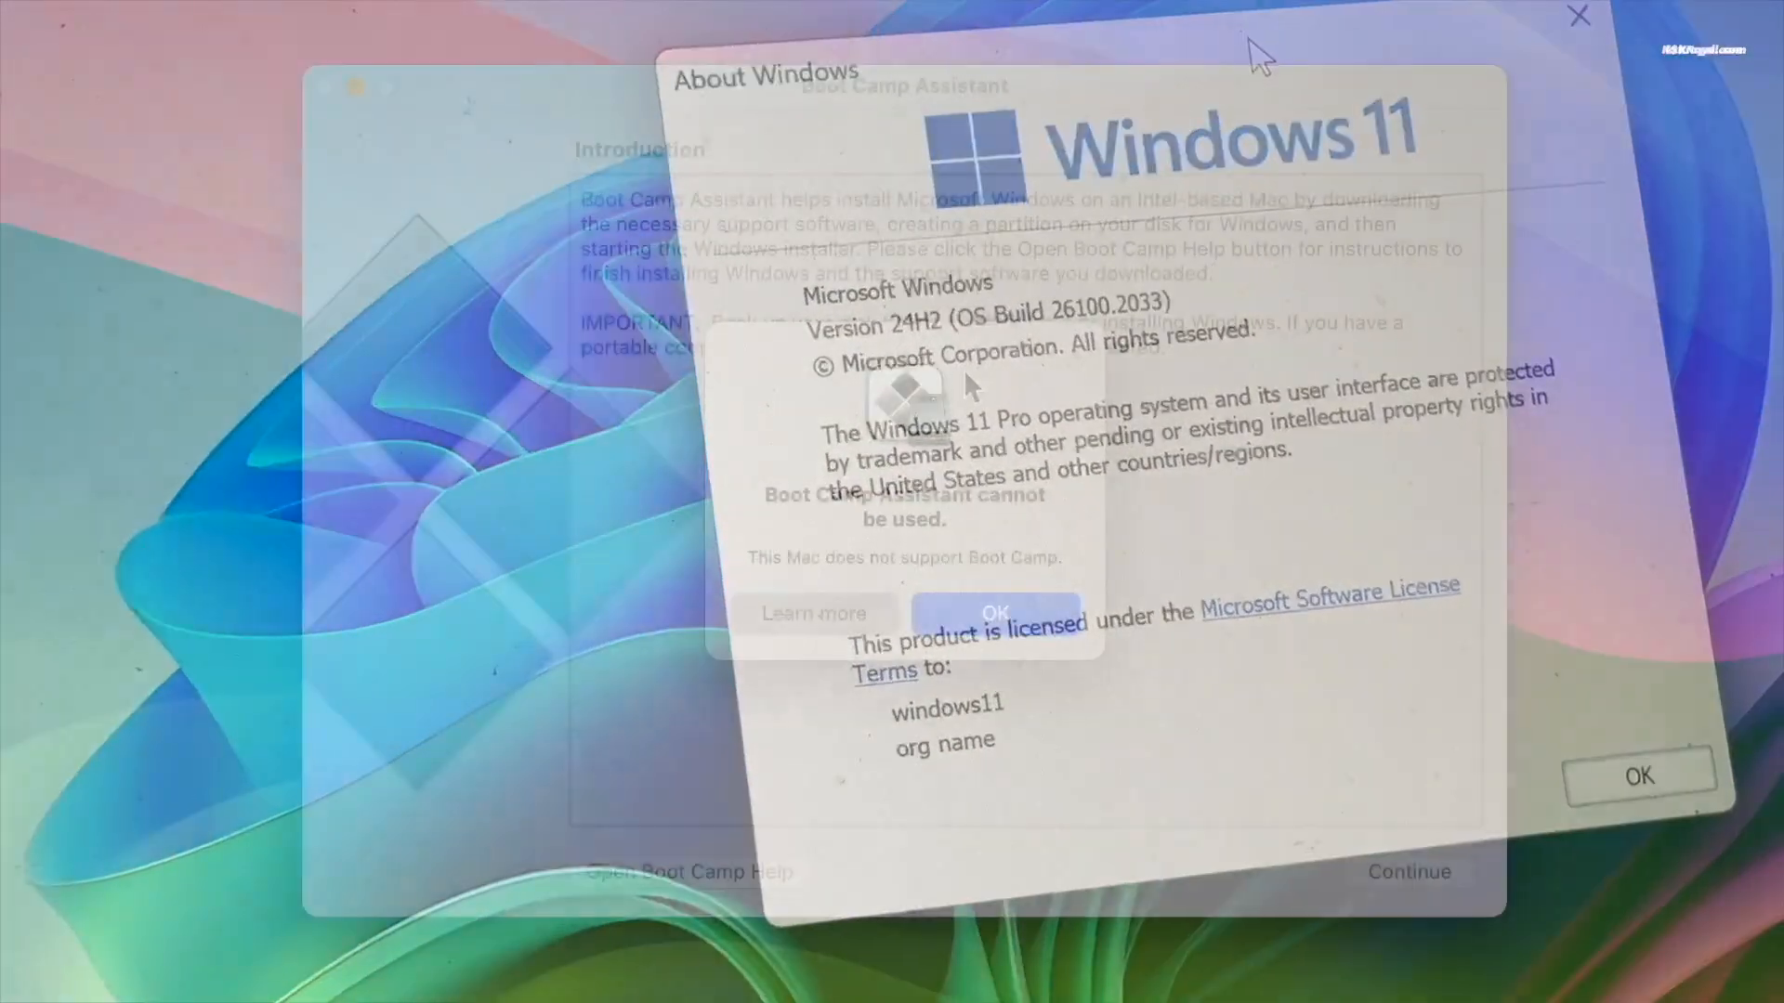
triple_click(864, 506)
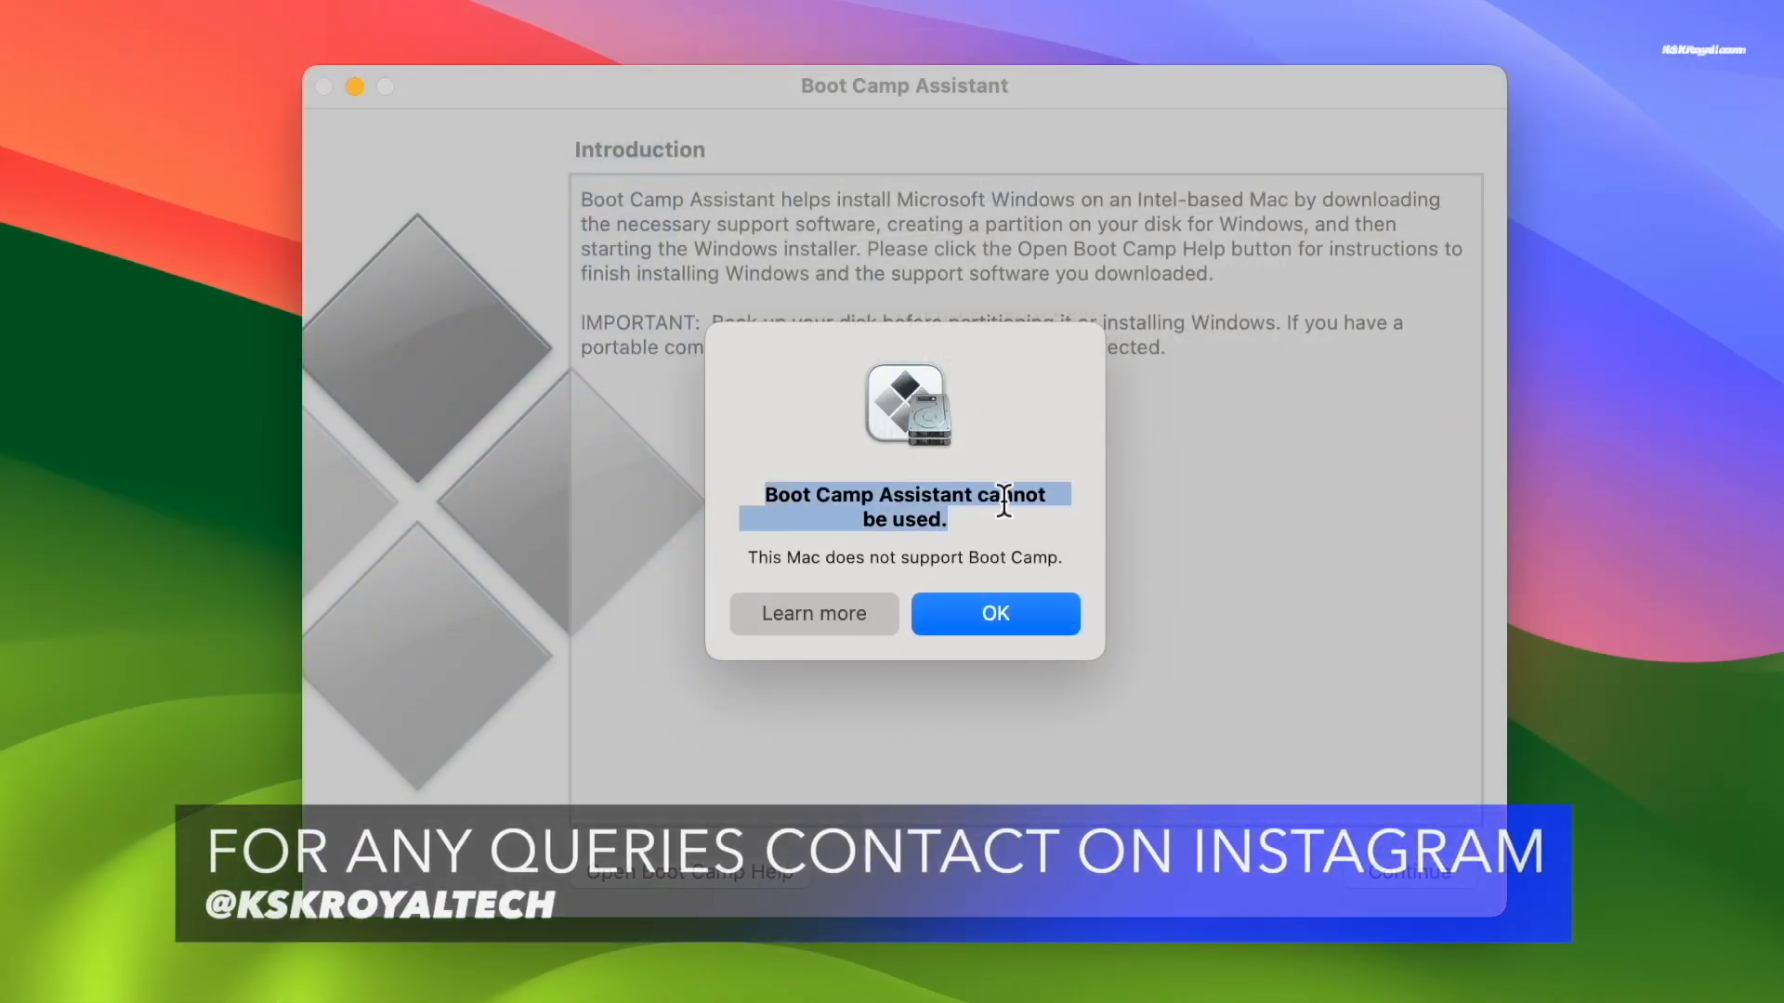
triple_click(1001, 555)
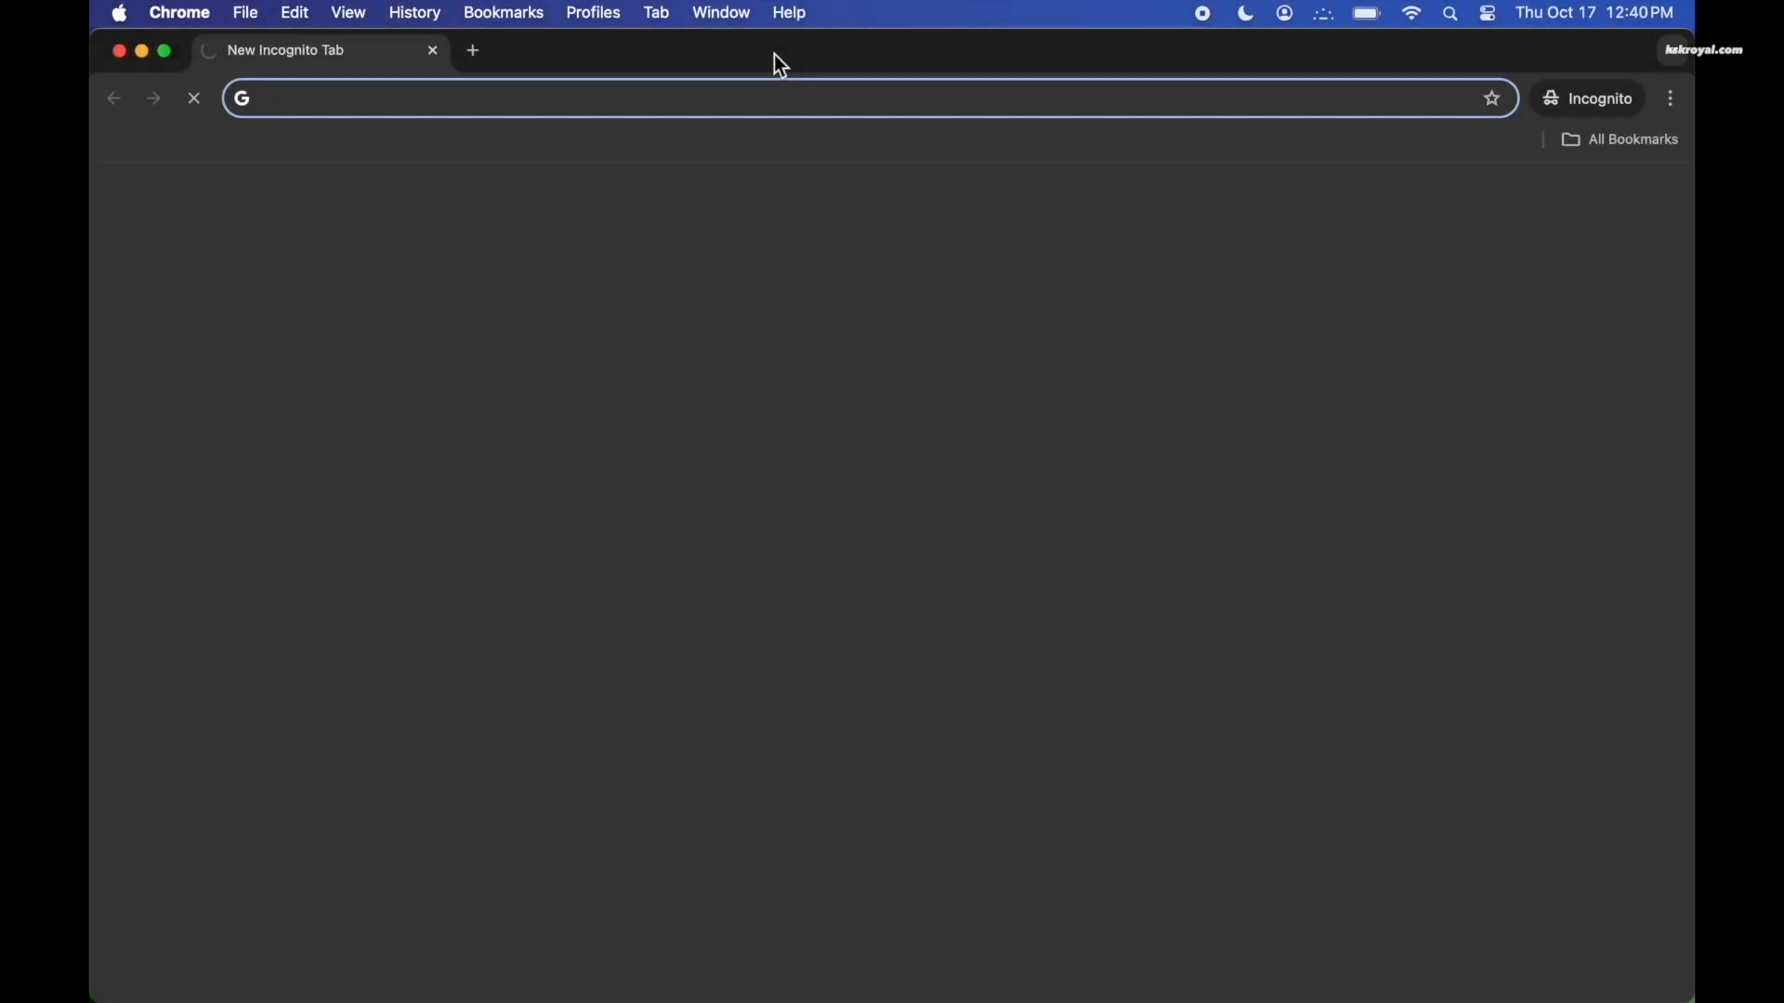
type("https://support.broadcom.com/c/portal/login?")
key("Return")
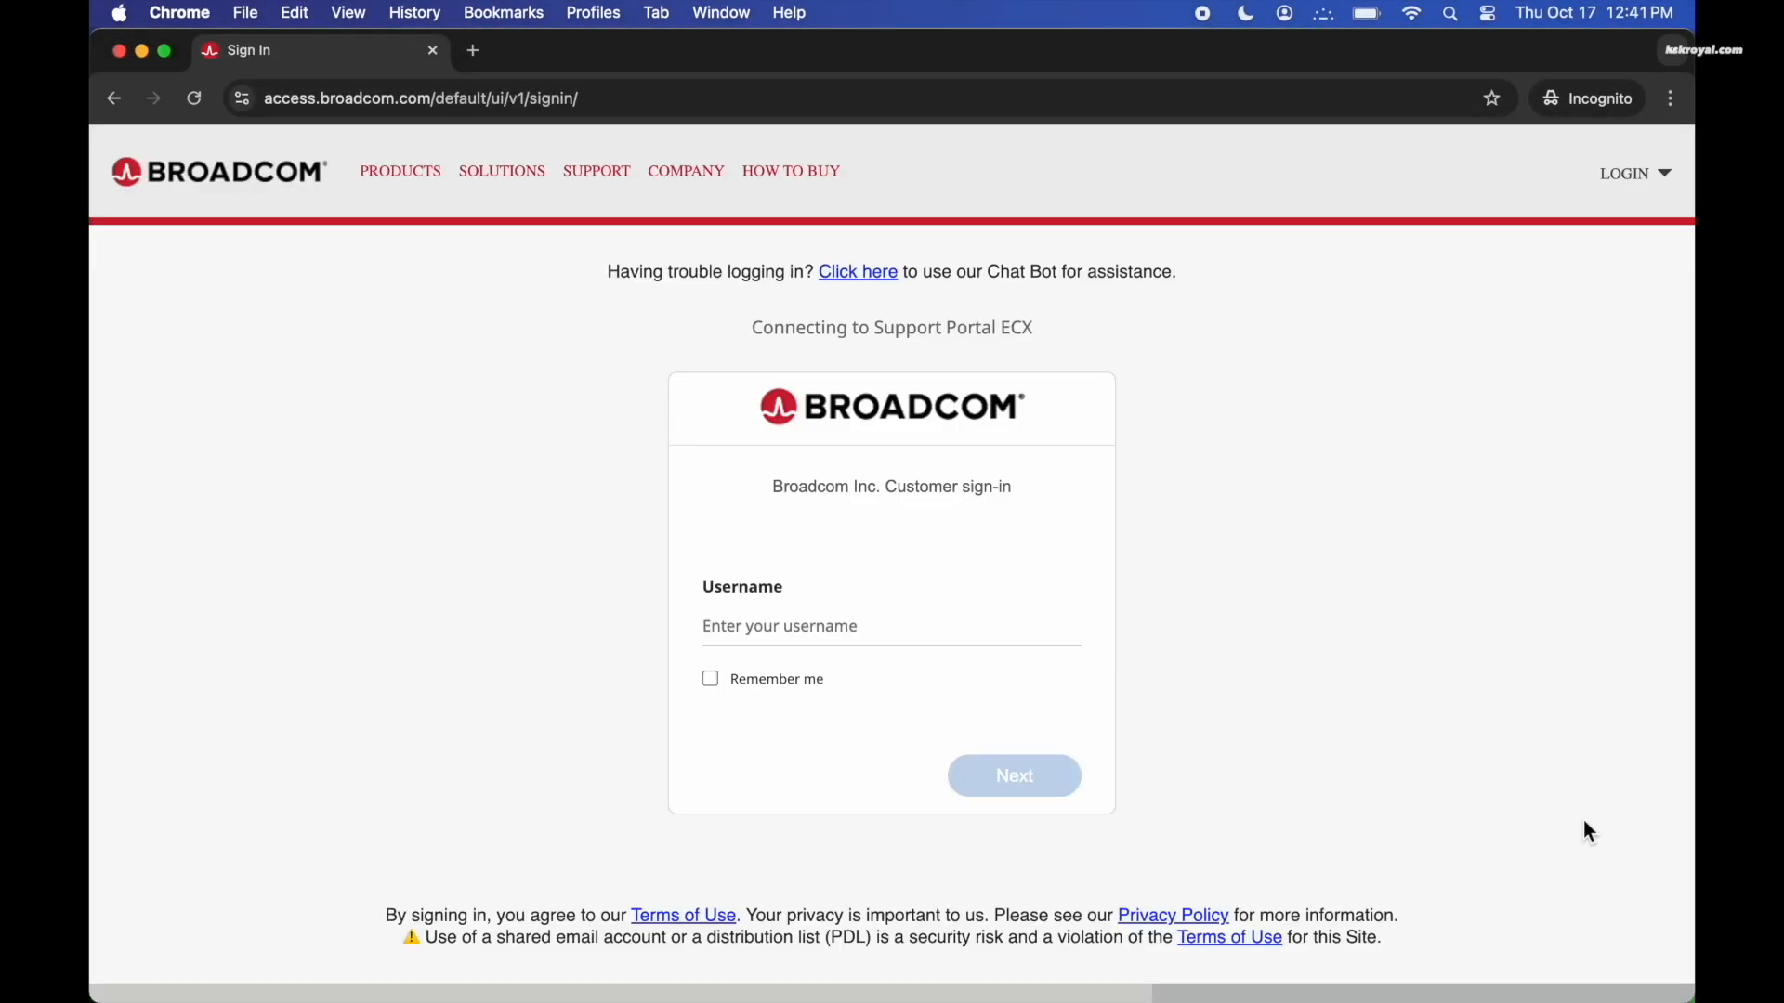
mouse_move(1637, 197)
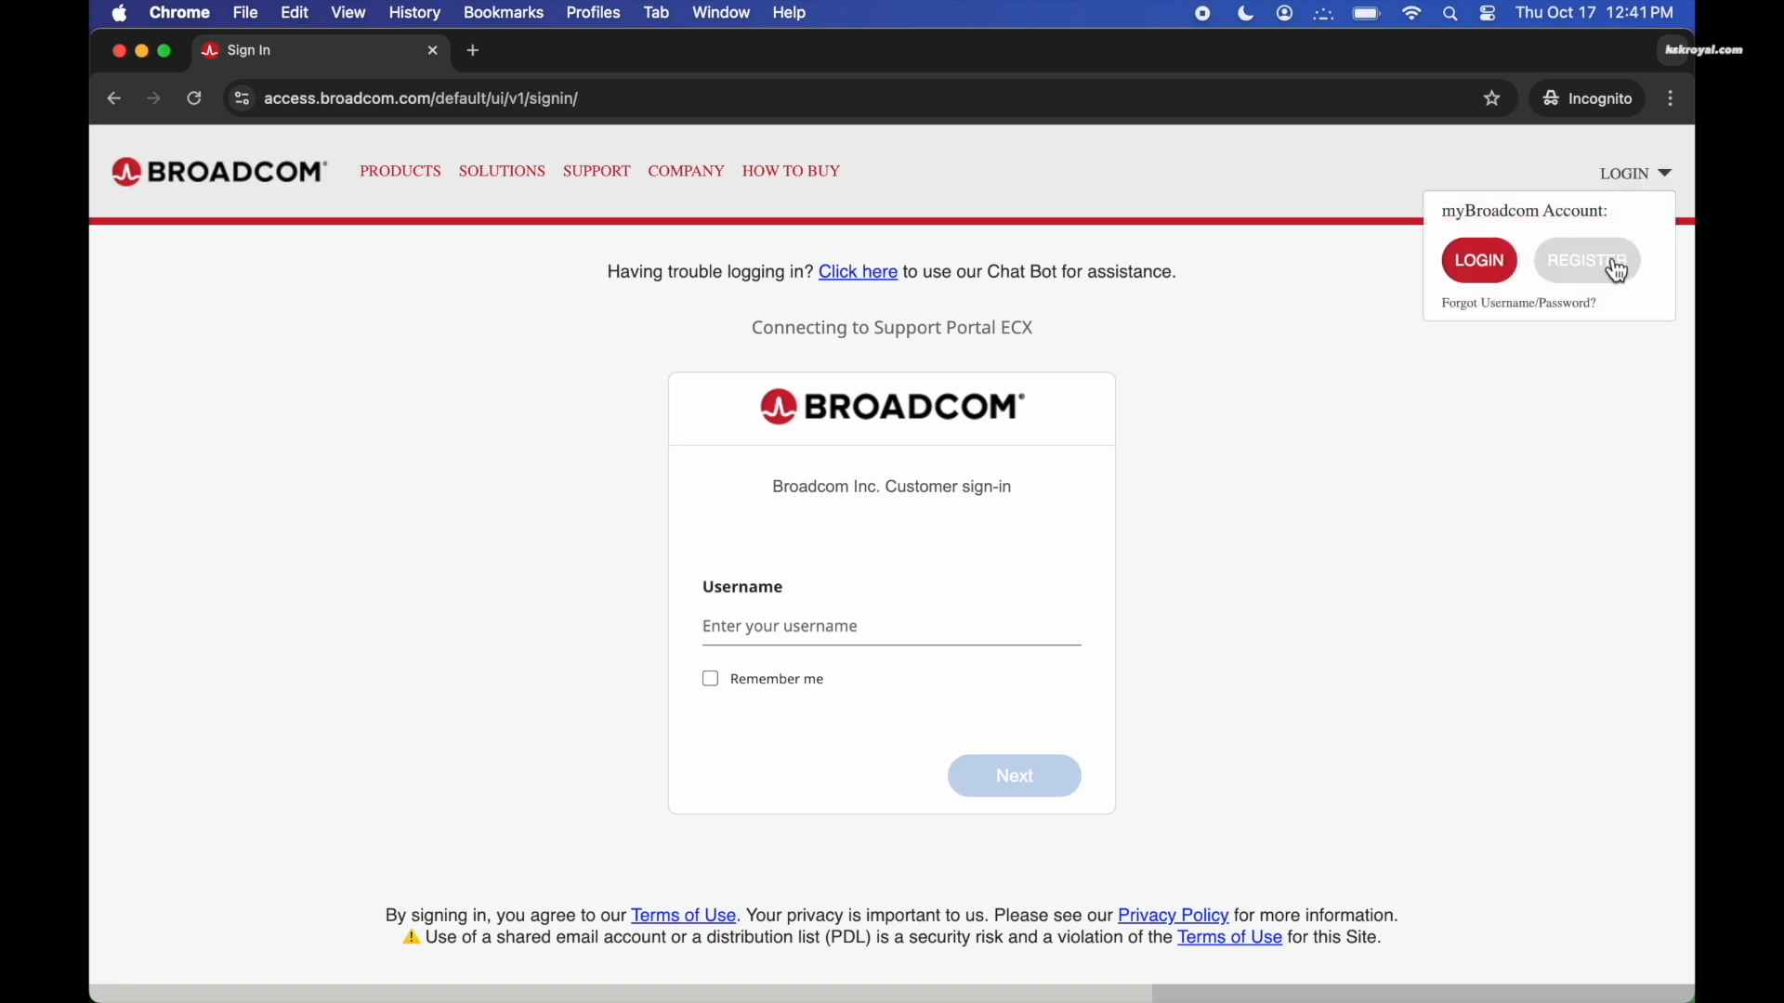
left_click(1568, 265)
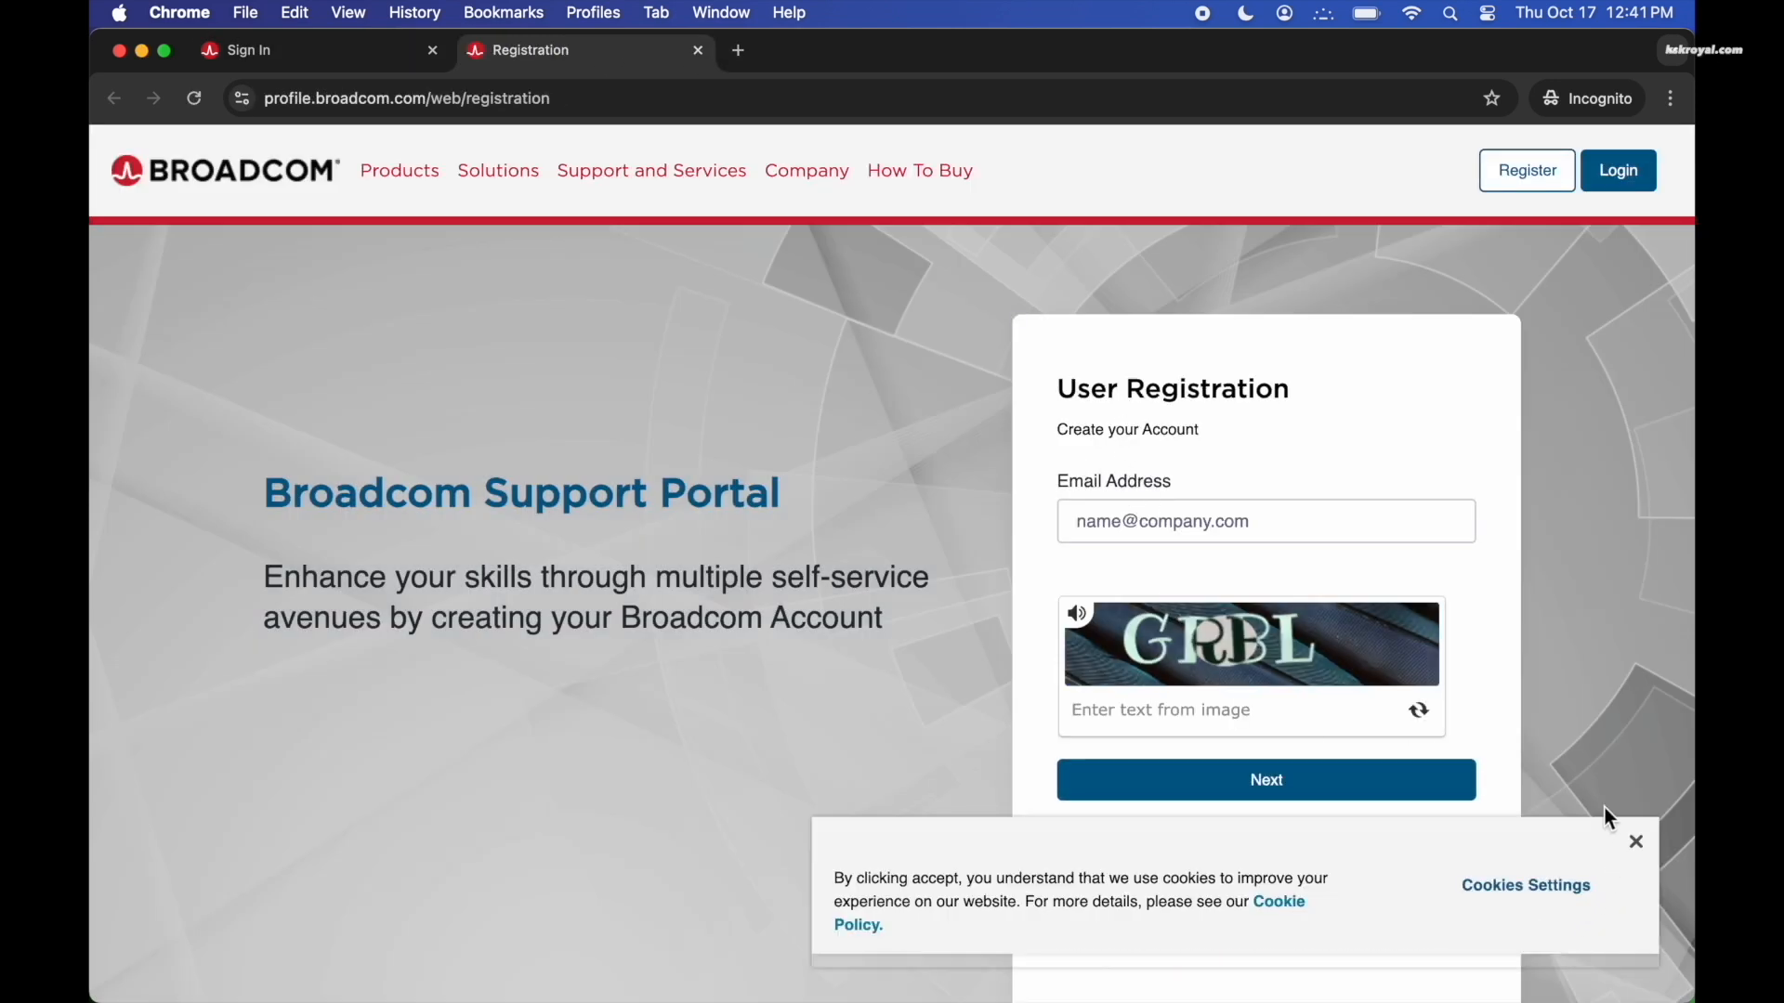
scroll(1502, 660, "down", 3)
scroll(1502, 656, "down", 3)
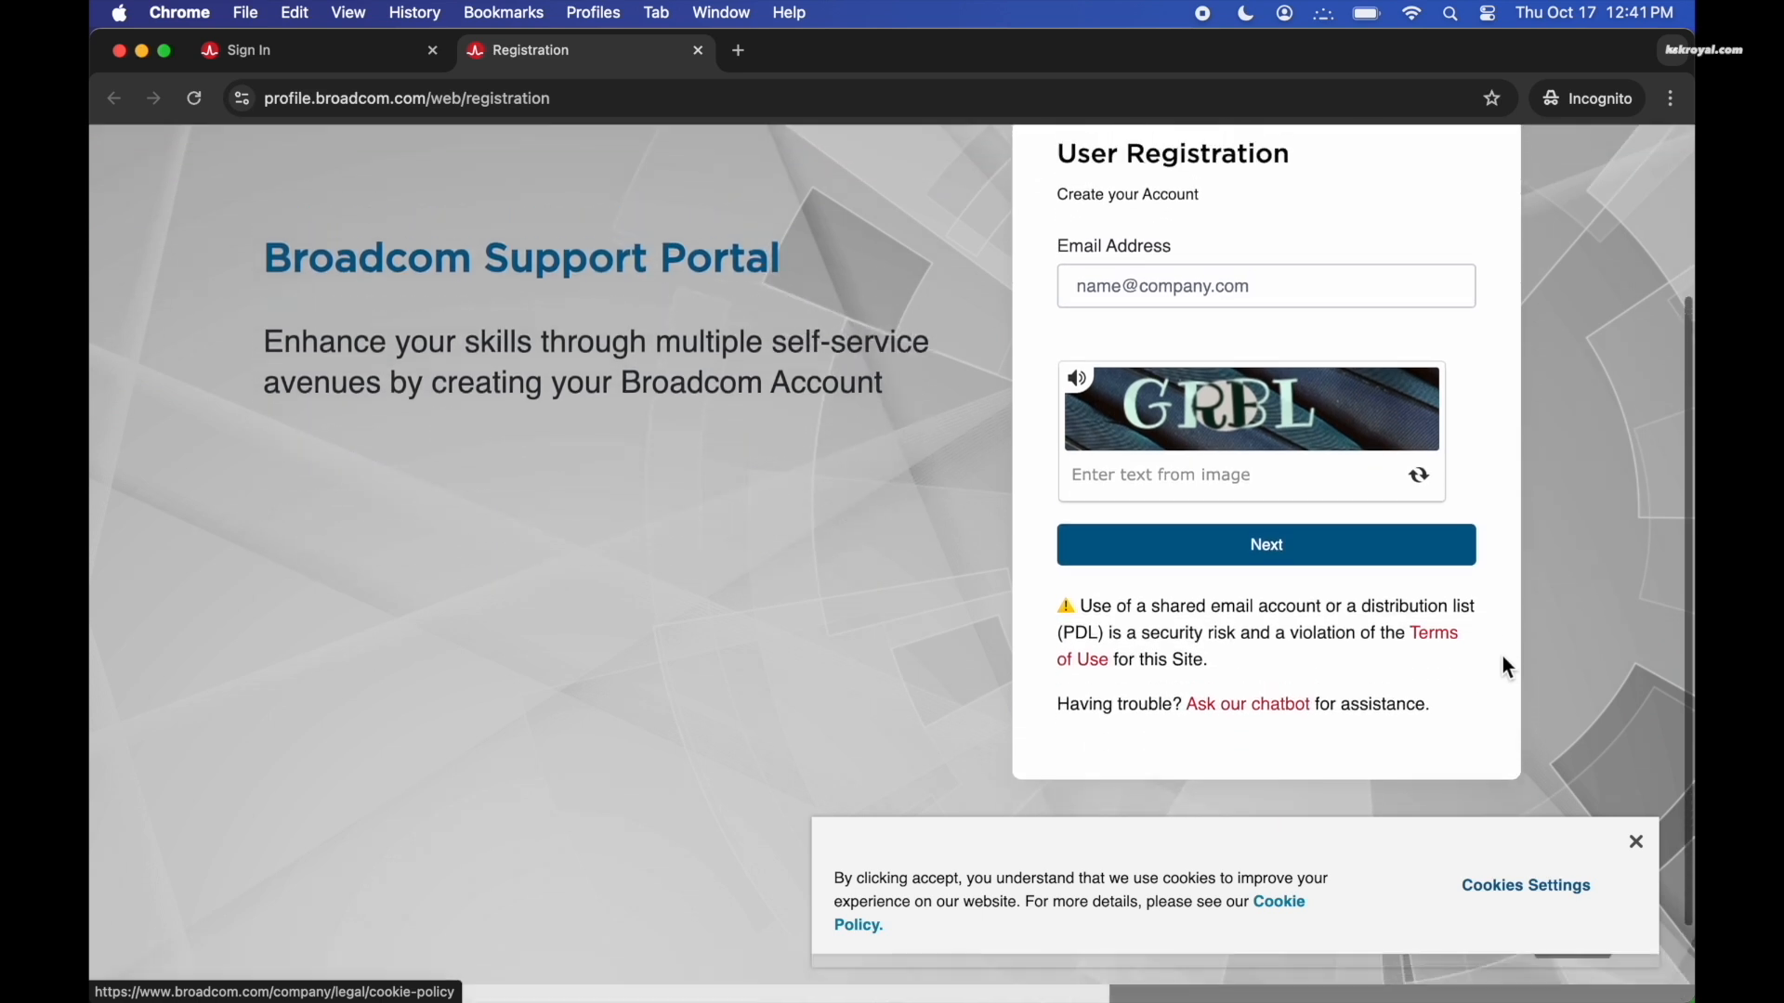
scroll(1503, 656, "up", 5)
scroll(1503, 658, "up", 2)
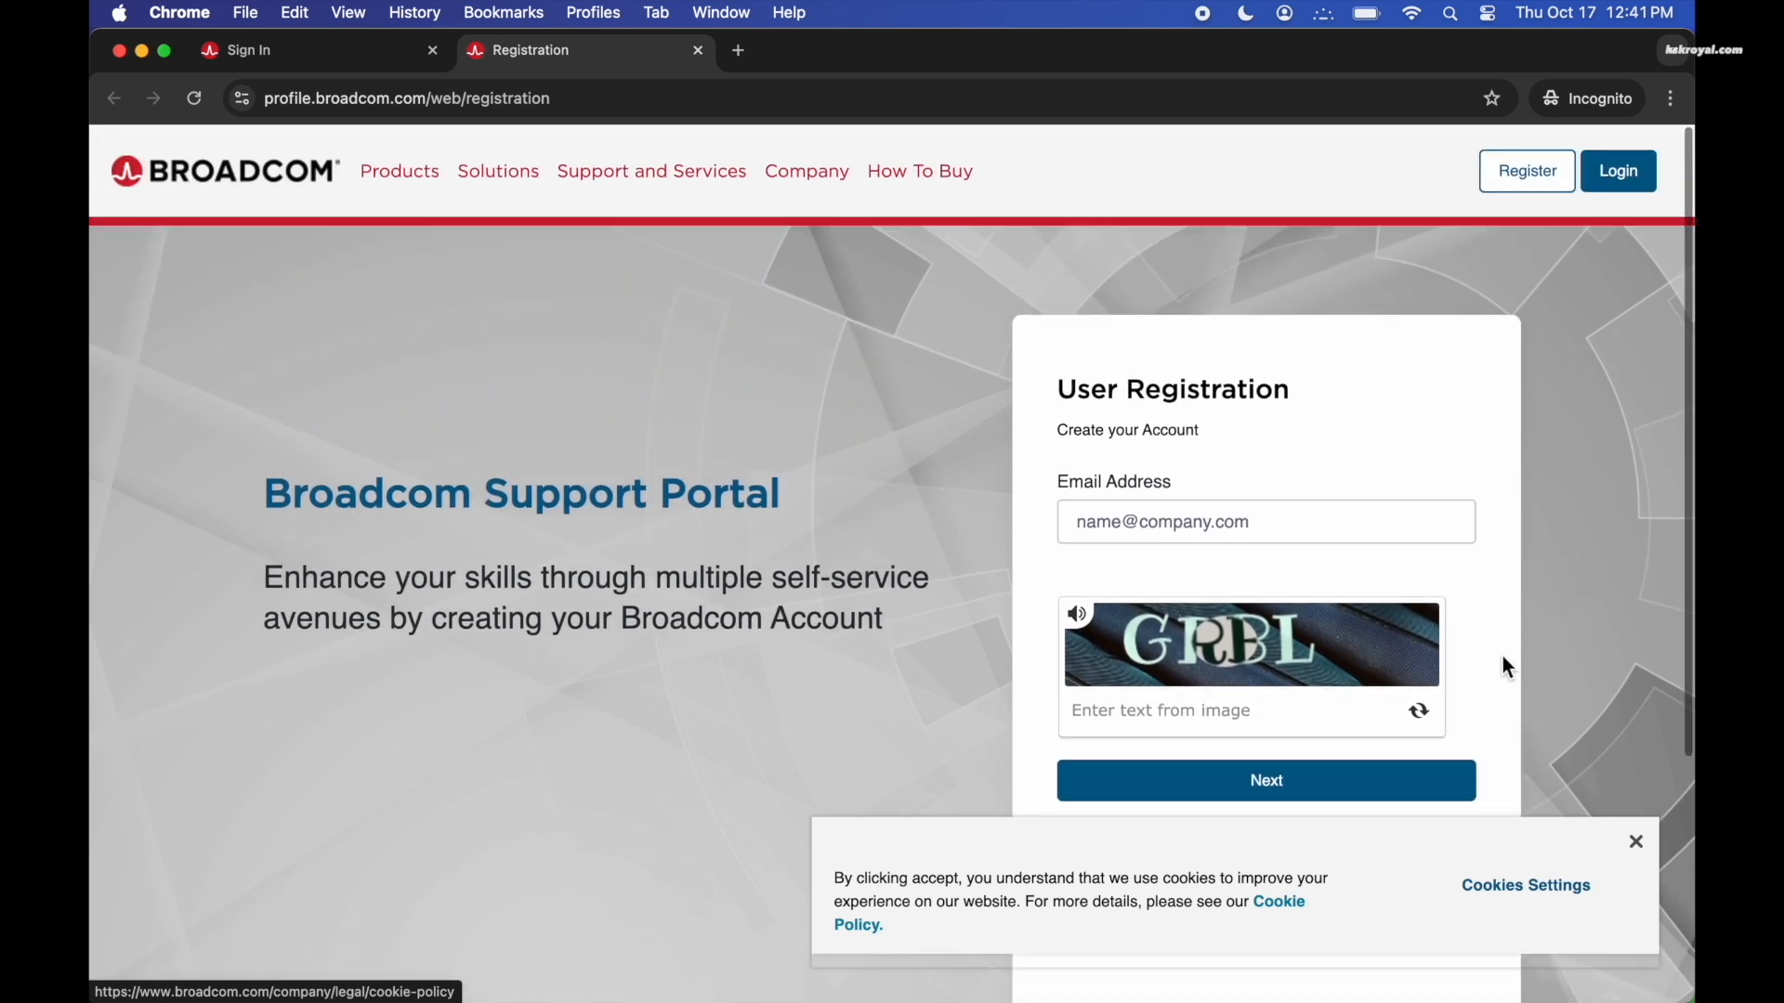
Step: Sign in to the Broadcom Support Portal with the account username and password, enabling Remember me, and dismiss the welcome message
left_click(1619, 170)
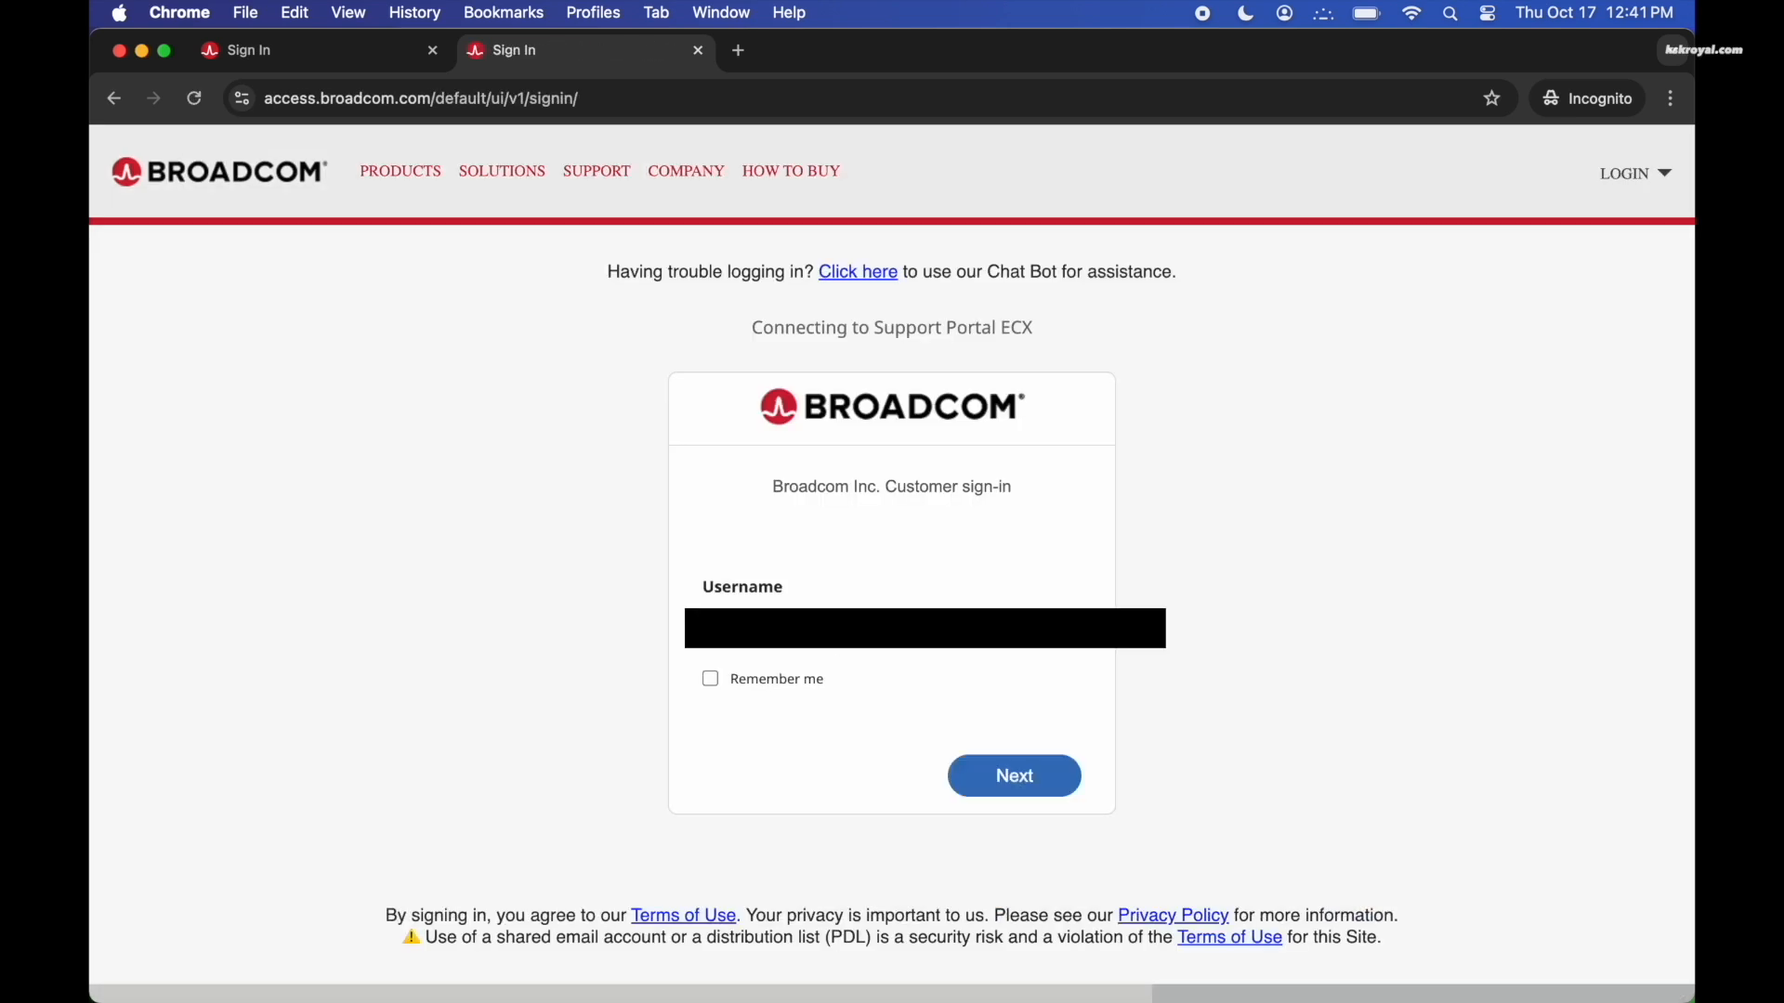
left_click(710, 678)
left_click(1016, 779)
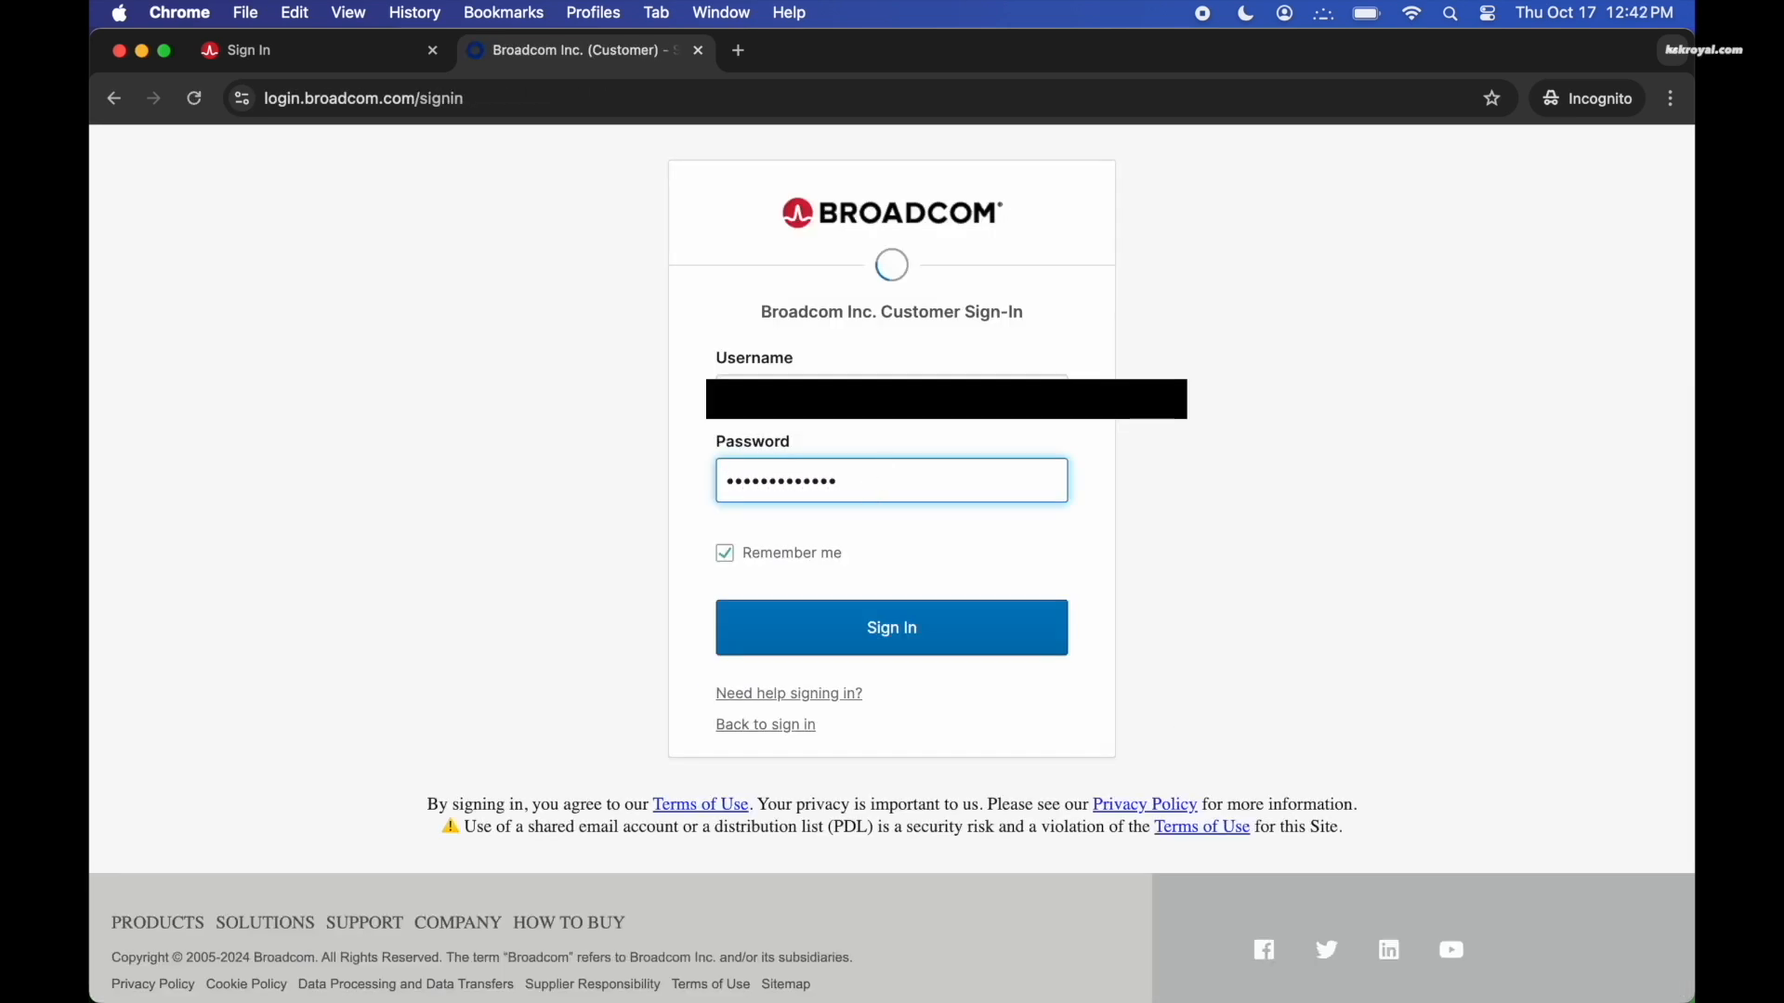
key("Return")
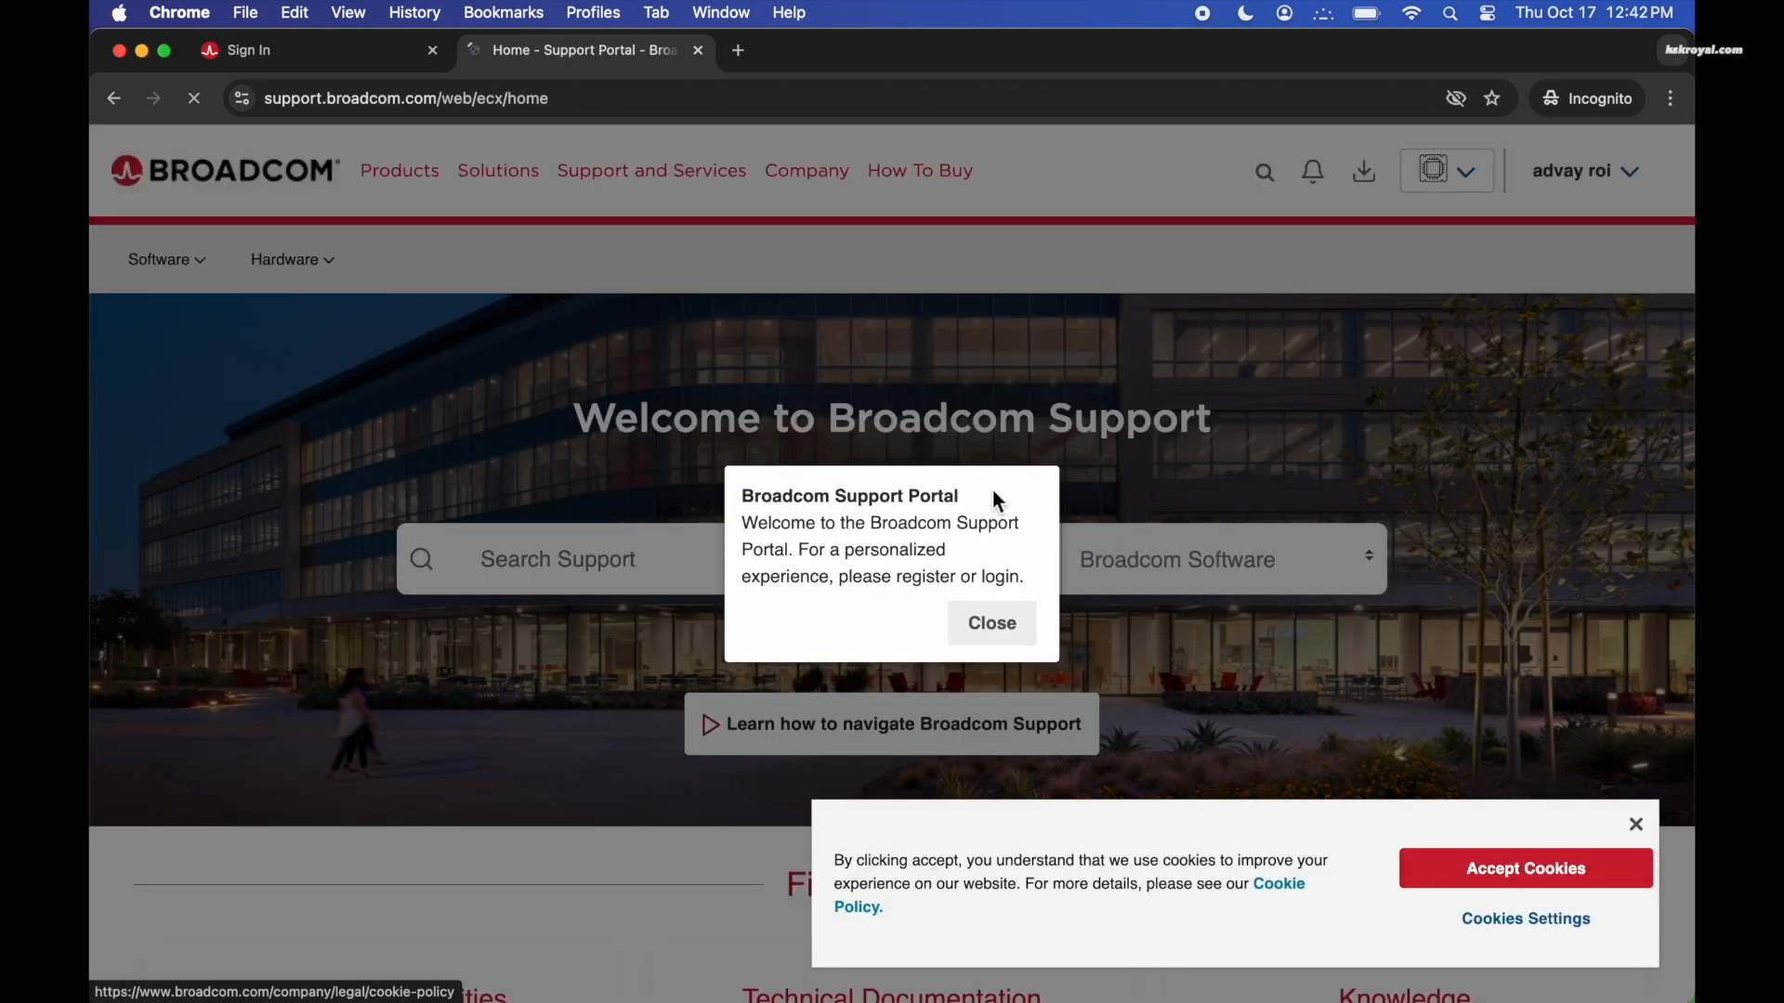
left_click(1013, 641)
Step: Open blogs.vmware.com/teamfusion/2024/05/fusion-pro-now-available-free-for-personal-use.html in a new tab and follow its VMware Fusion Pro Download link
key("super+t")
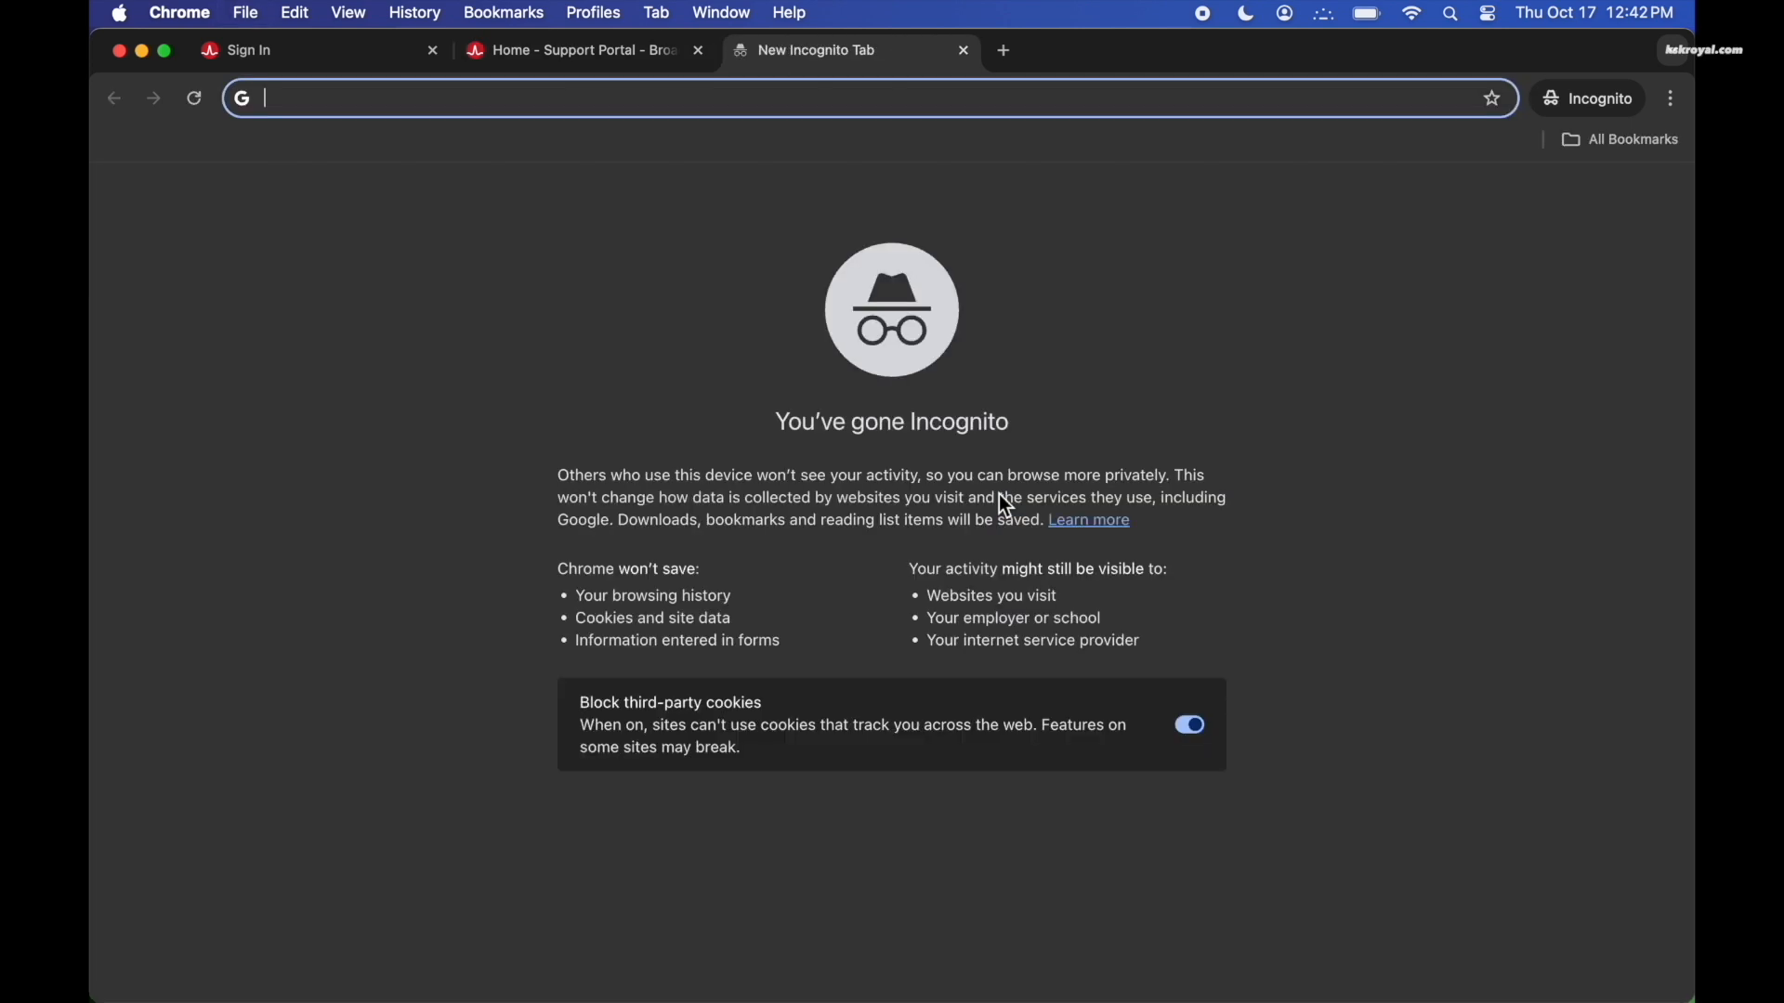
type("https://blogs.vmware.com/teamfusion/2024/05/fusion-pro-now-available-free-for-personal-use.html")
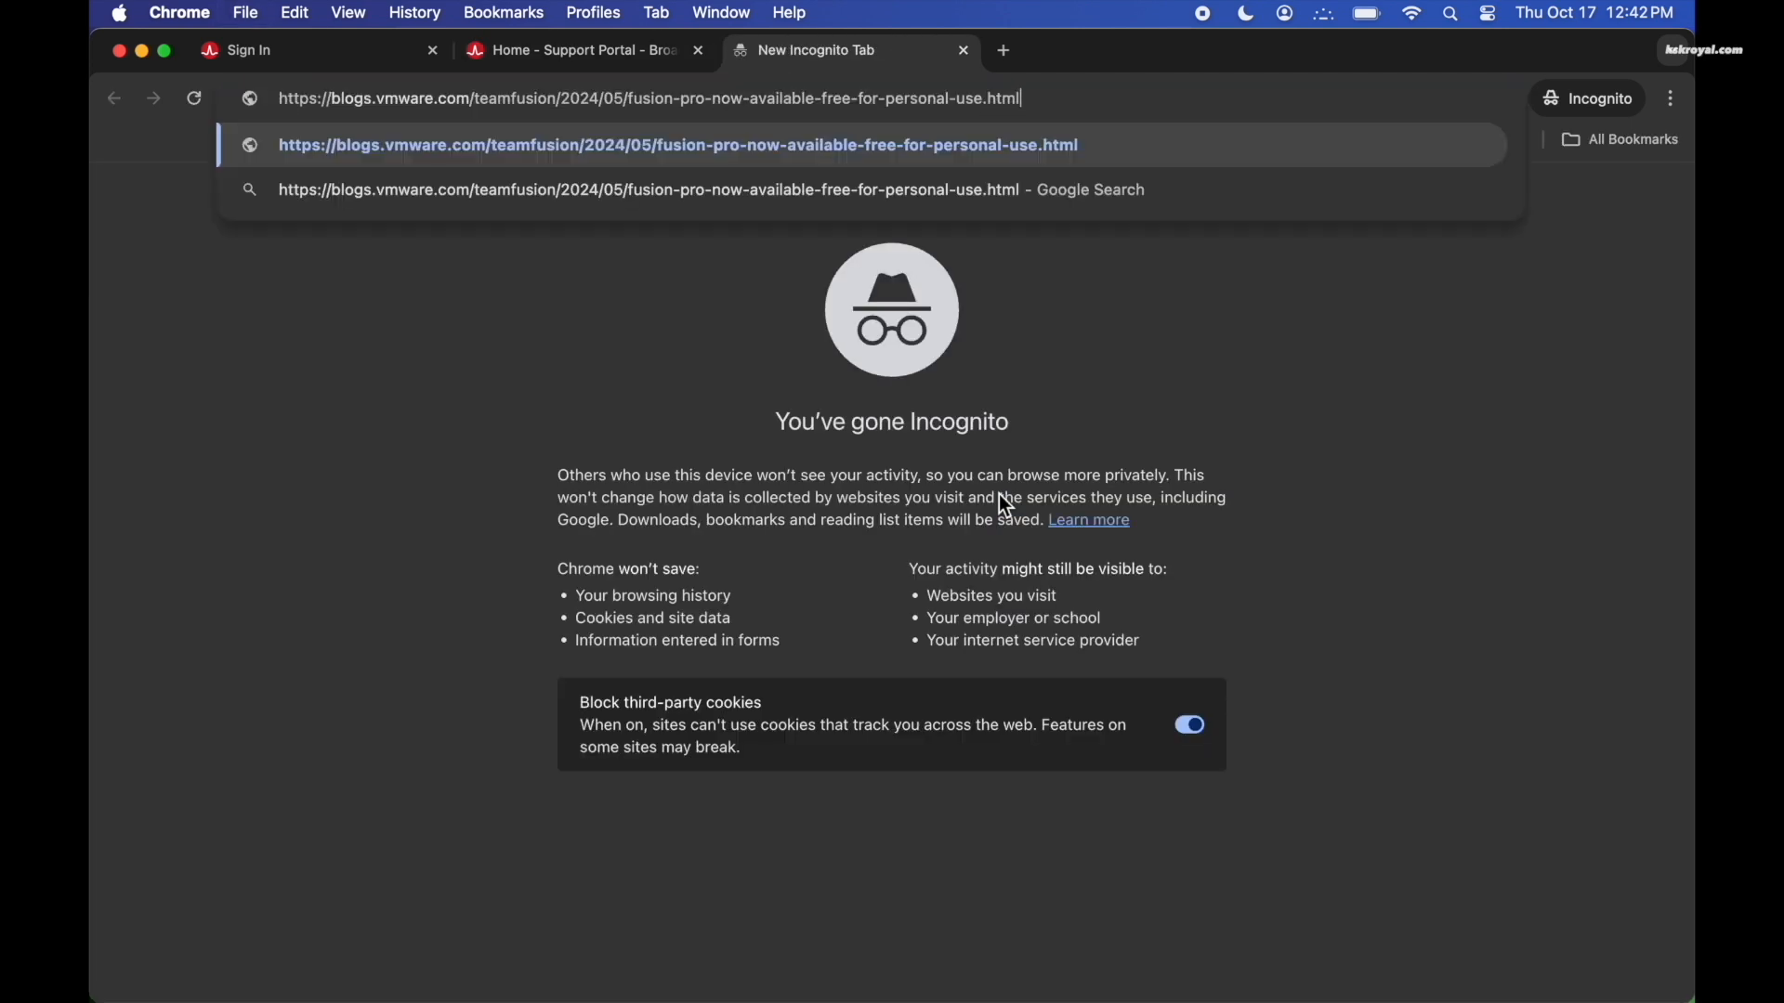
key("Return")
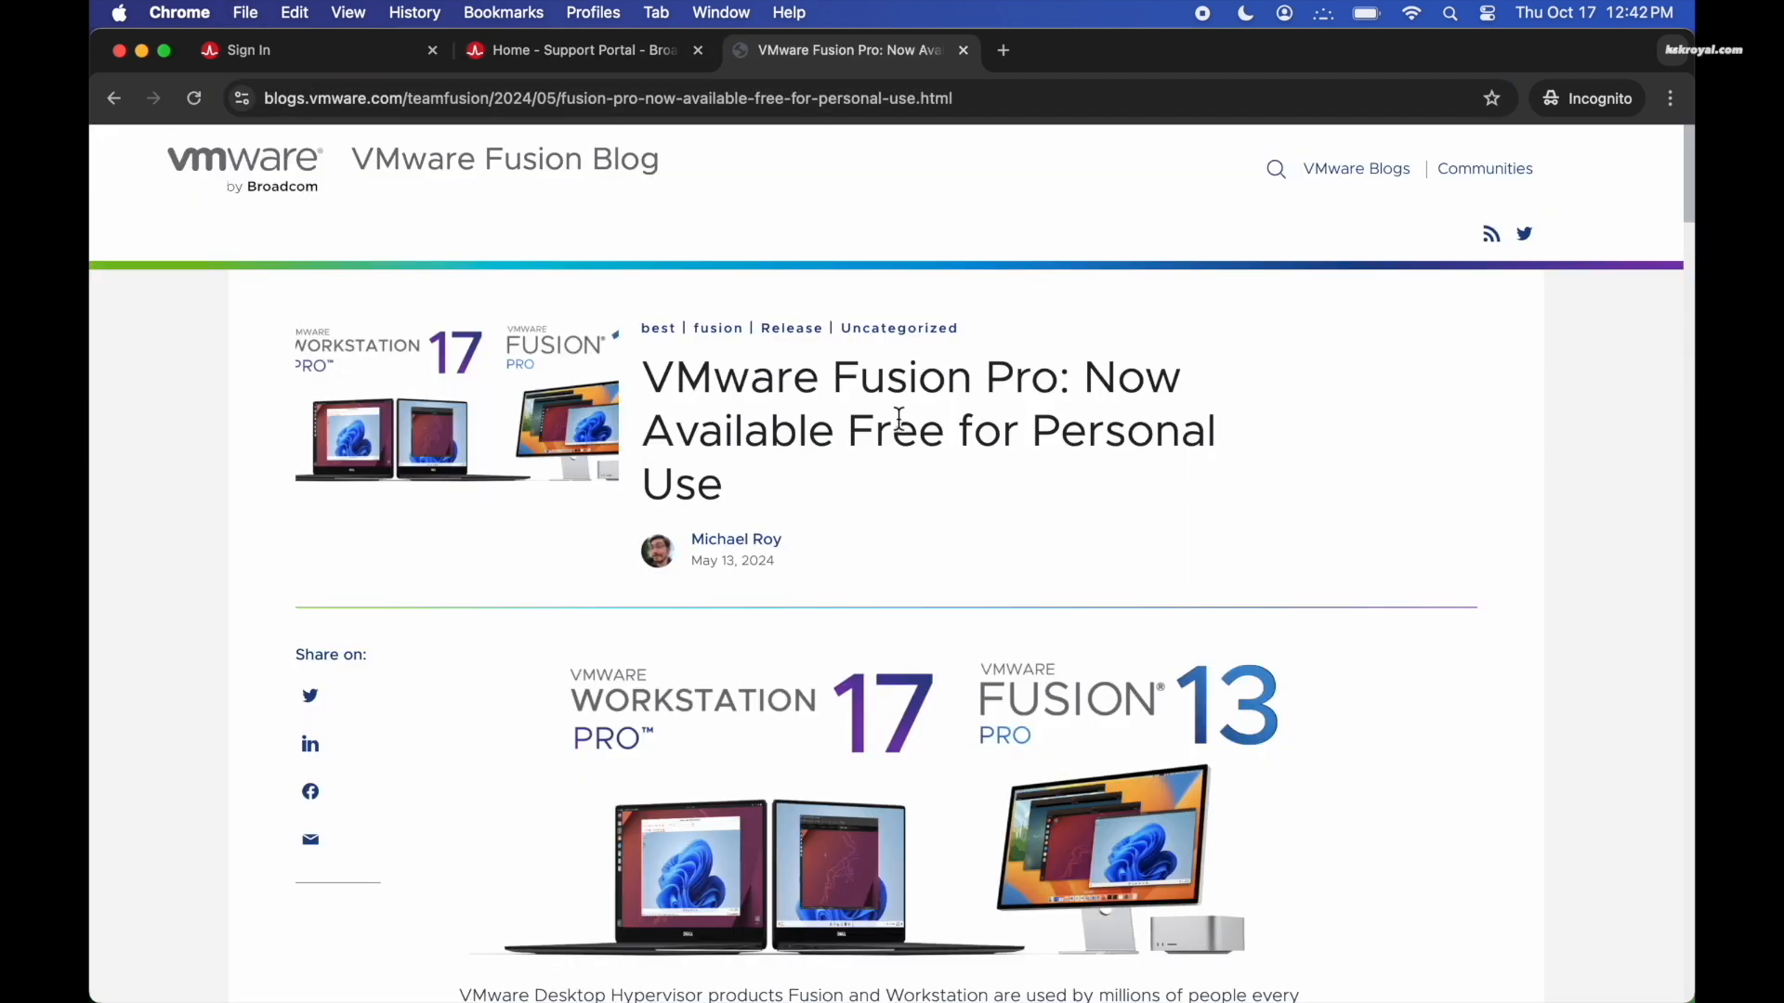
triple_click(900, 418)
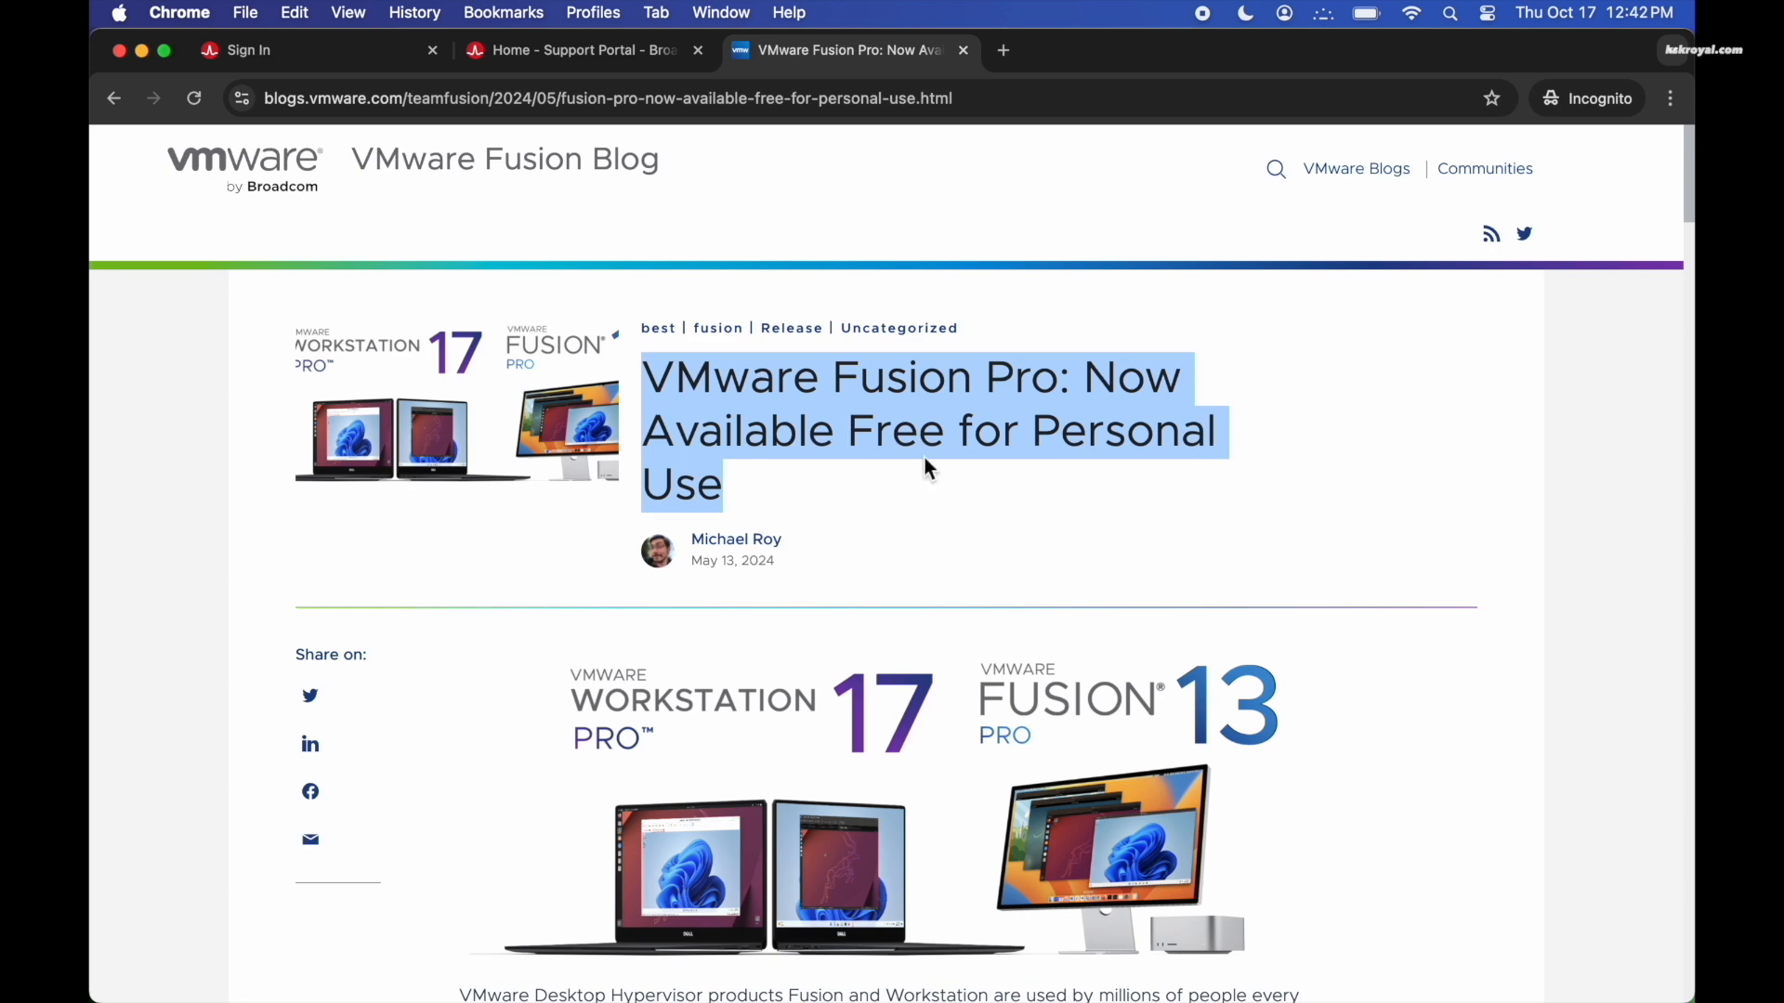
scroll(925, 457, "down", 5)
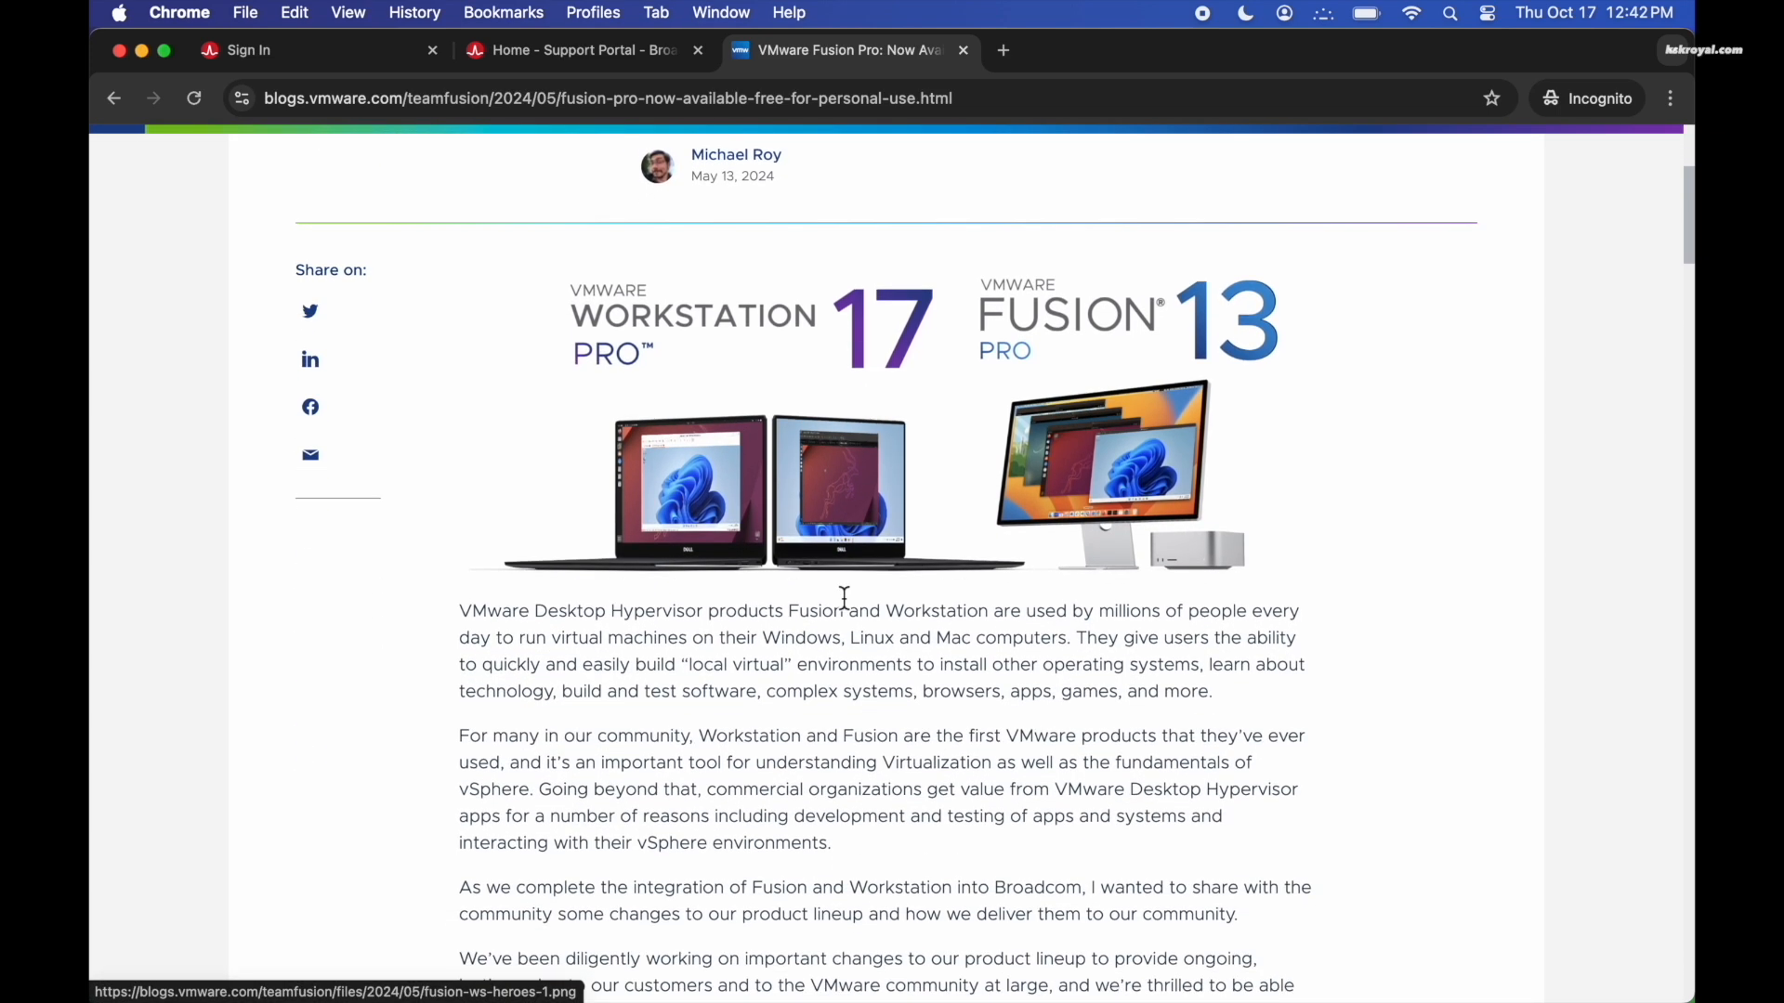
scroll(843, 598, "down", 15)
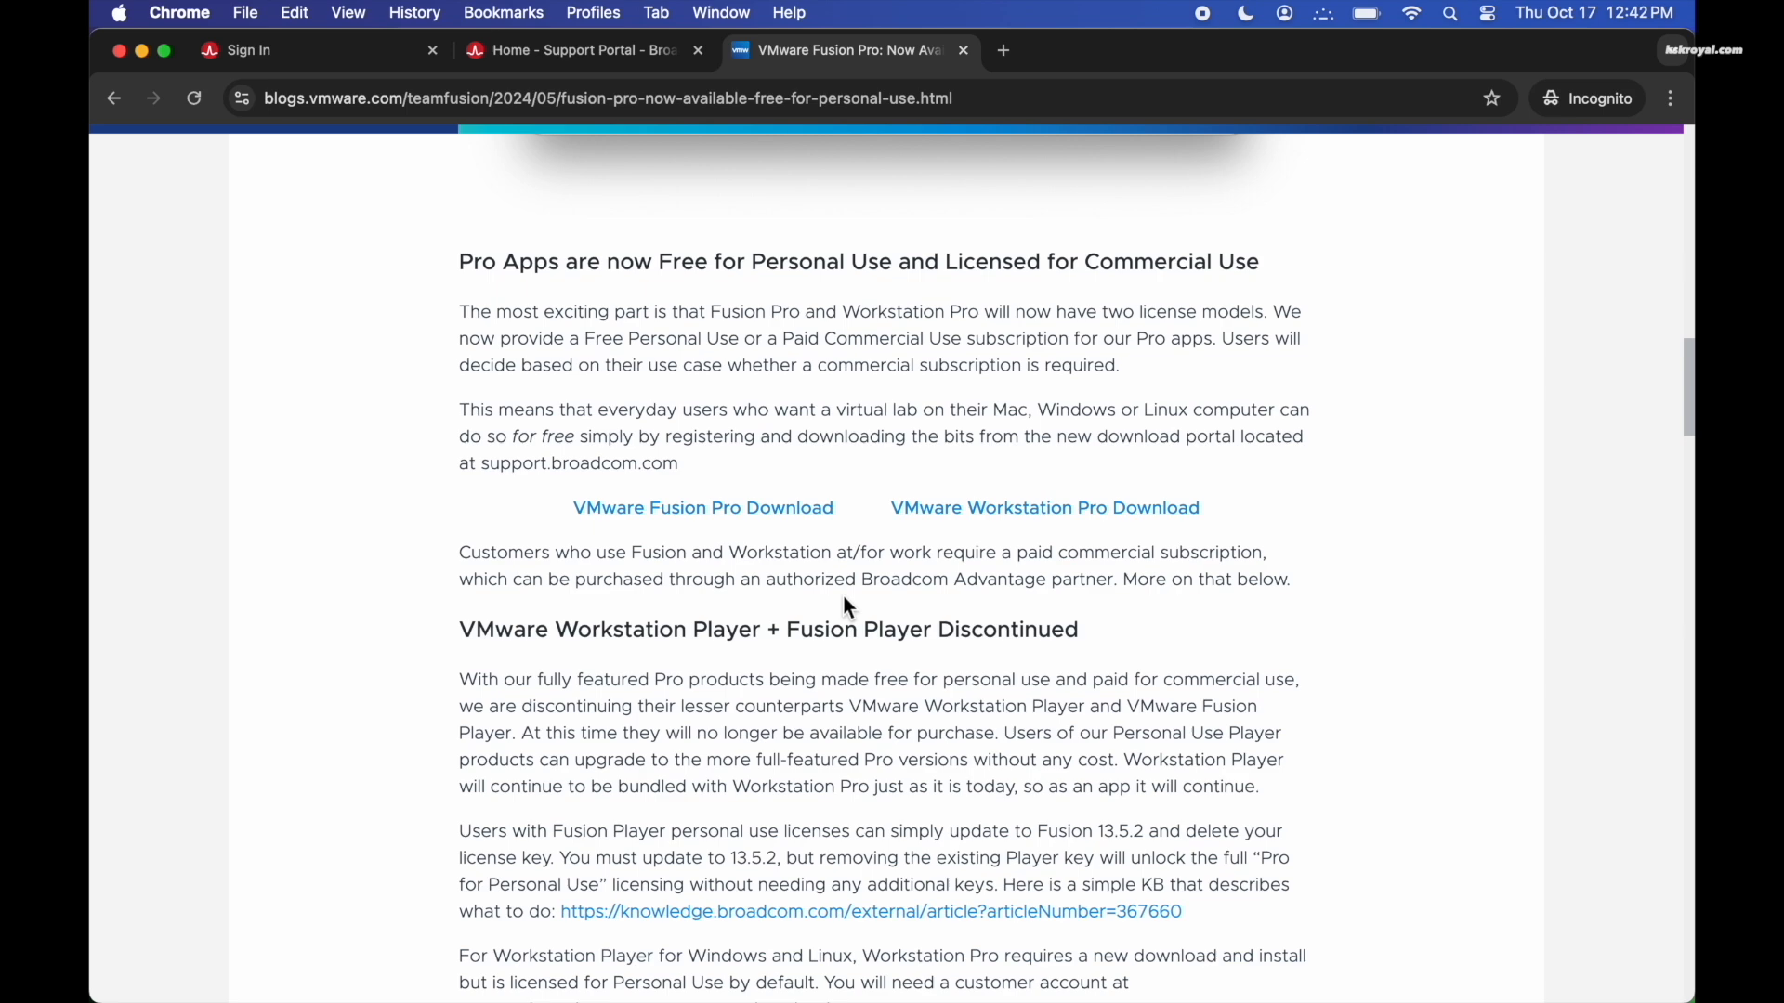
left_click(743, 478)
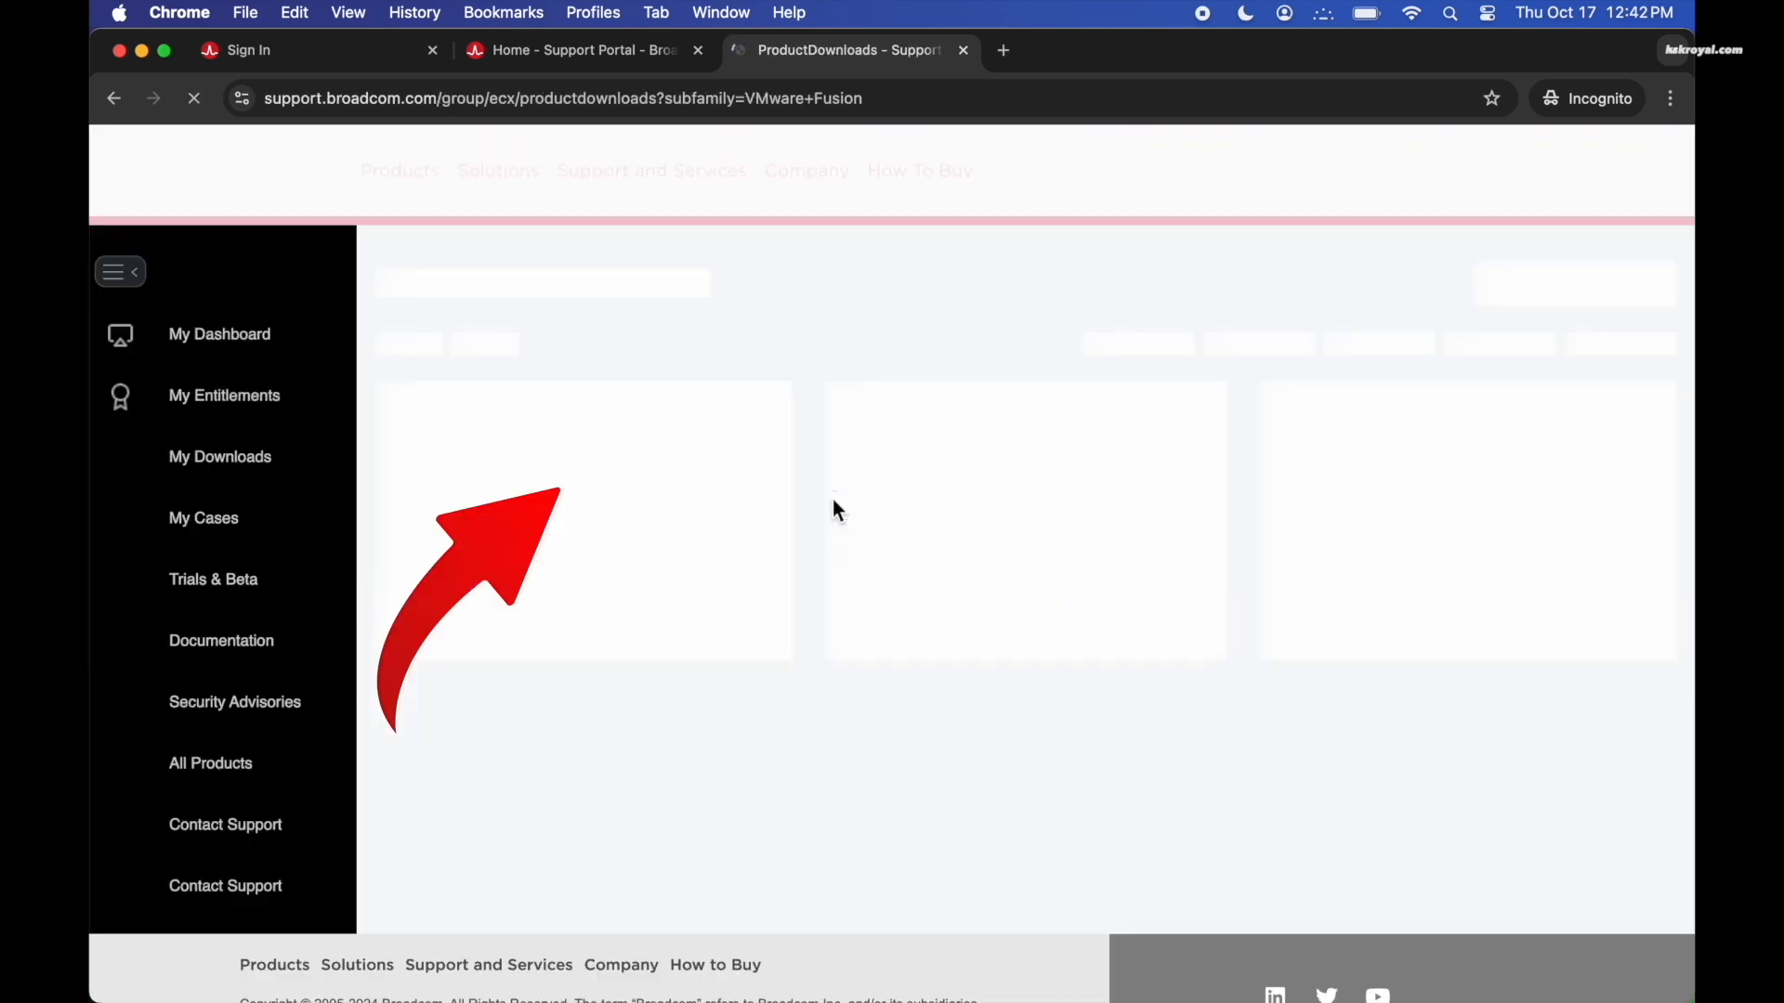
Step: Accept the site's cookies and open the 13.6.1 release of VMware Fusion 13 Pro for Personal Use
left_click(1498, 863)
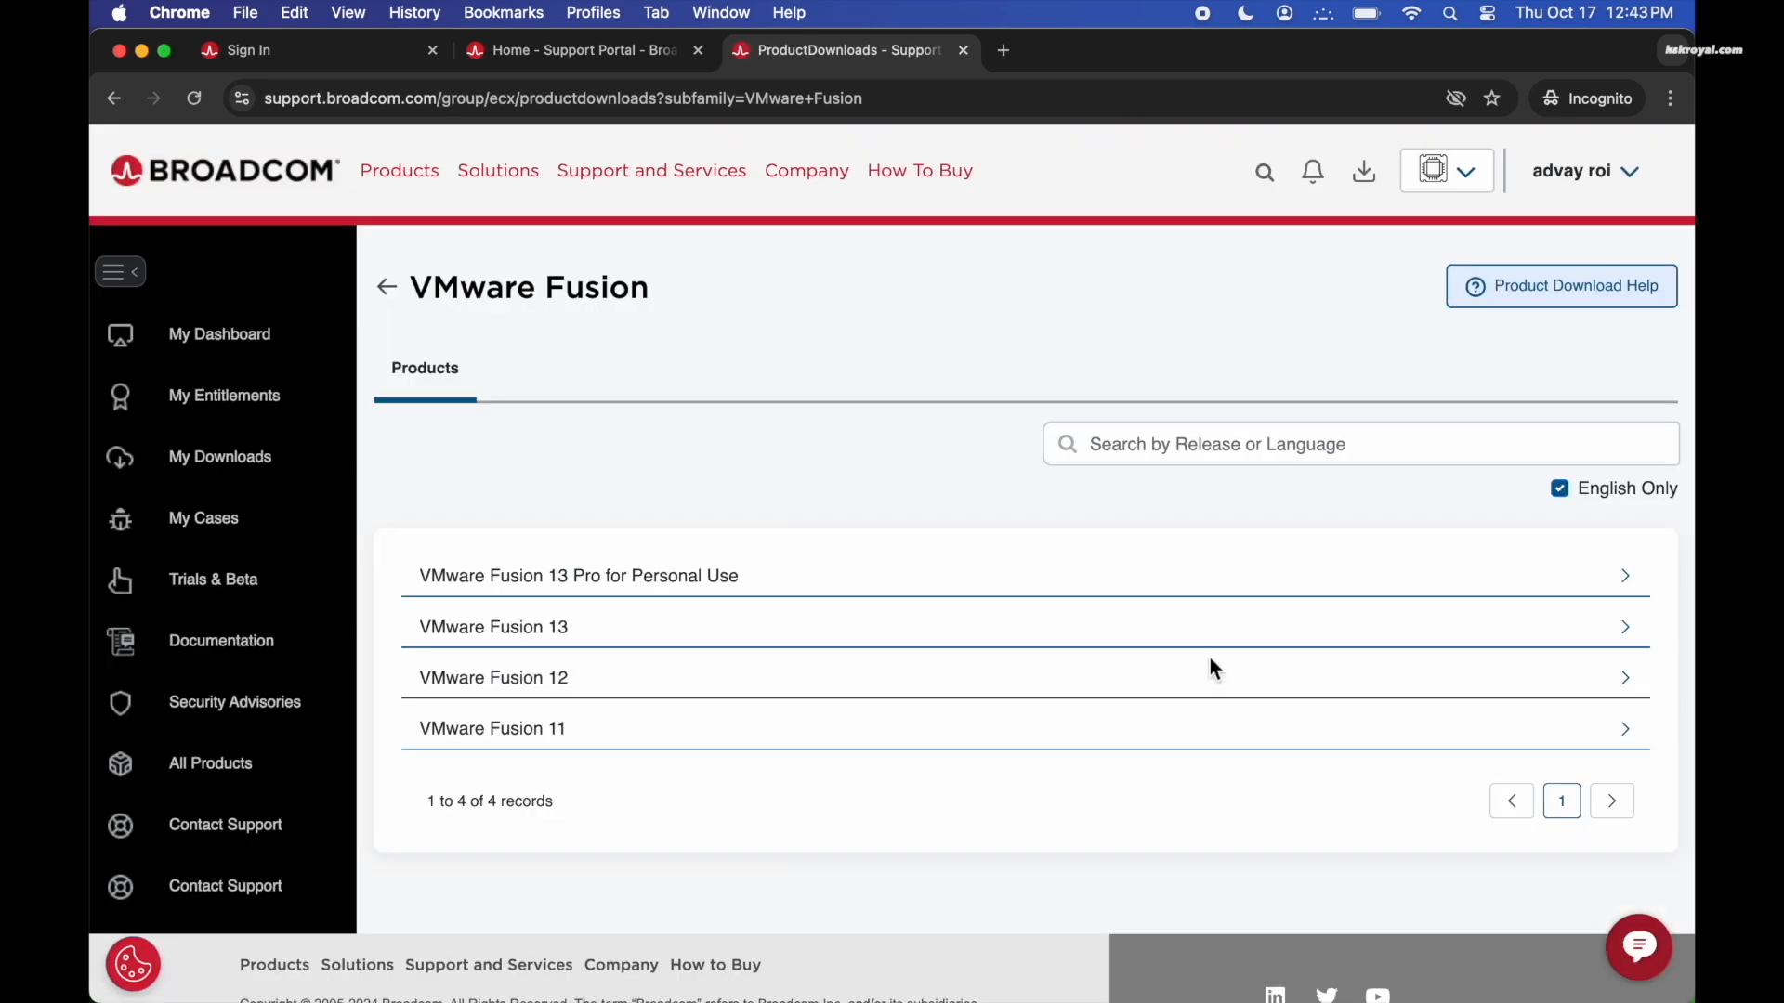
scroll(1209, 658, "down", 1)
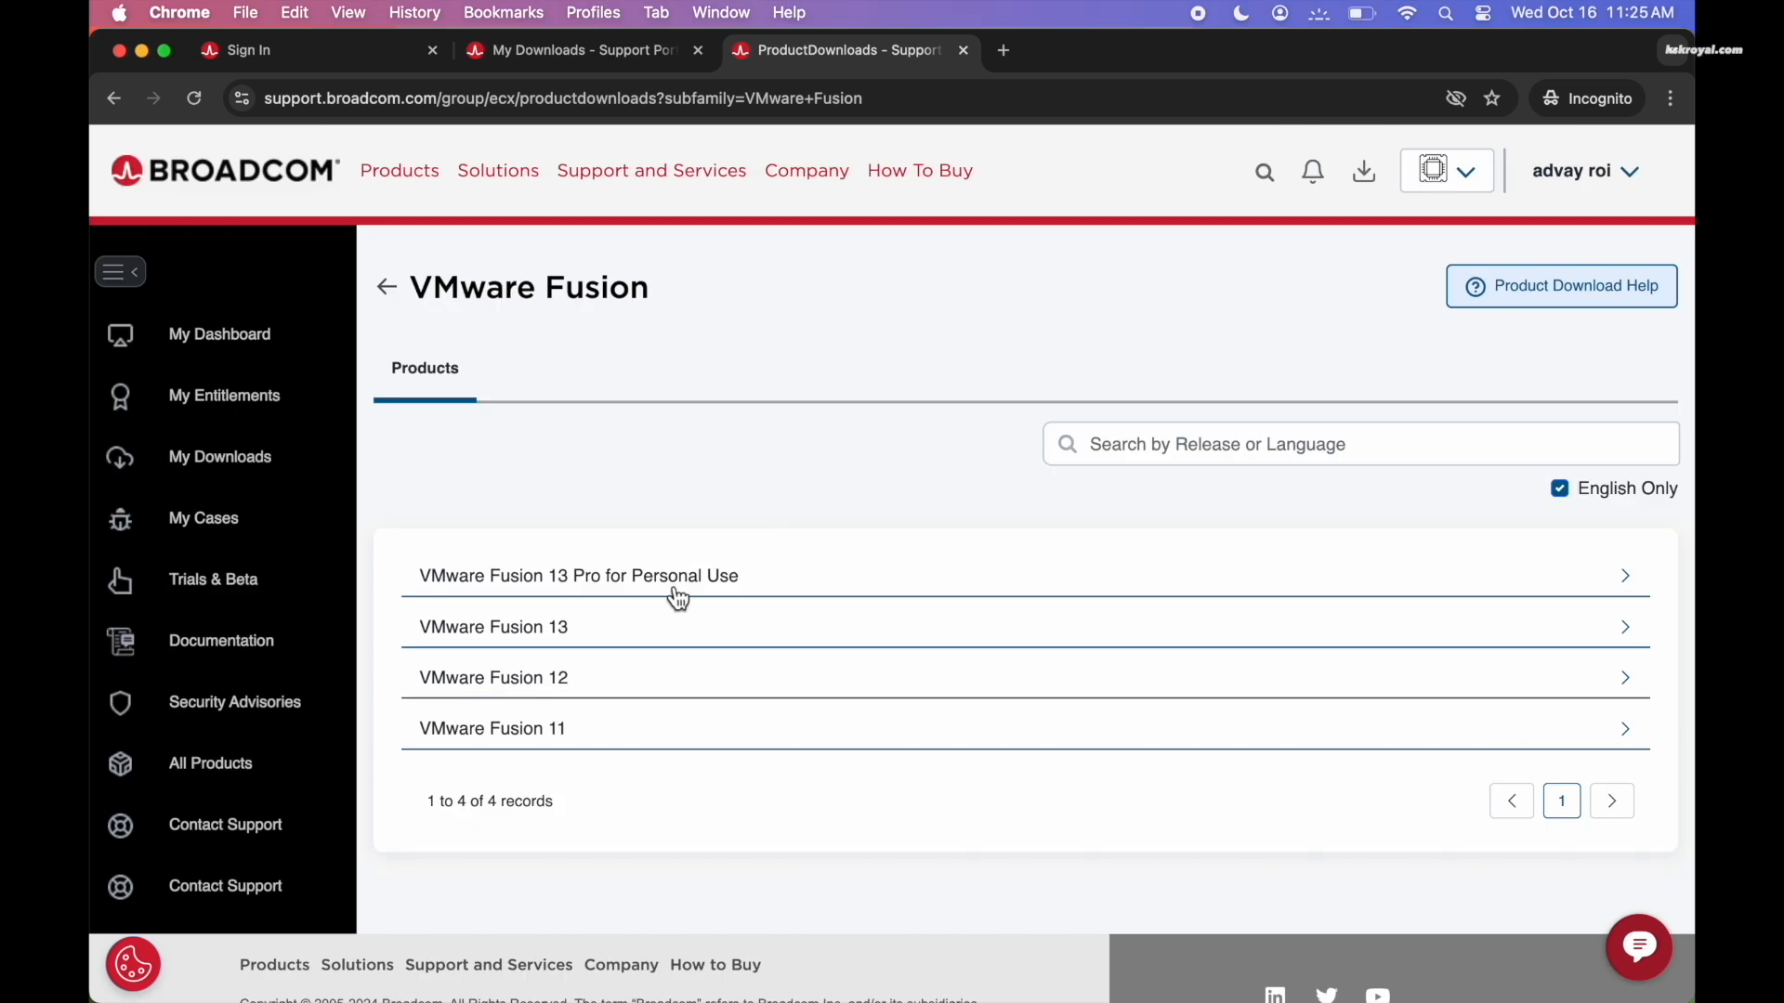
left_click(650, 580)
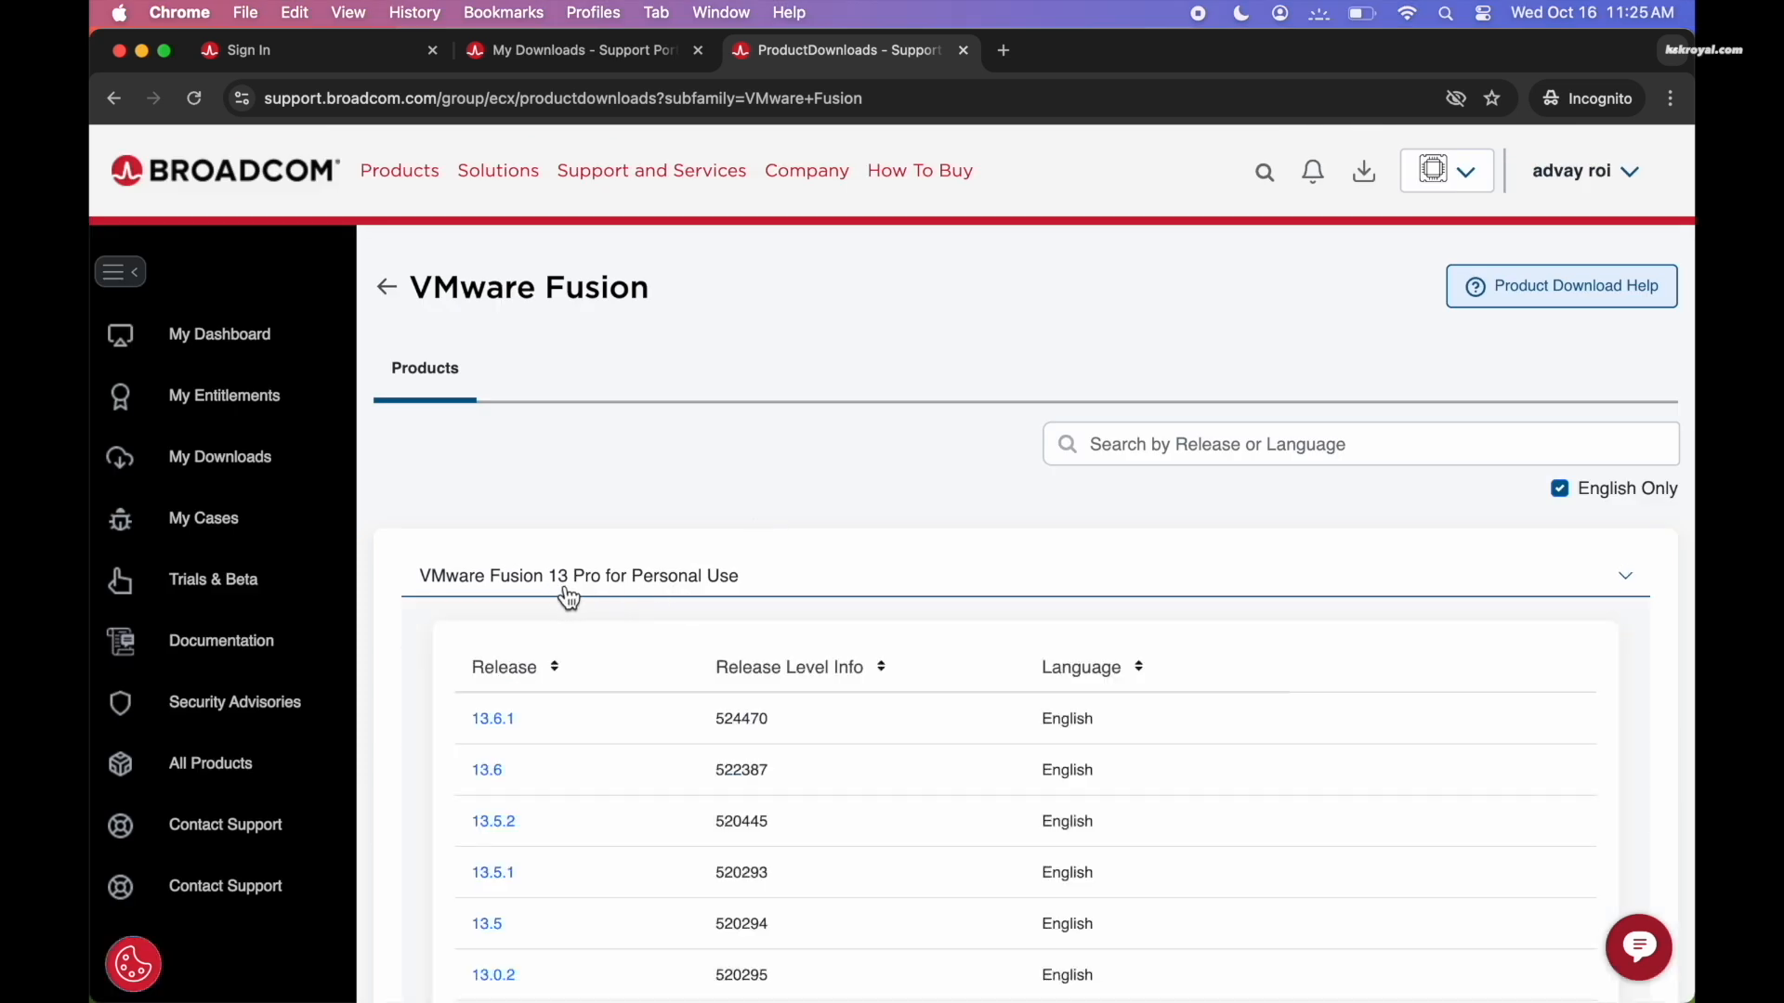
scroll(568, 597, "down", 3)
left_click(506, 434)
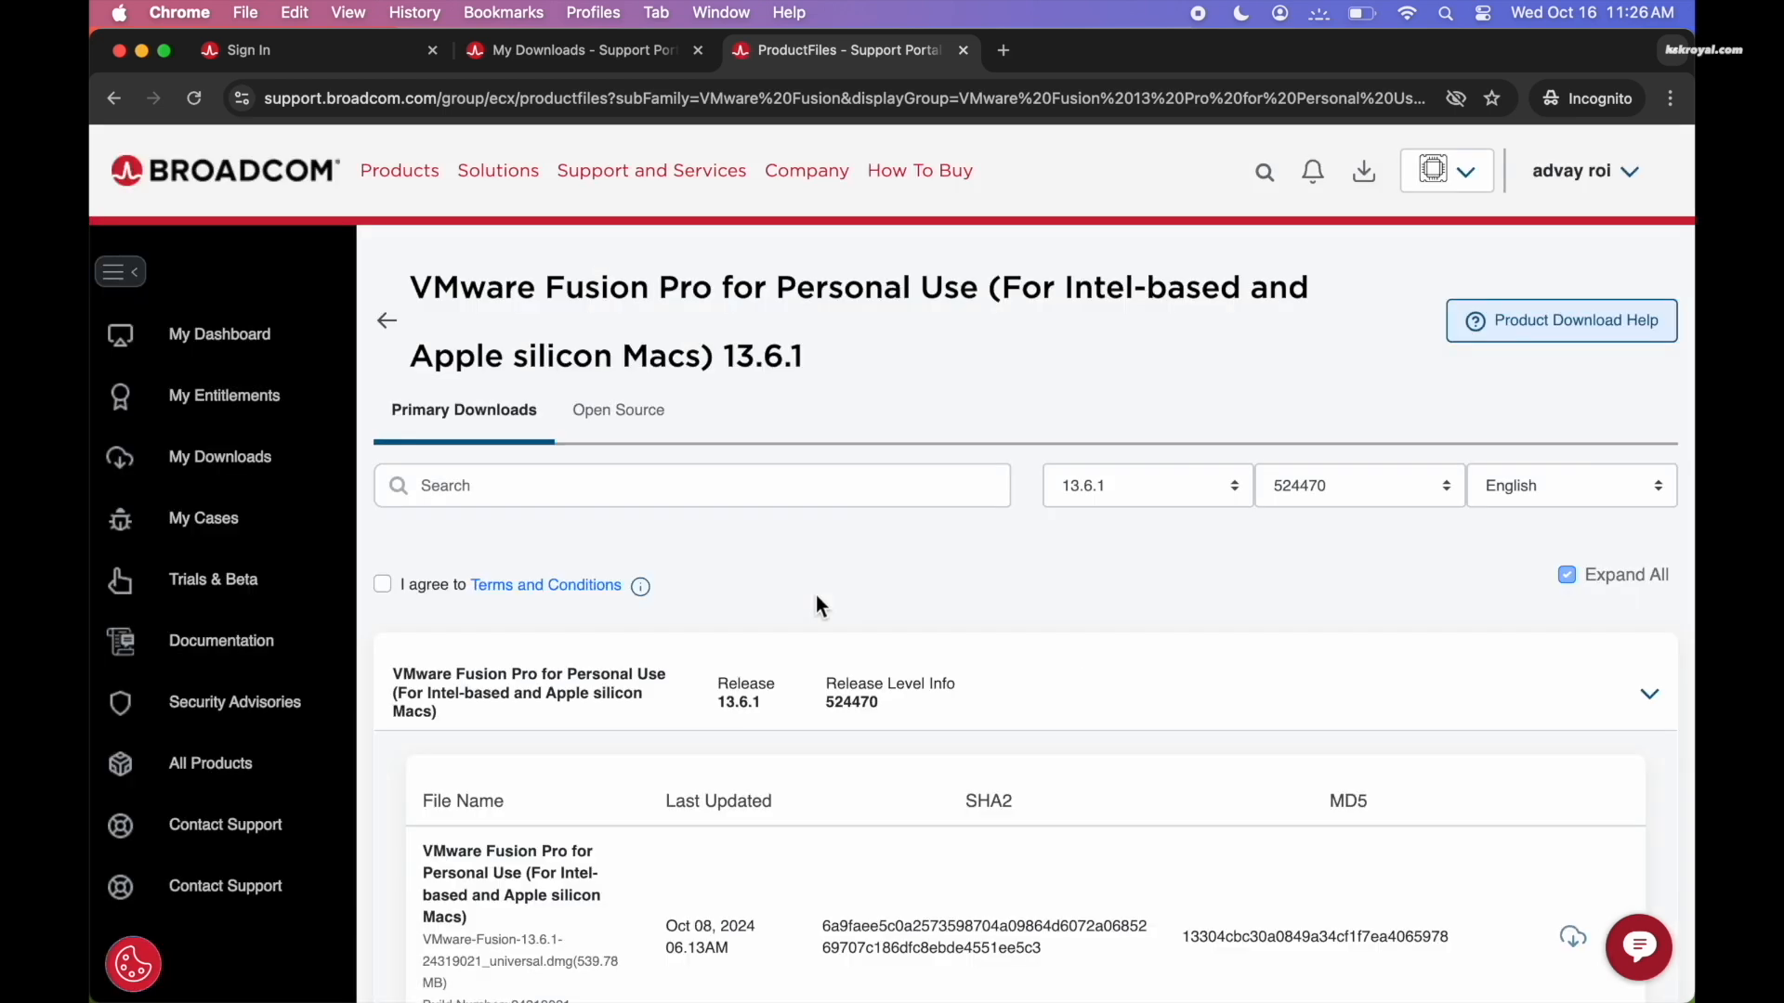
Step: Agree to the Terms and Conditions, request the 13.6.1 download, and submit the required Trade Compliance Verification form with I Agree selected
left_click(381, 584)
scroll(594, 654, "down", 3)
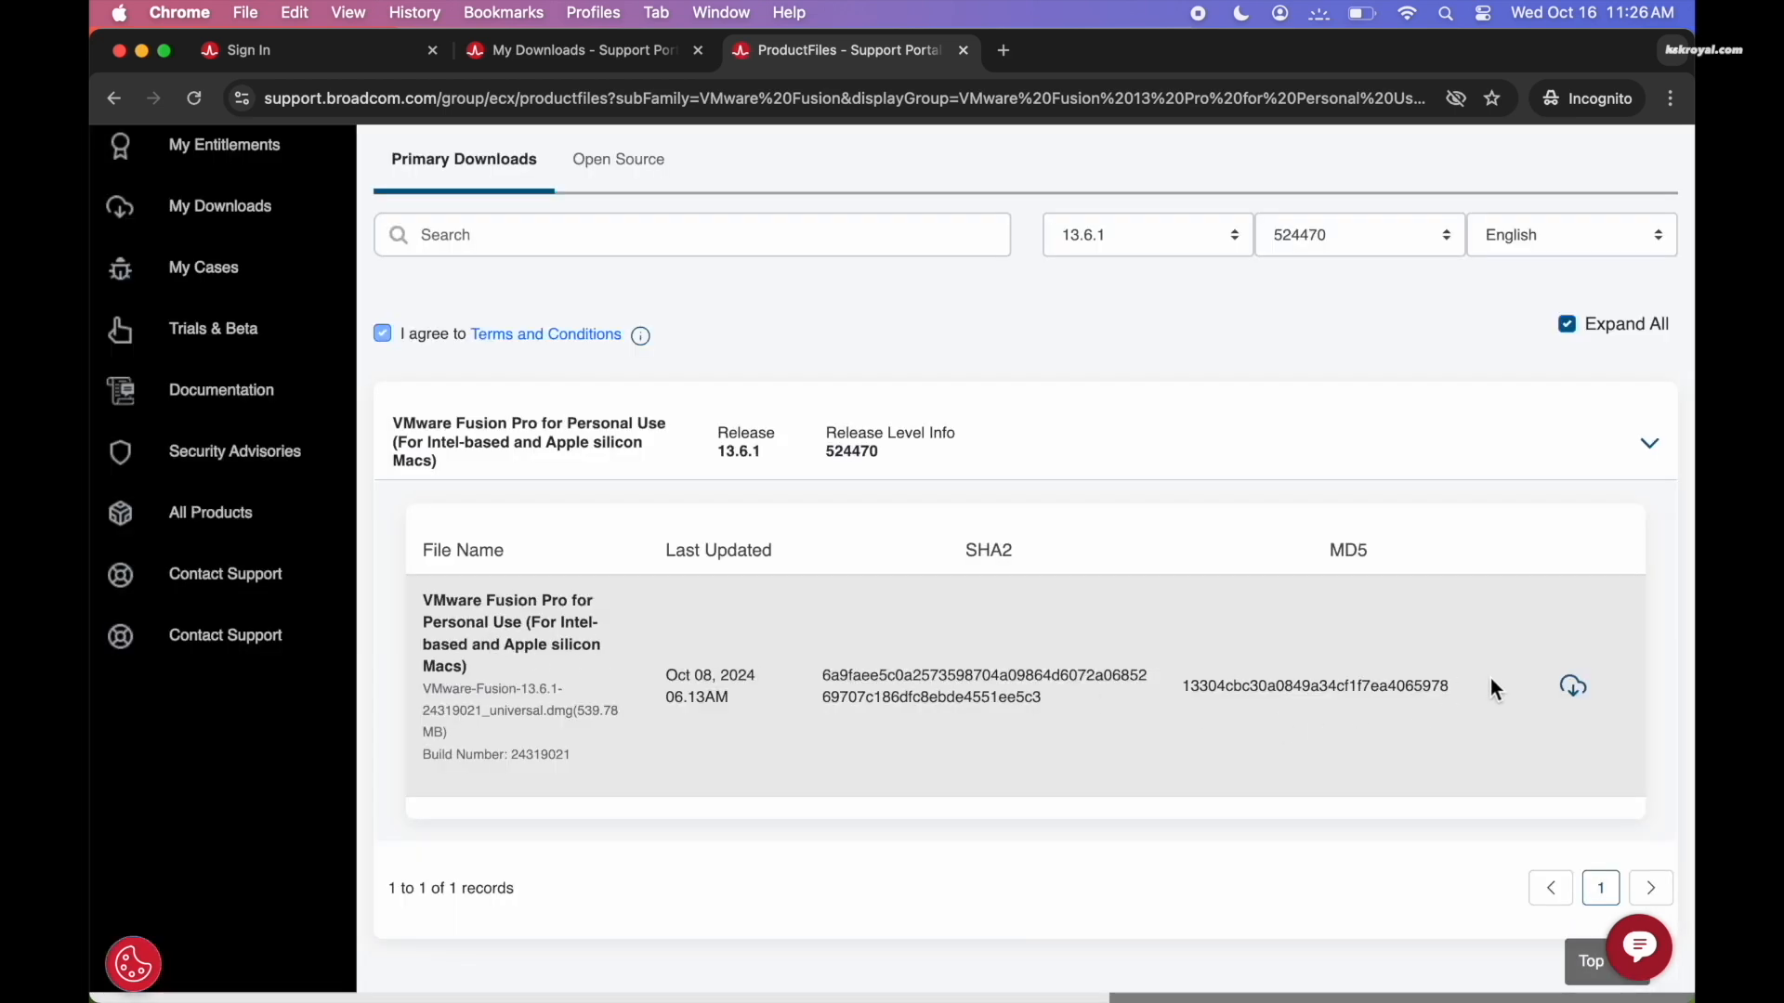
left_click(1579, 688)
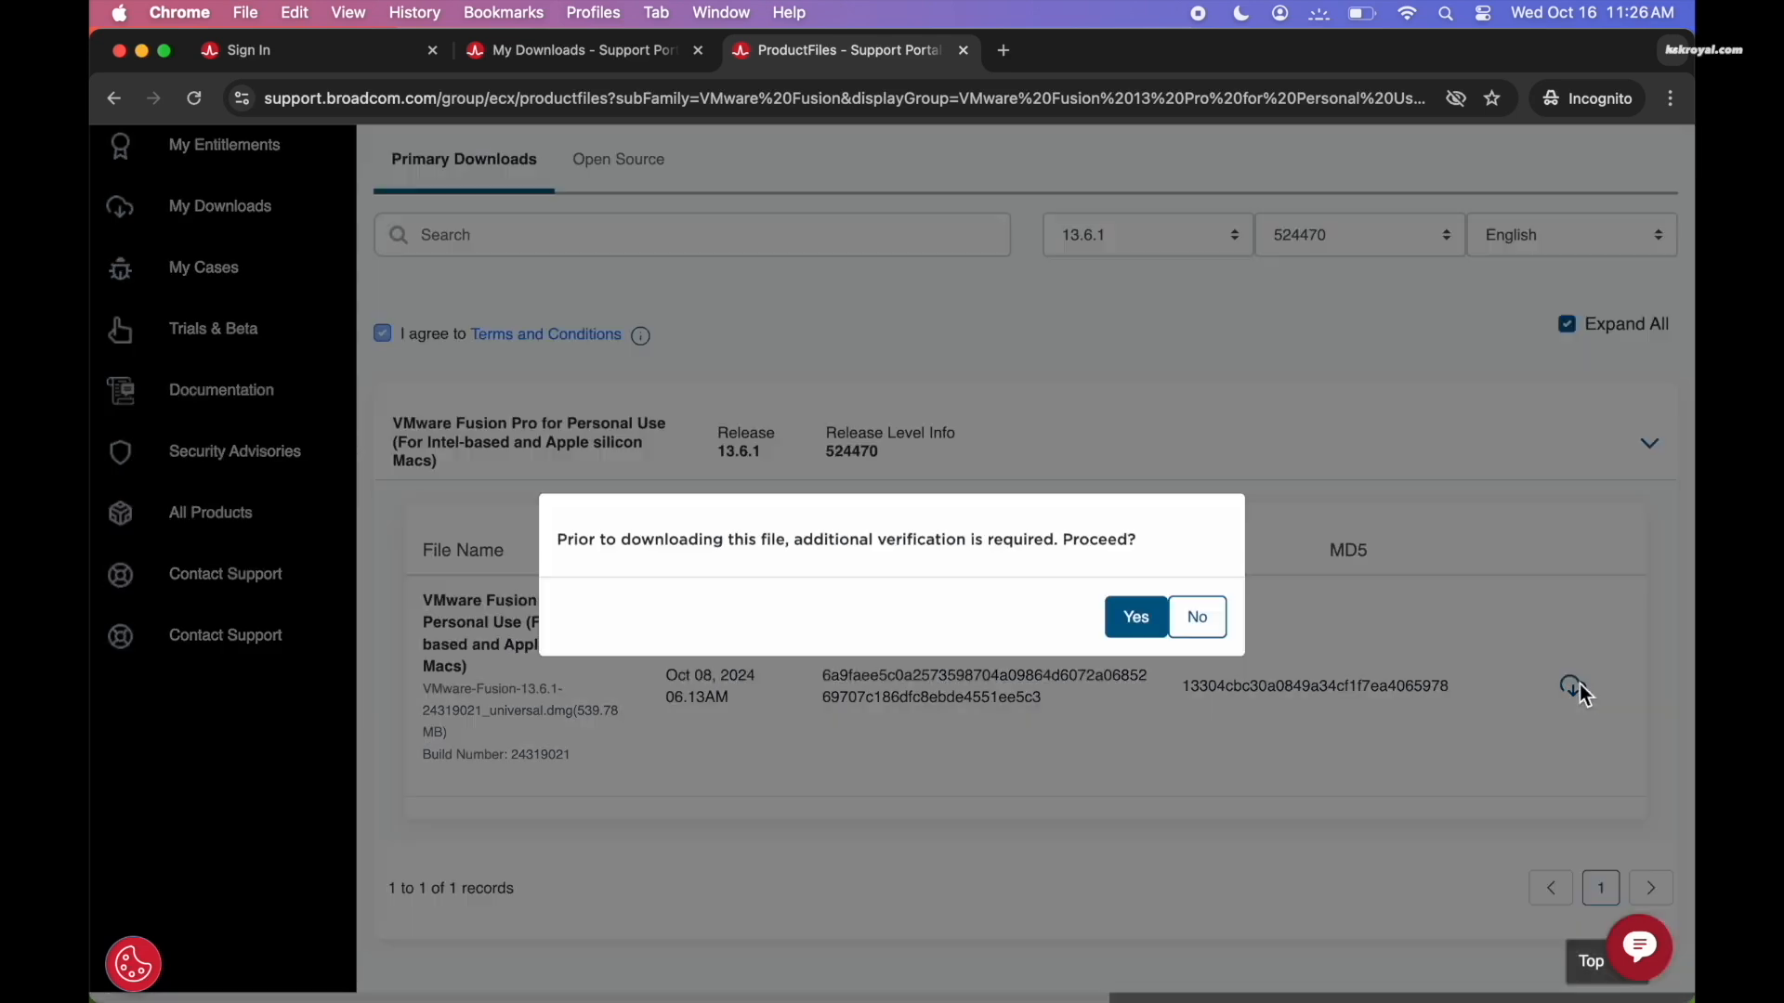
left_click(1133, 631)
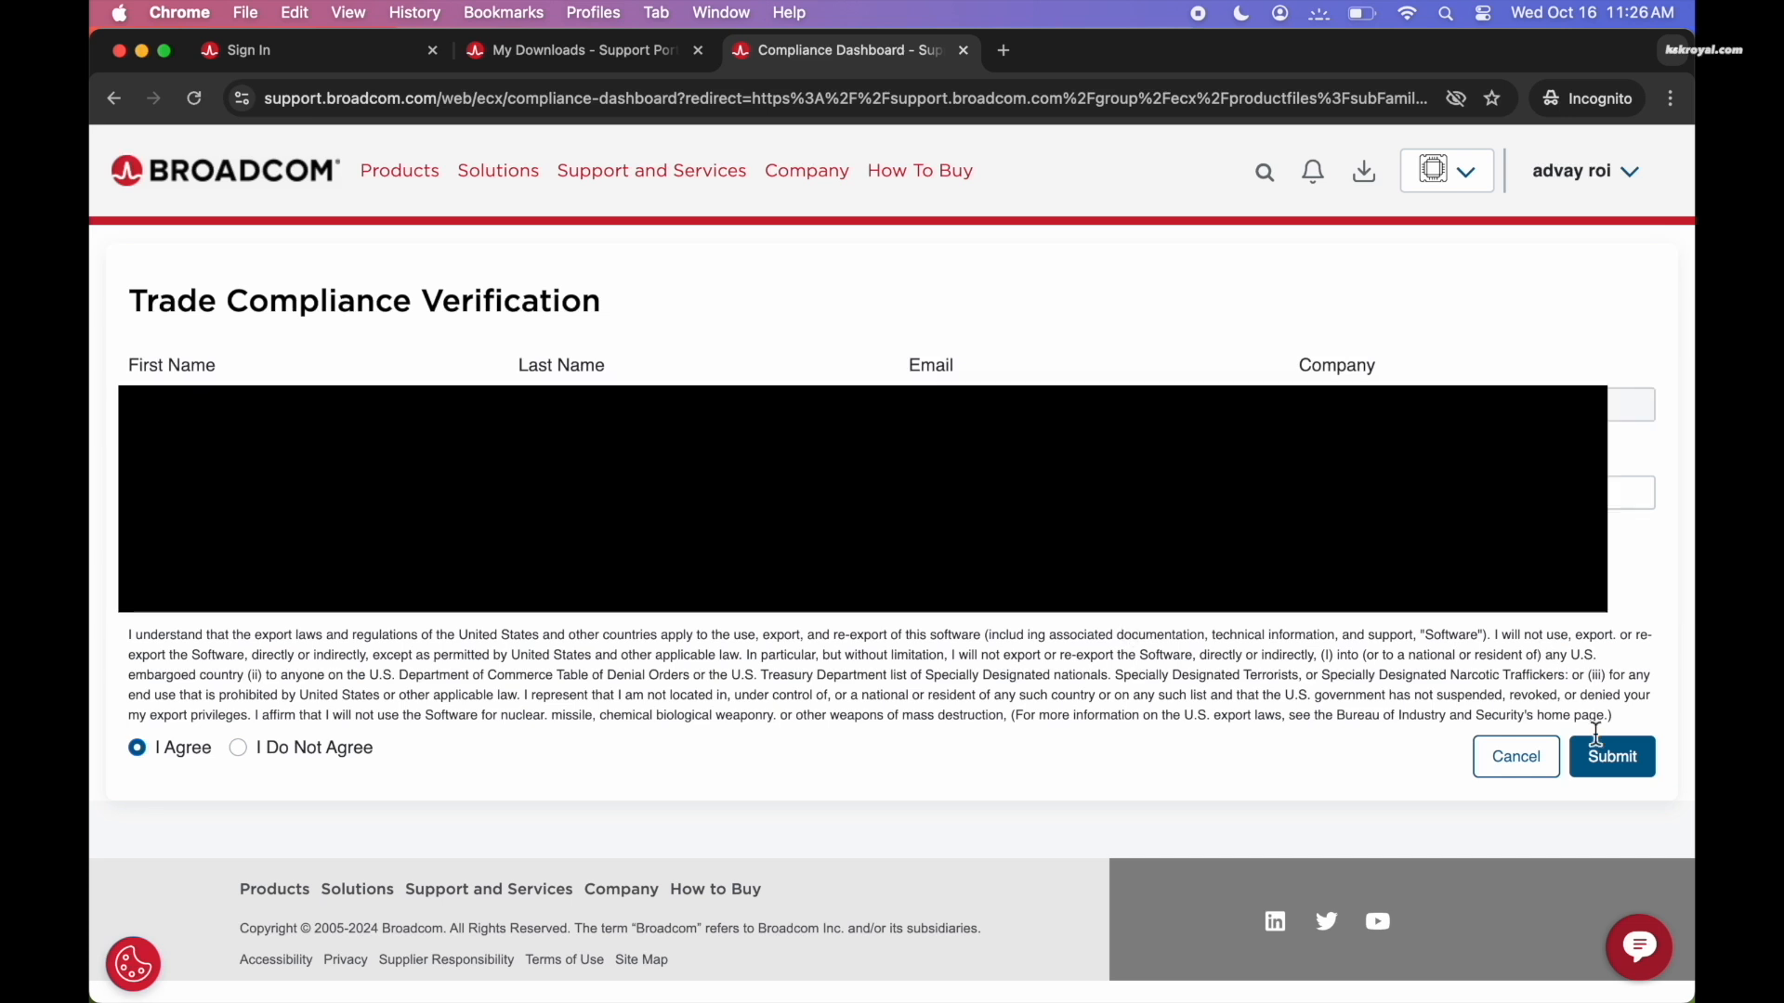
left_click(1615, 768)
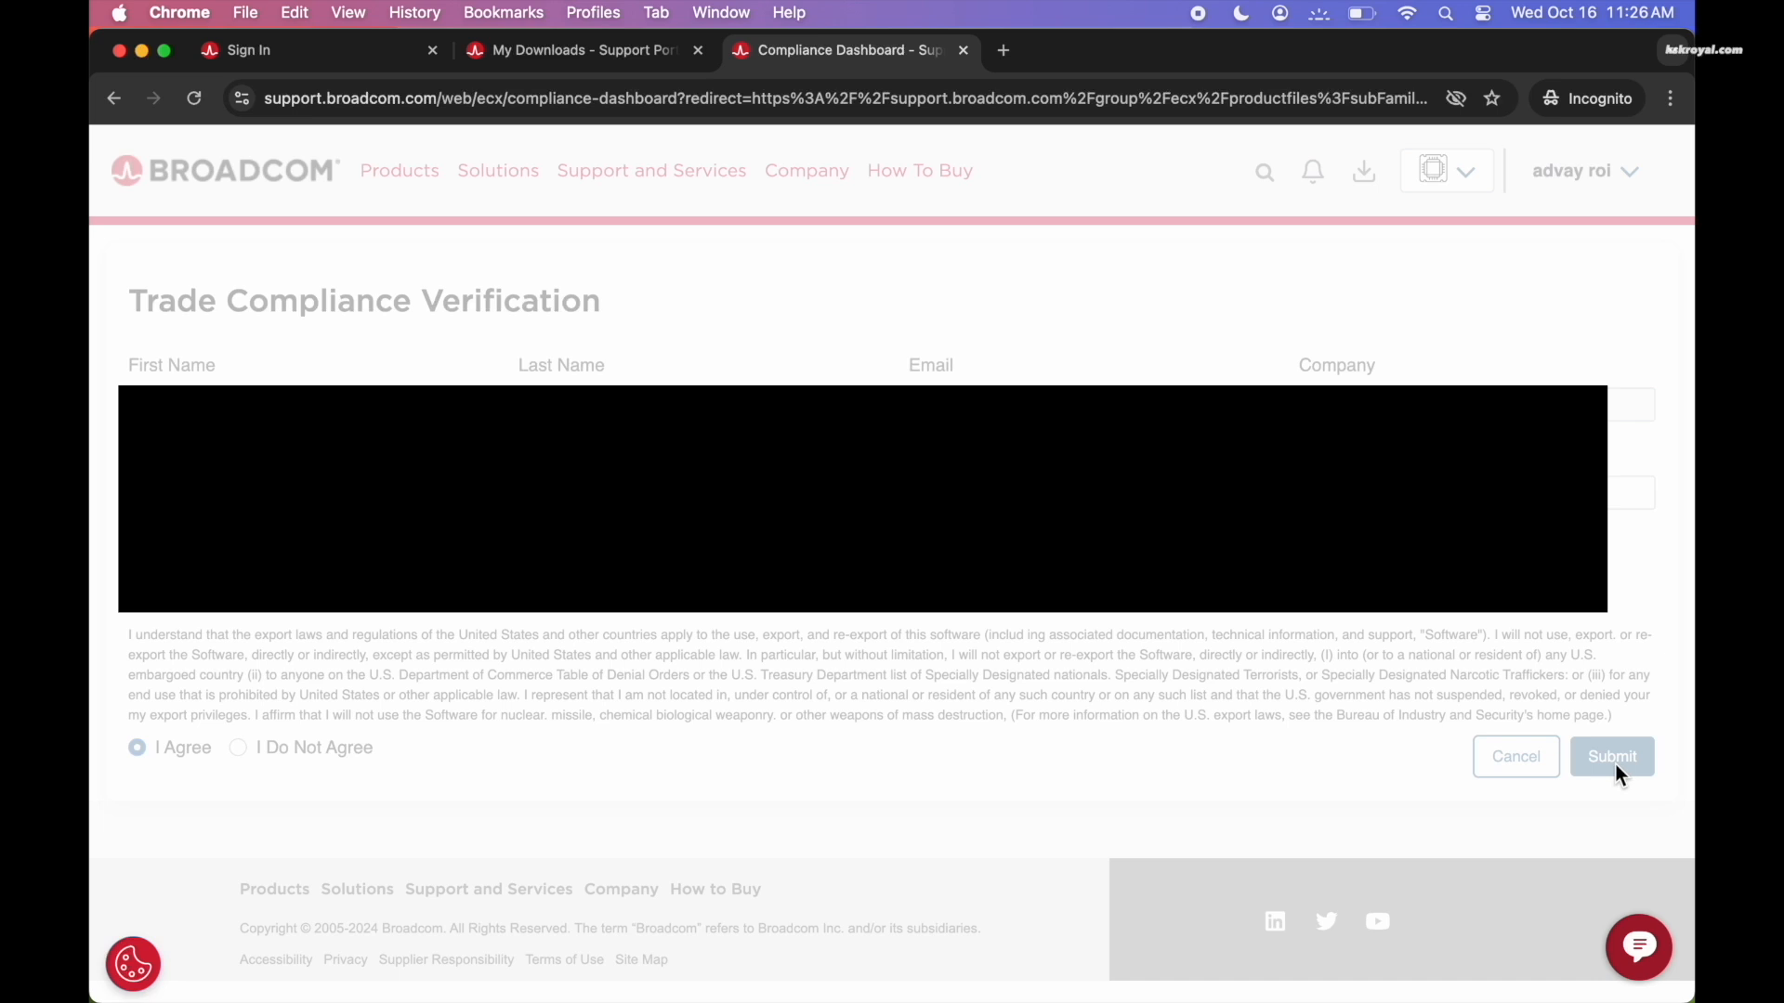
Step: Download the VMware Fusion 13.6.1 universal disk image and save it in the Documents folder
scroll(1615, 771, "down", 5)
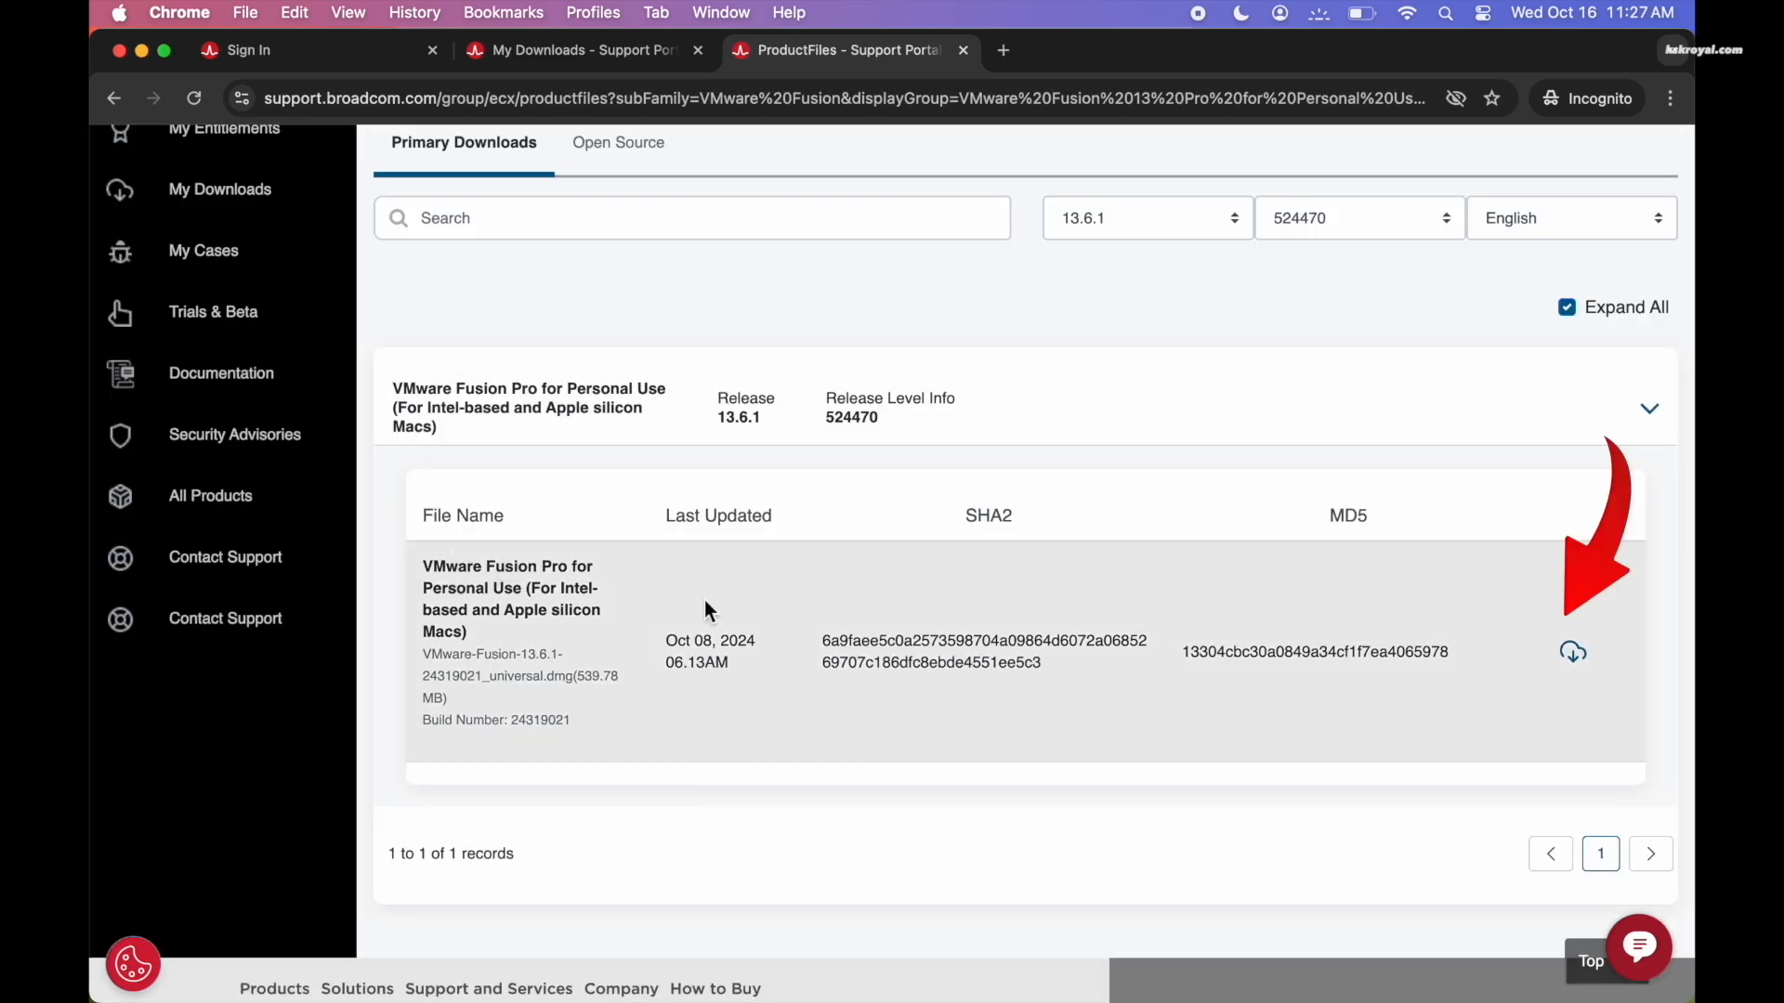
left_click(1587, 654)
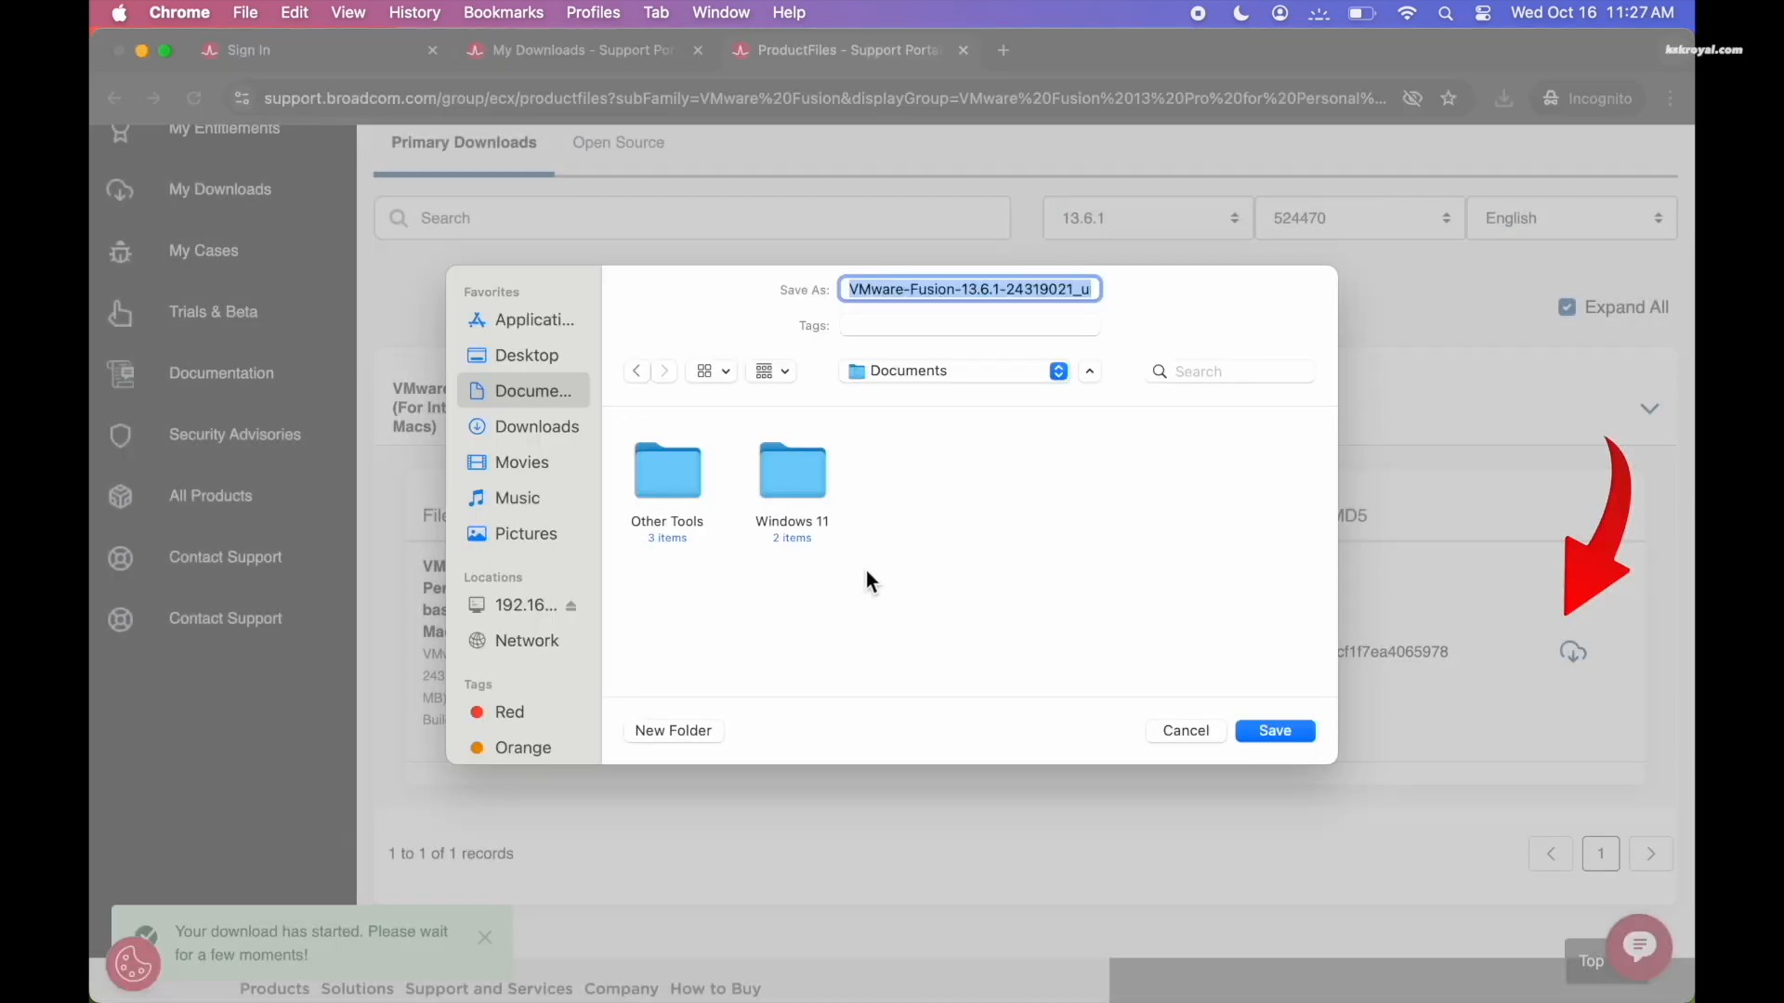
left_click(1284, 726)
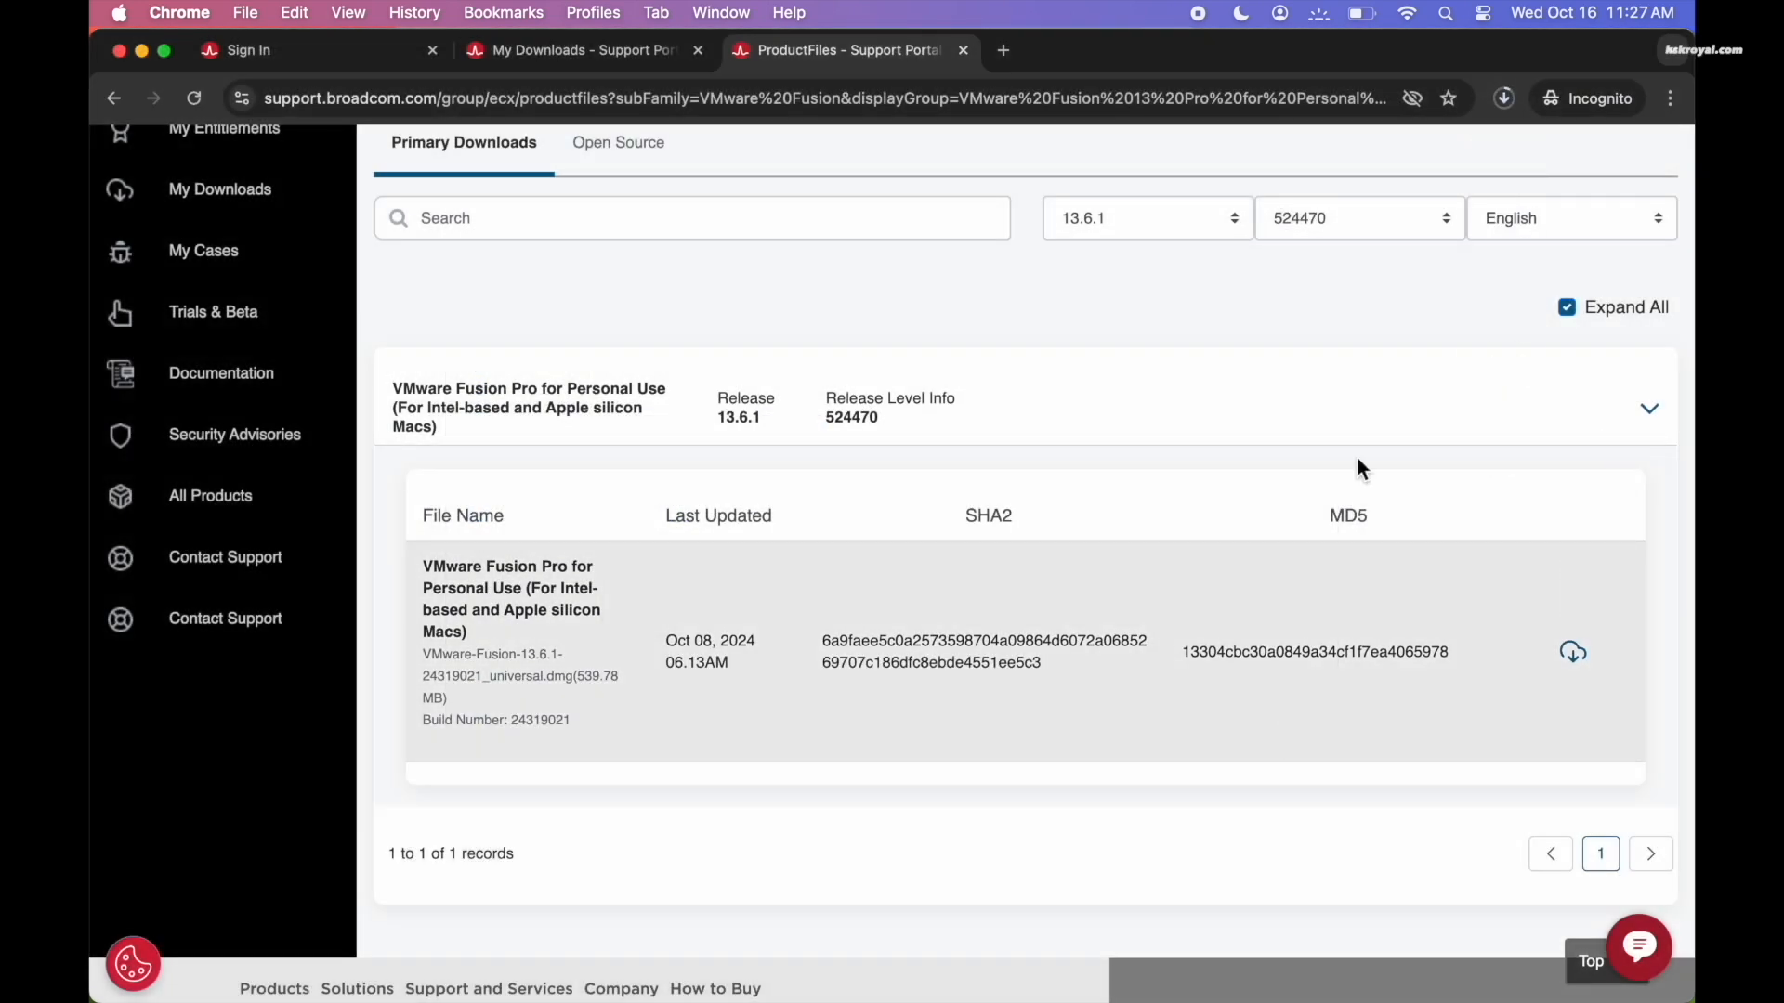
Step: Open the browser's full download history and clear its old entries
left_click(1502, 100)
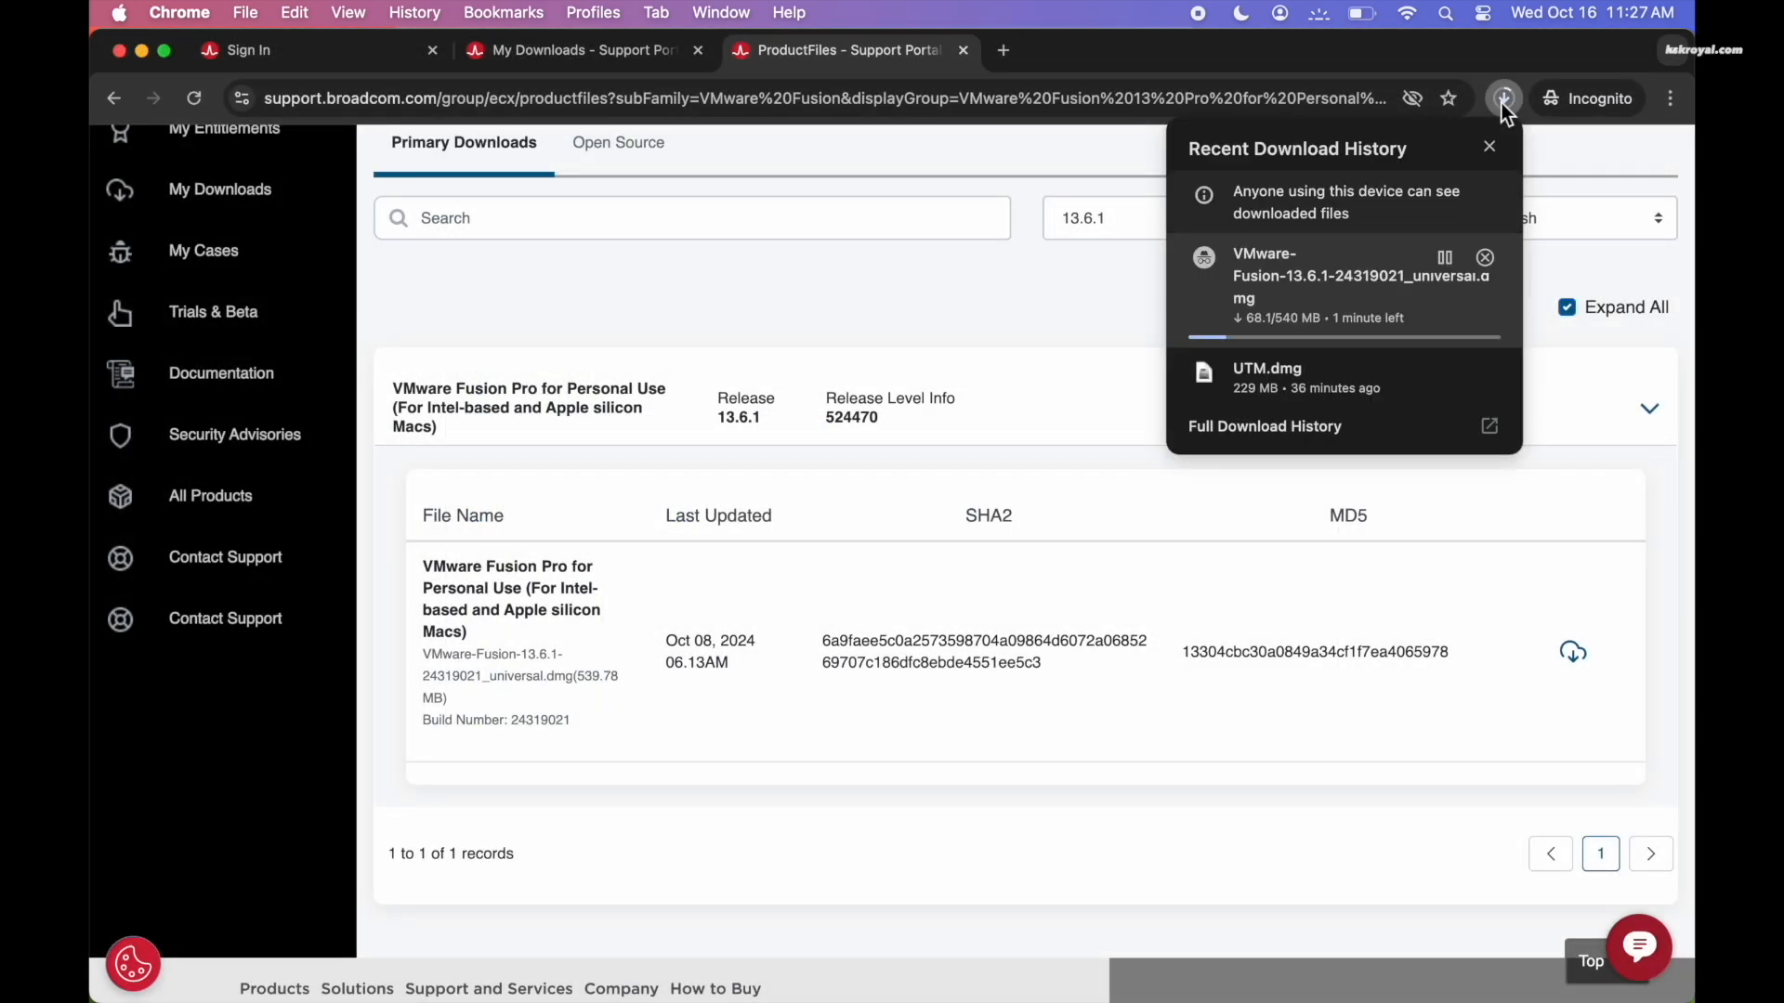
left_click(1327, 433)
left_click(1663, 162)
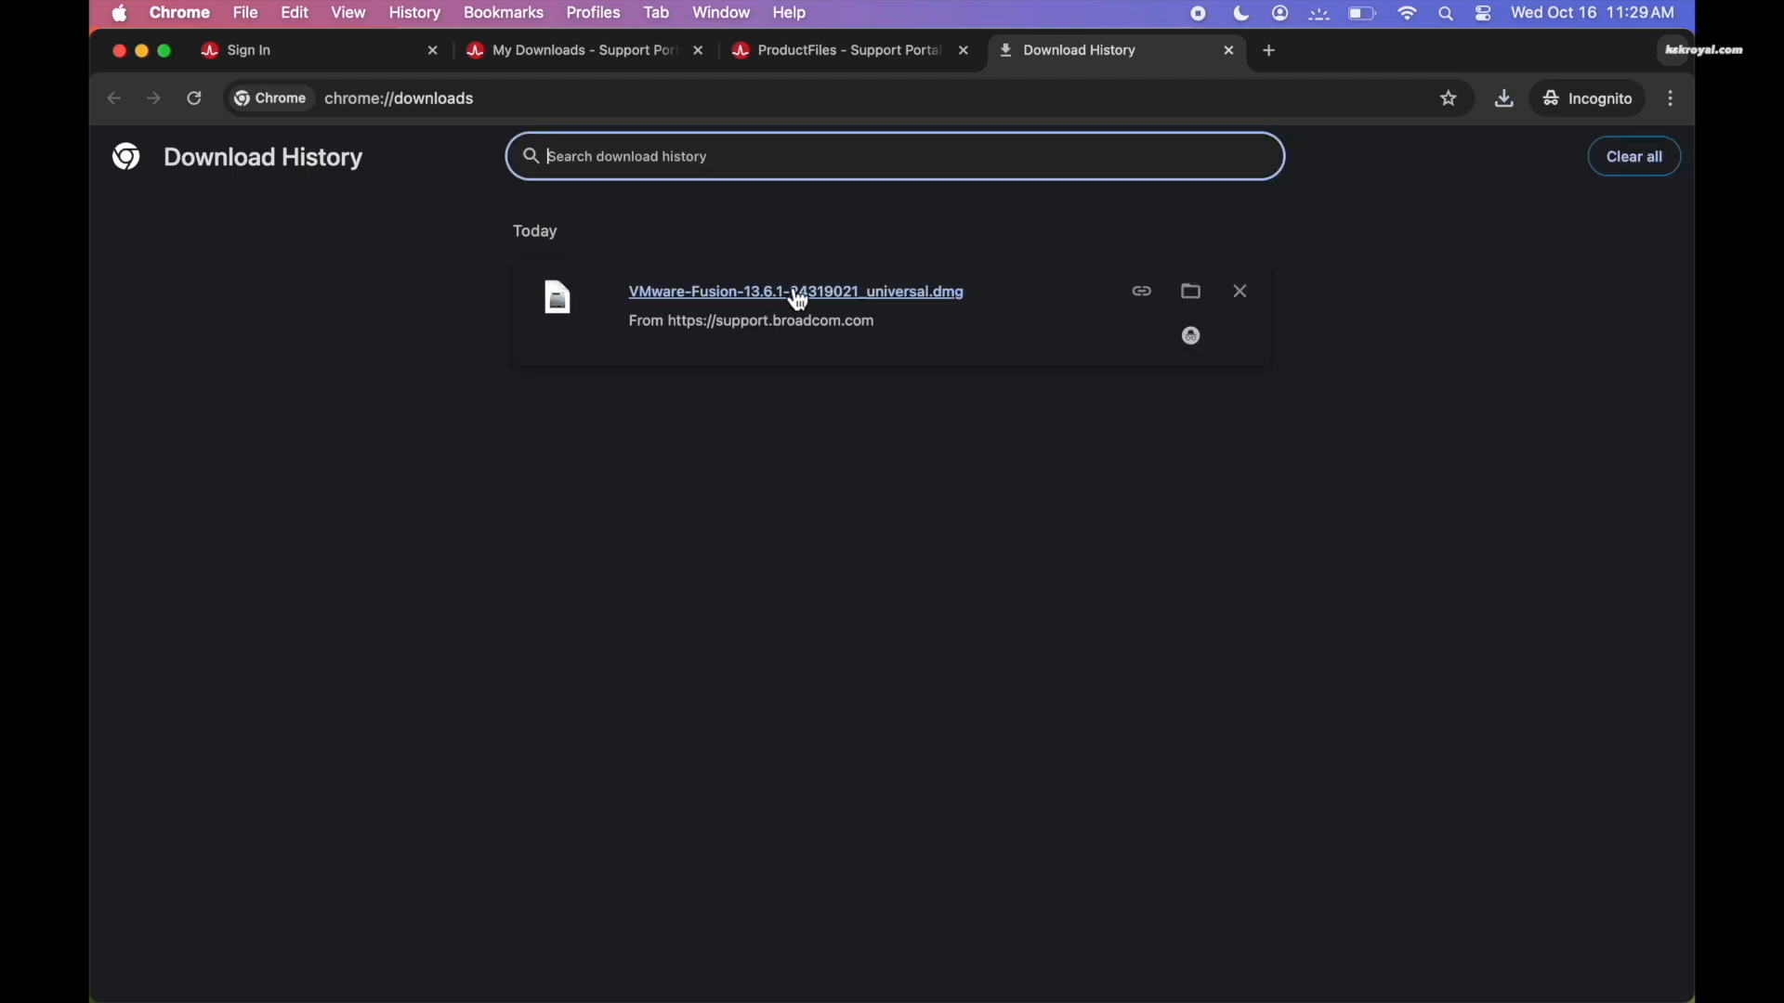
Step: Open the downloaded VMware-Fusion-13.6.1-24319021_universal.dmg and launch the VMware Fusion installer from it, allowing the internet-downloaded app to open
double_click(797, 299)
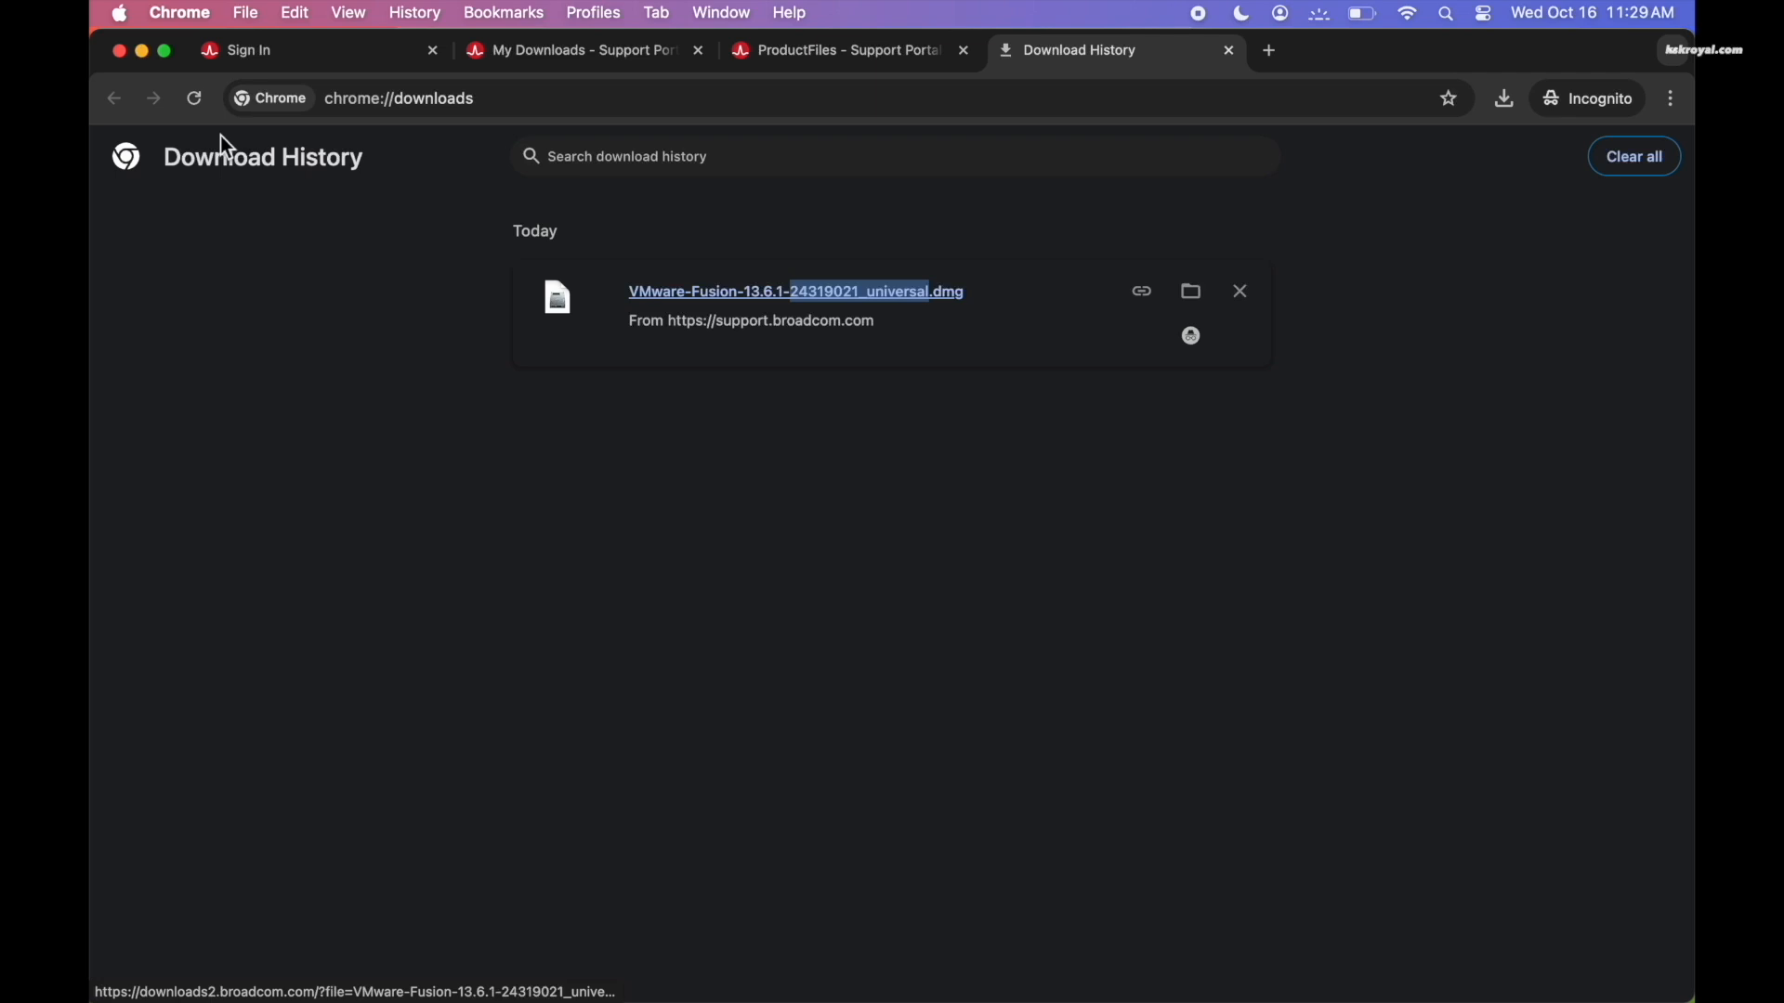
left_click(745, 422)
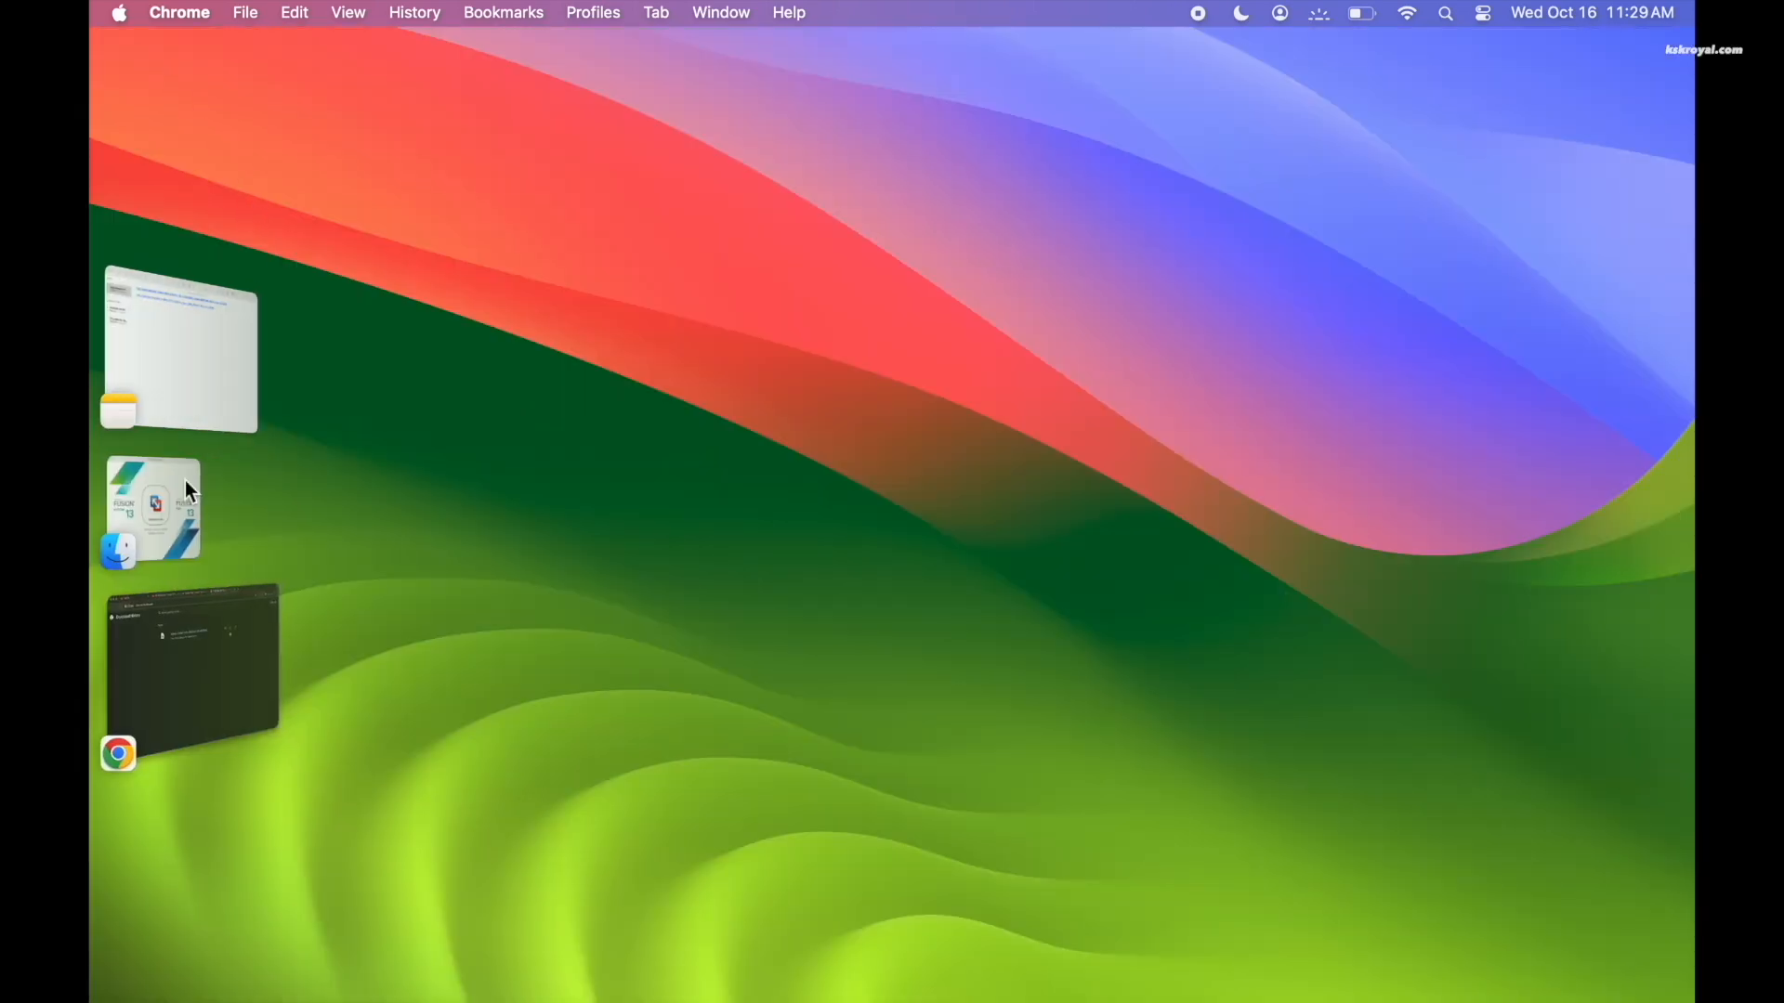
left_click(164, 511)
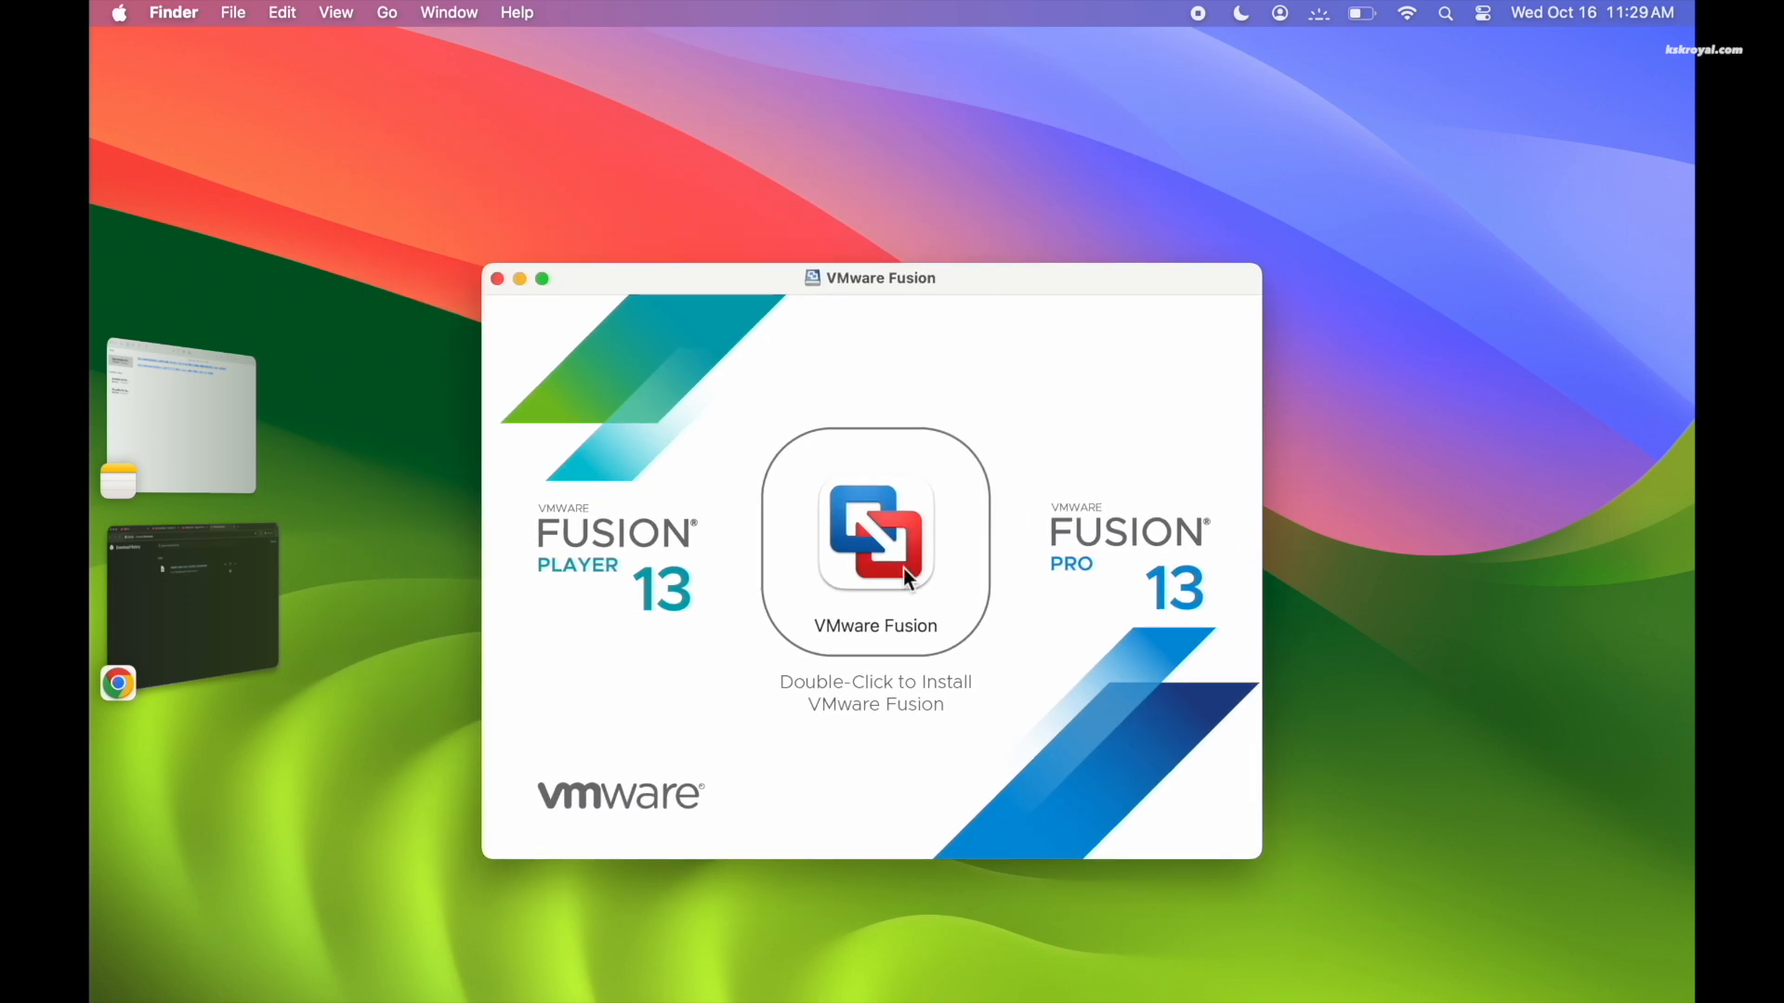
left_click(901, 590)
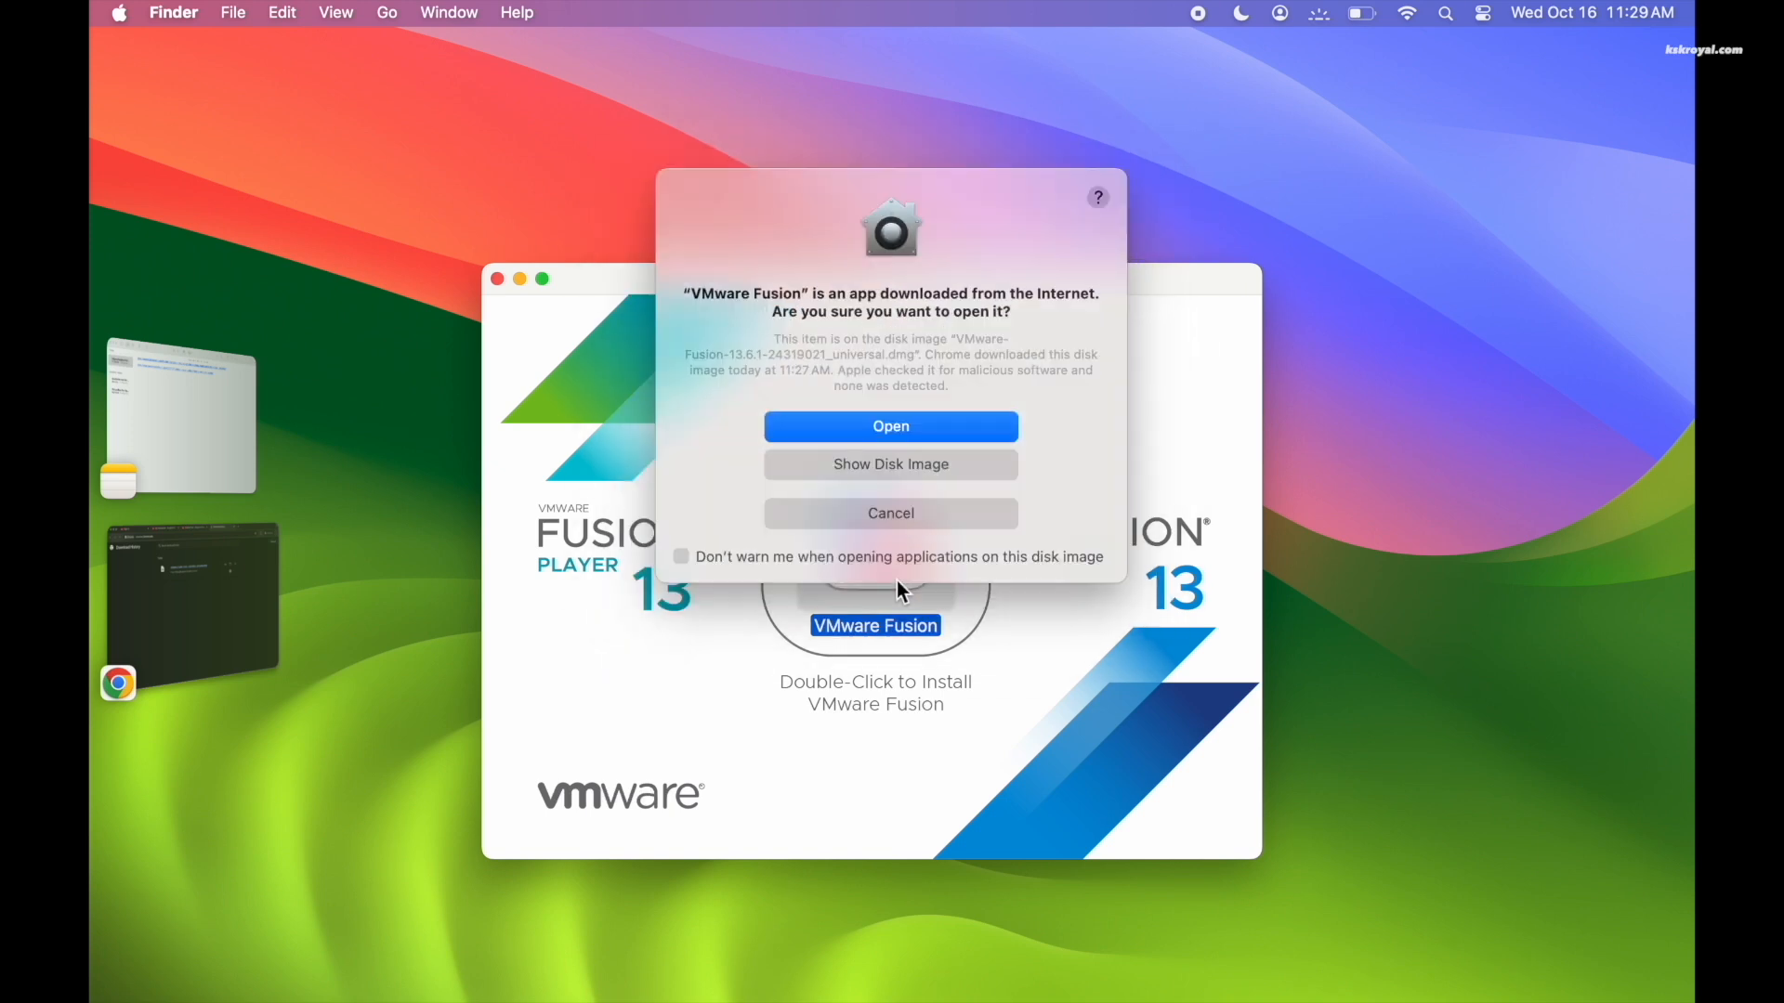
left_click(942, 423)
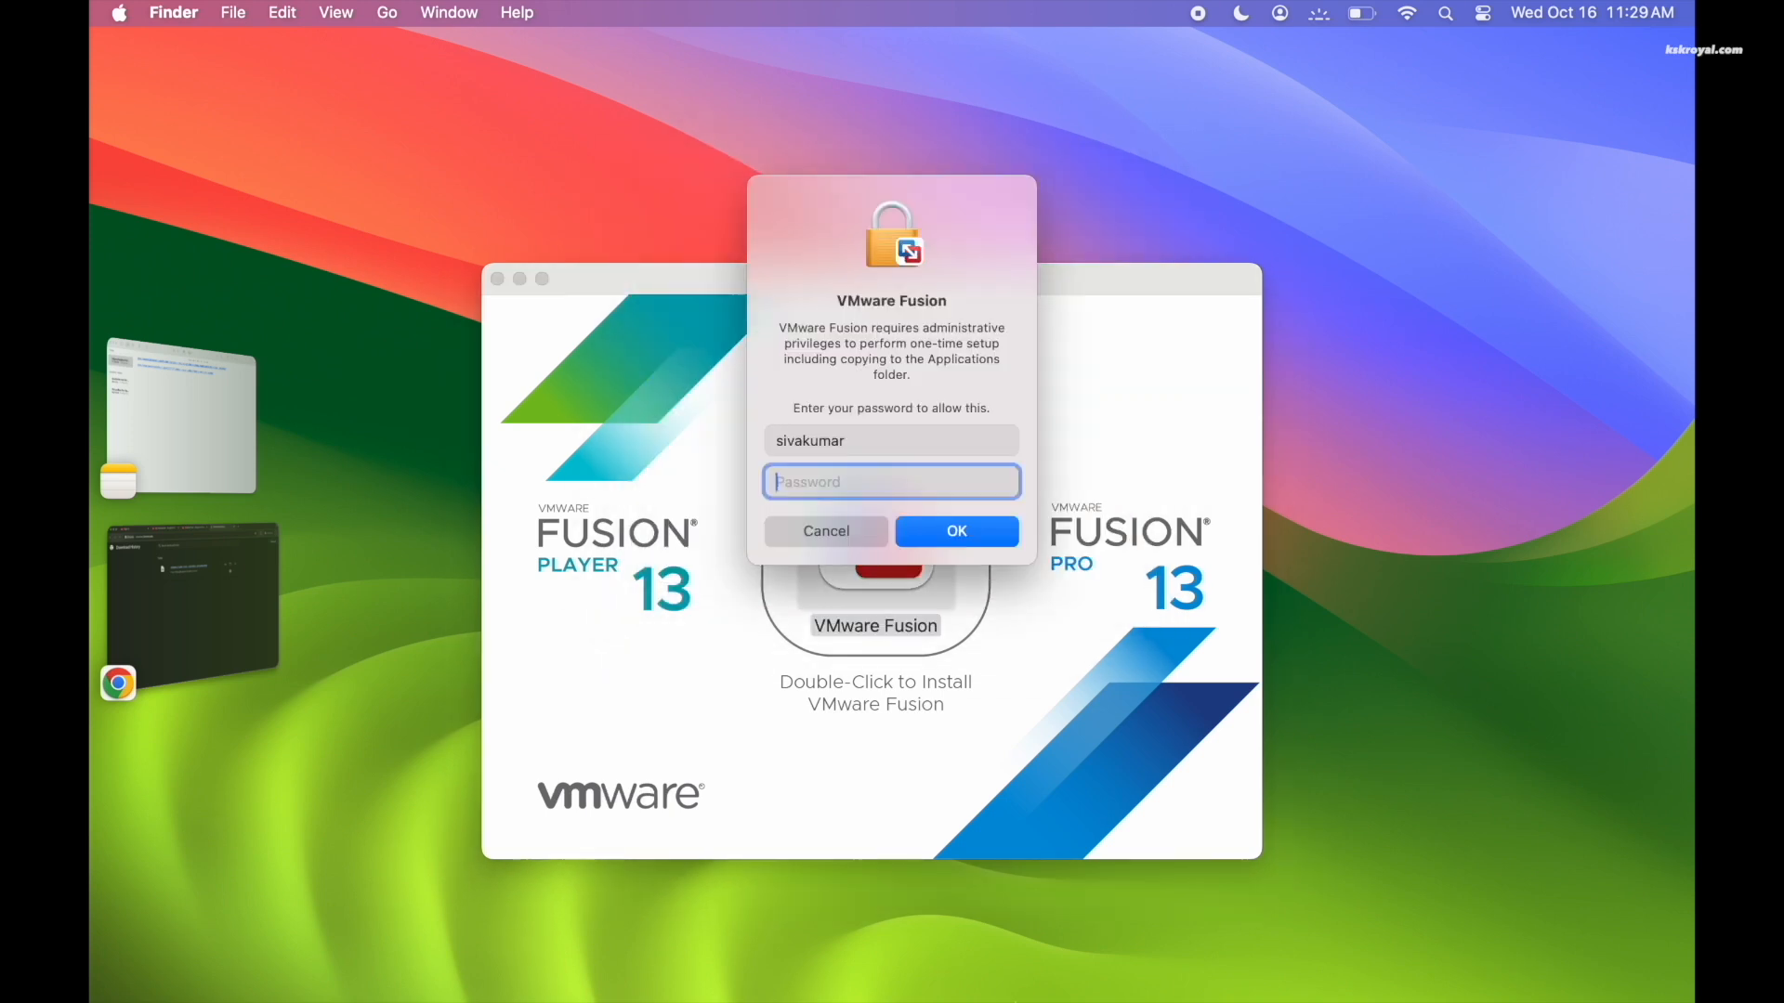
Step: Enter the administrator account's password to authorize the VMware Fusion setup, and dismiss the VMware Fusion and Login Items notifications
type("•••••")
key("Return")
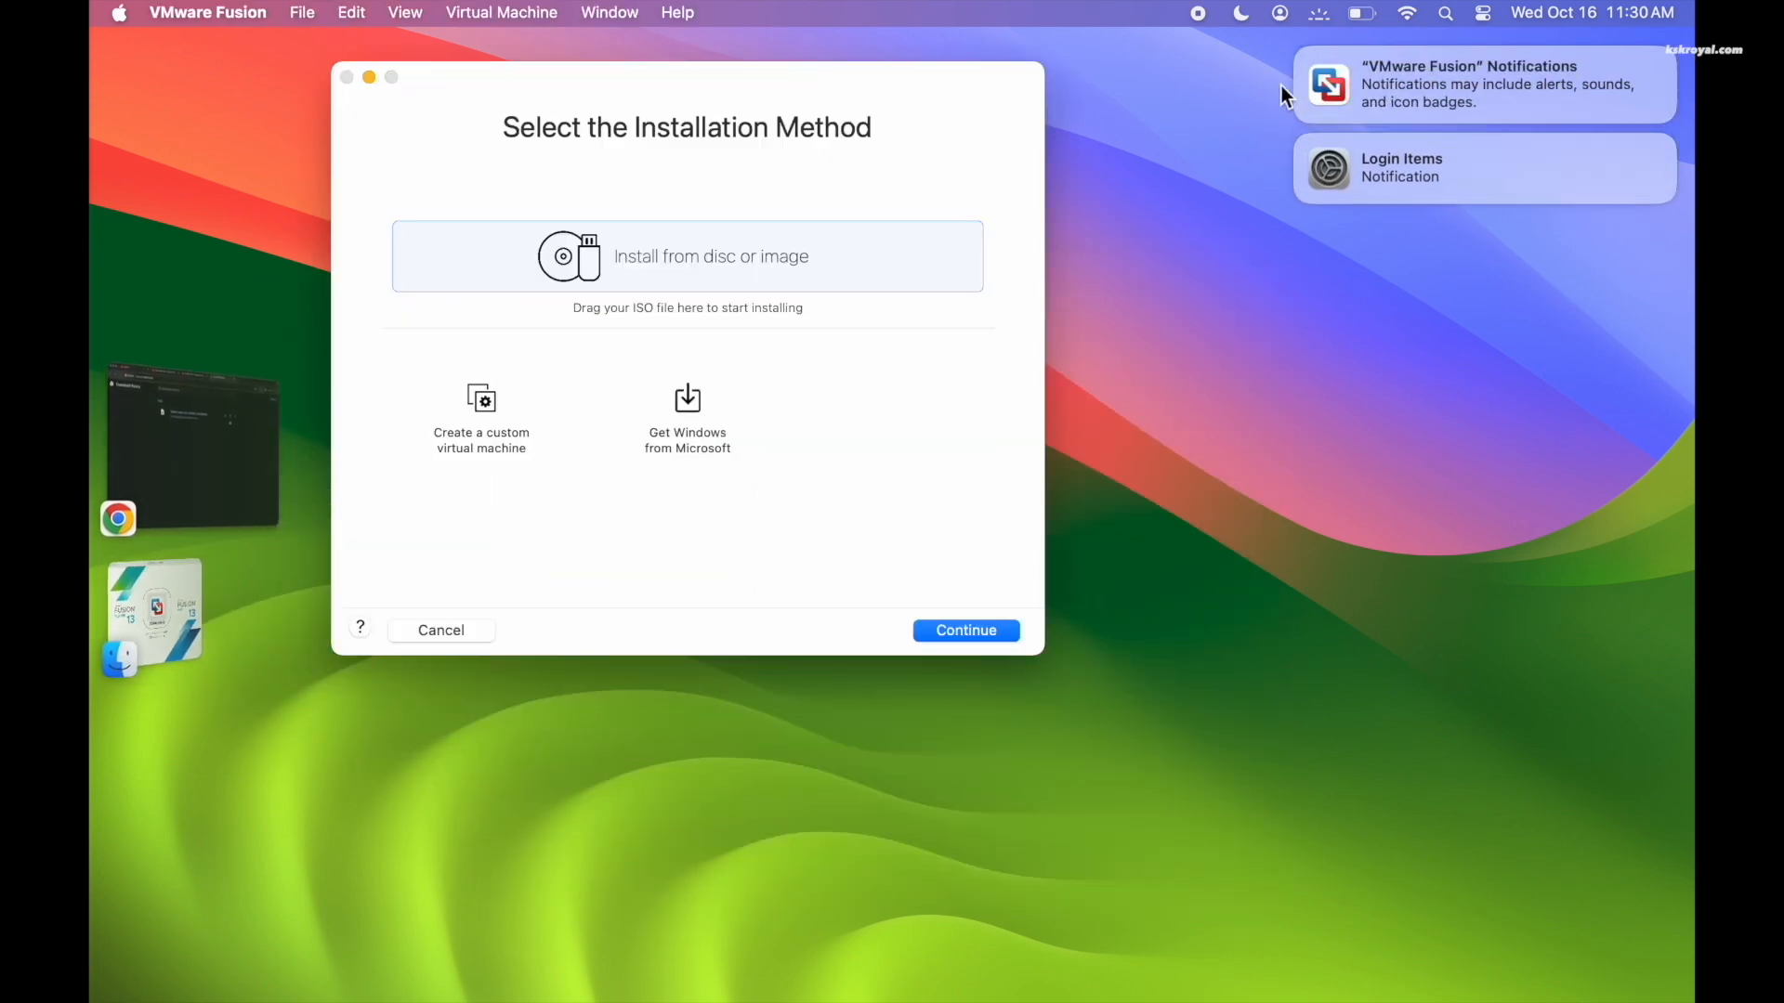
left_click(1298, 48)
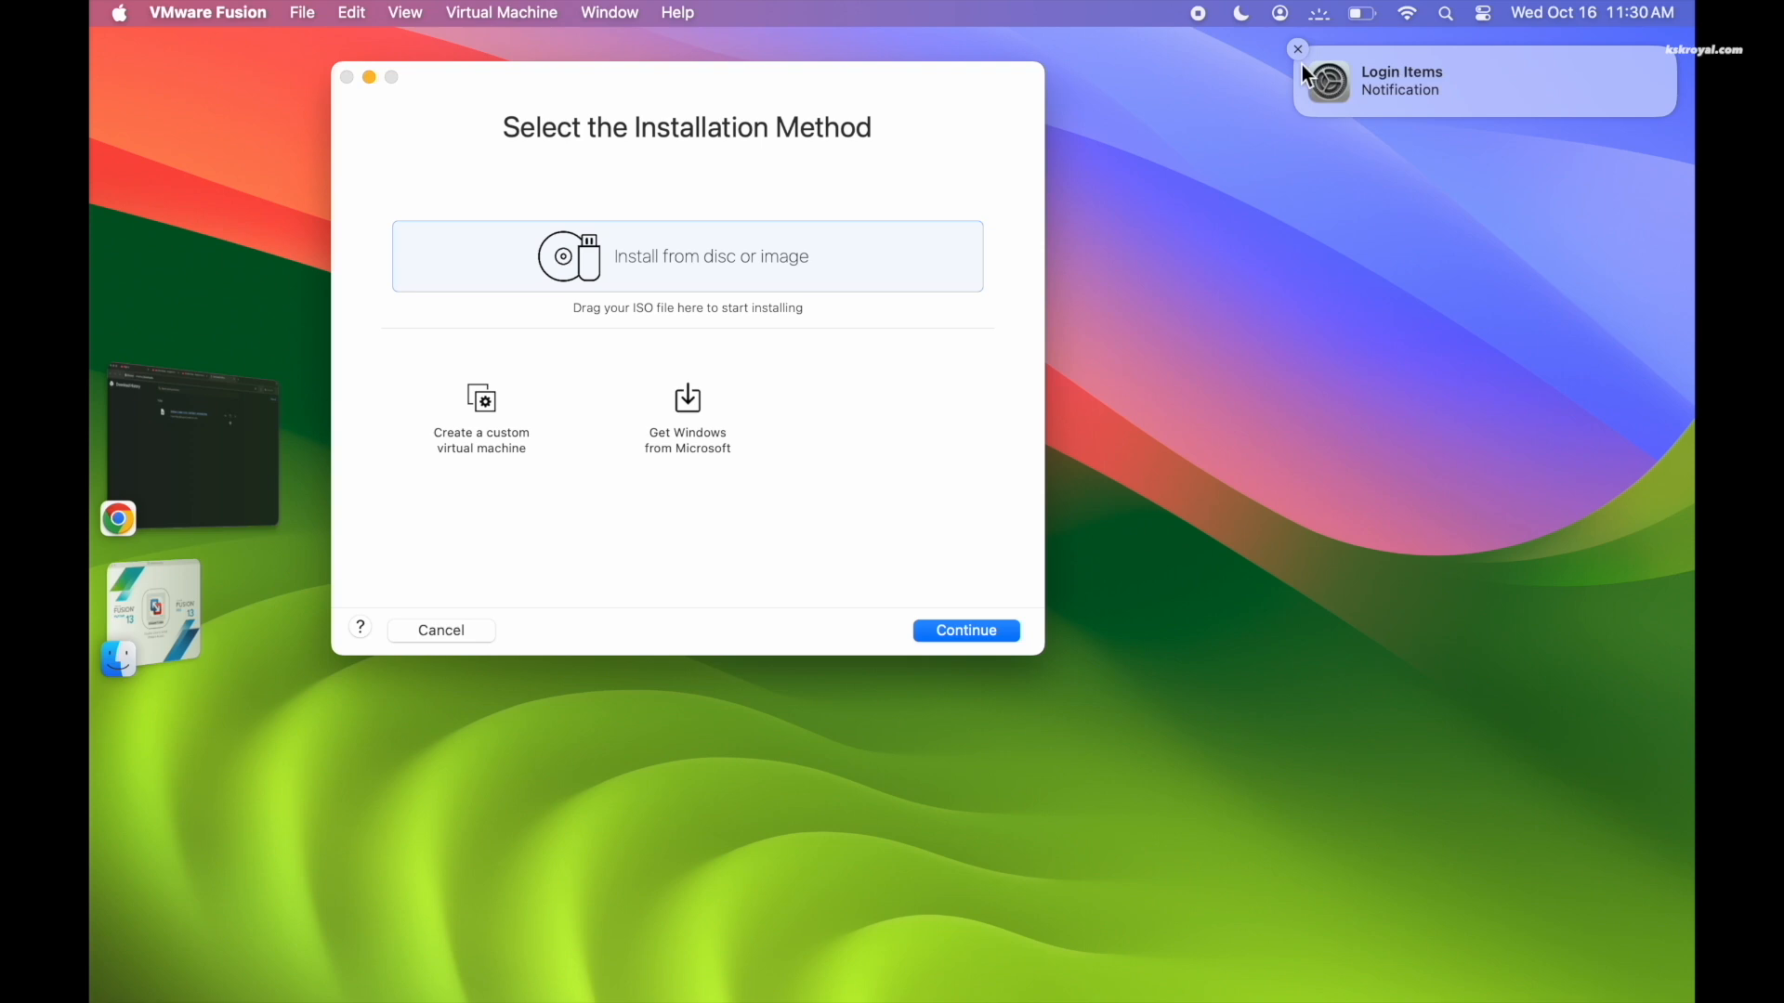
left_click(1298, 48)
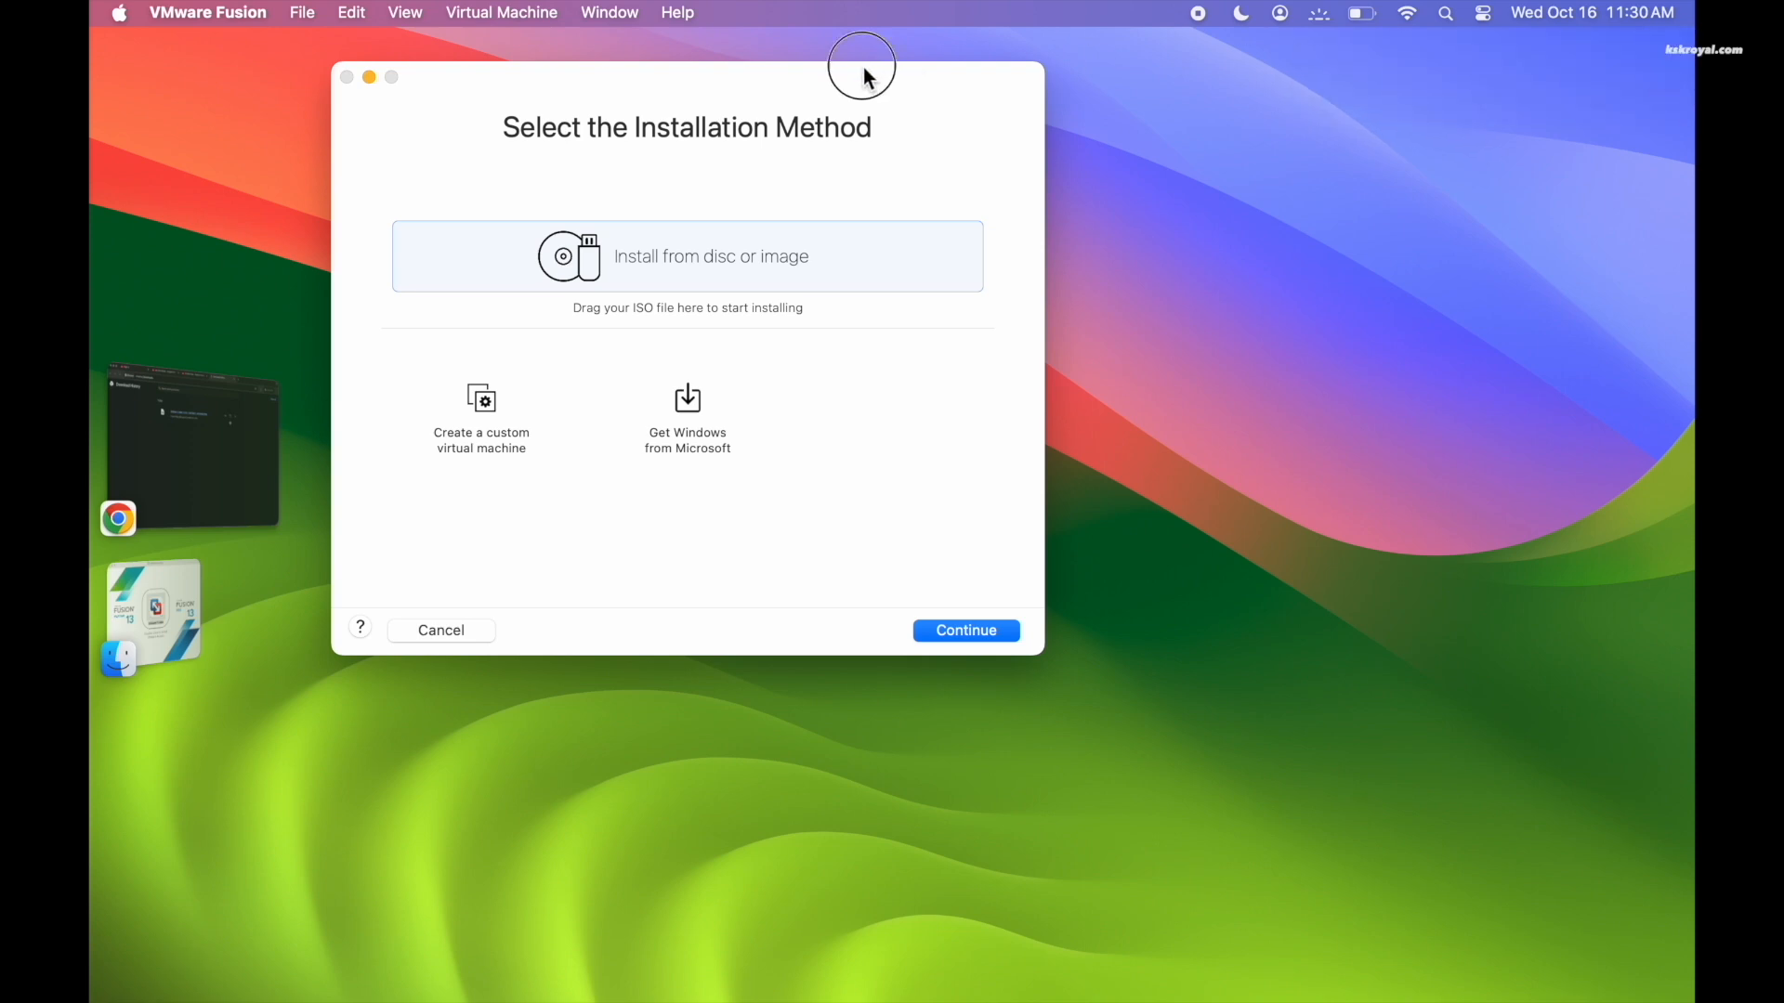
Step: Close the installer's disk image window and eject the mounted VMware Fusion volume from the desktop
left_click_drag(864, 67, 1125, 161)
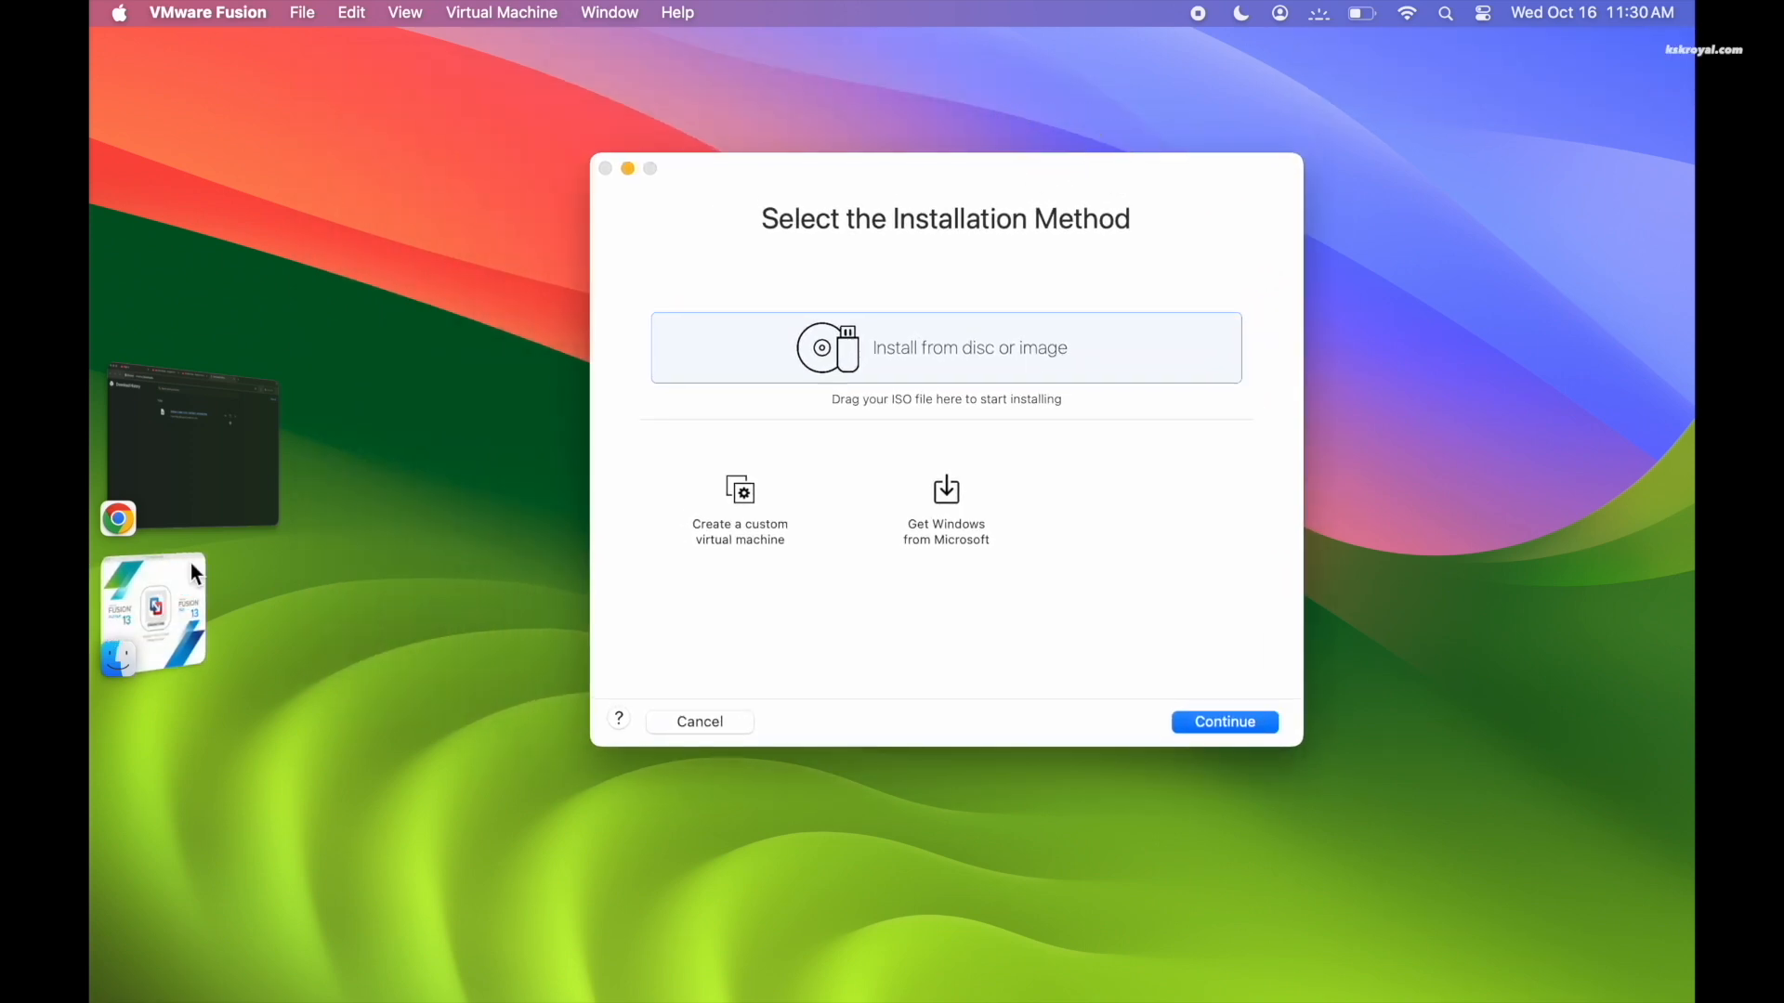
left_click(191, 565)
left_click(499, 280)
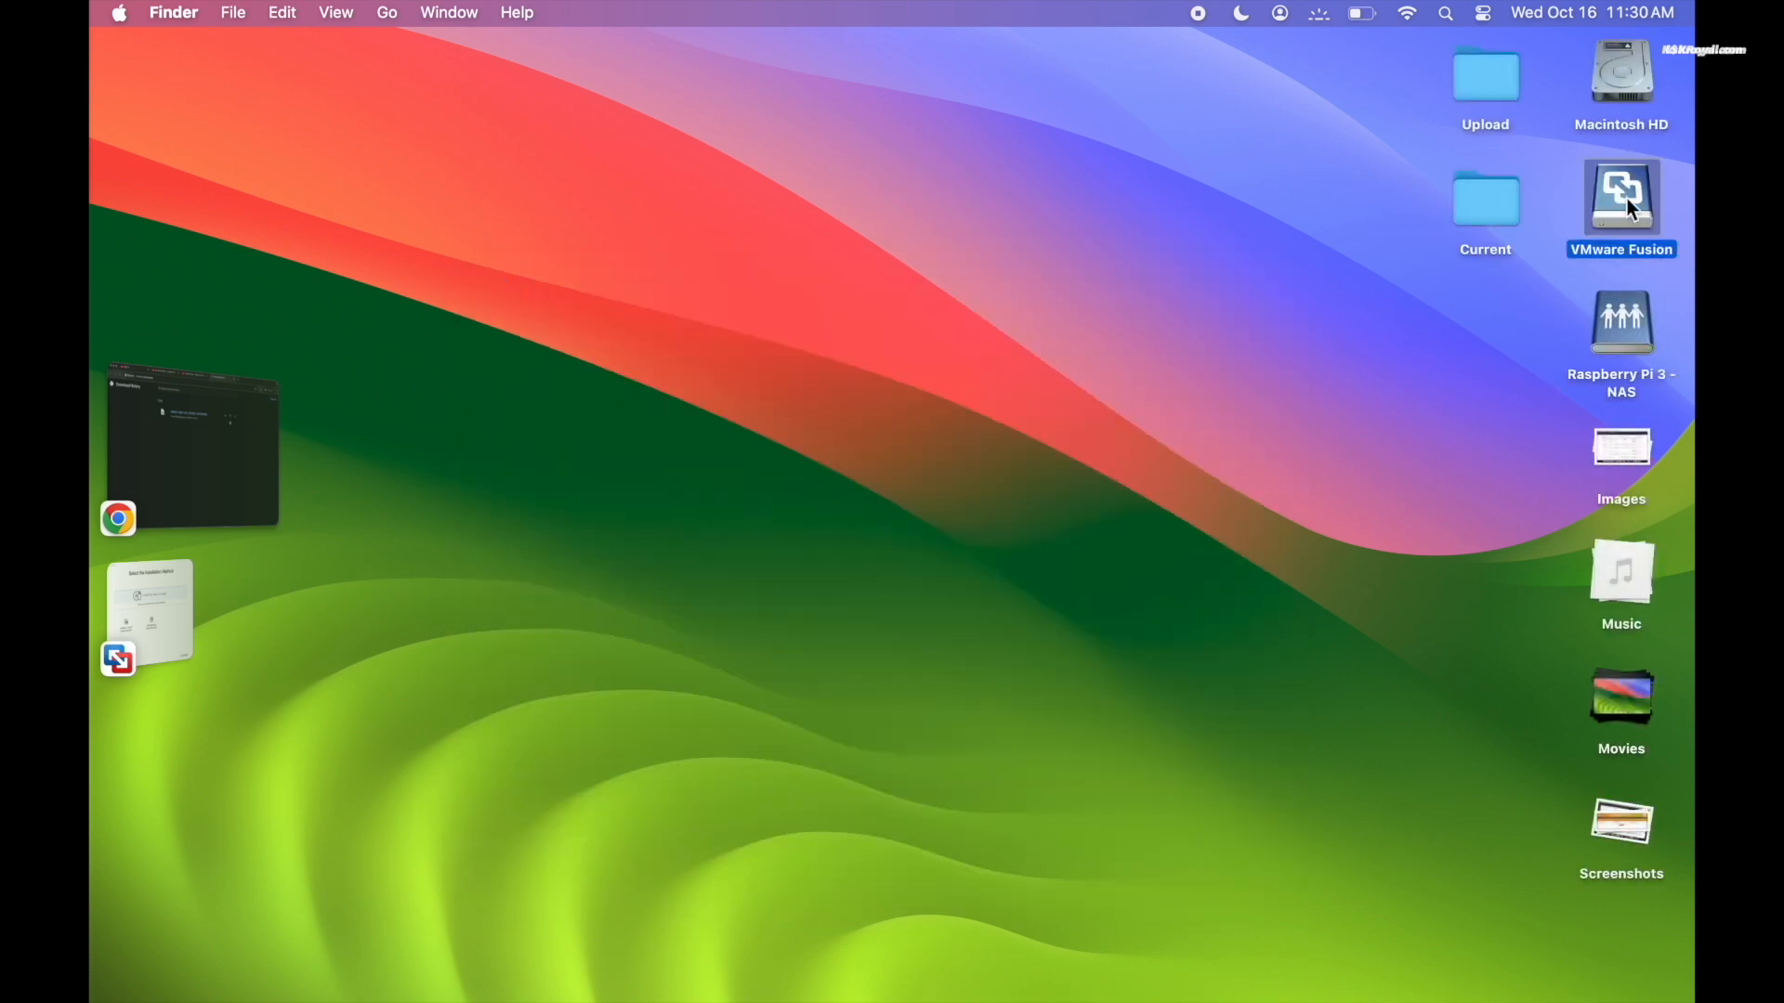
right_click(1626, 198)
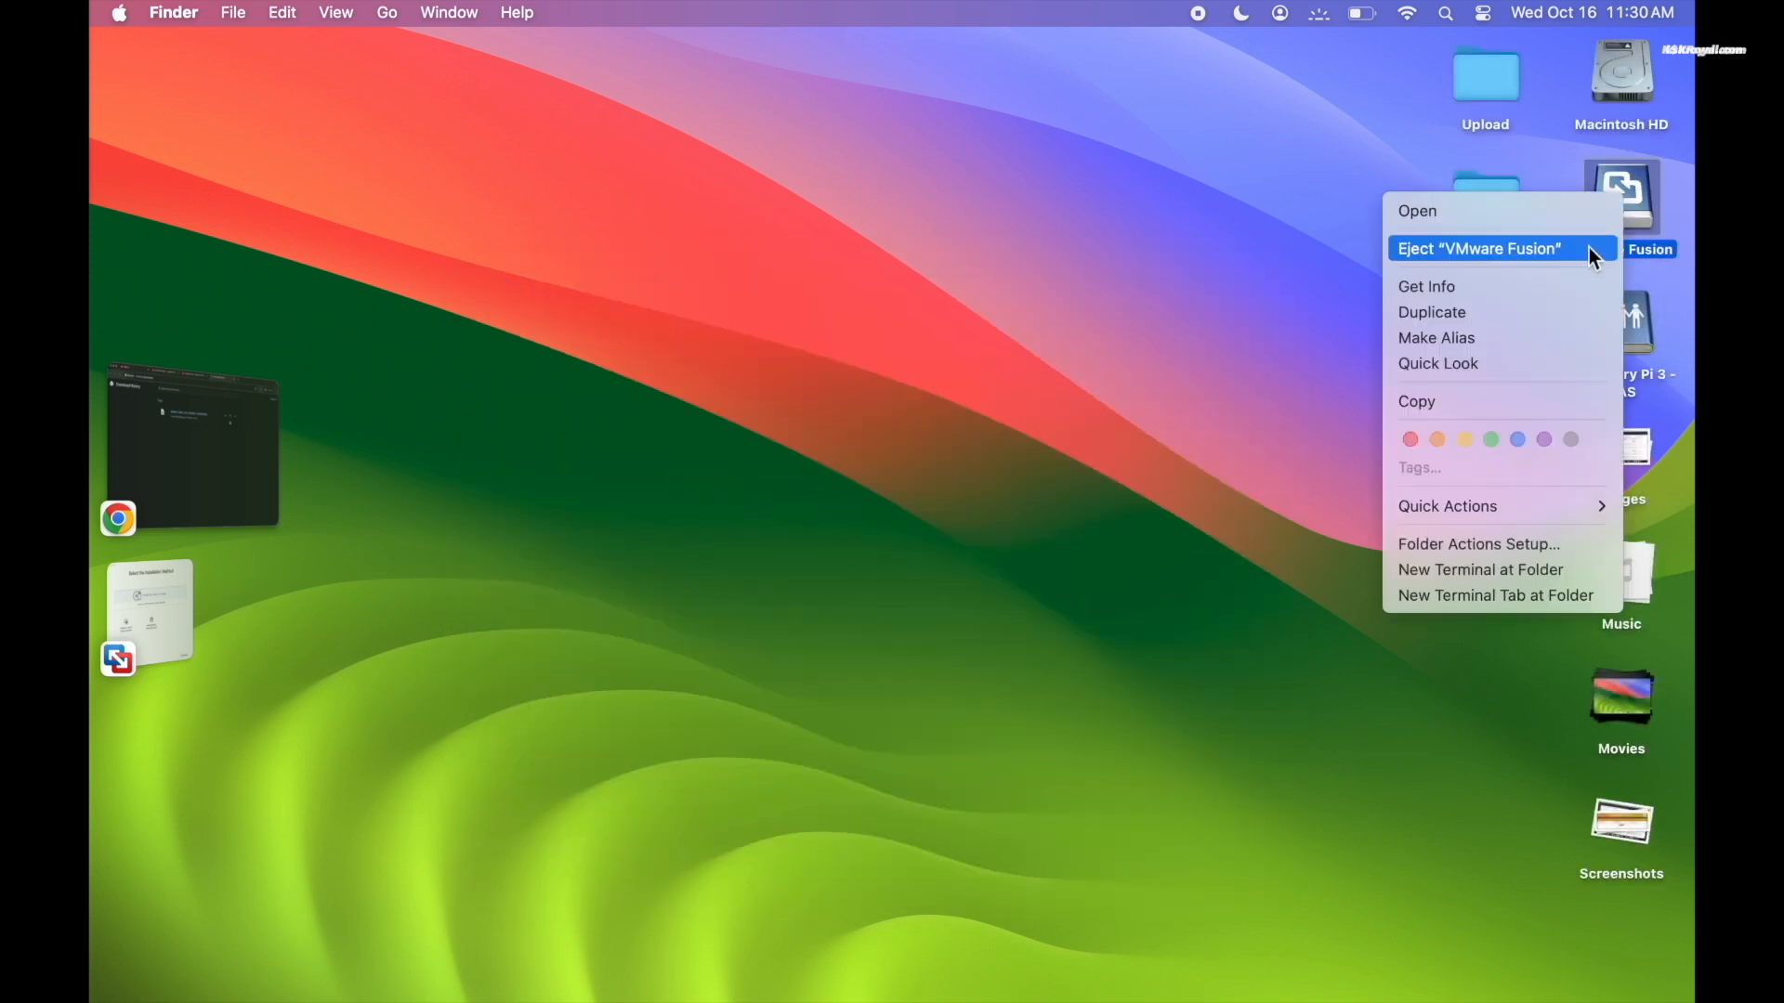
left_click(1589, 247)
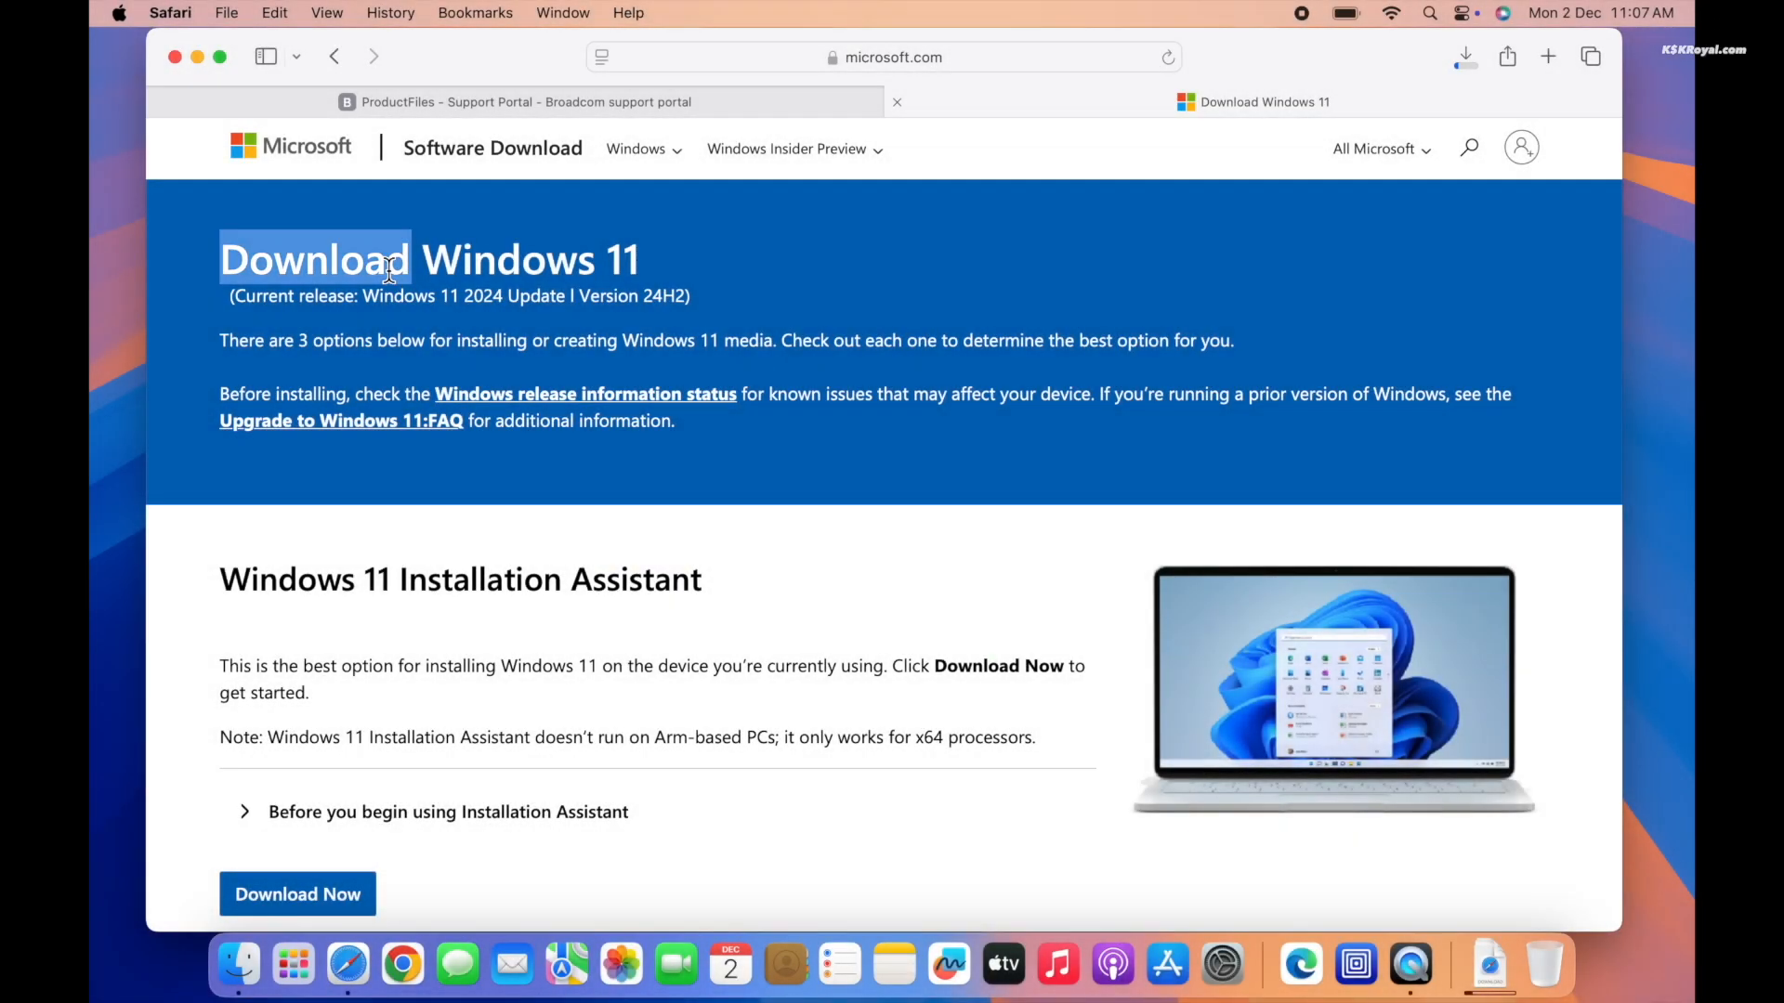
Step: Examine Microsoft's Download Windows 11 page for the x64 disk image section and the note on Arm64 ISOs
triple_click(402, 269)
scroll(702, 716, "down", 5)
scroll(701, 711, "down", 5)
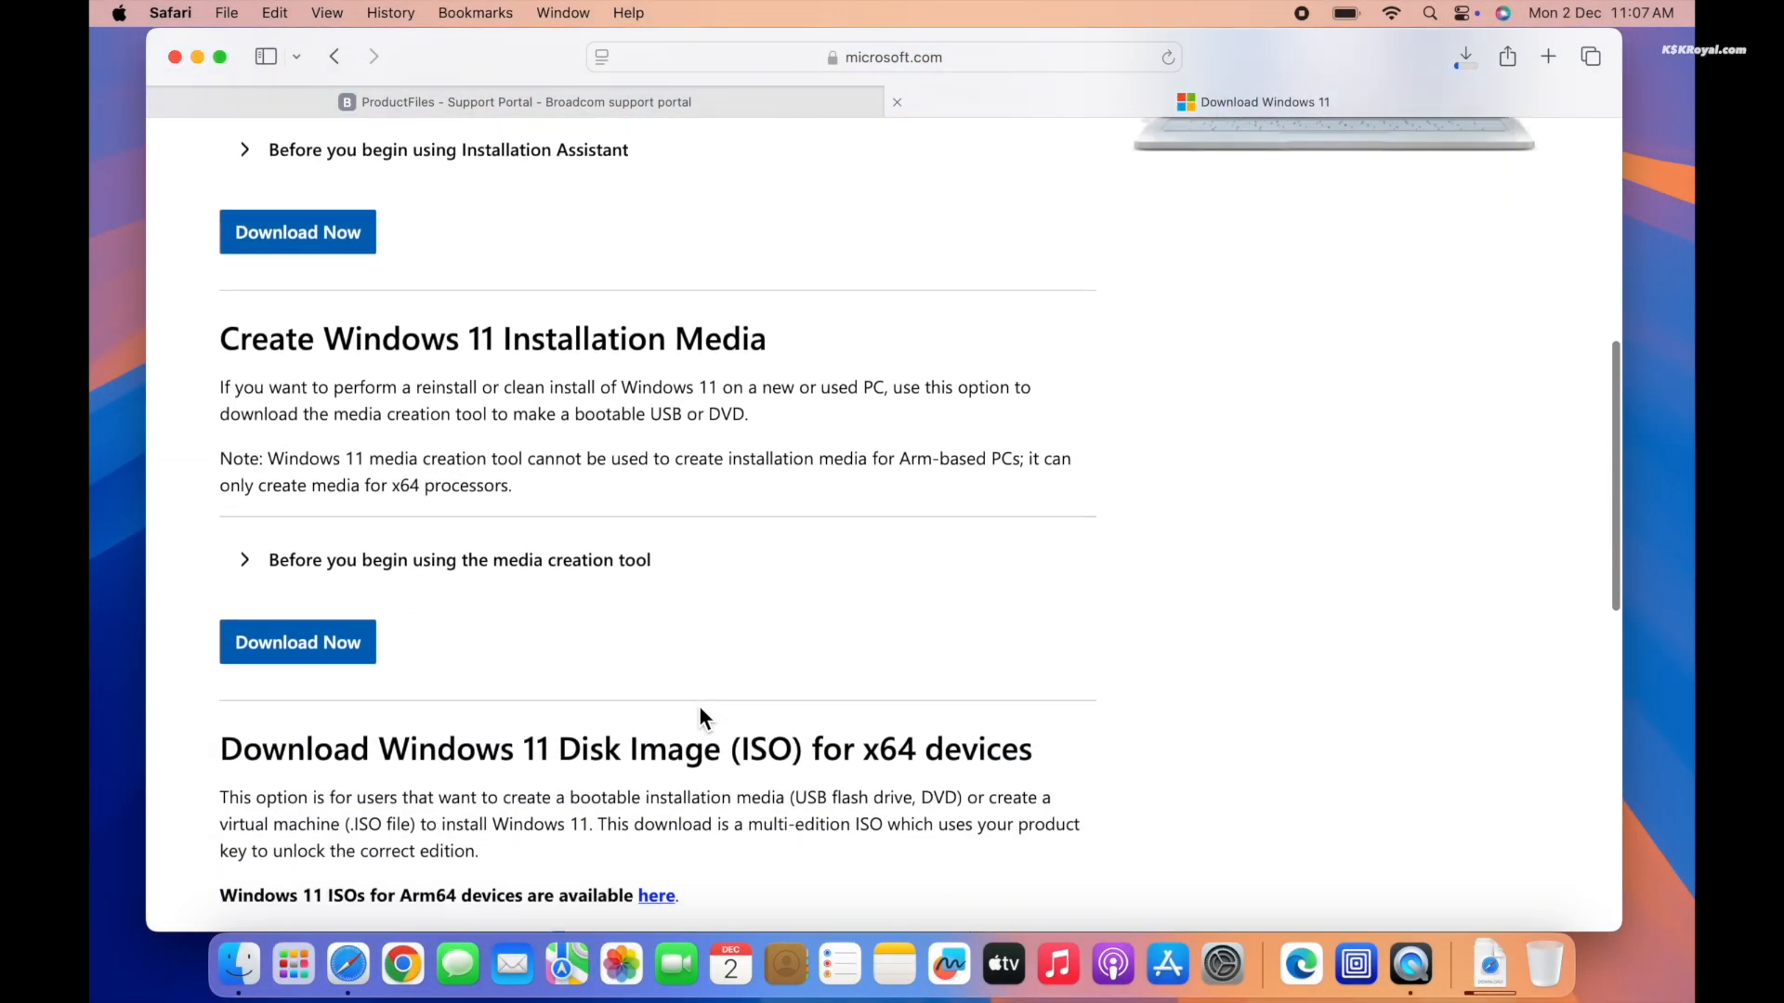
triple_click(425, 402)
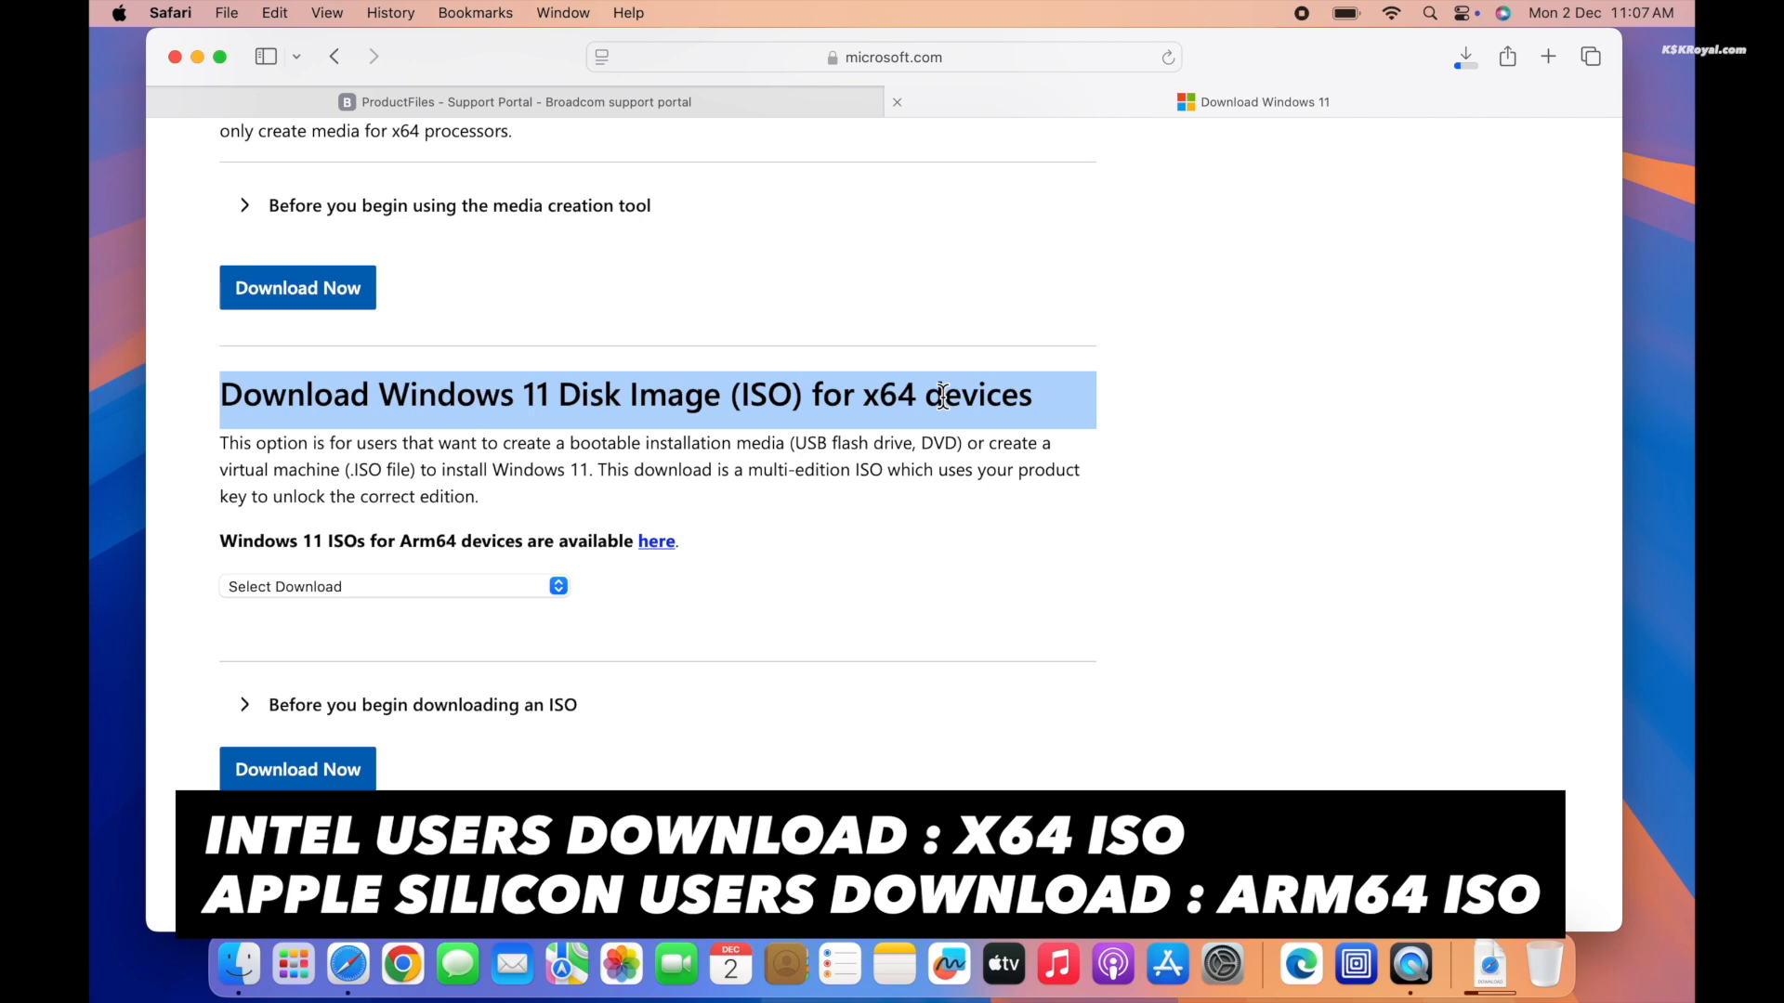
left_click(874, 516)
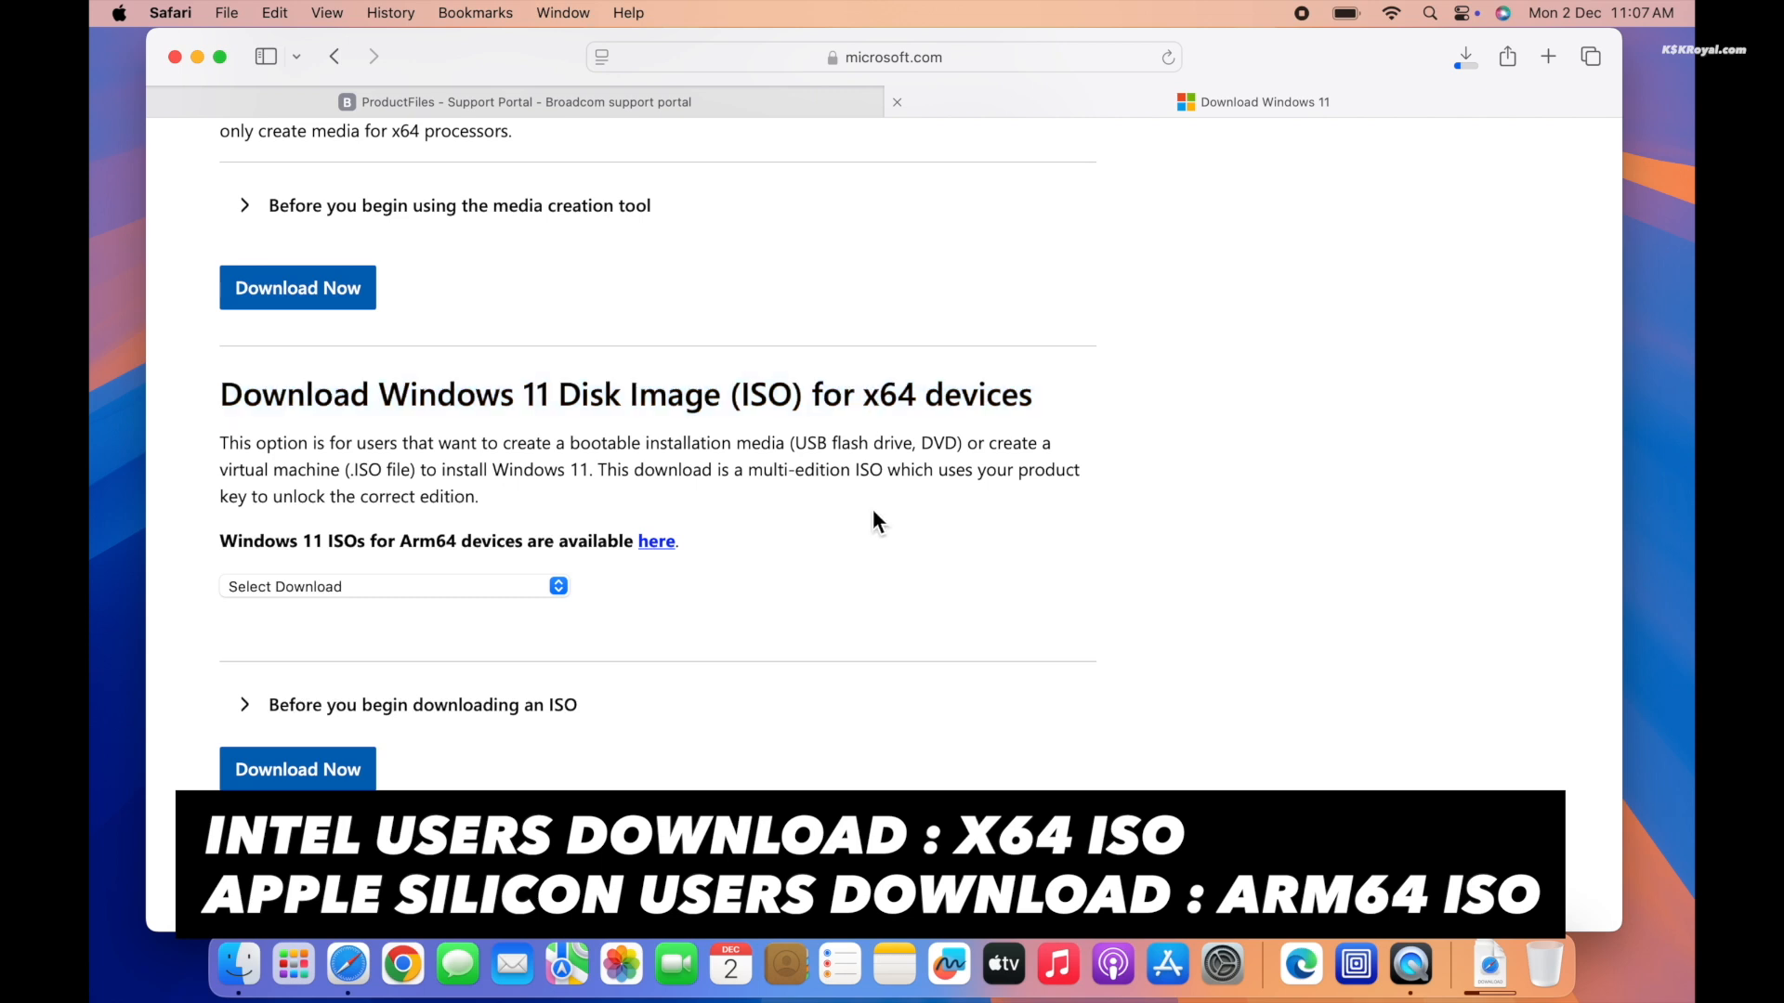
triple_click(284, 544)
left_click(443, 545)
left_click_drag(365, 544, 635, 544)
left_click(638, 562)
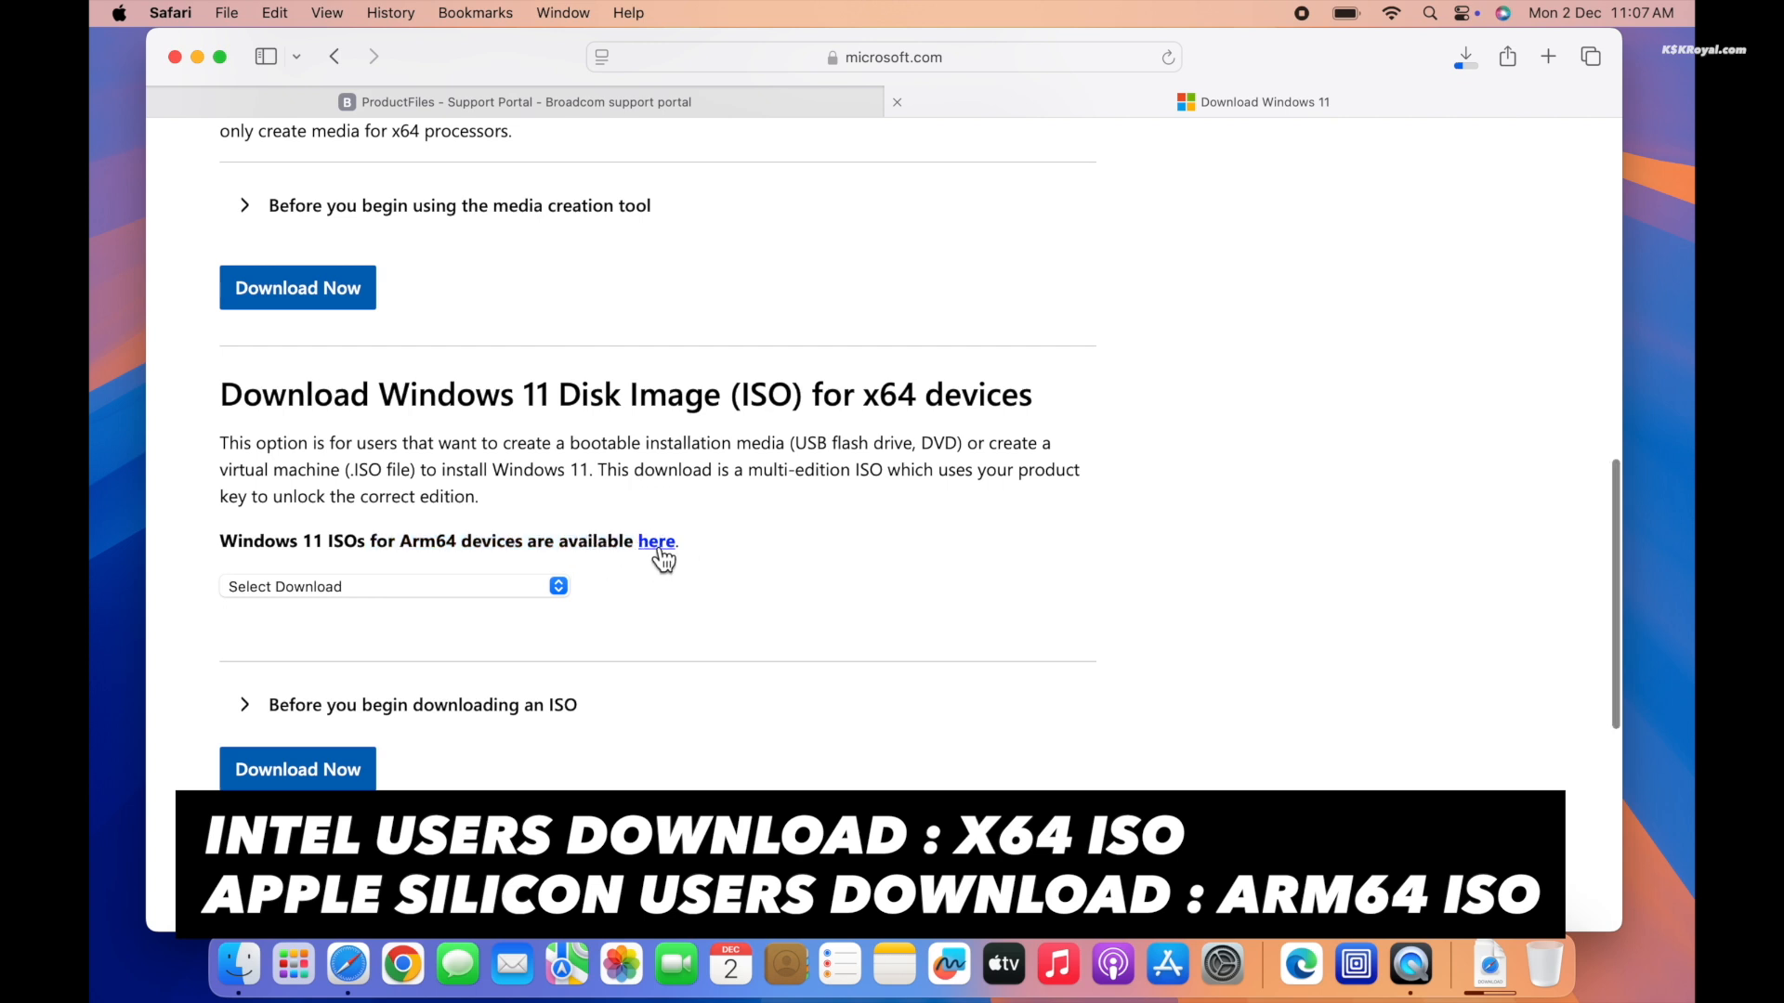
Step: Open the Arm64 ISO link in a new tab and choose Windows 11 (multi-edition ISO for Arm64) as the download
right_click(661, 550)
left_click(717, 559)
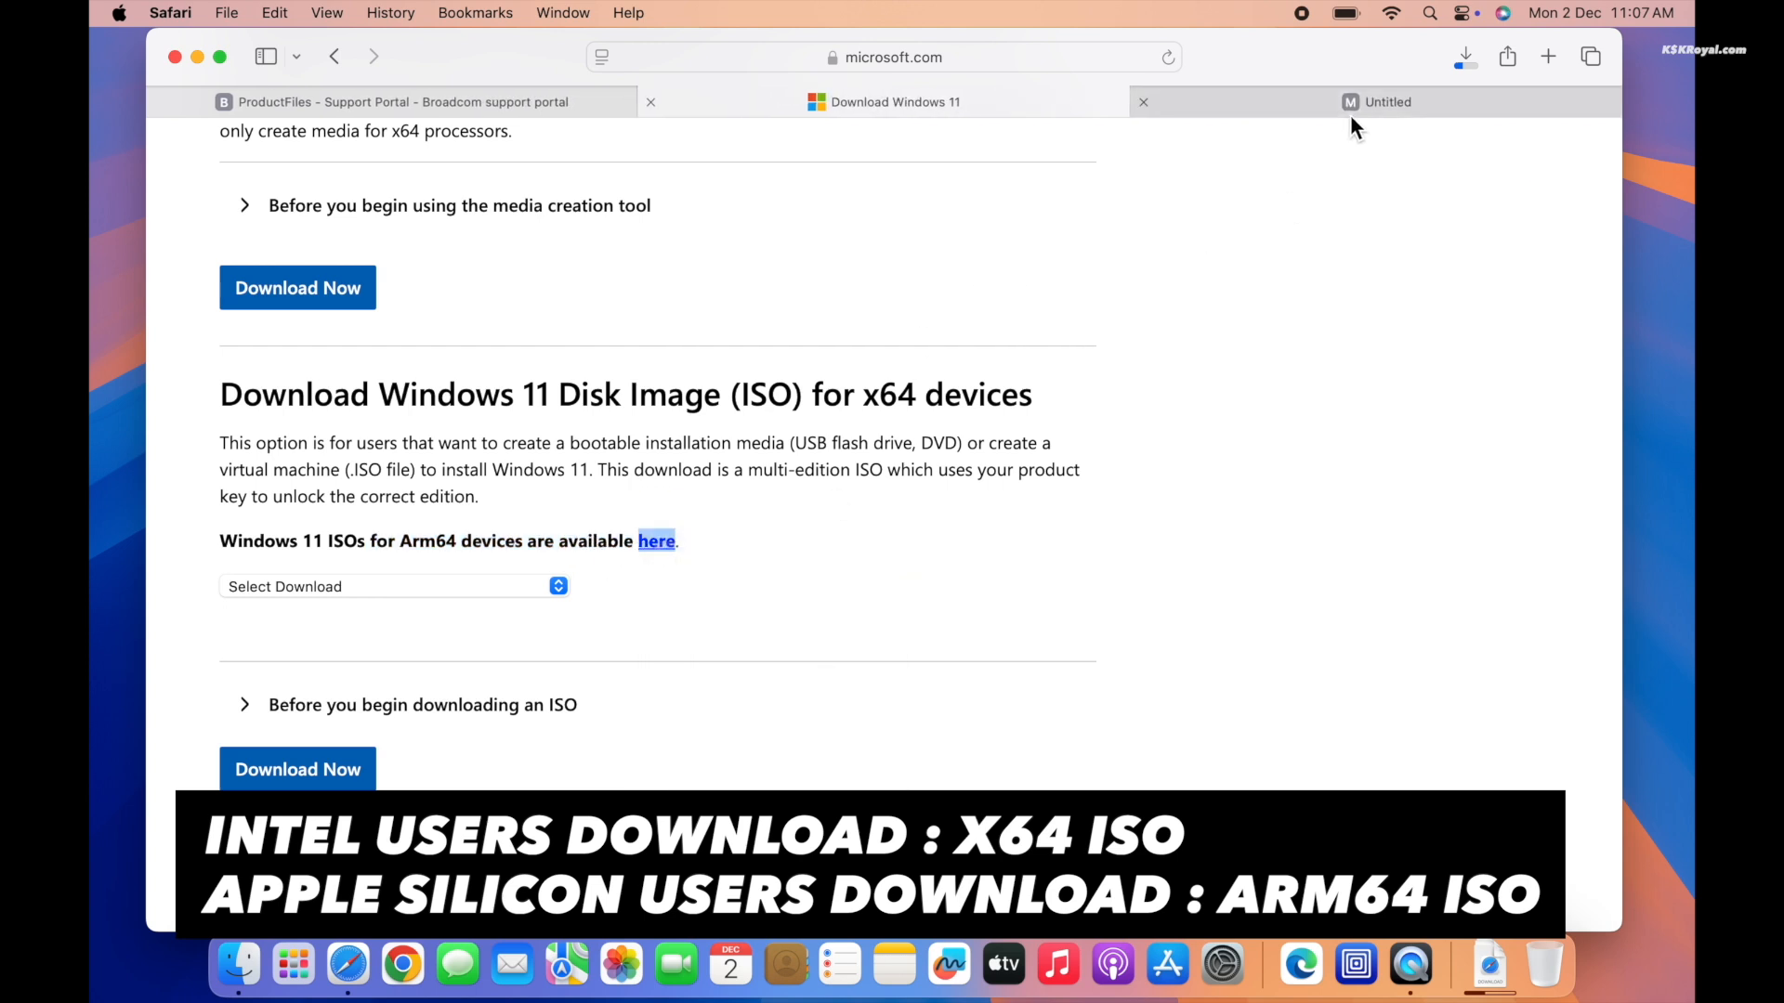
left_click(1375, 106)
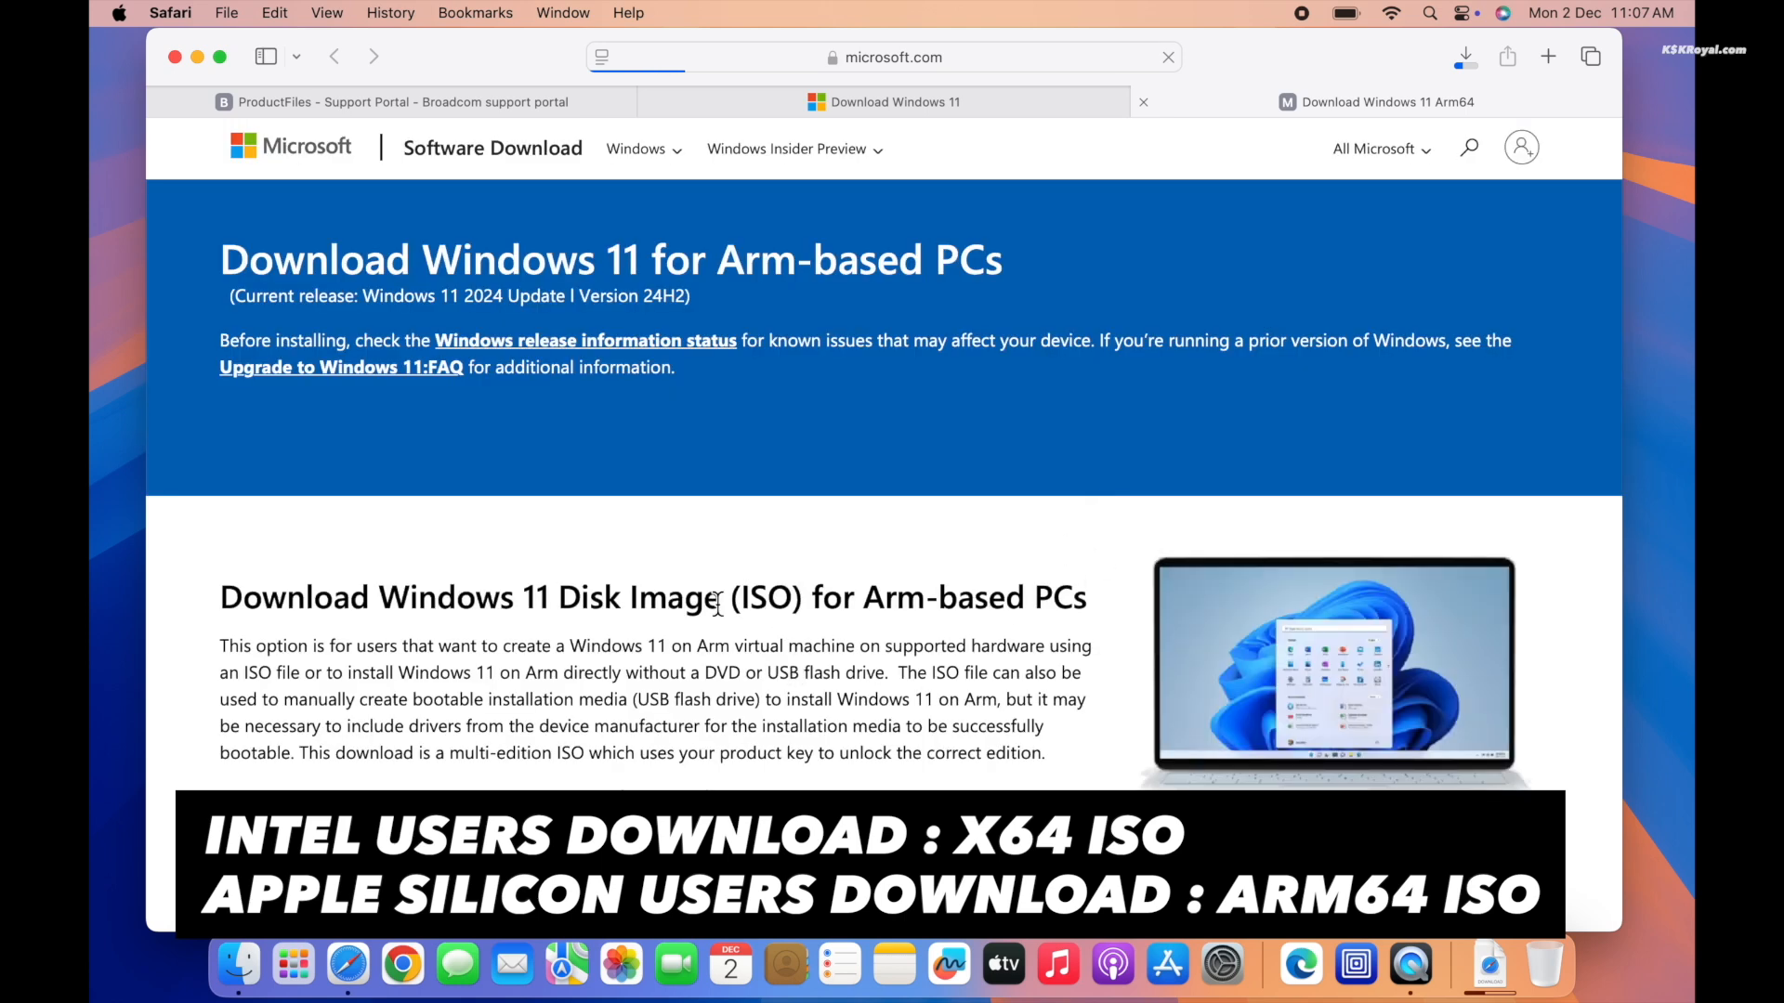
triple_click(584, 611)
scroll(587, 754, "down", 3)
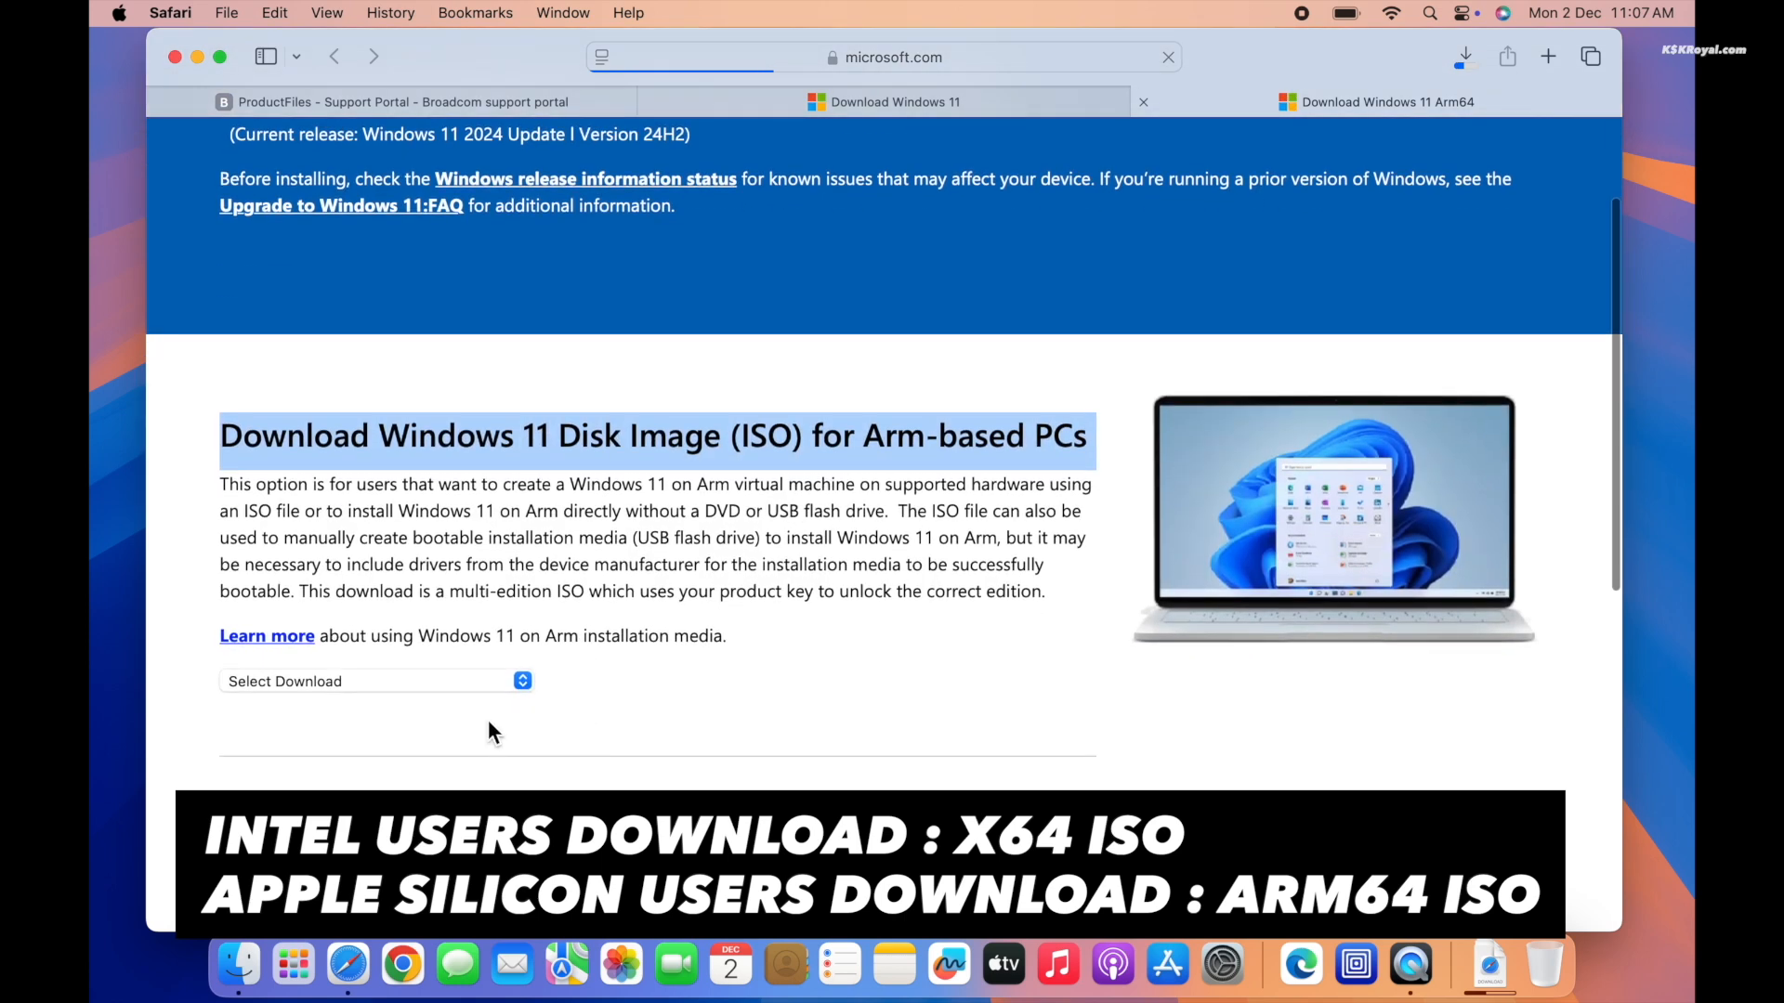
left_click(476, 686)
left_click(471, 708)
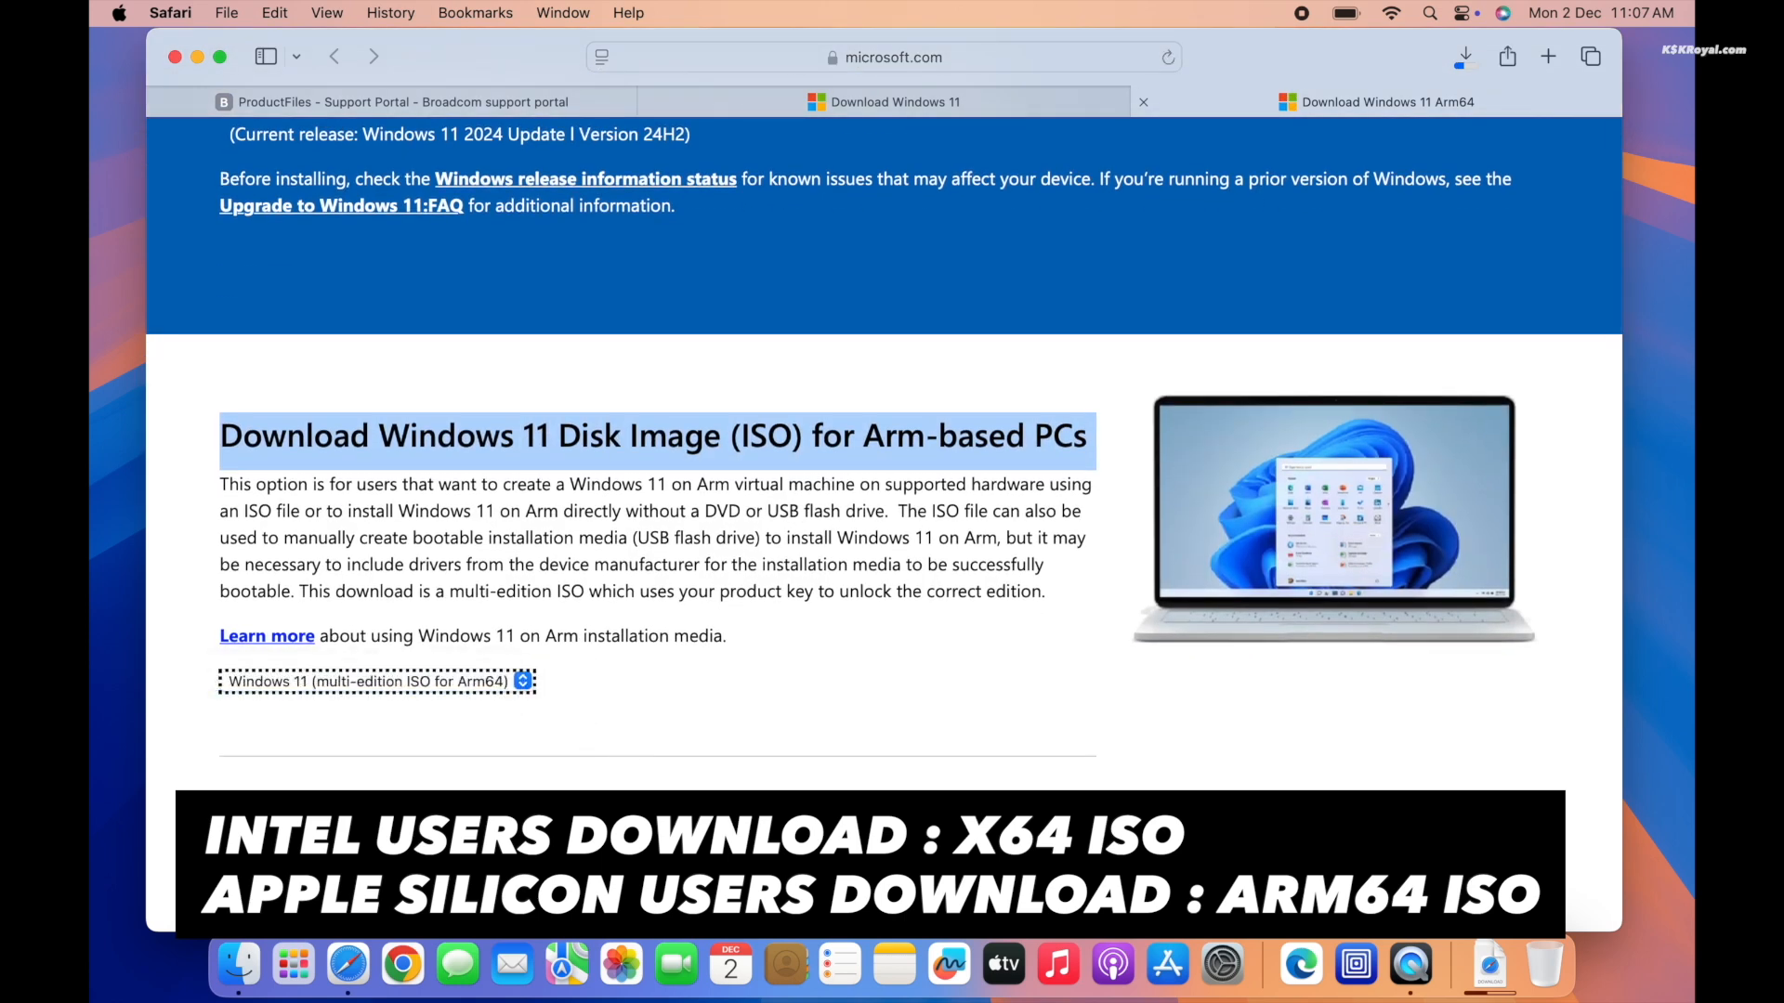
Step: Return to the x64 download page and request Windows 11 (multi-edition ISO for x64 devices)
left_click(1012, 104)
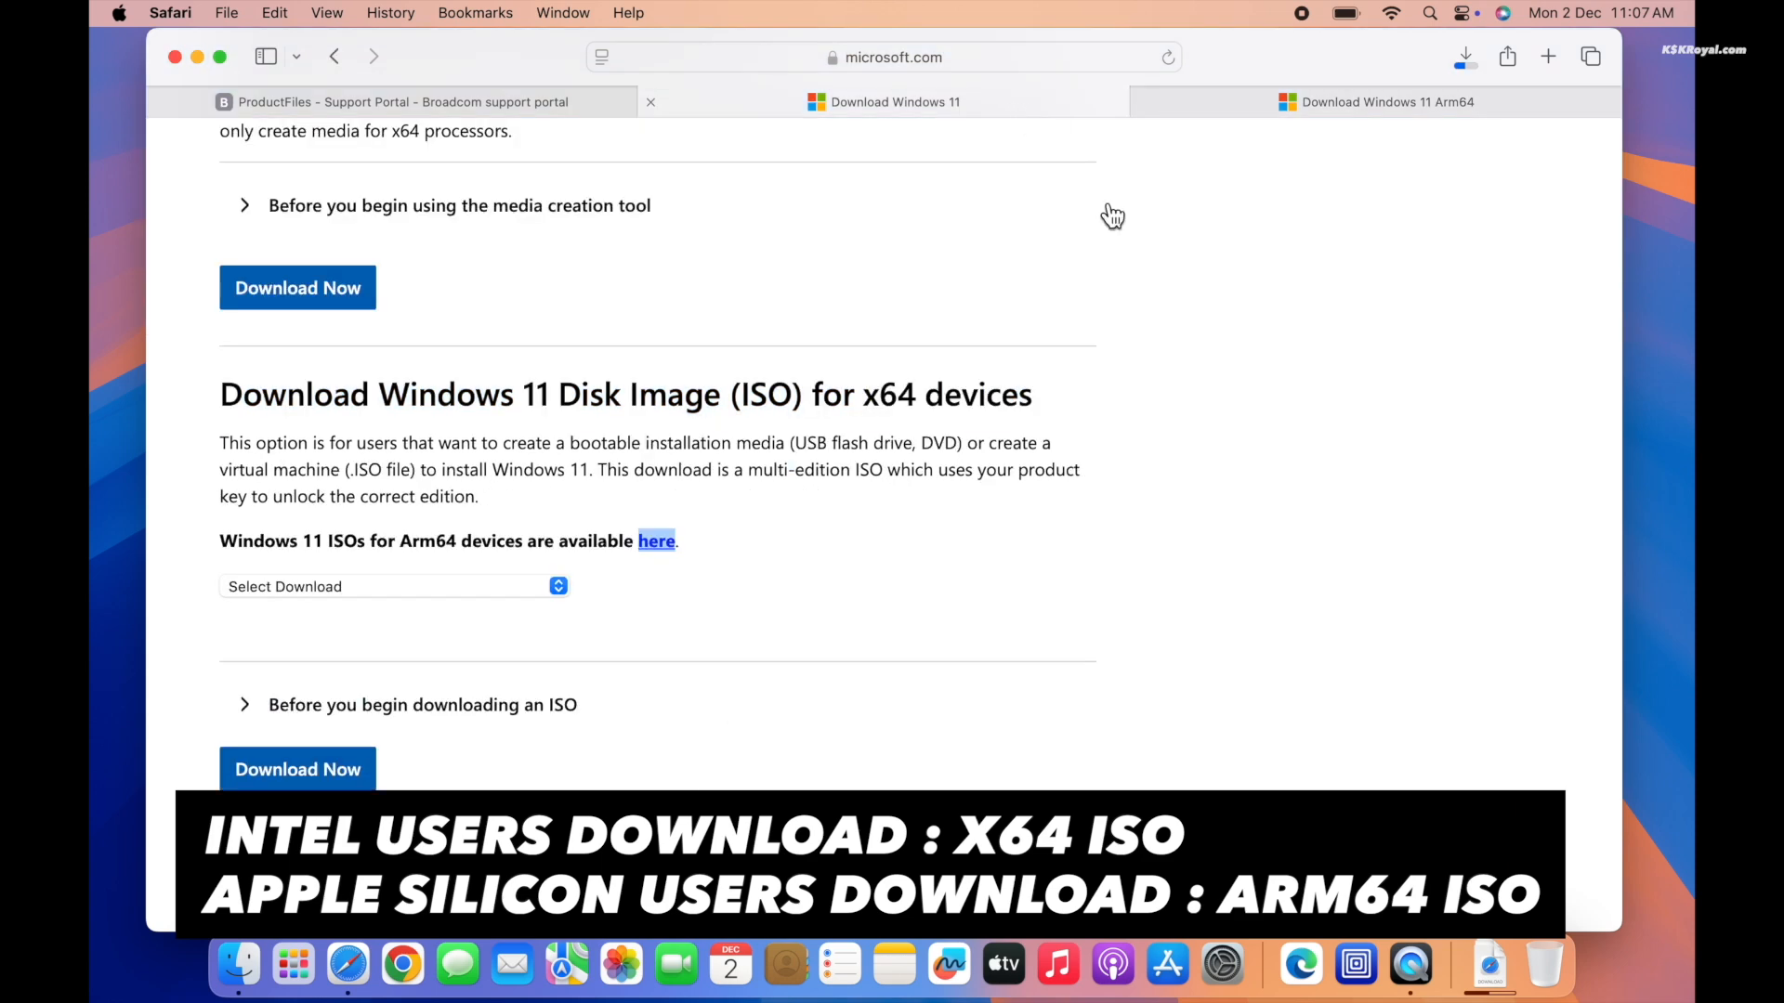
triple_click(823, 390)
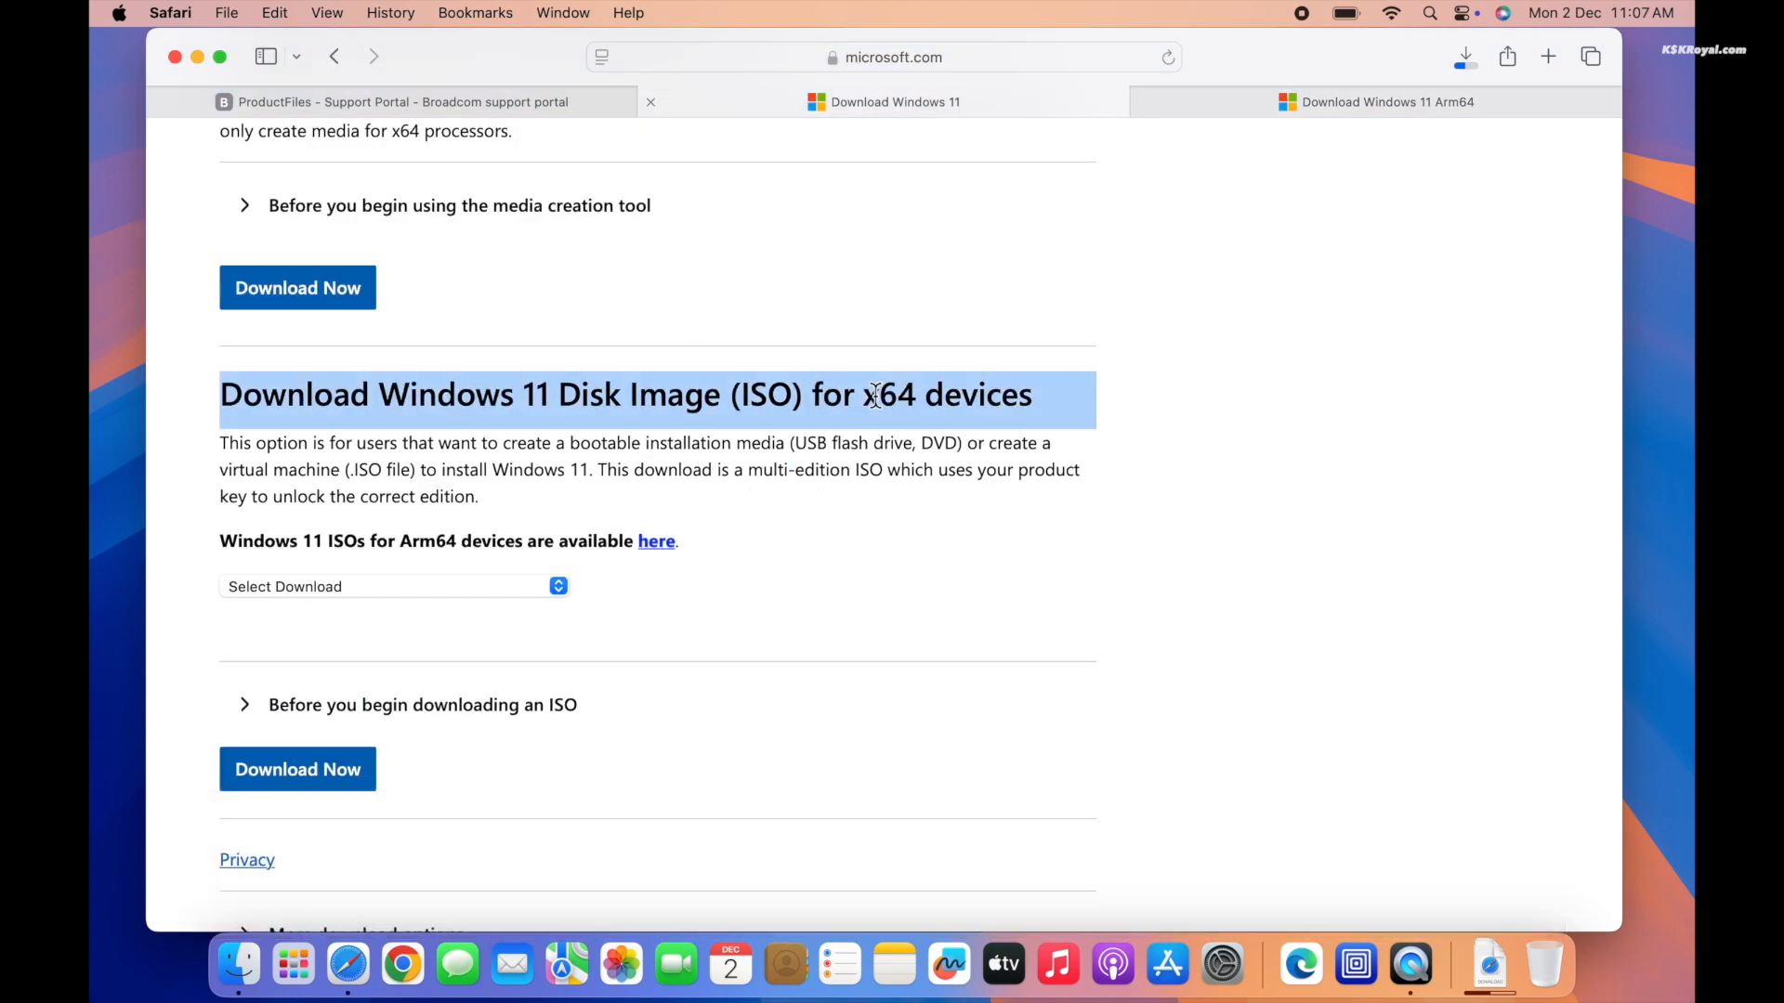
double_click(876, 396)
left_click(414, 583)
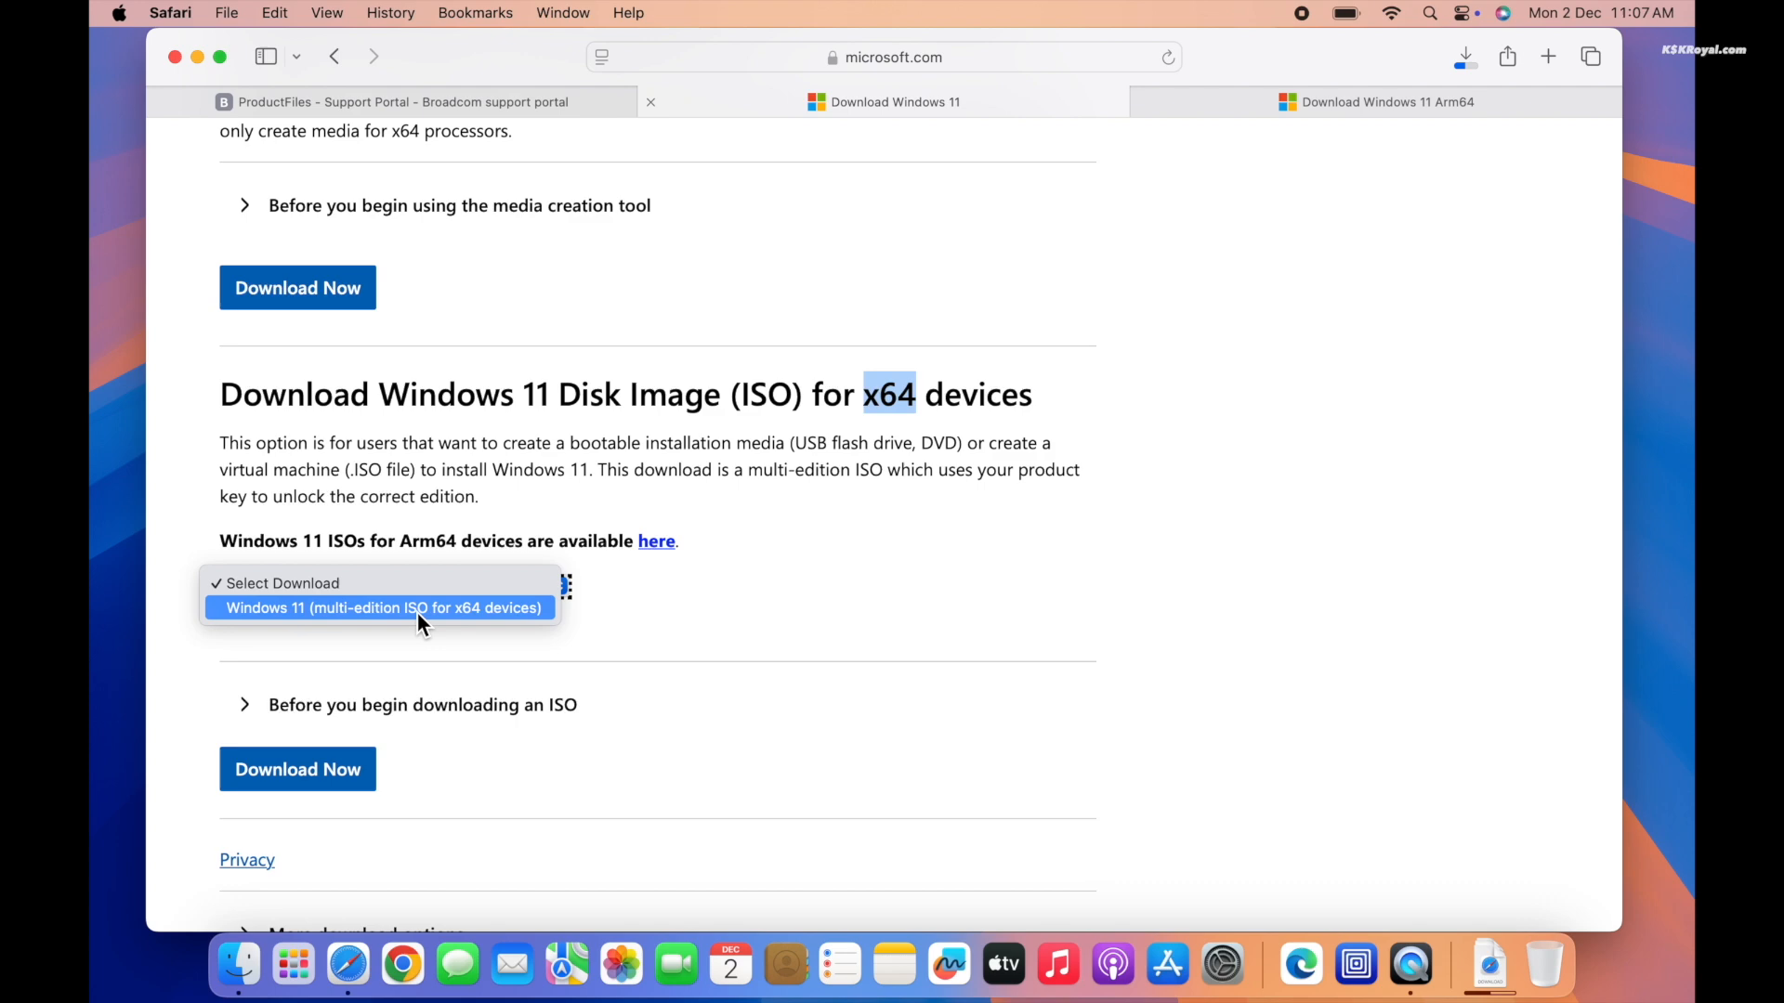
left_click(416, 611)
left_click(274, 799)
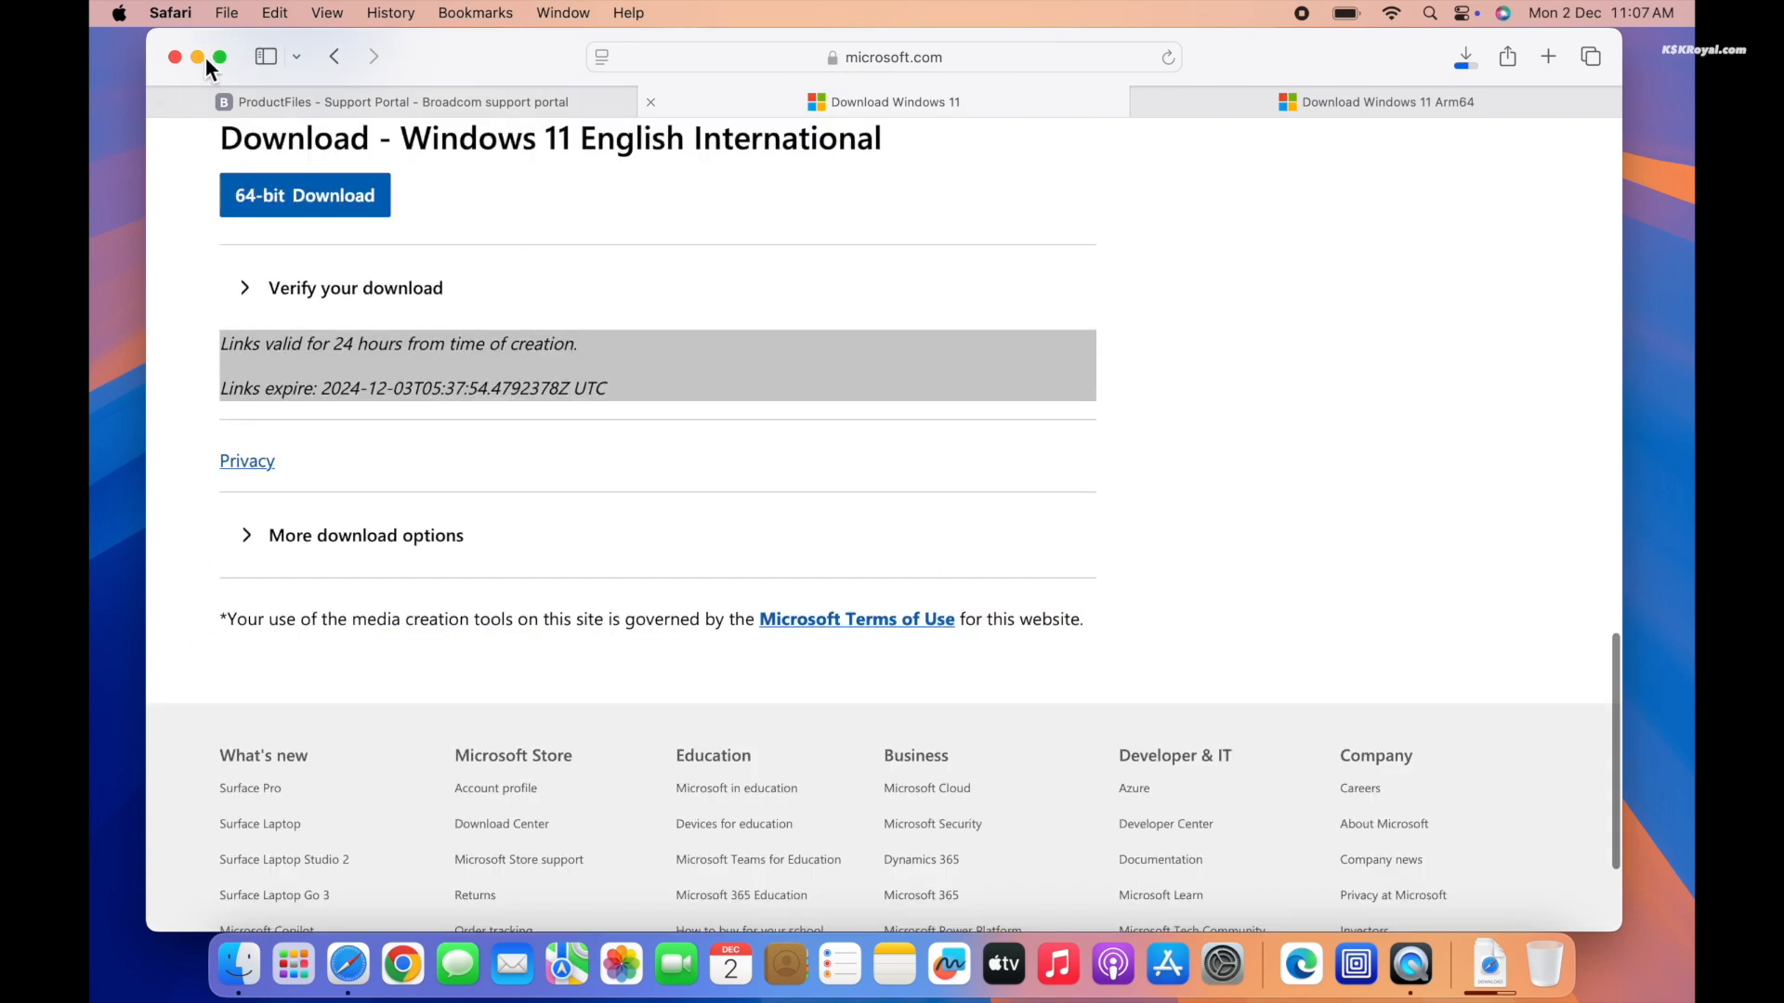
left_click(280, 203)
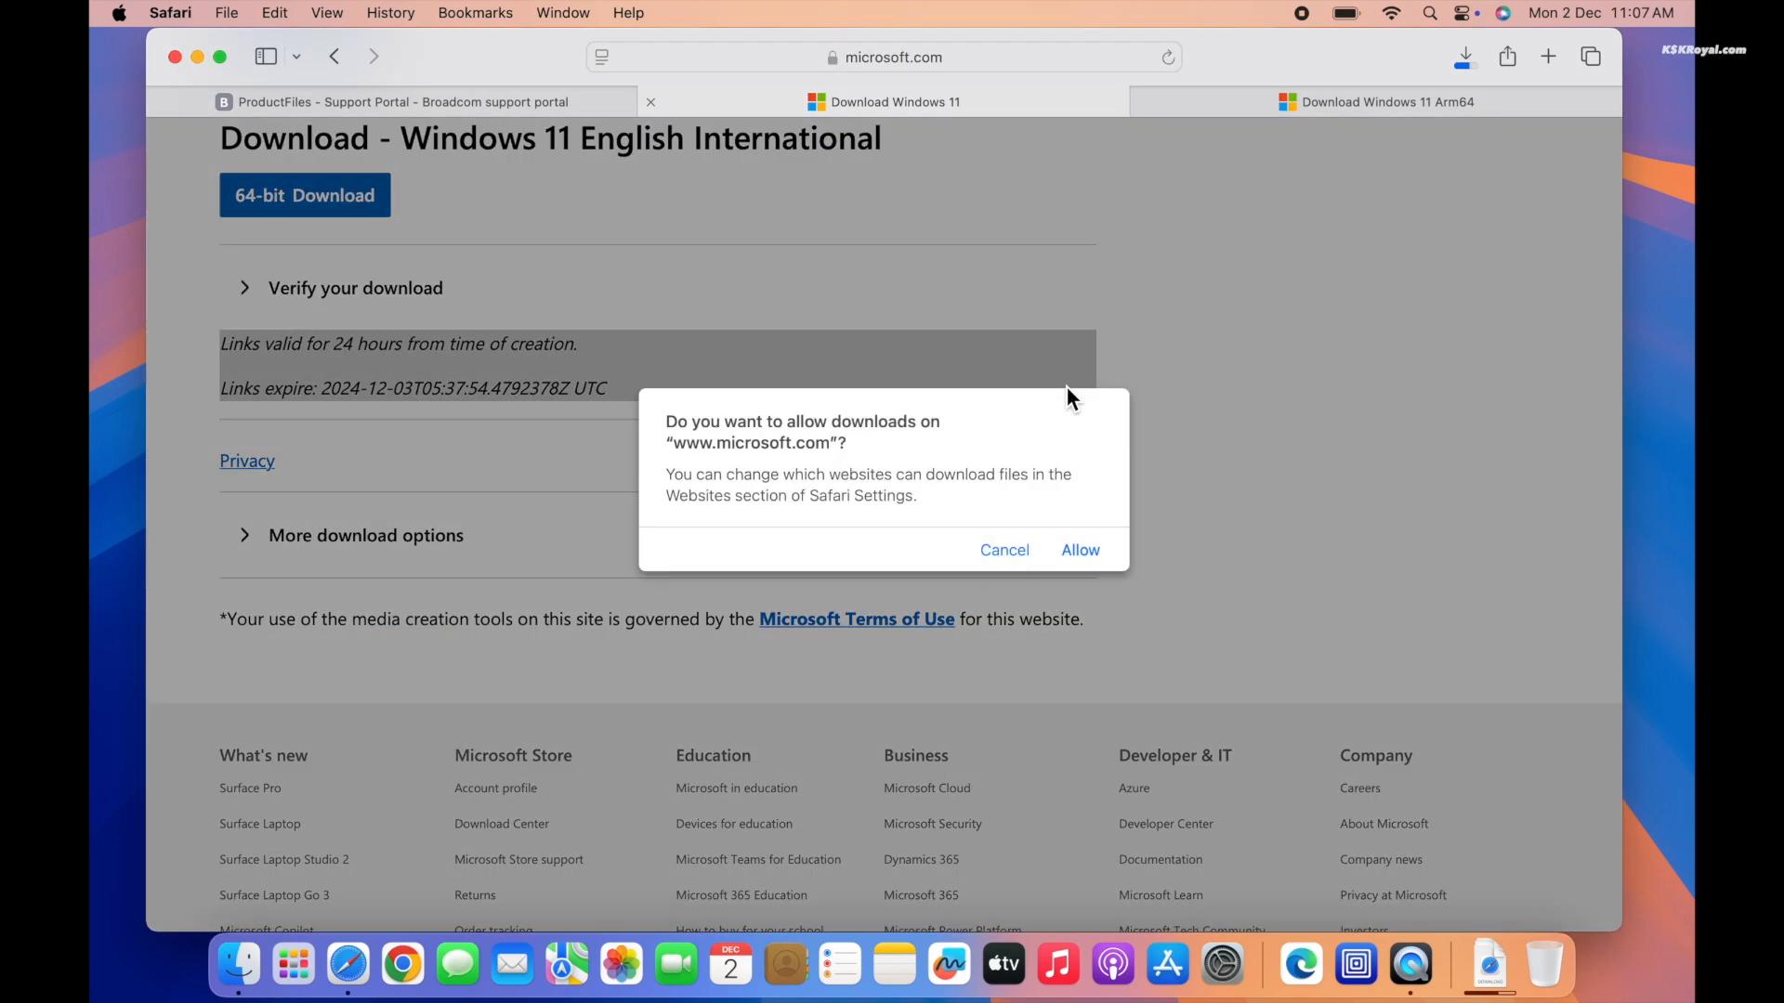
left_click(1080, 546)
left_click(1467, 67)
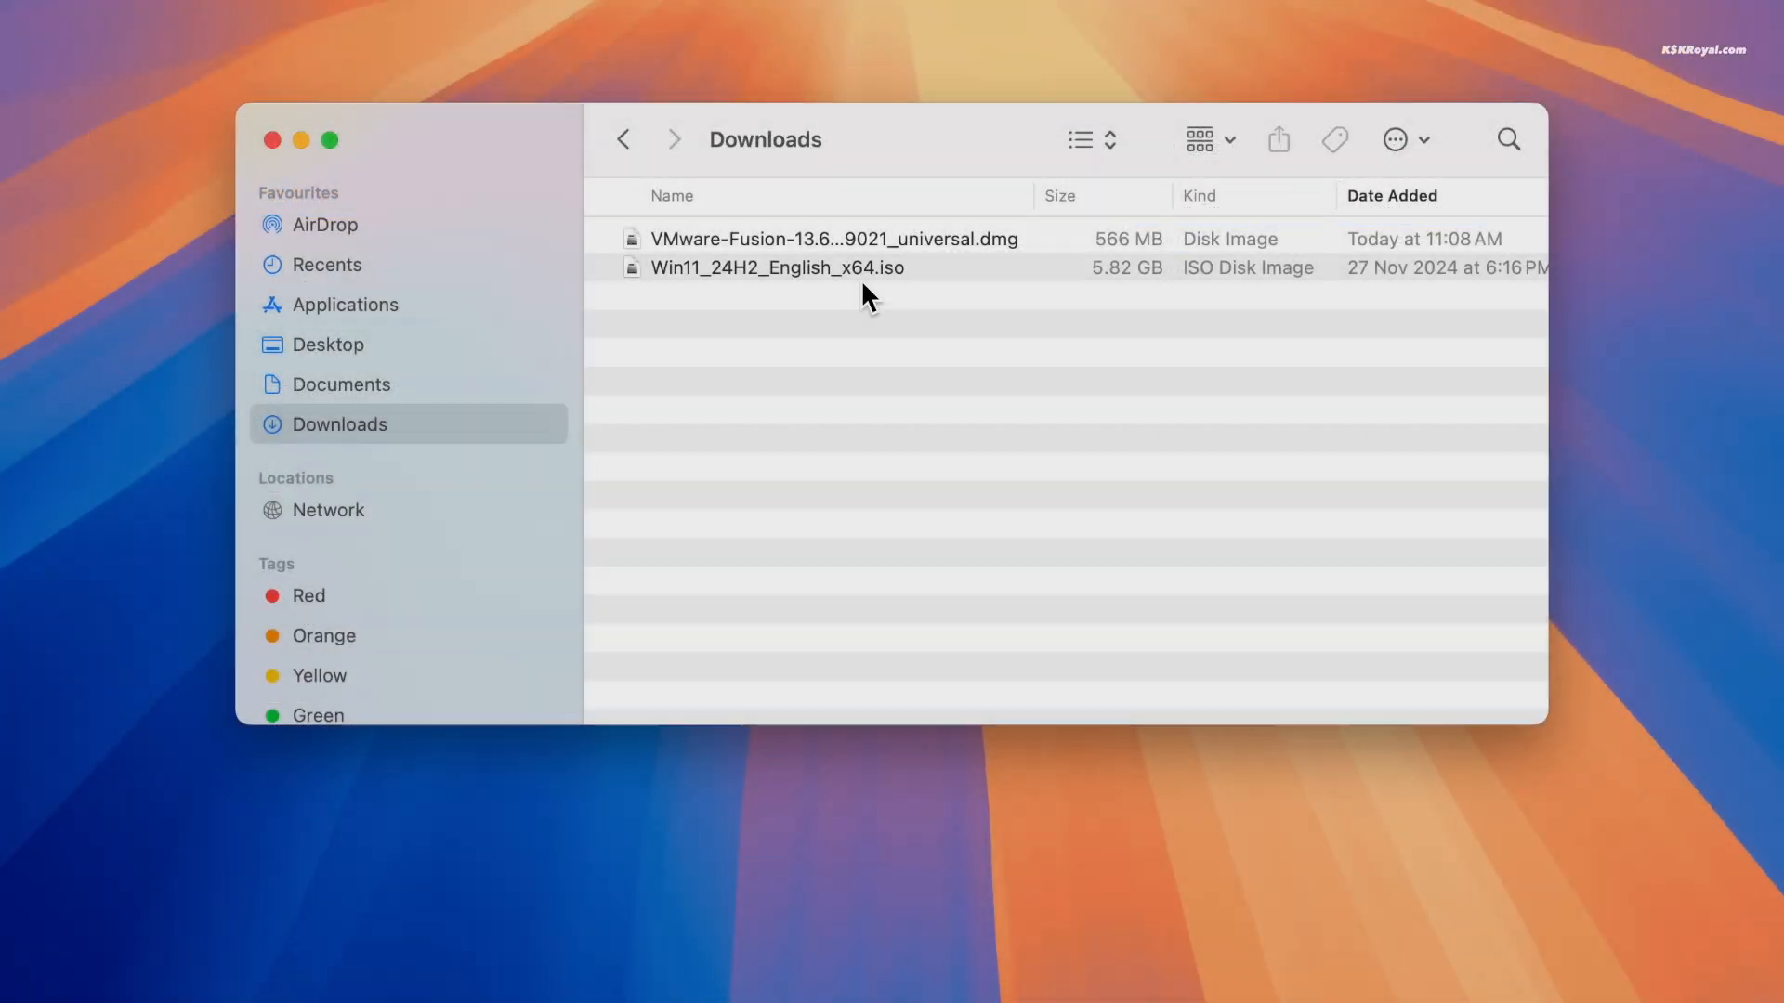
left_click(923, 268)
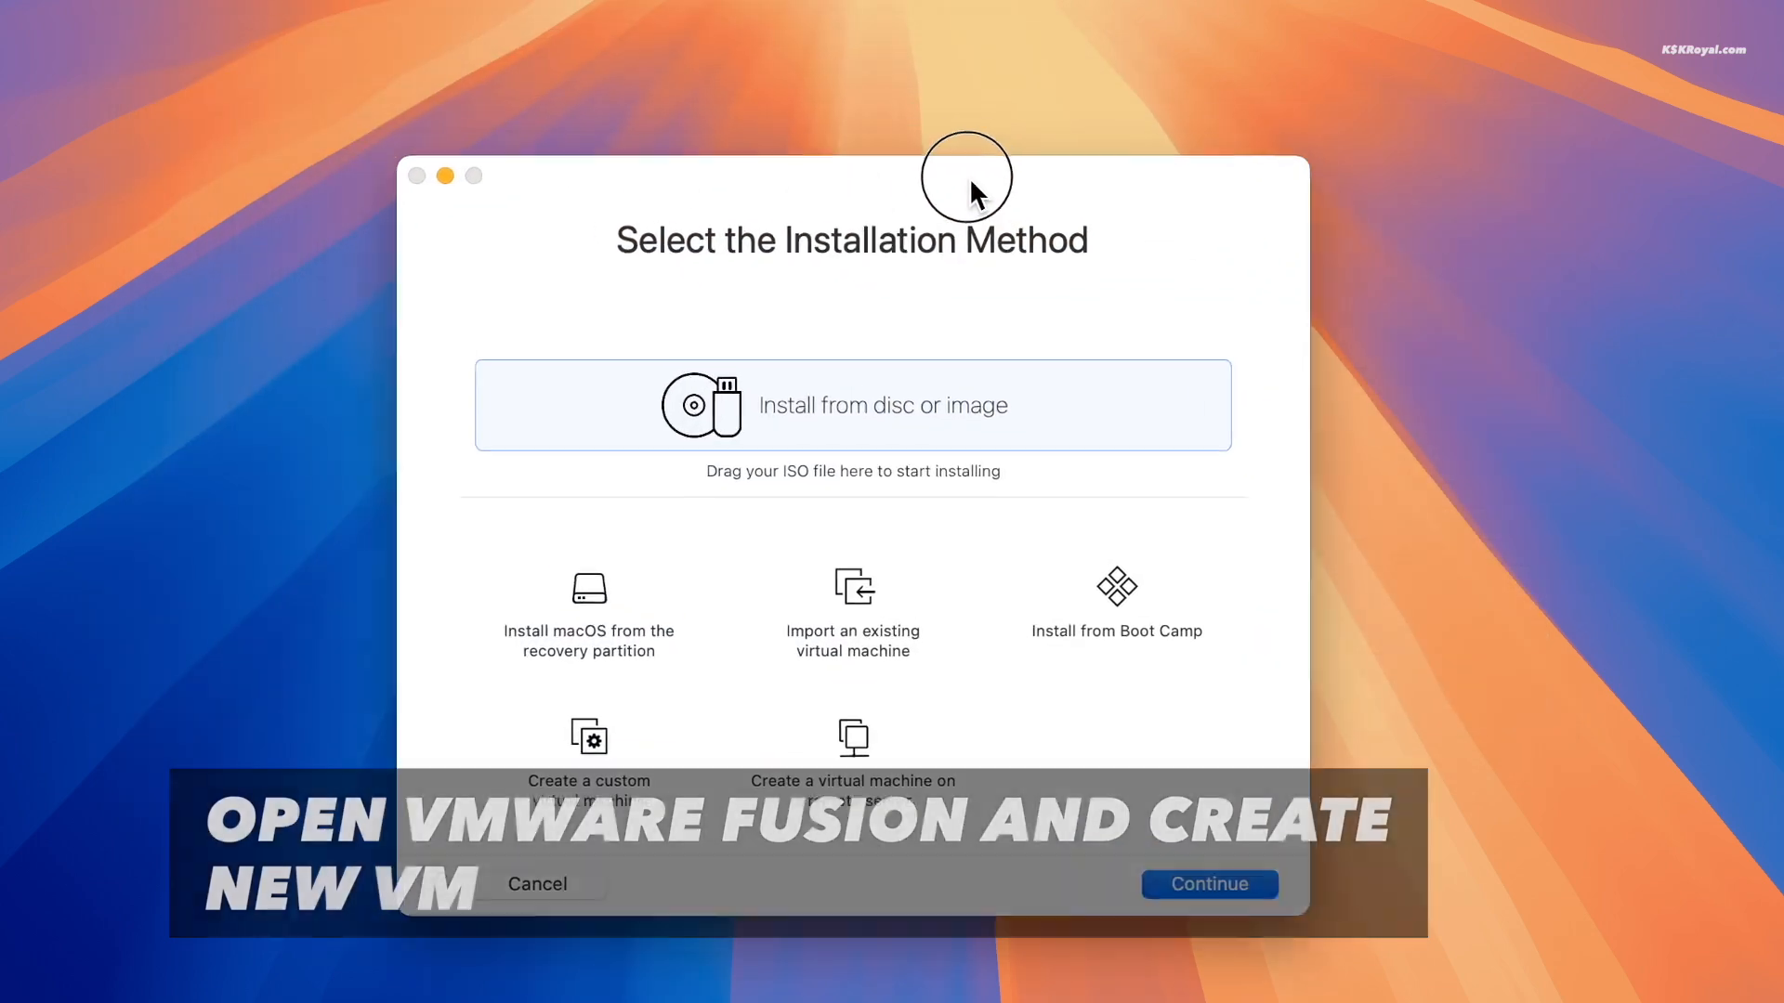
Step: Create a custom virtual machine in VMware Fusion with Microsoft Windows, Windows 11 x64 as its operating system
left_click_drag(968, 177, 1033, 205)
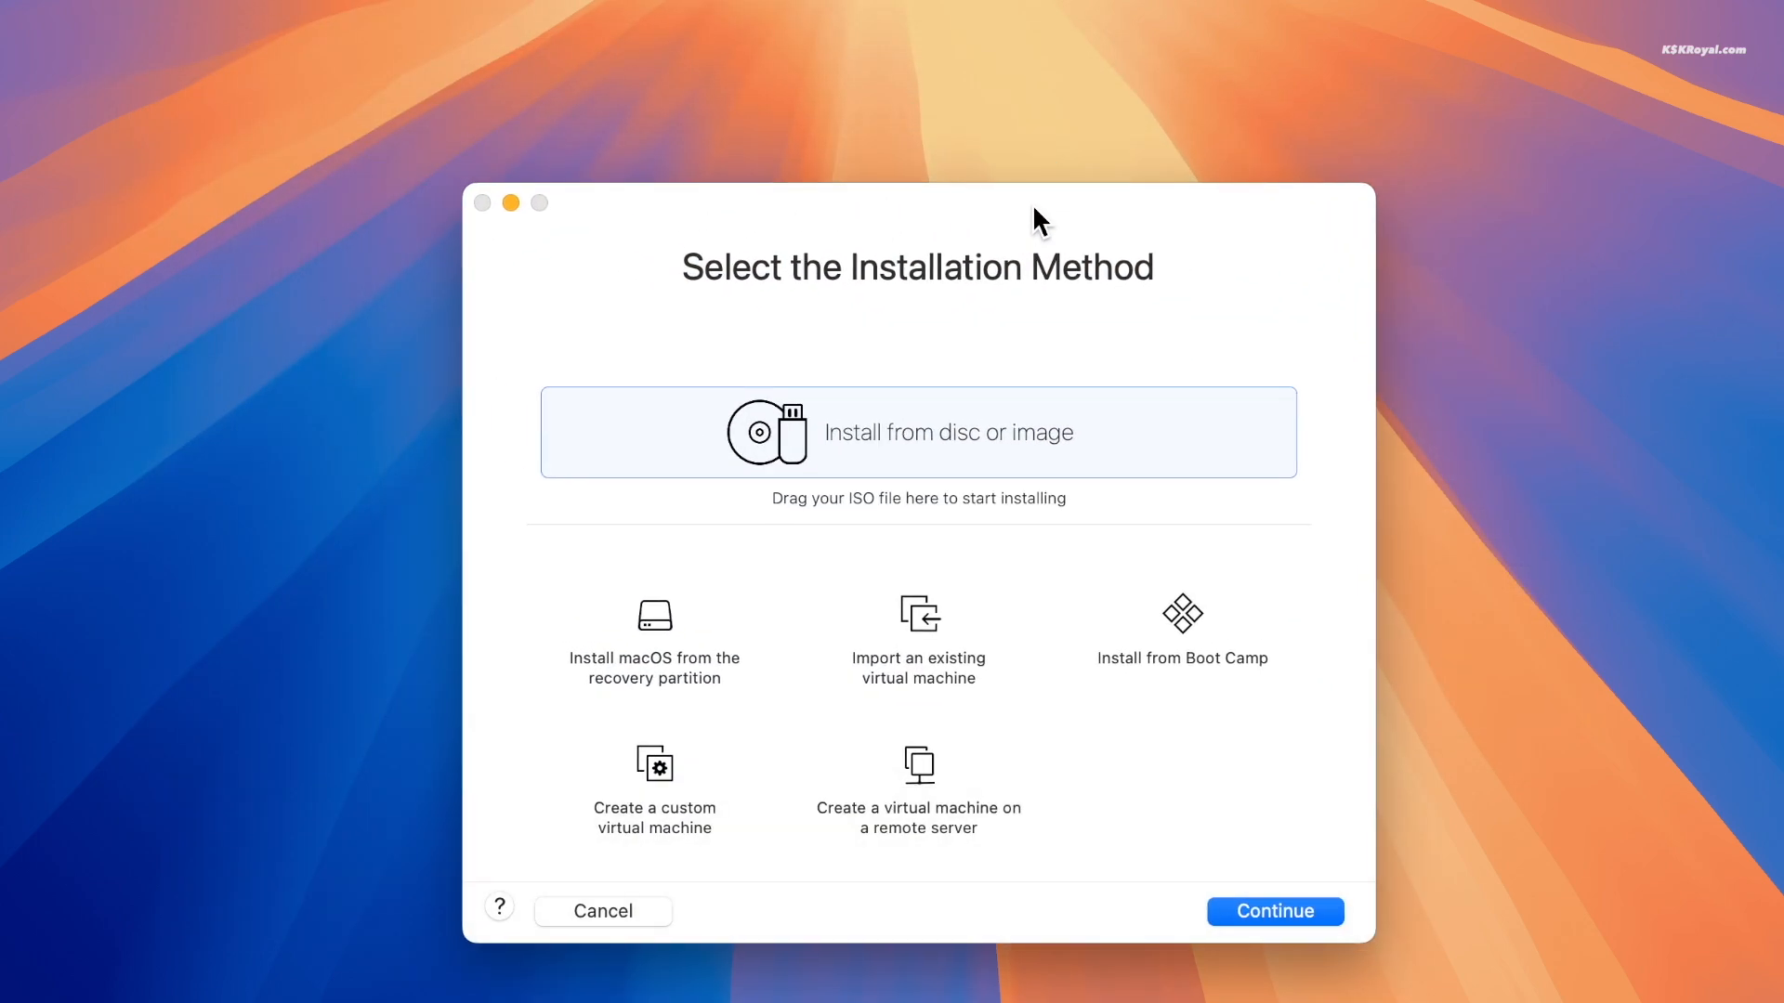
left_click(645, 738)
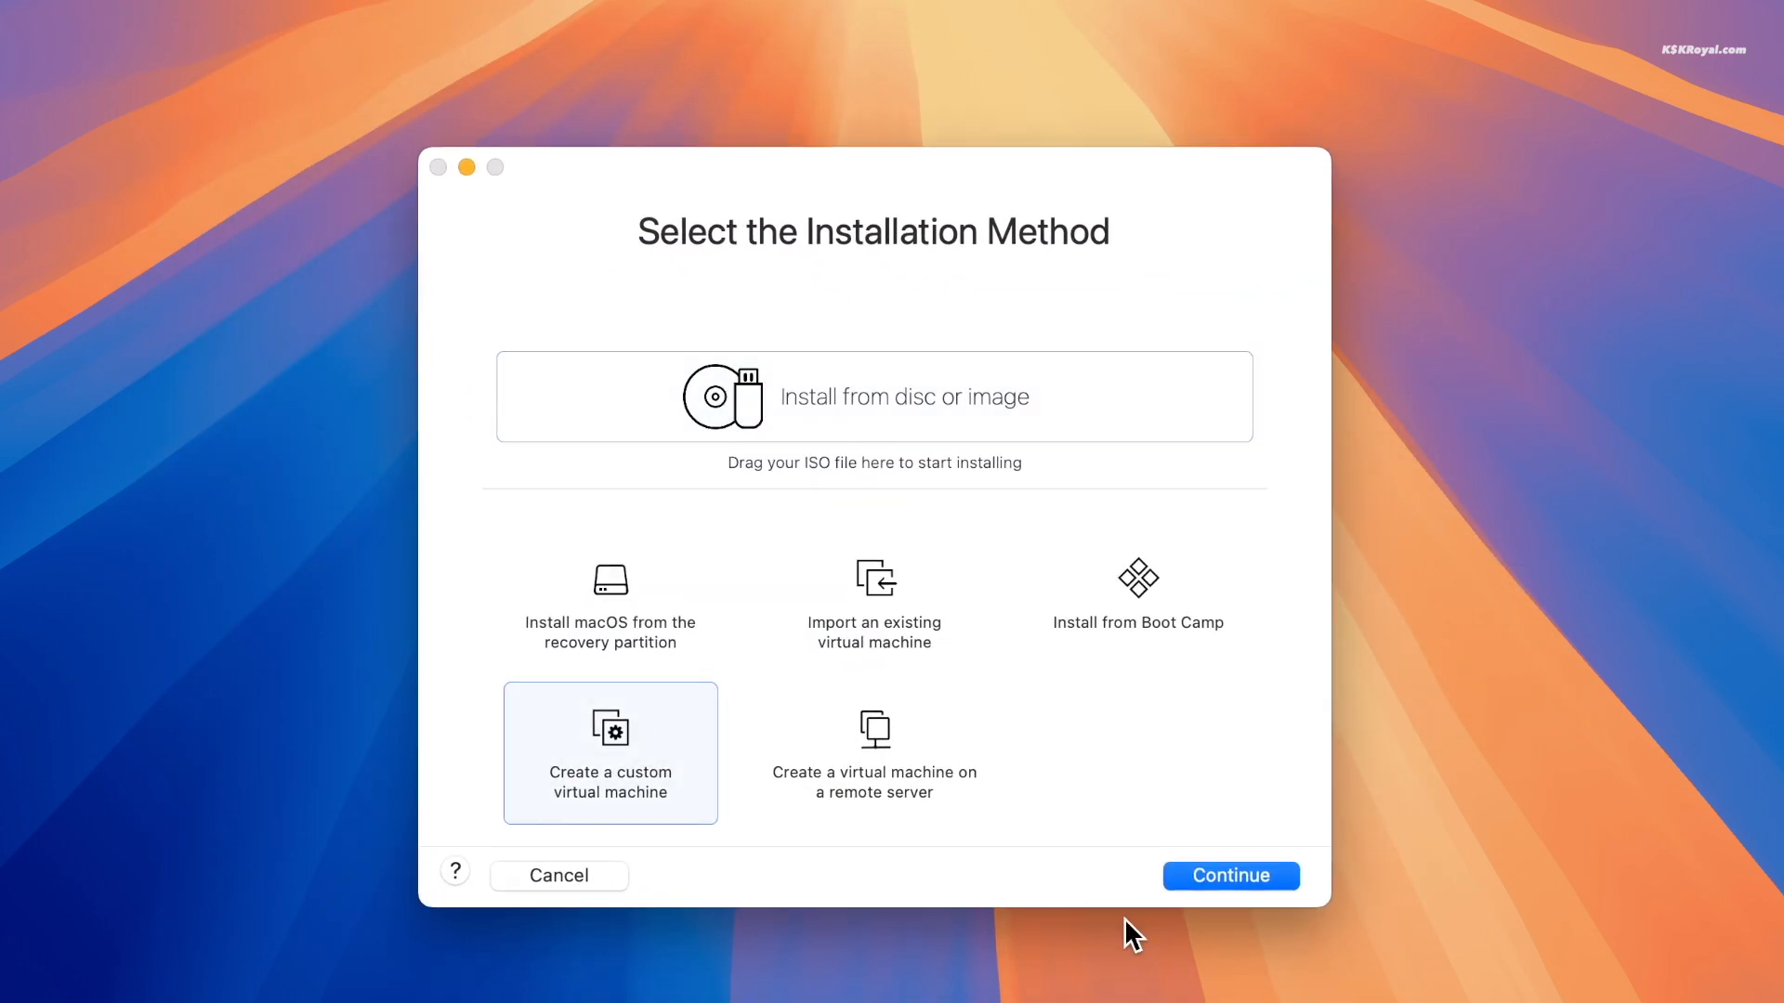
left_click(1216, 875)
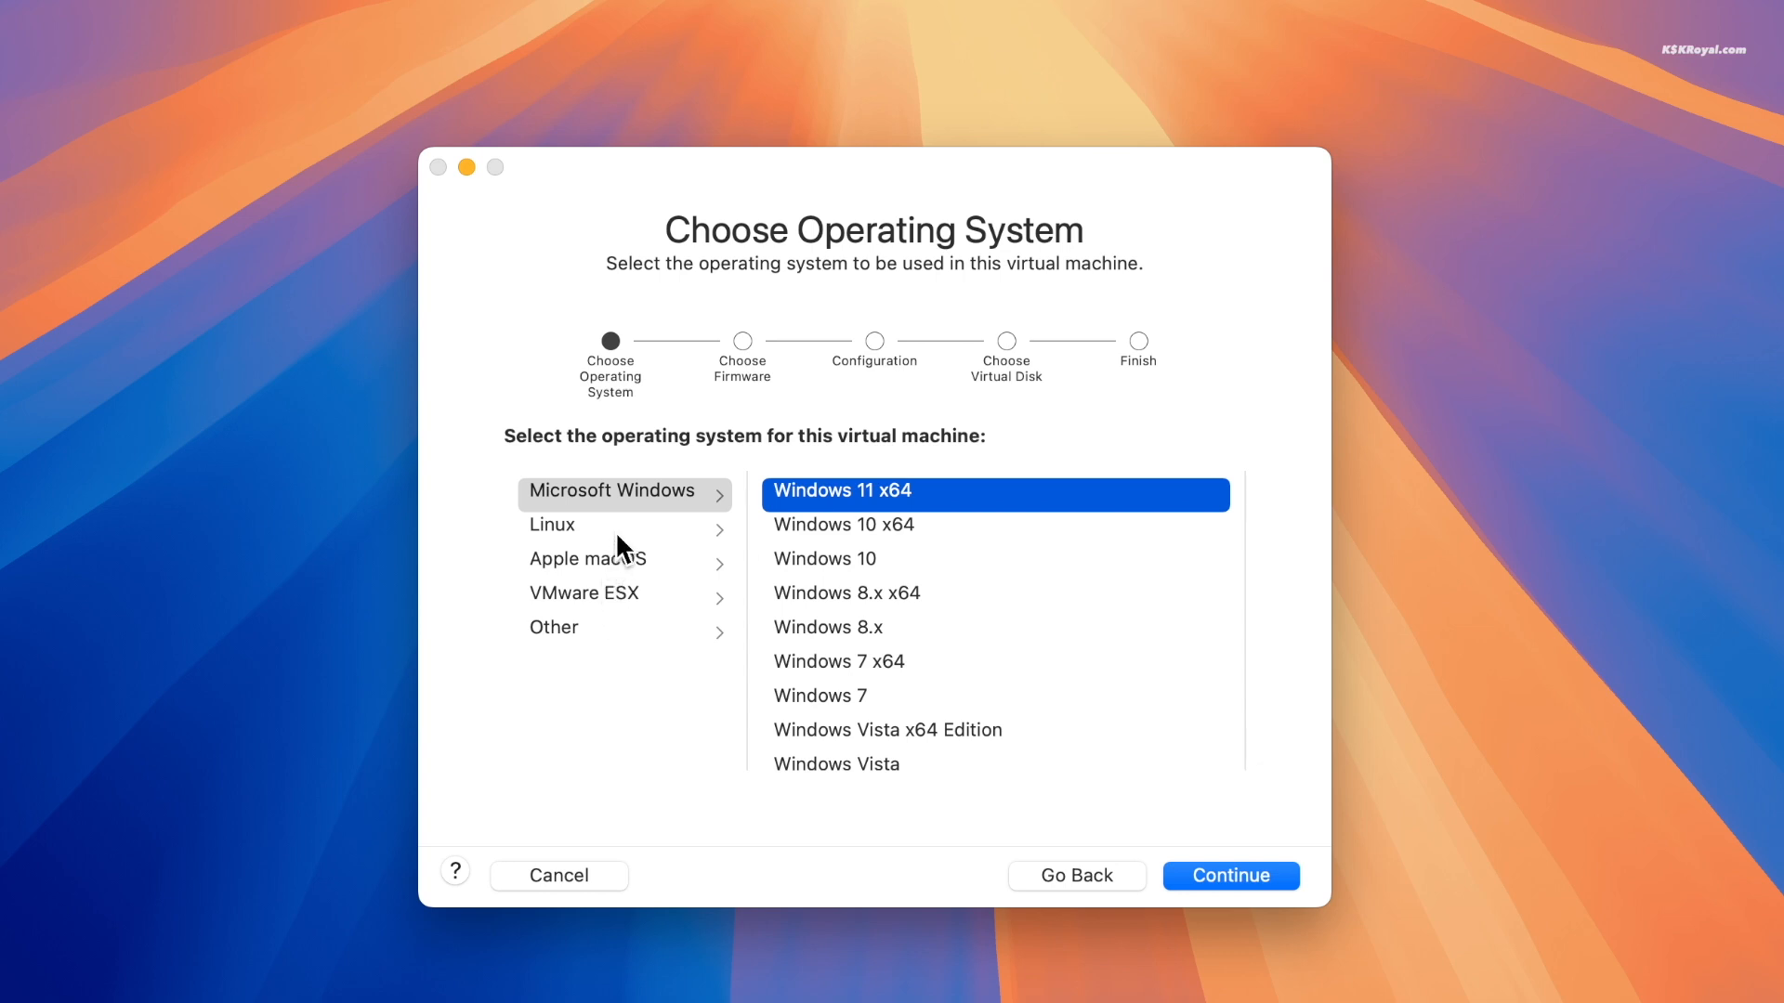
left_click(629, 502)
left_click(867, 487)
left_click(1241, 875)
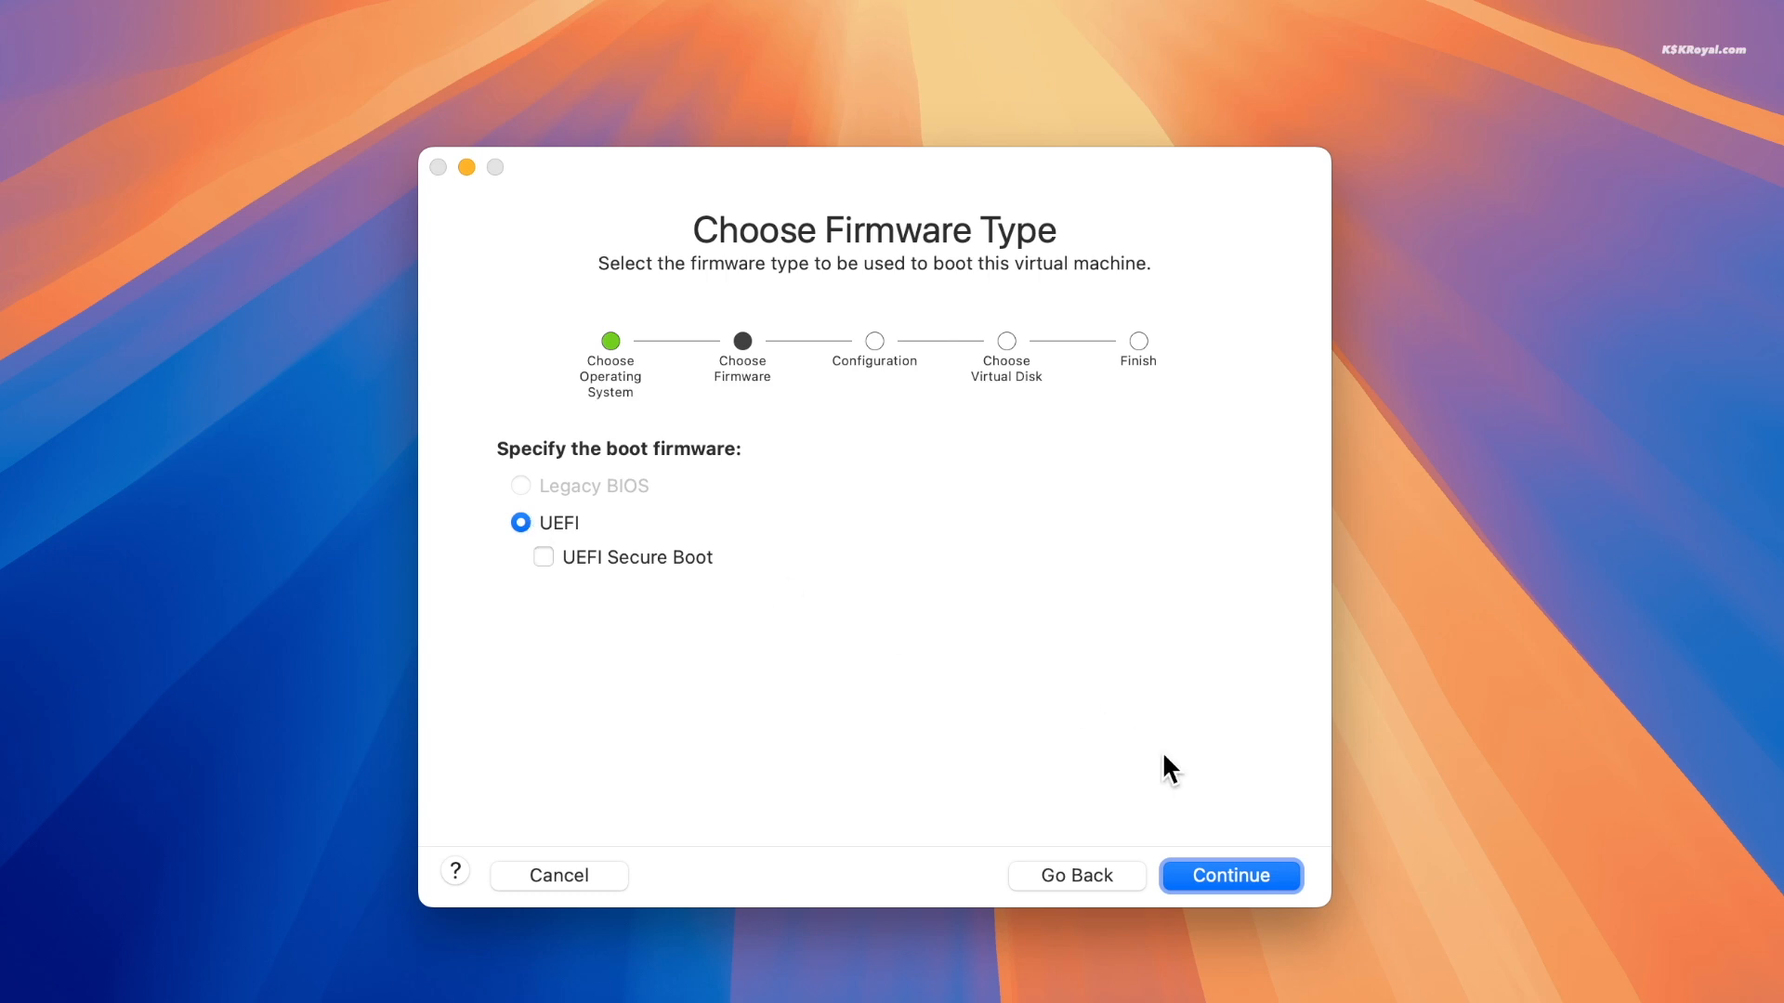
Step: Accept UEFI firmware, then enter and verify an encryption password, encrypting only the TPM support files and remembering it in the Mac's Keychain
left_click(1256, 875)
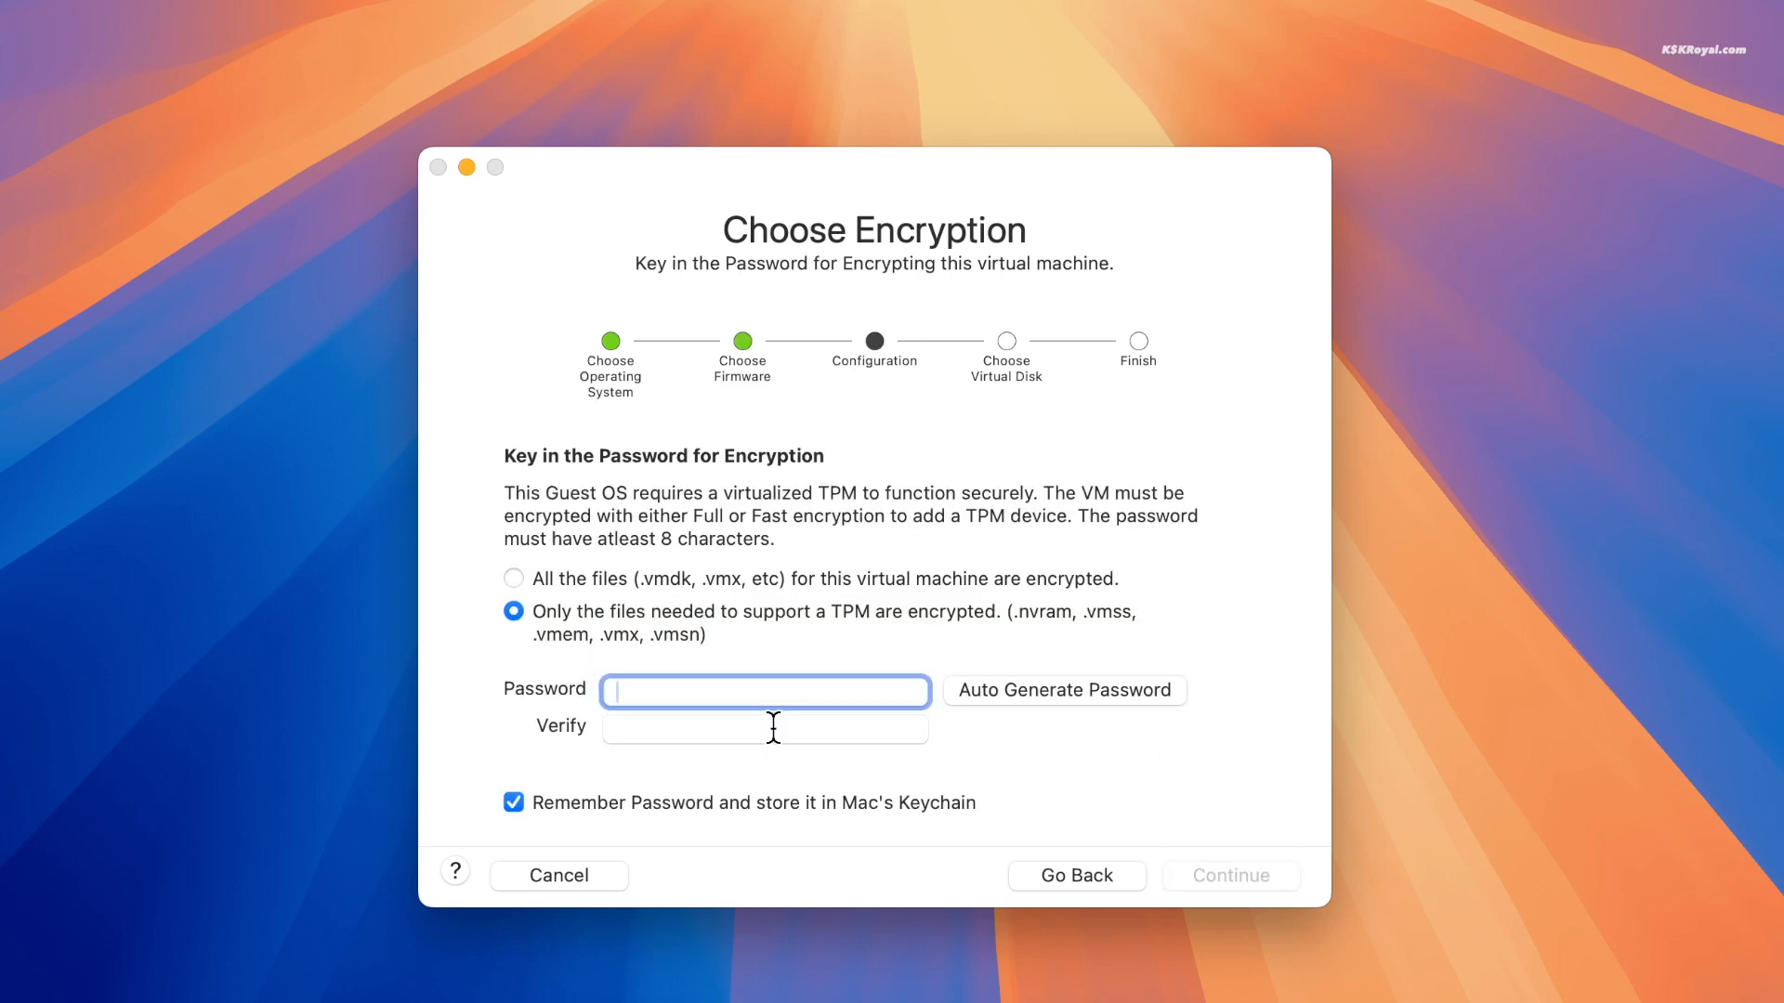
type("••••••••")
key("Tab")
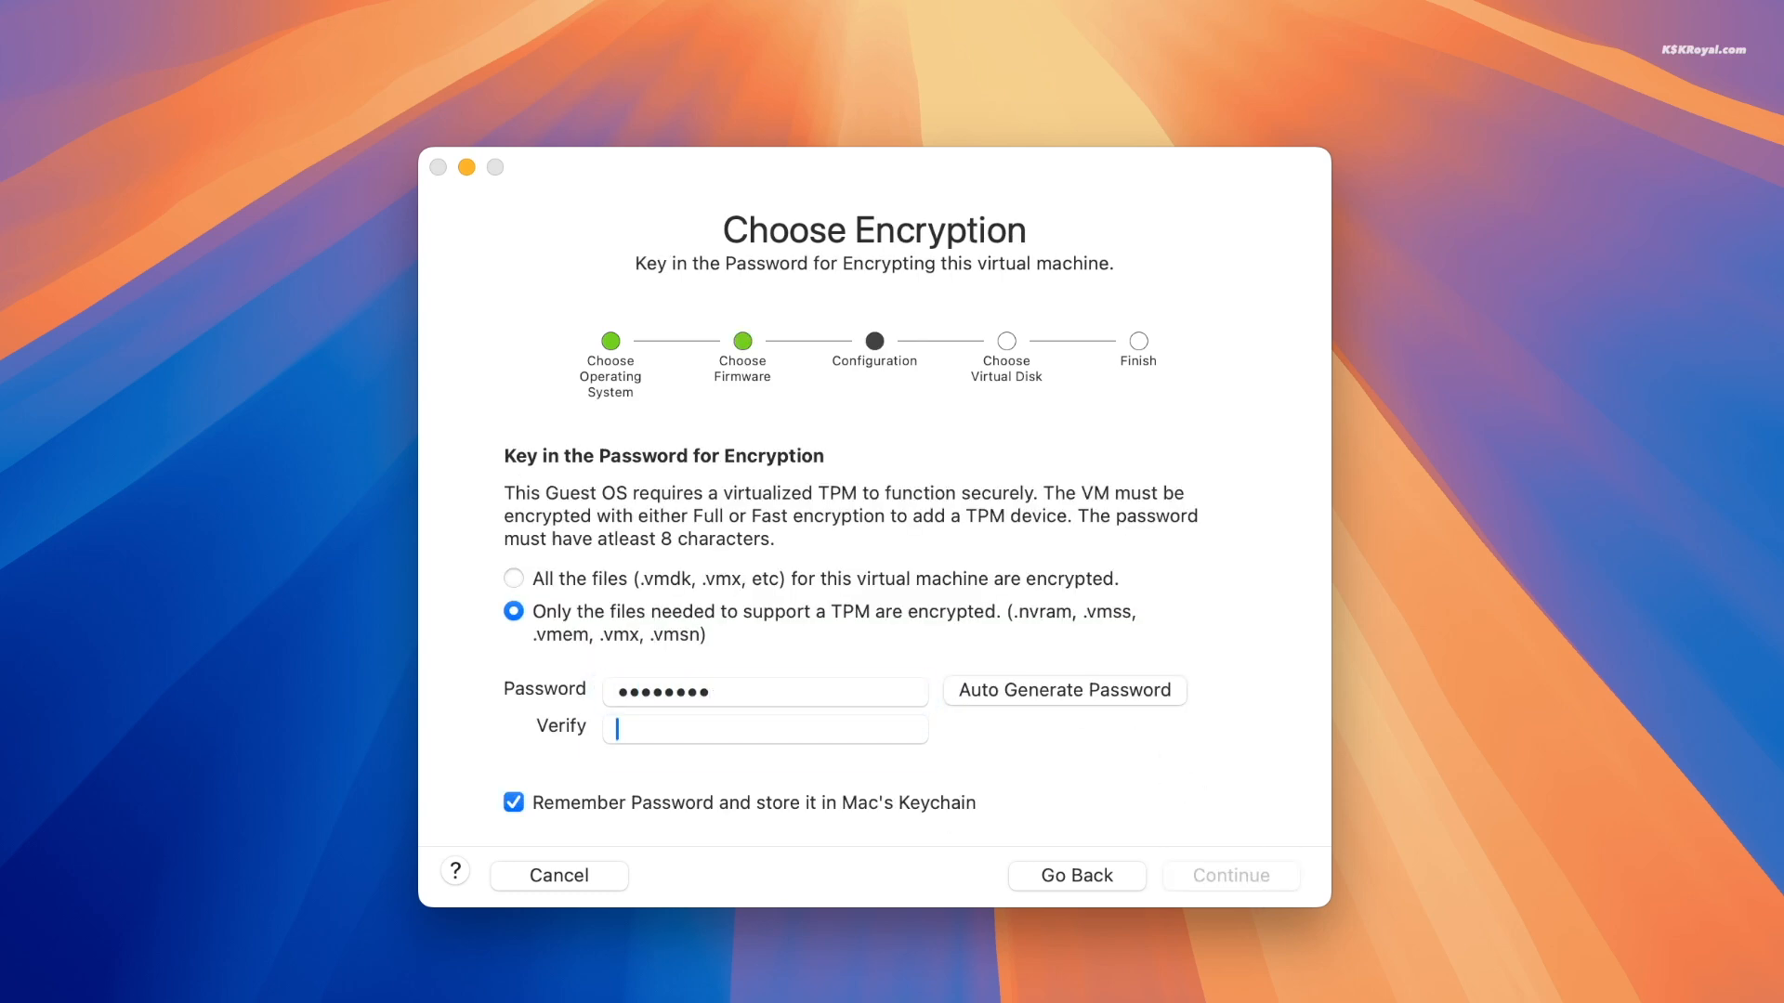
type("••••••••")
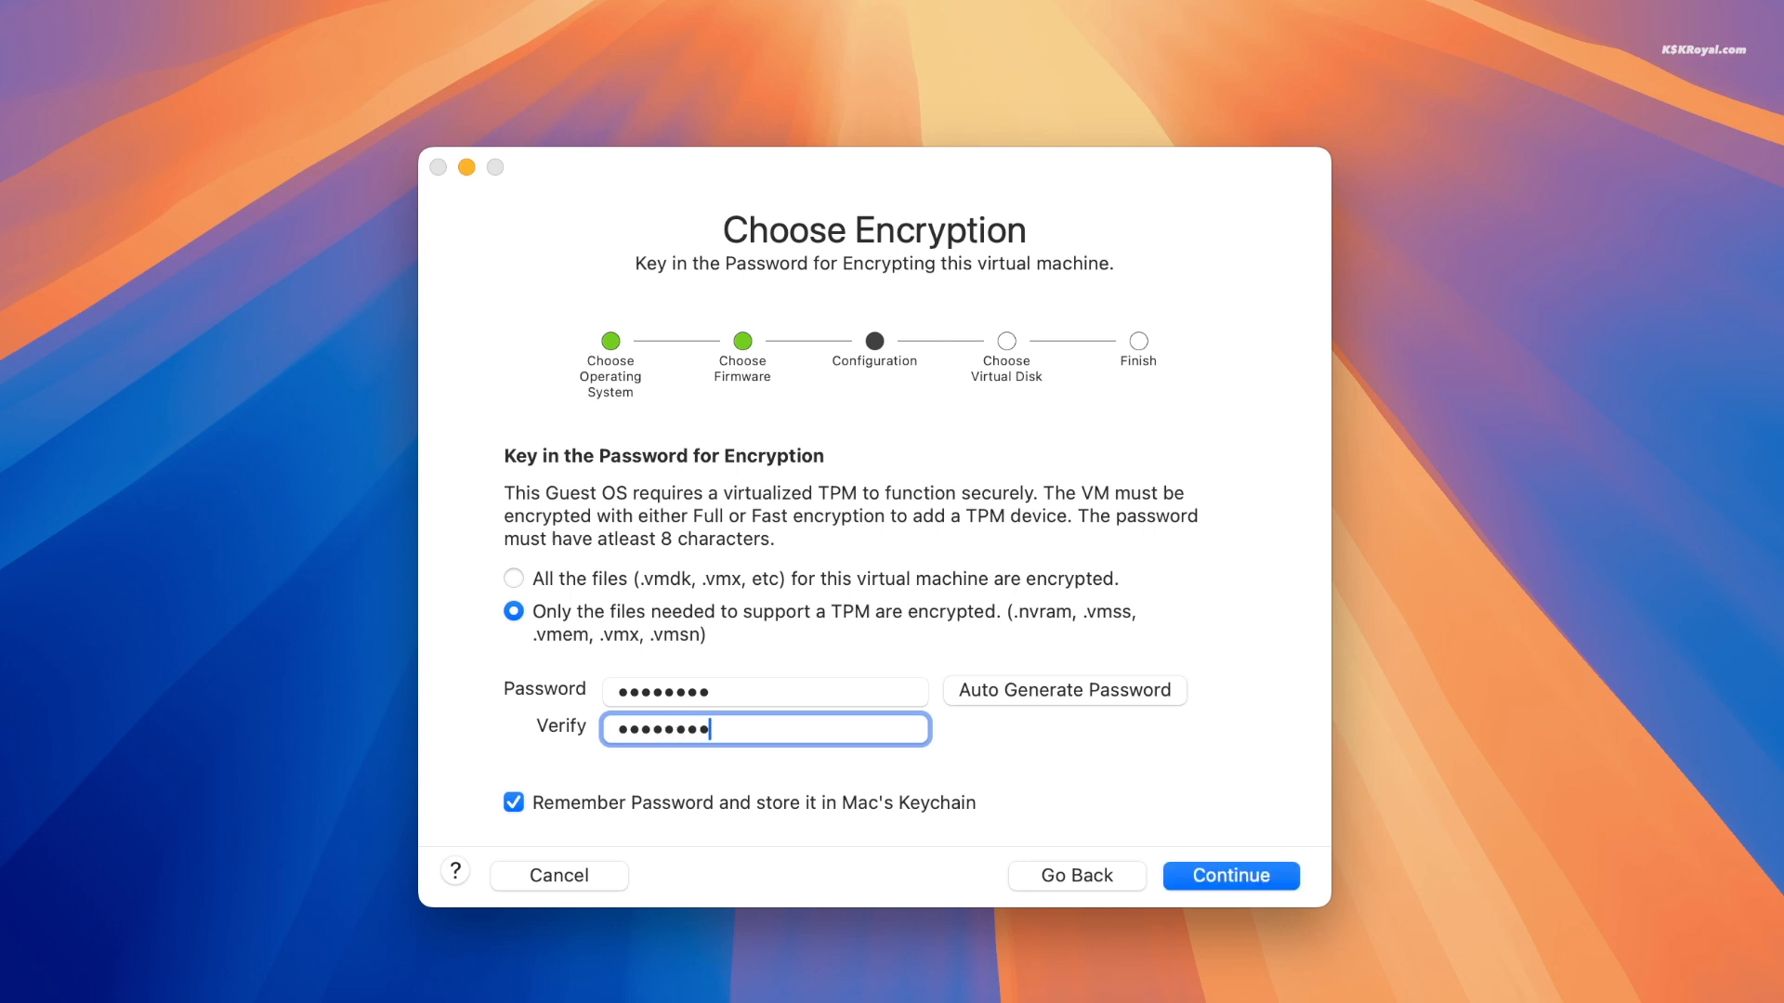
left_click(1258, 878)
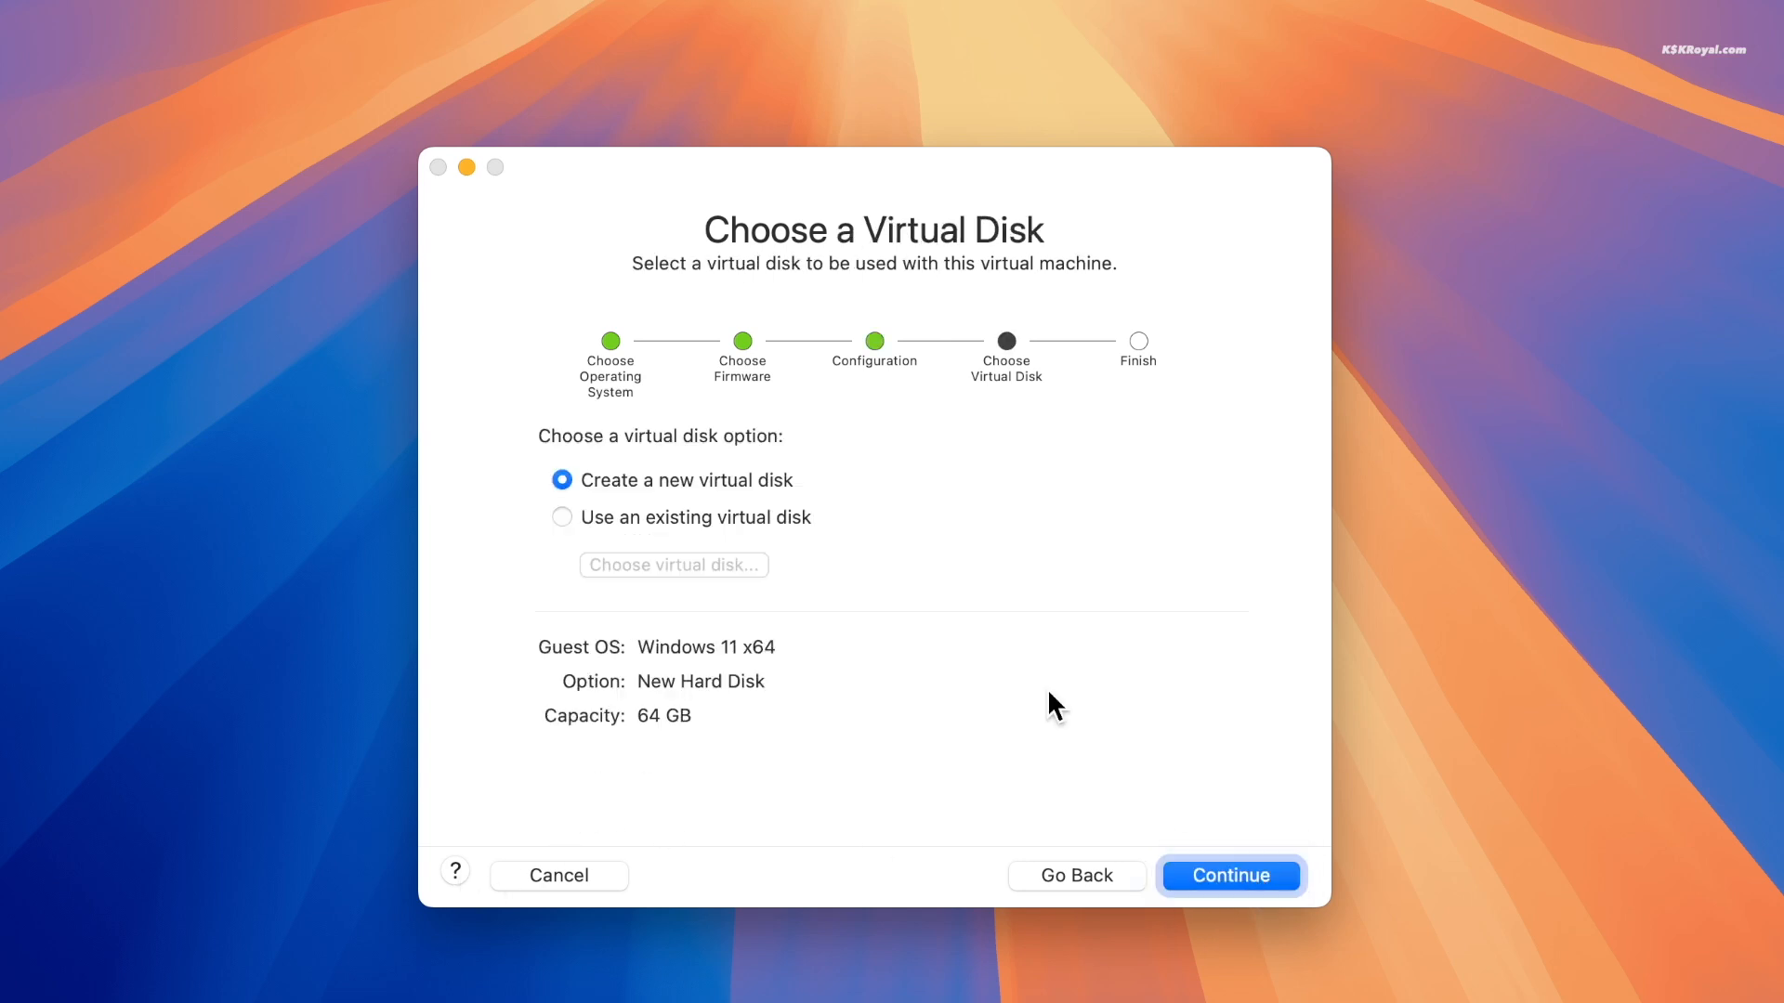
Step: Give the virtual machine a new 64 GB virtual disk and save it as Windows 11 x64 in Documents for settings customization
left_click(1258, 877)
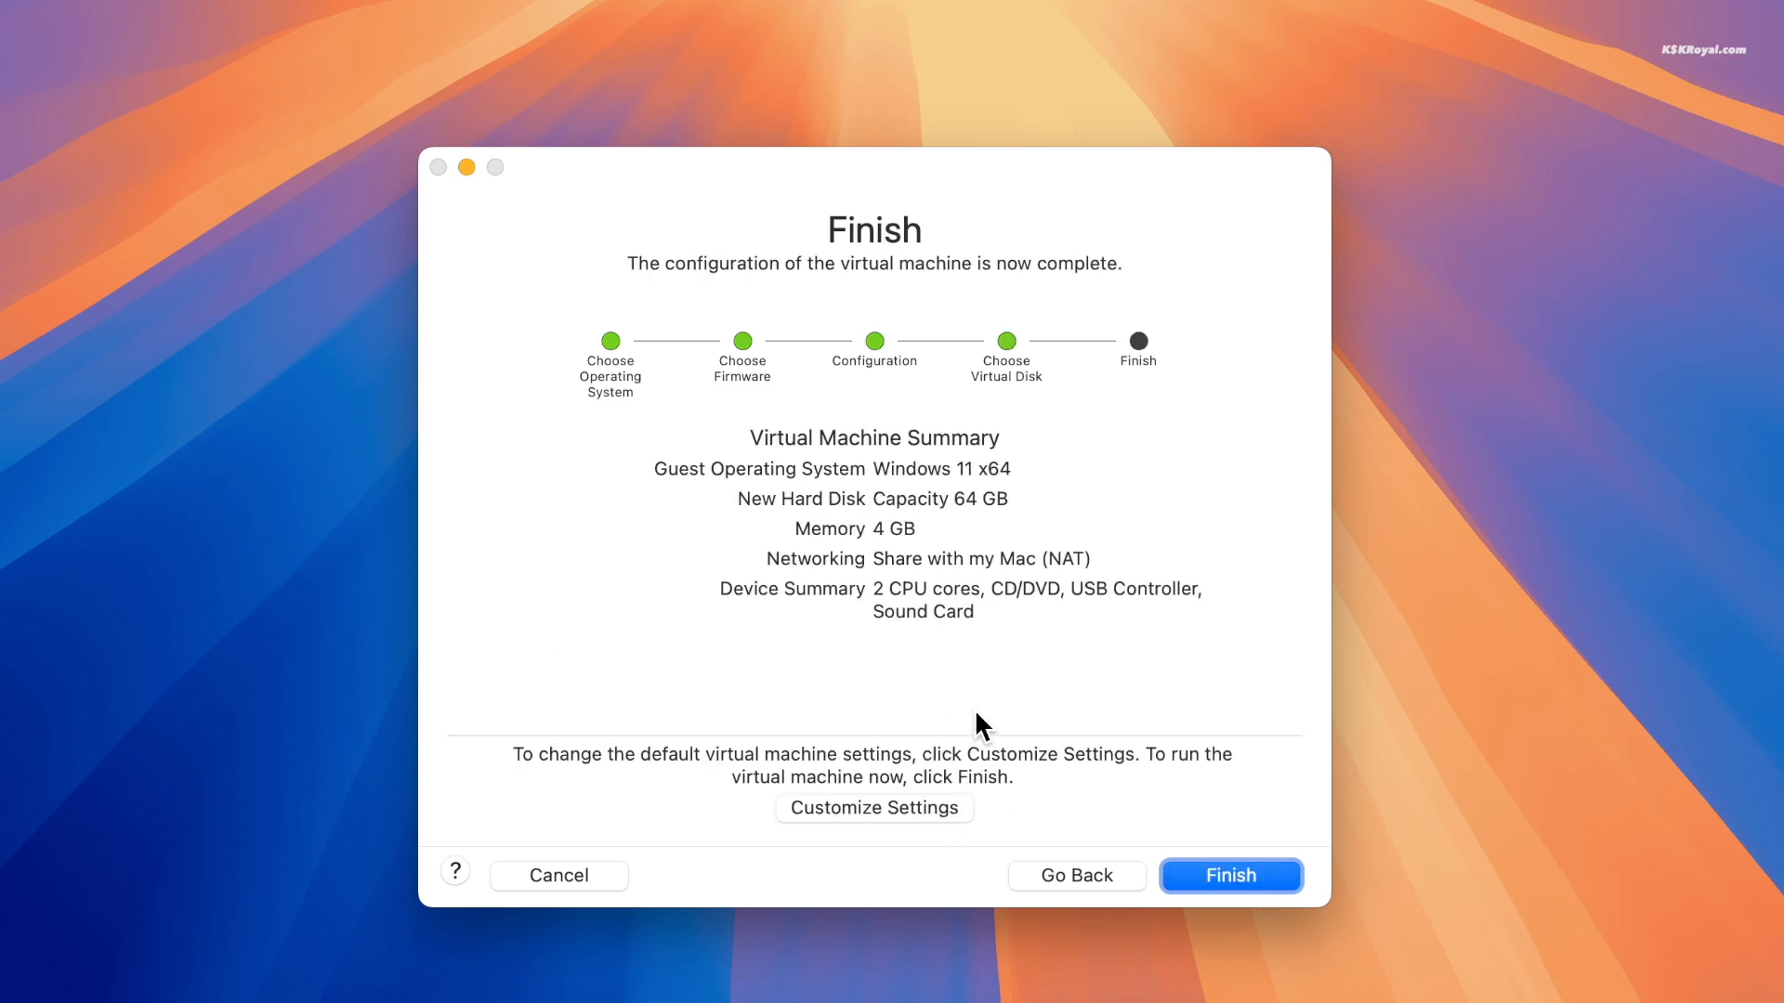
left_click(897, 809)
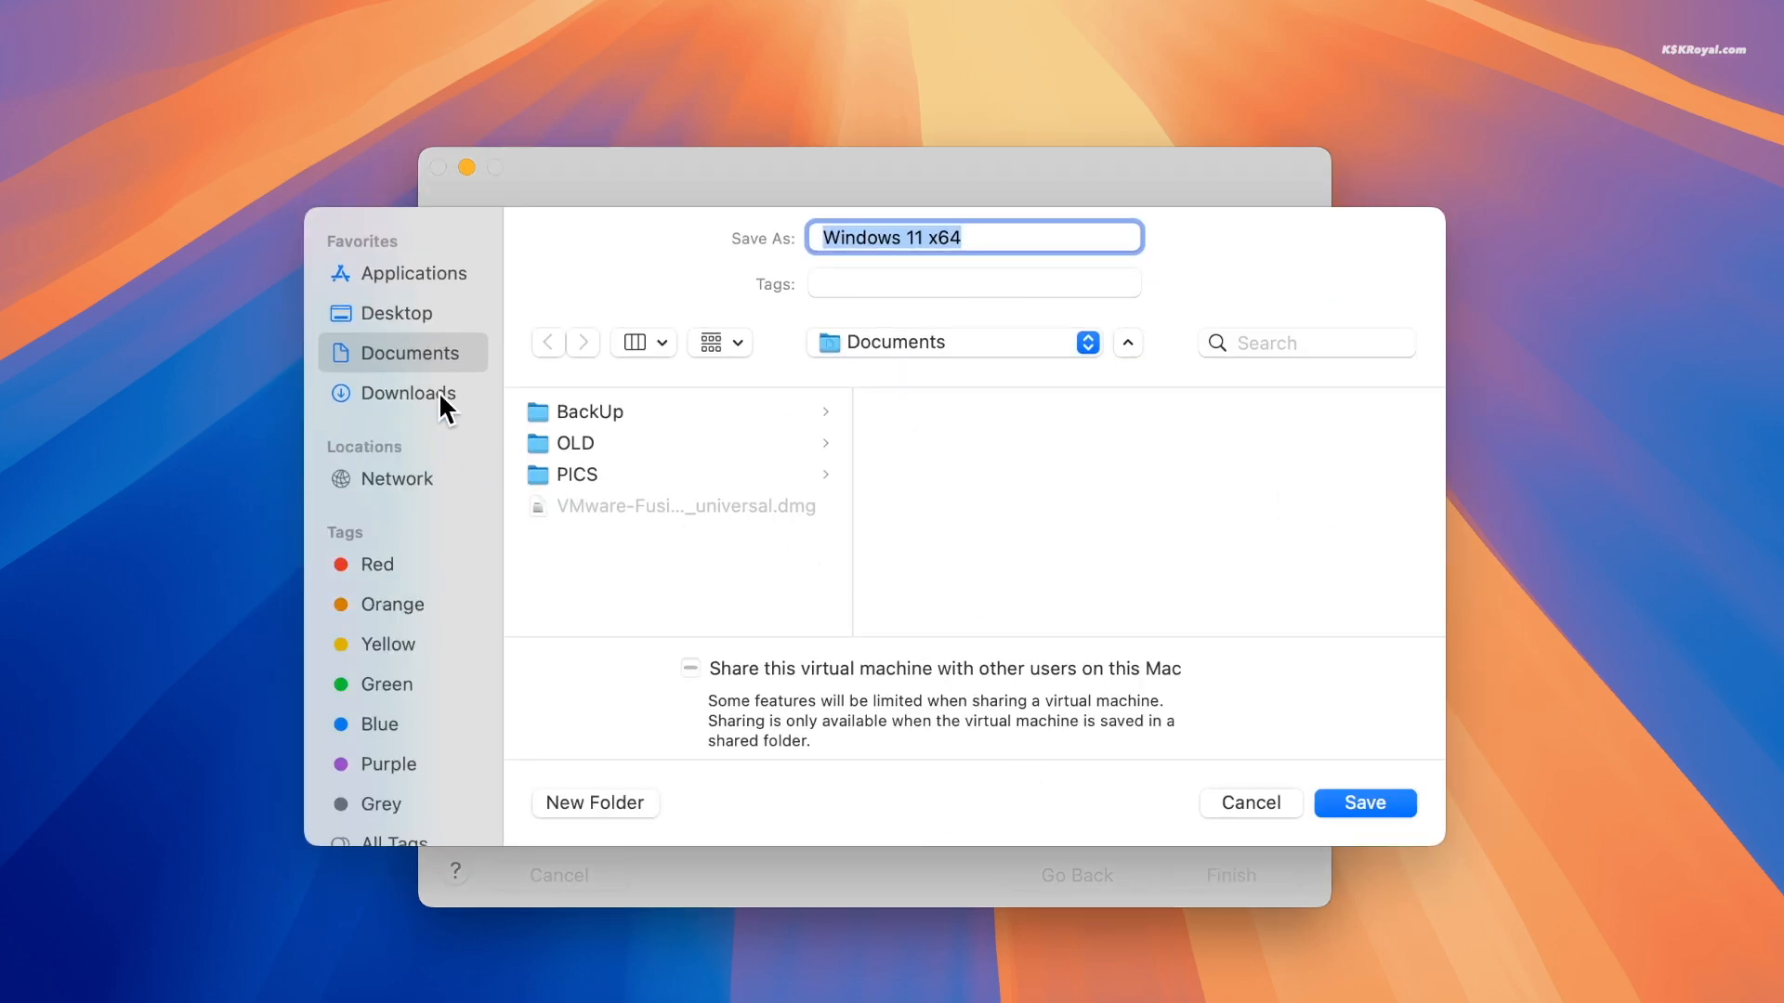
left_click(1380, 804)
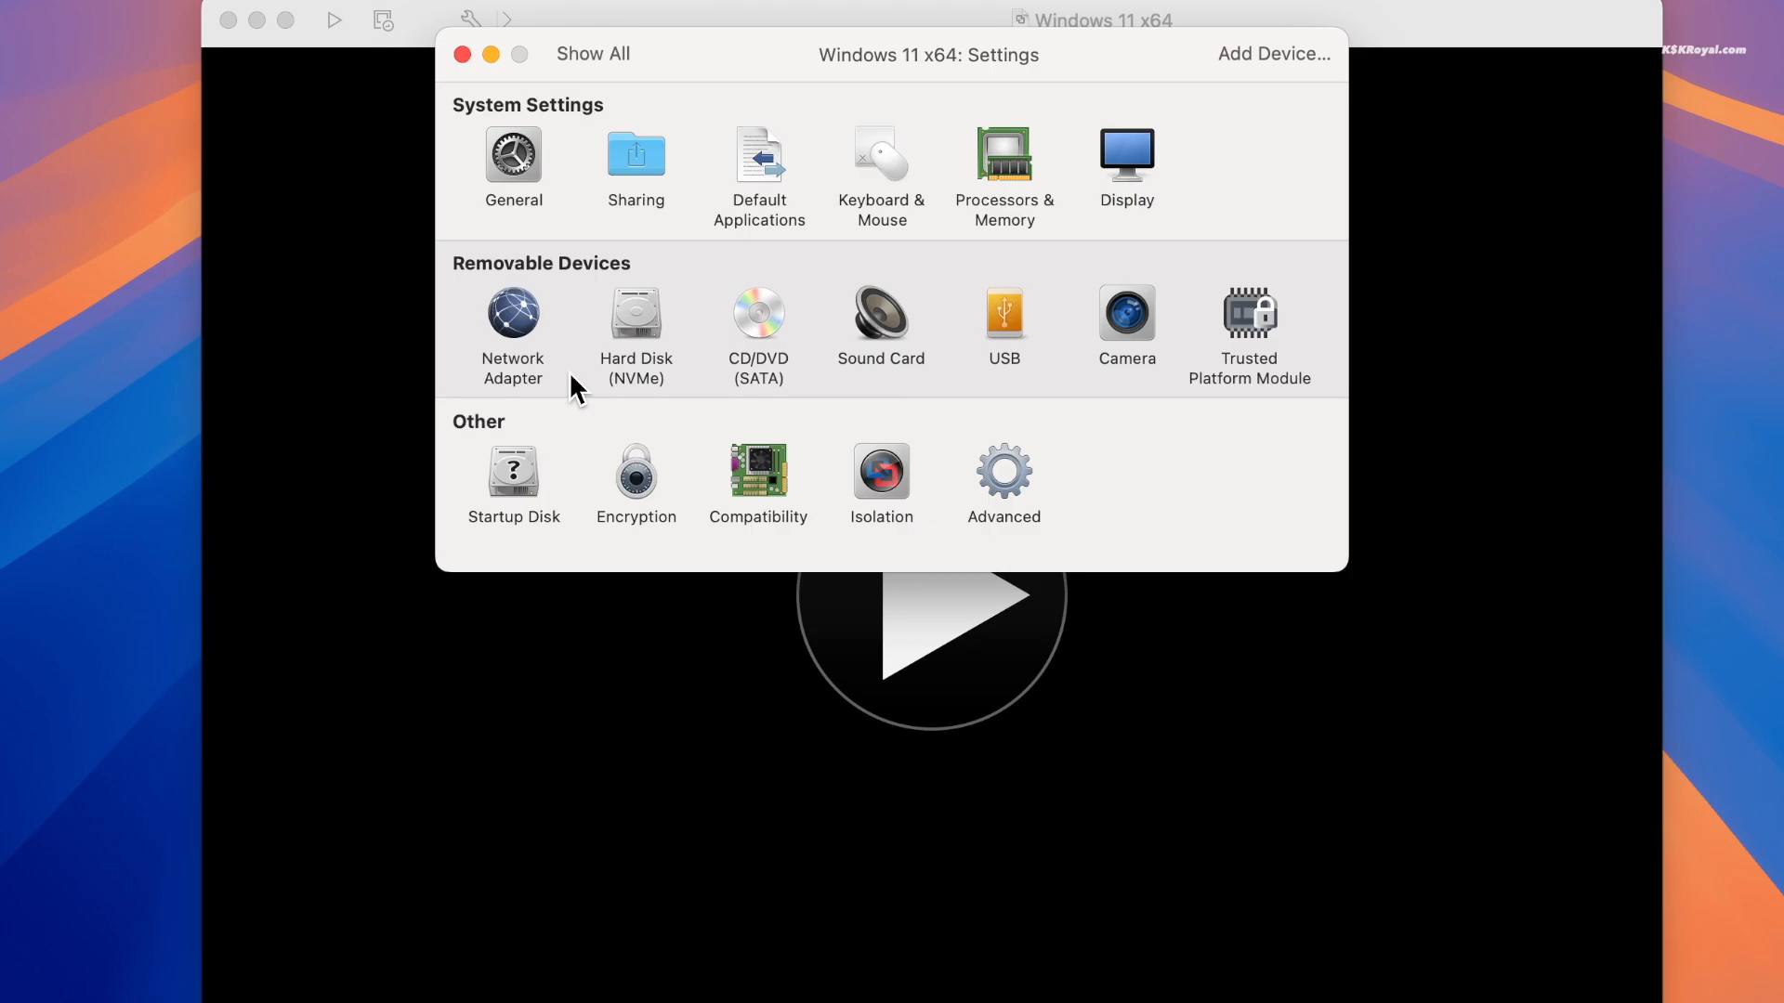
Step: Check the Mac's total processor cores in System Information and set the virtual machine's memory to 8192 MB
left_click(1005, 164)
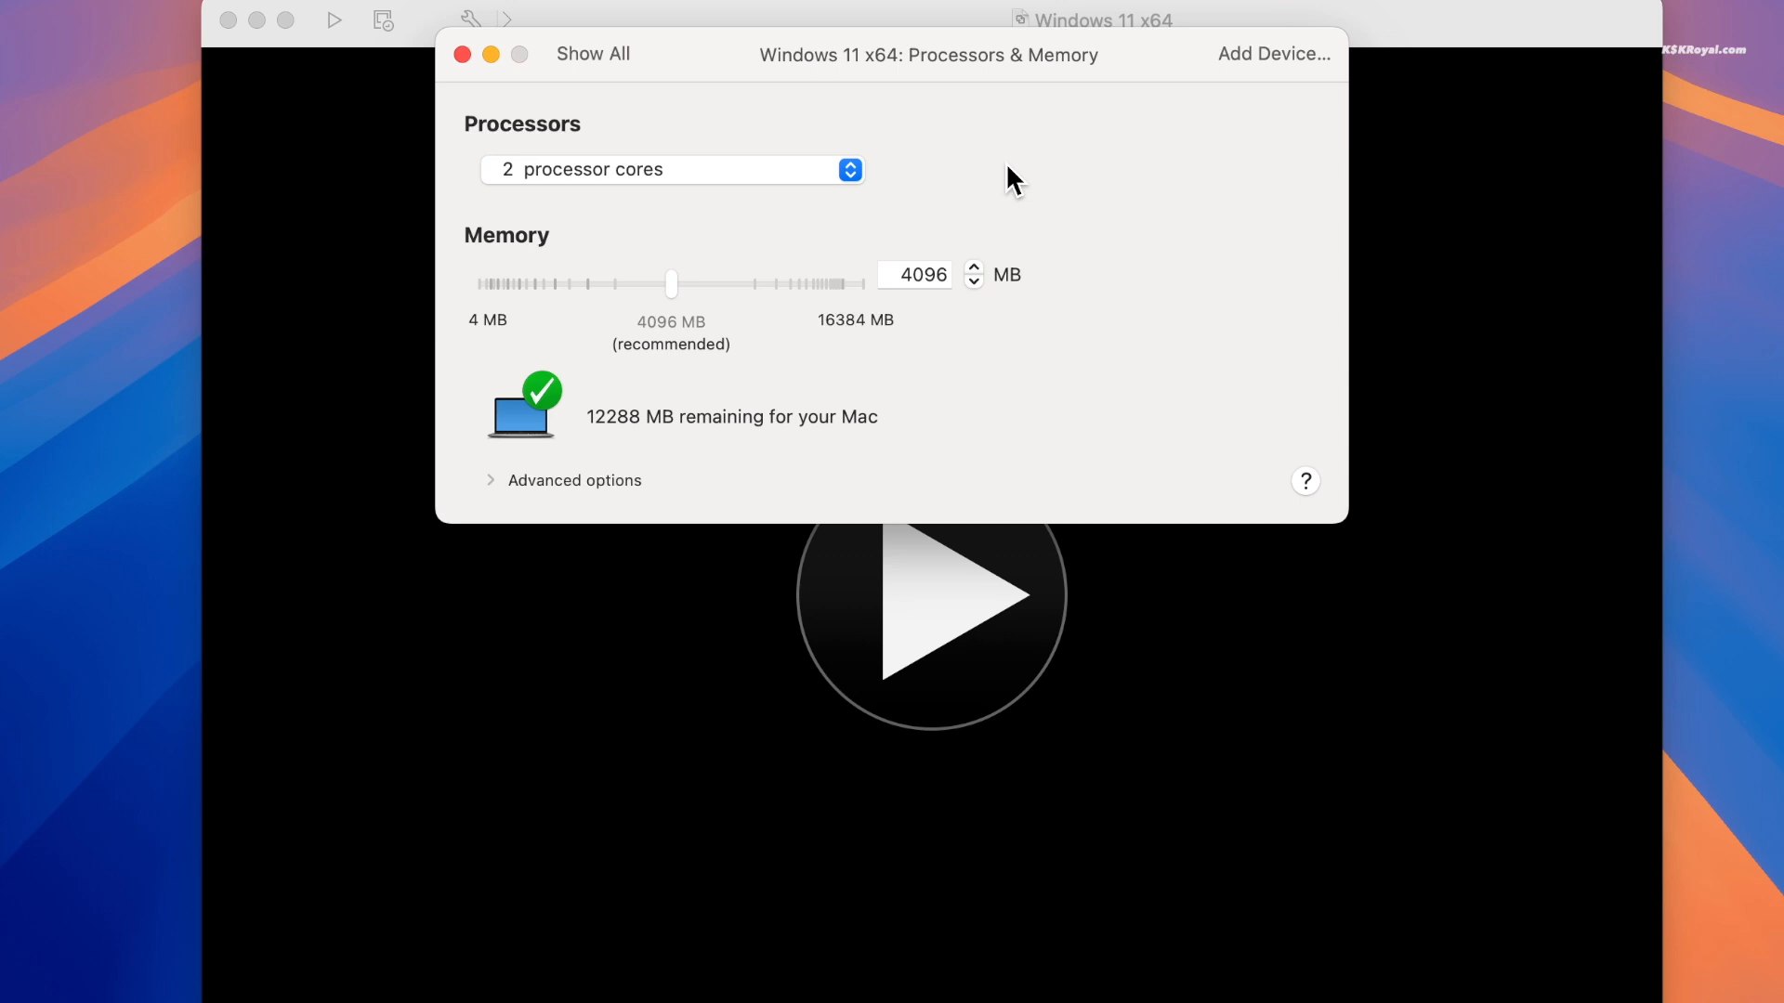
left_click(119, 12)
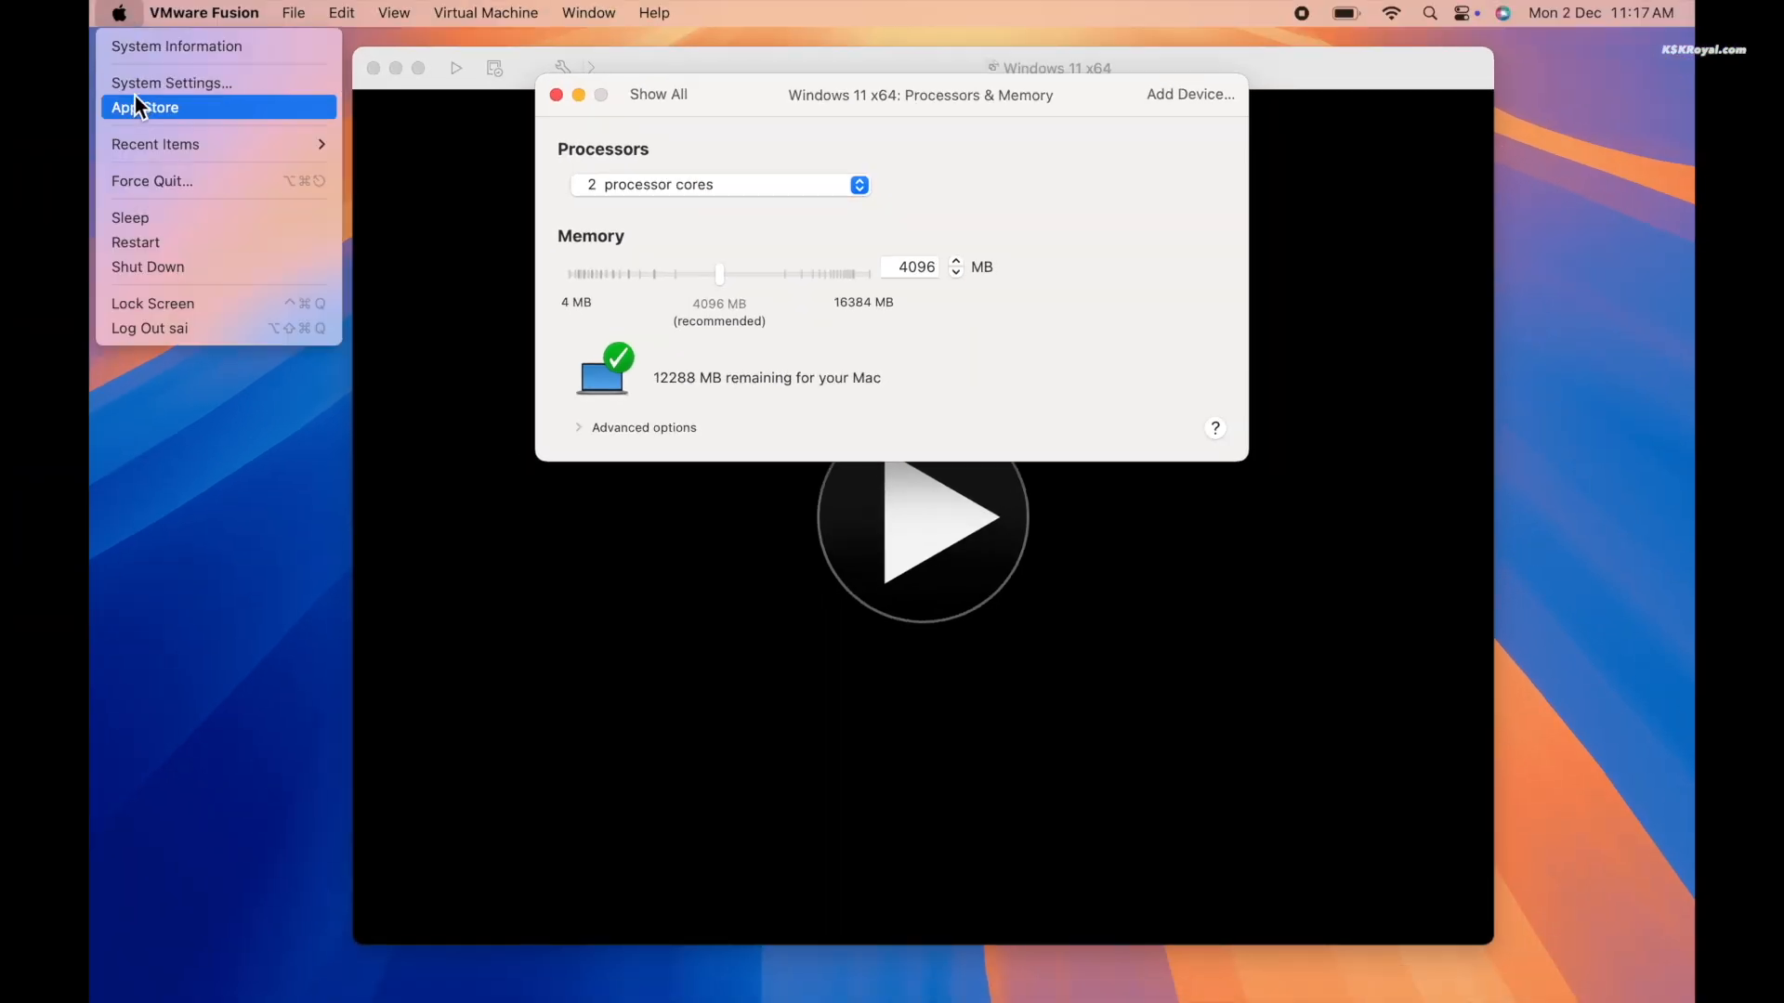
left_click(155, 52)
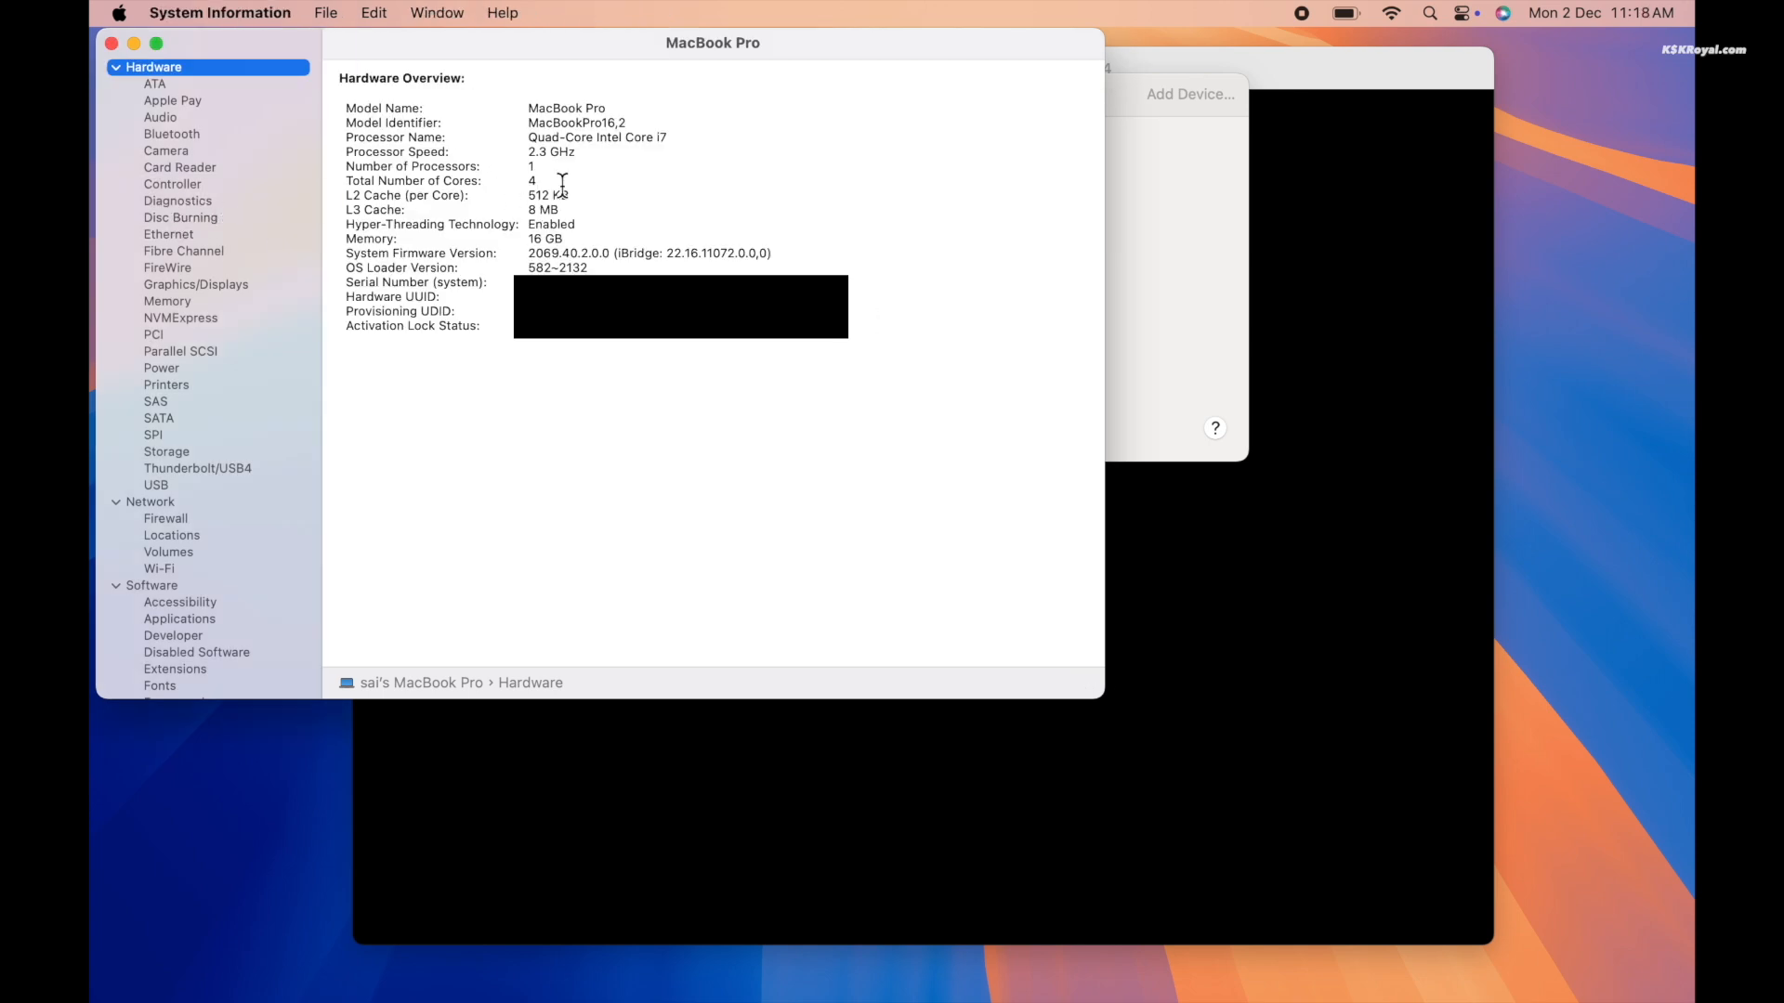
double_click(532, 180)
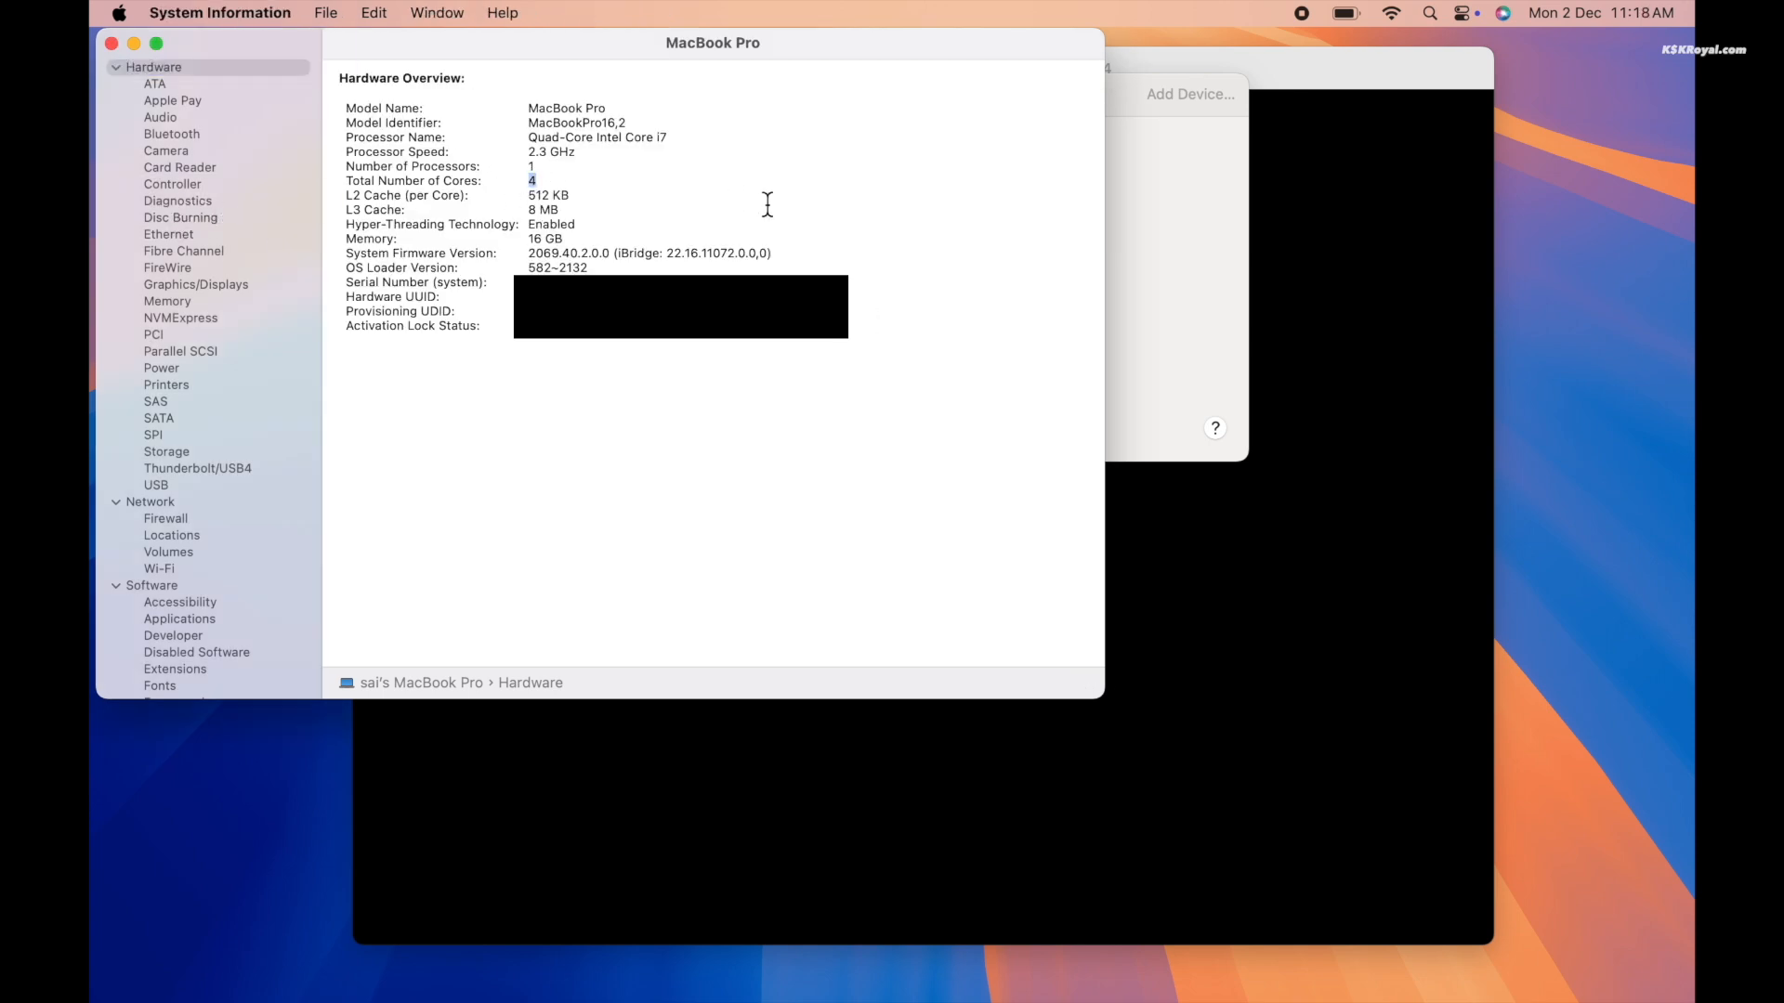
left_click(112, 44)
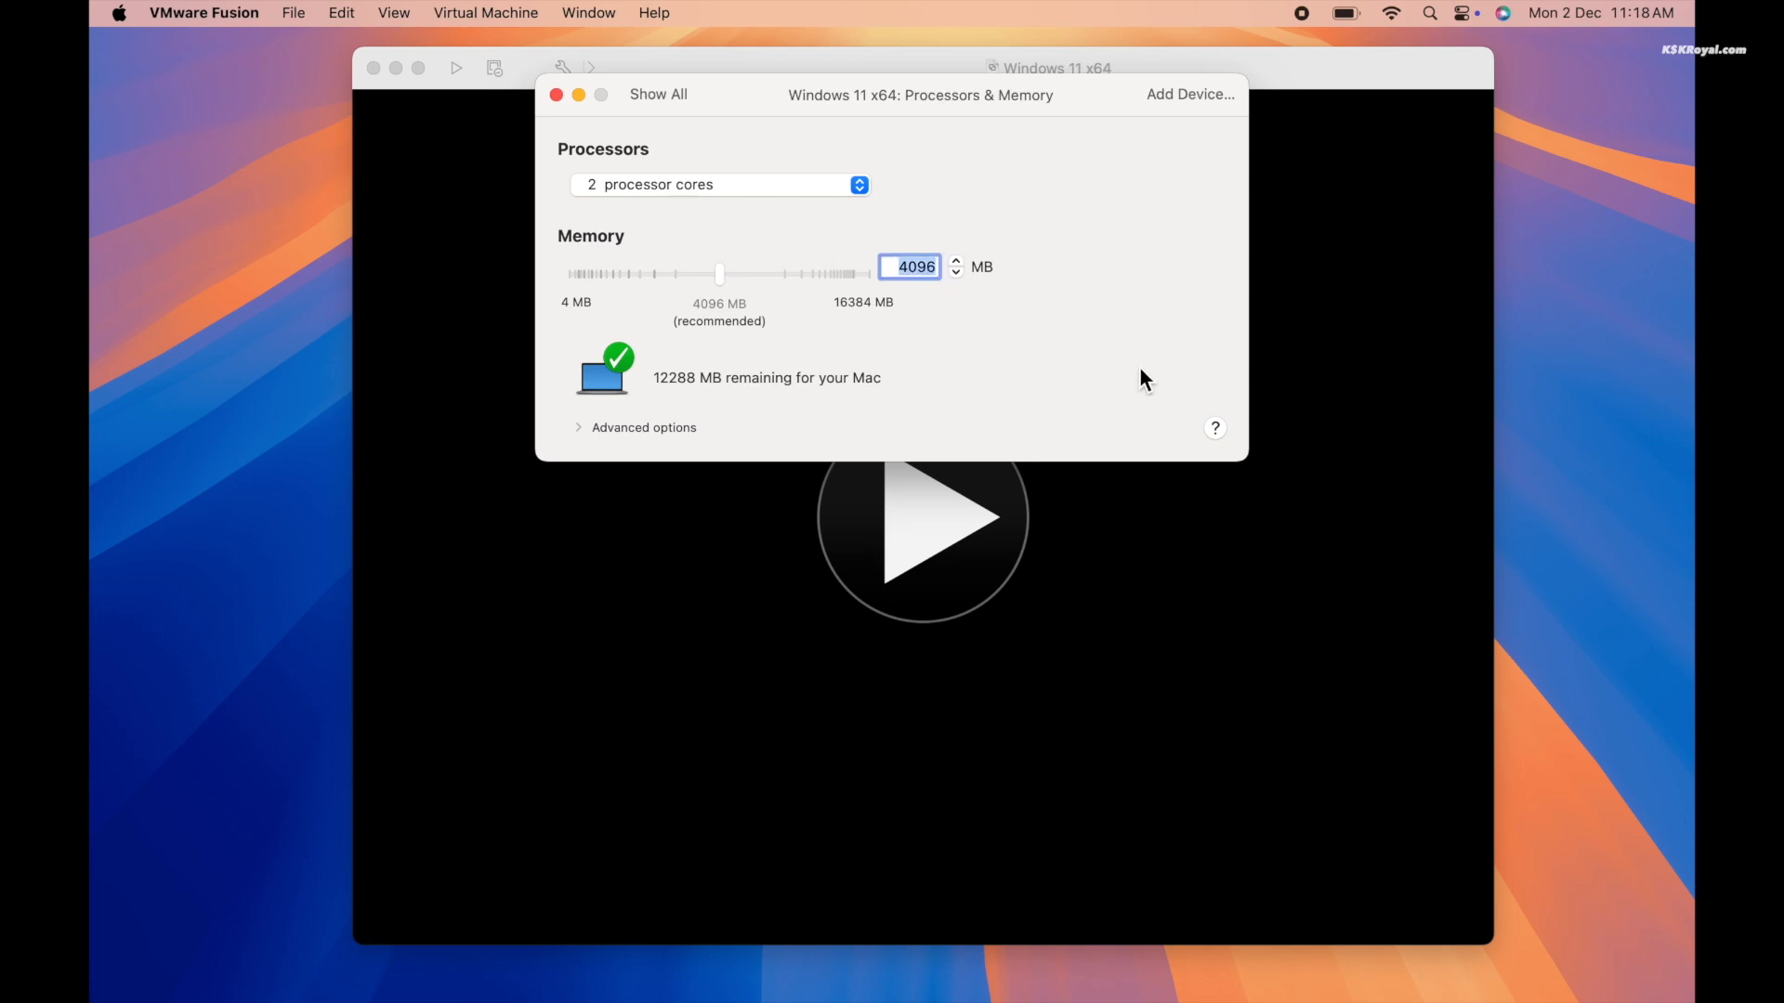
type("8192")
left_click(661, 97)
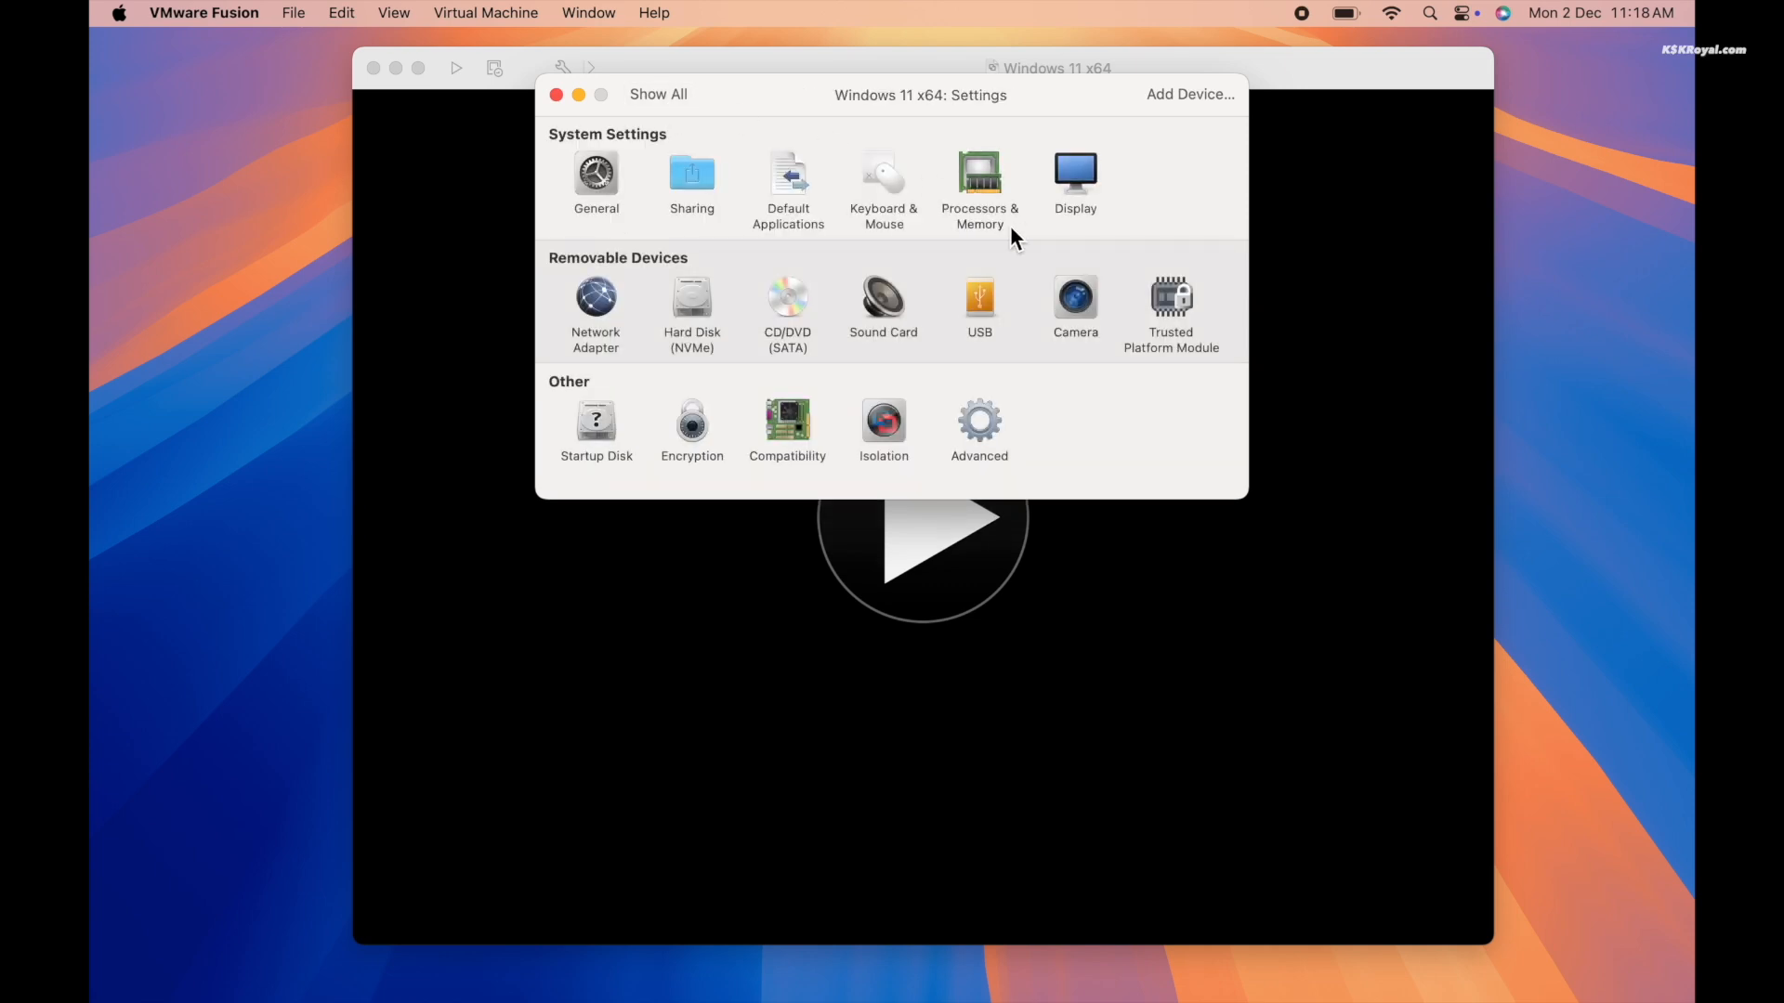
Step: Review the virtual machine's display settings and apply a virtual hard disk size of 90 GB
left_click(1080, 176)
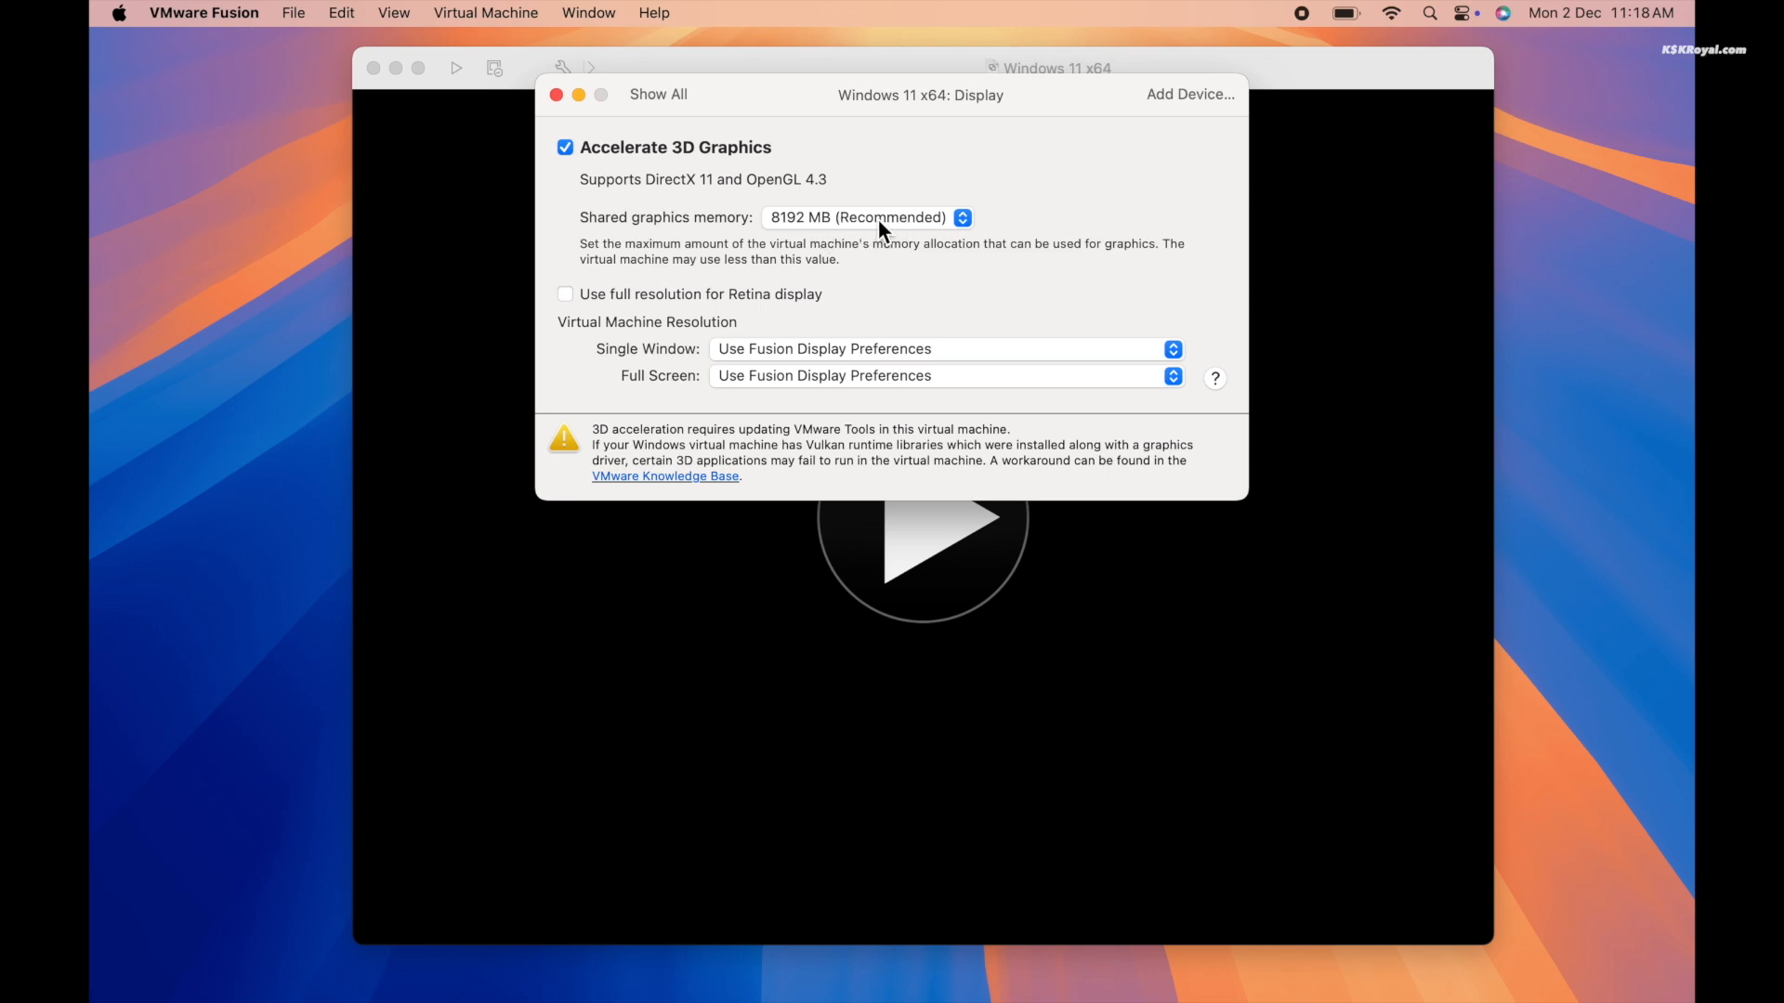
left_click(676, 97)
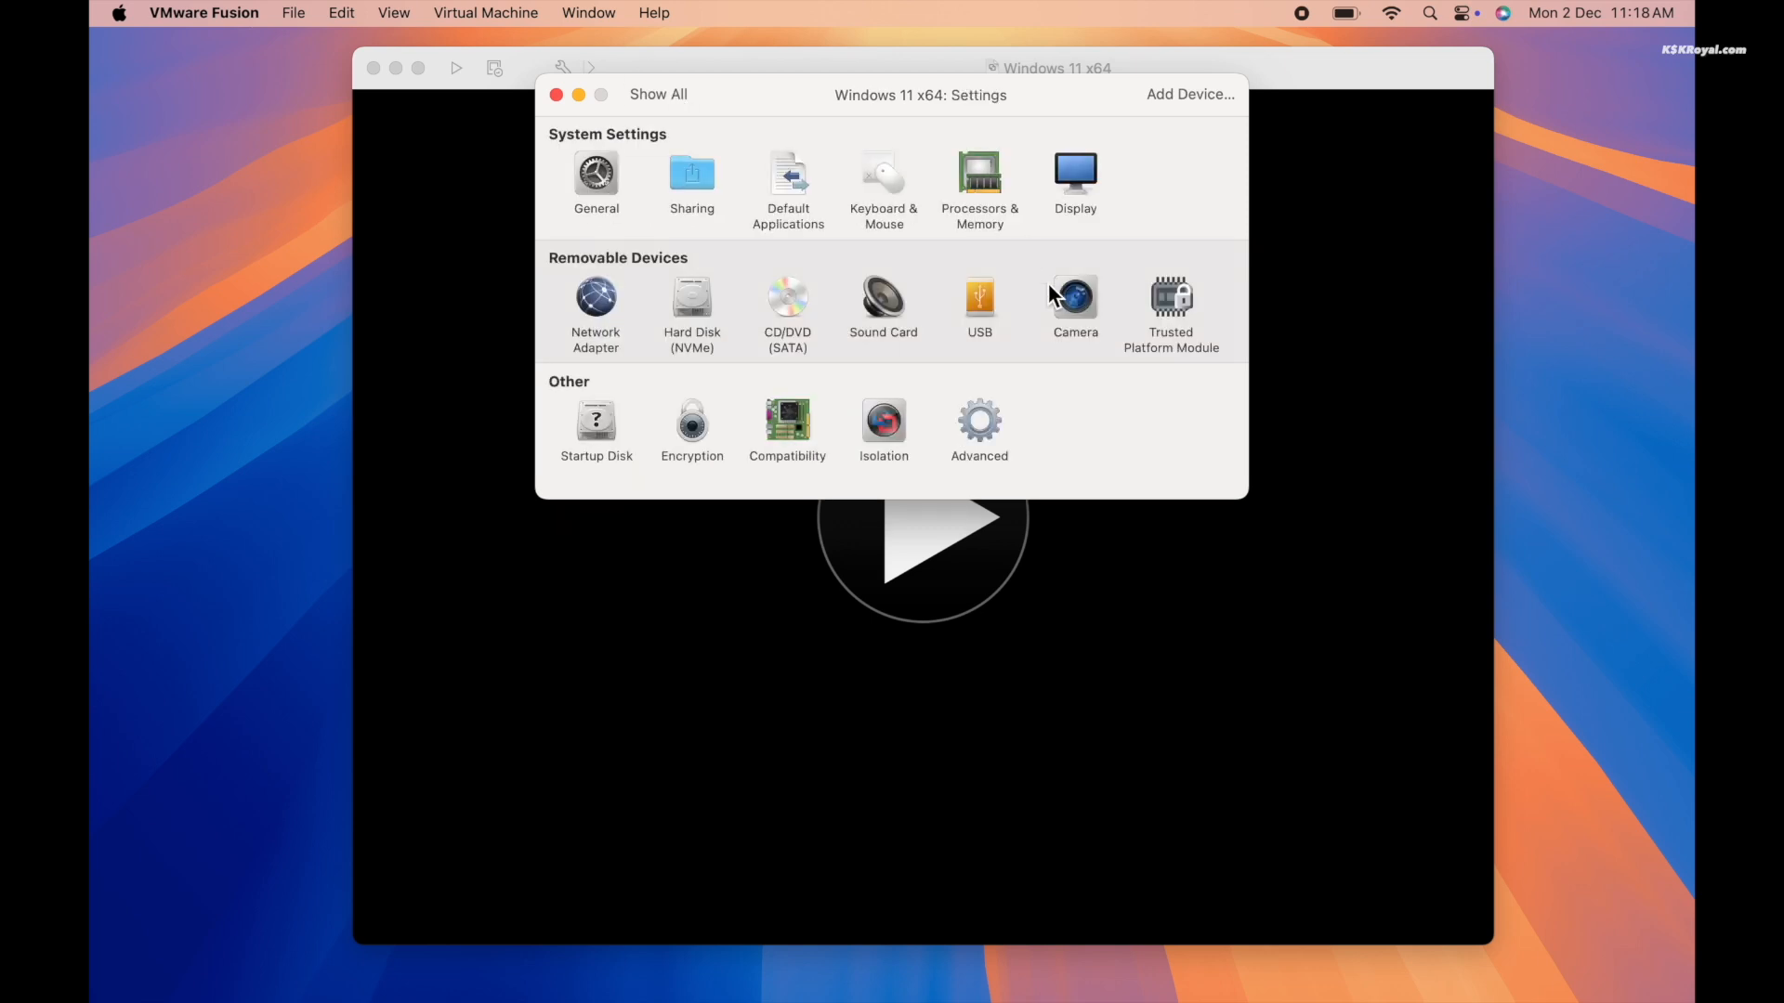
left_click(689, 299)
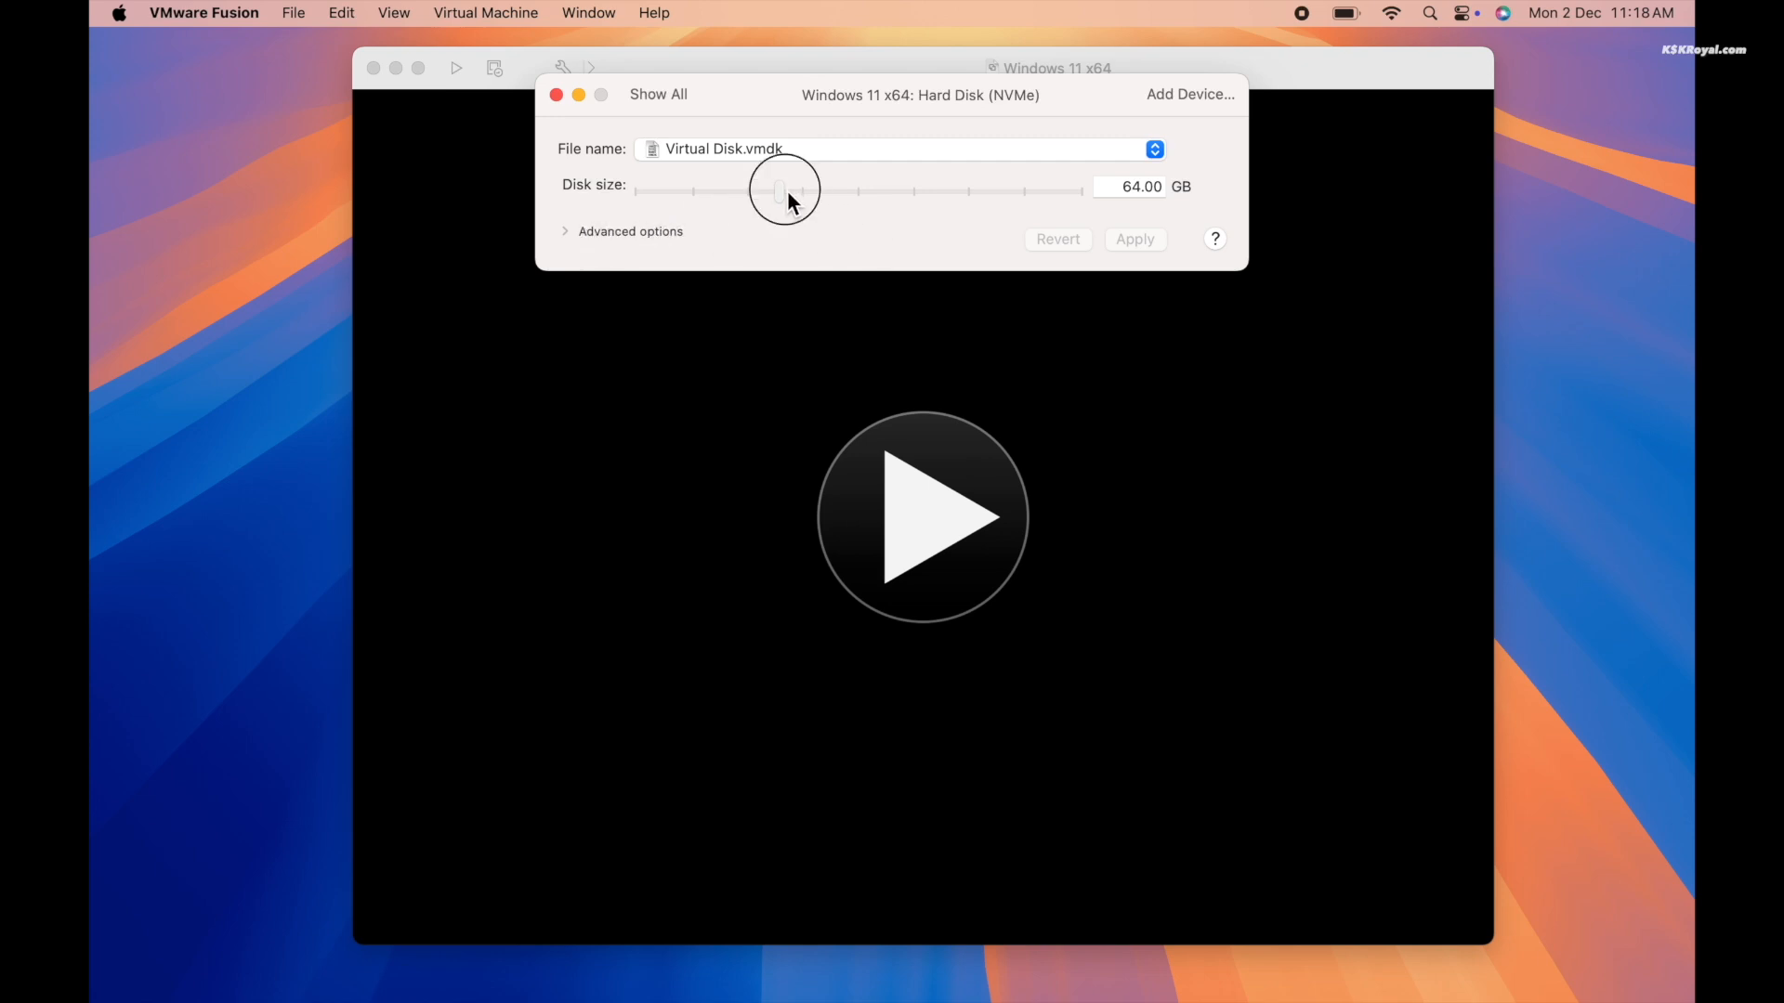
left_click_drag(788, 192, 844, 199)
left_click(1141, 239)
left_click(661, 97)
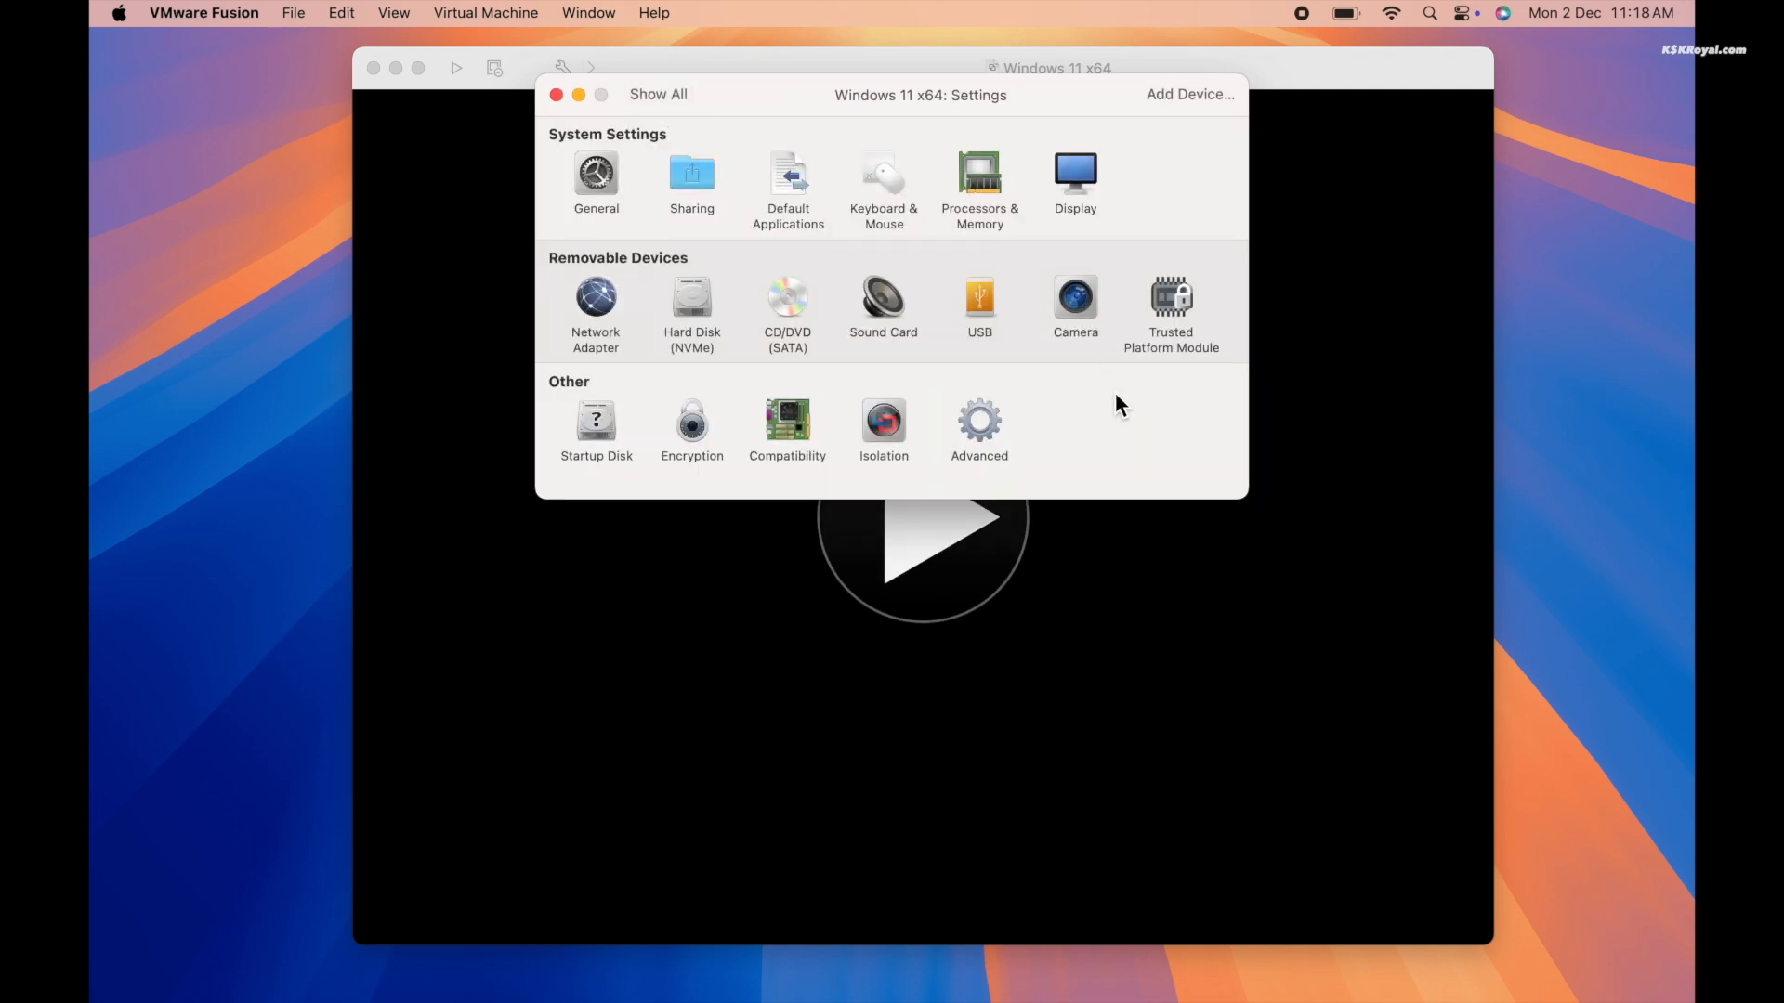
Step: Connect the virtual CD/DVD drive to the Win11_24H2_English_x64.iso image in Downloads and check the drive's advanced options
left_click(788, 299)
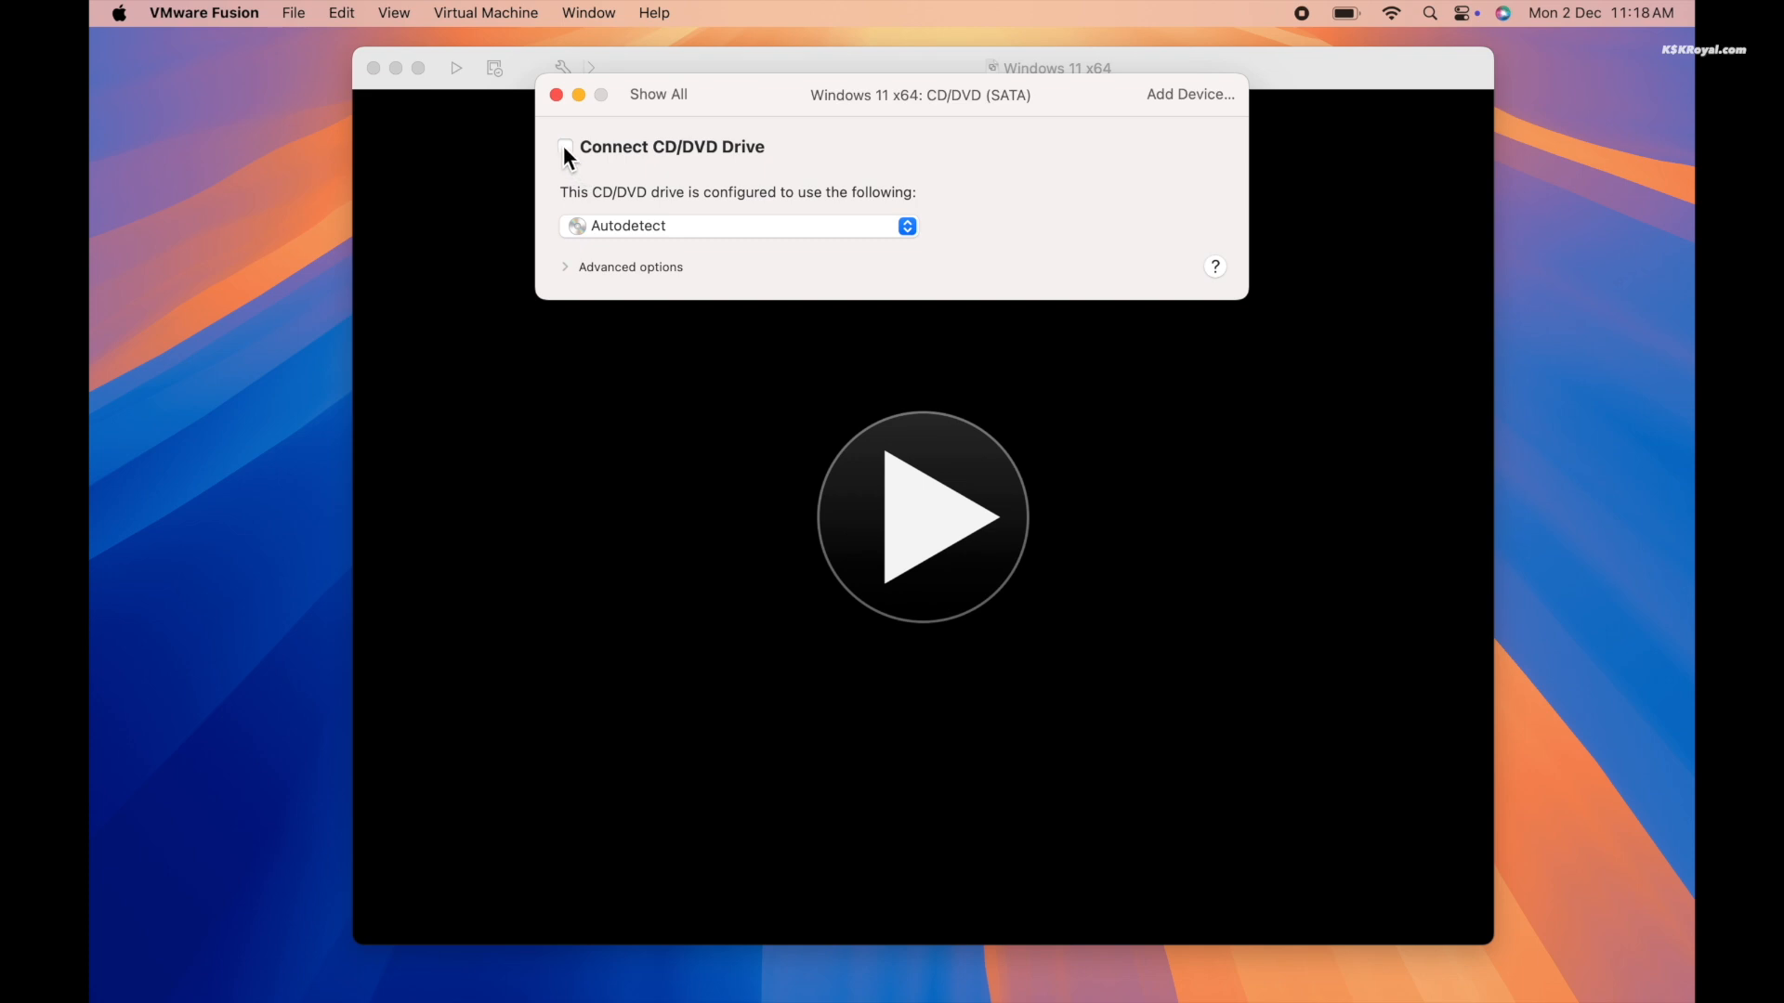
left_click(826, 240)
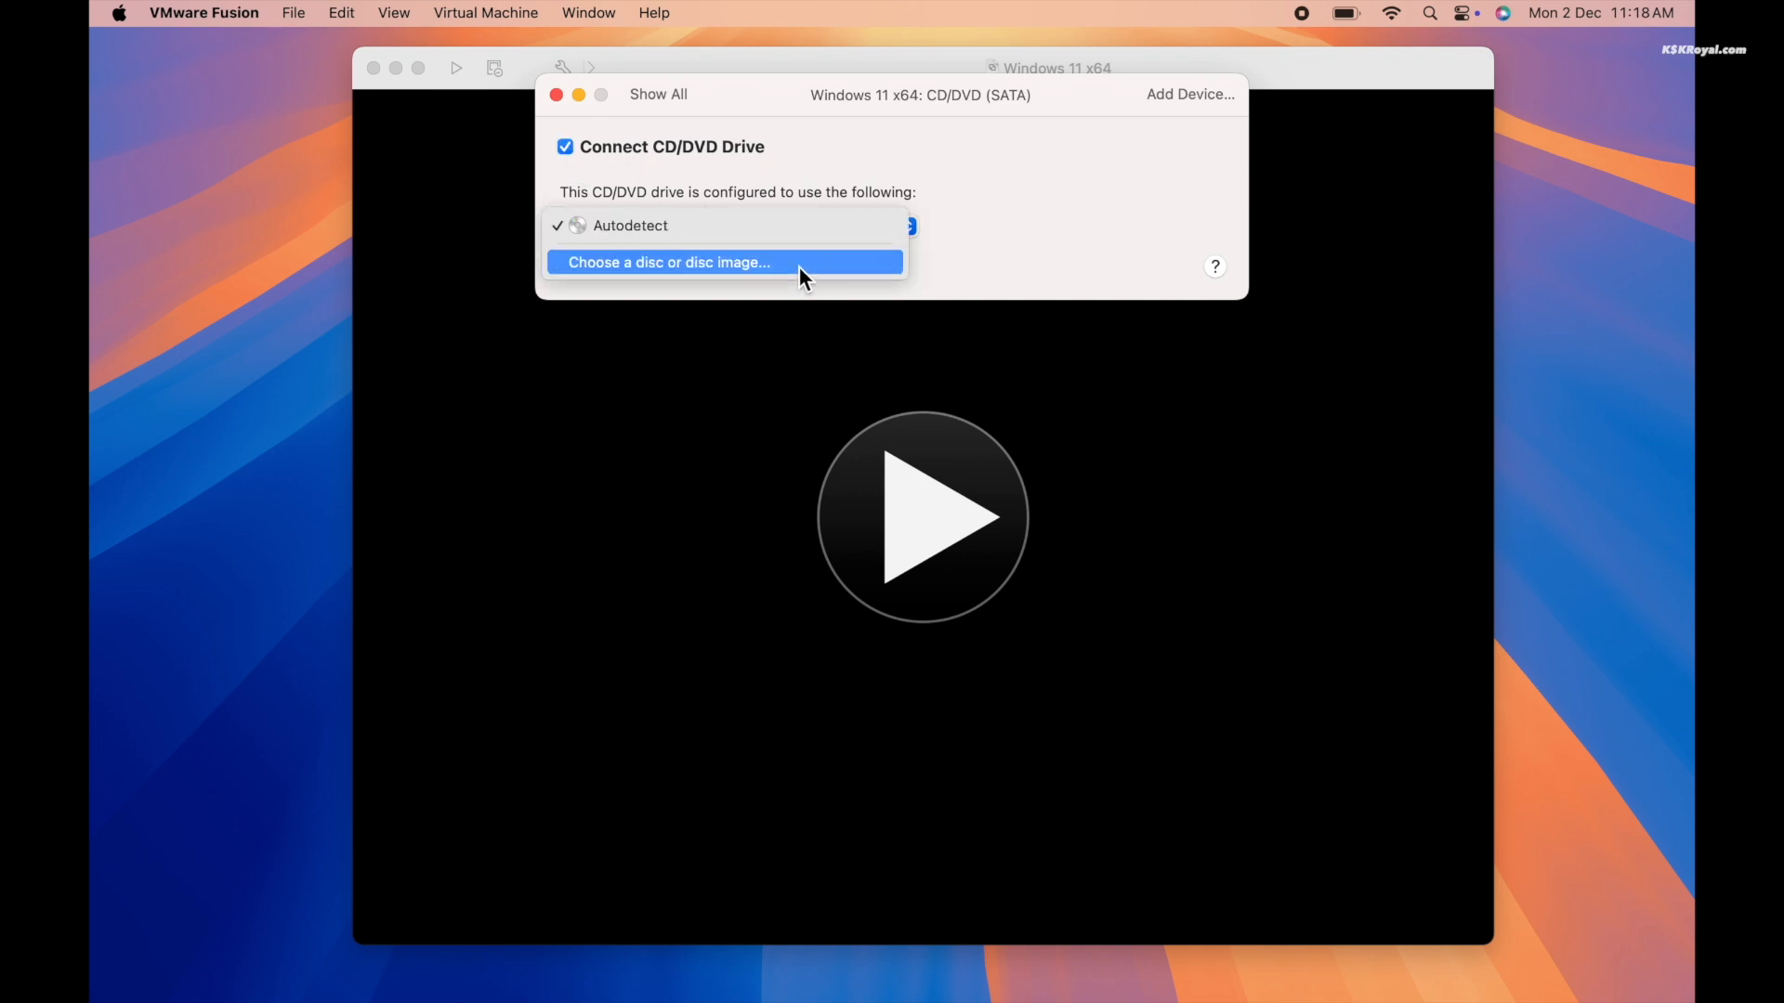
left_click(799, 265)
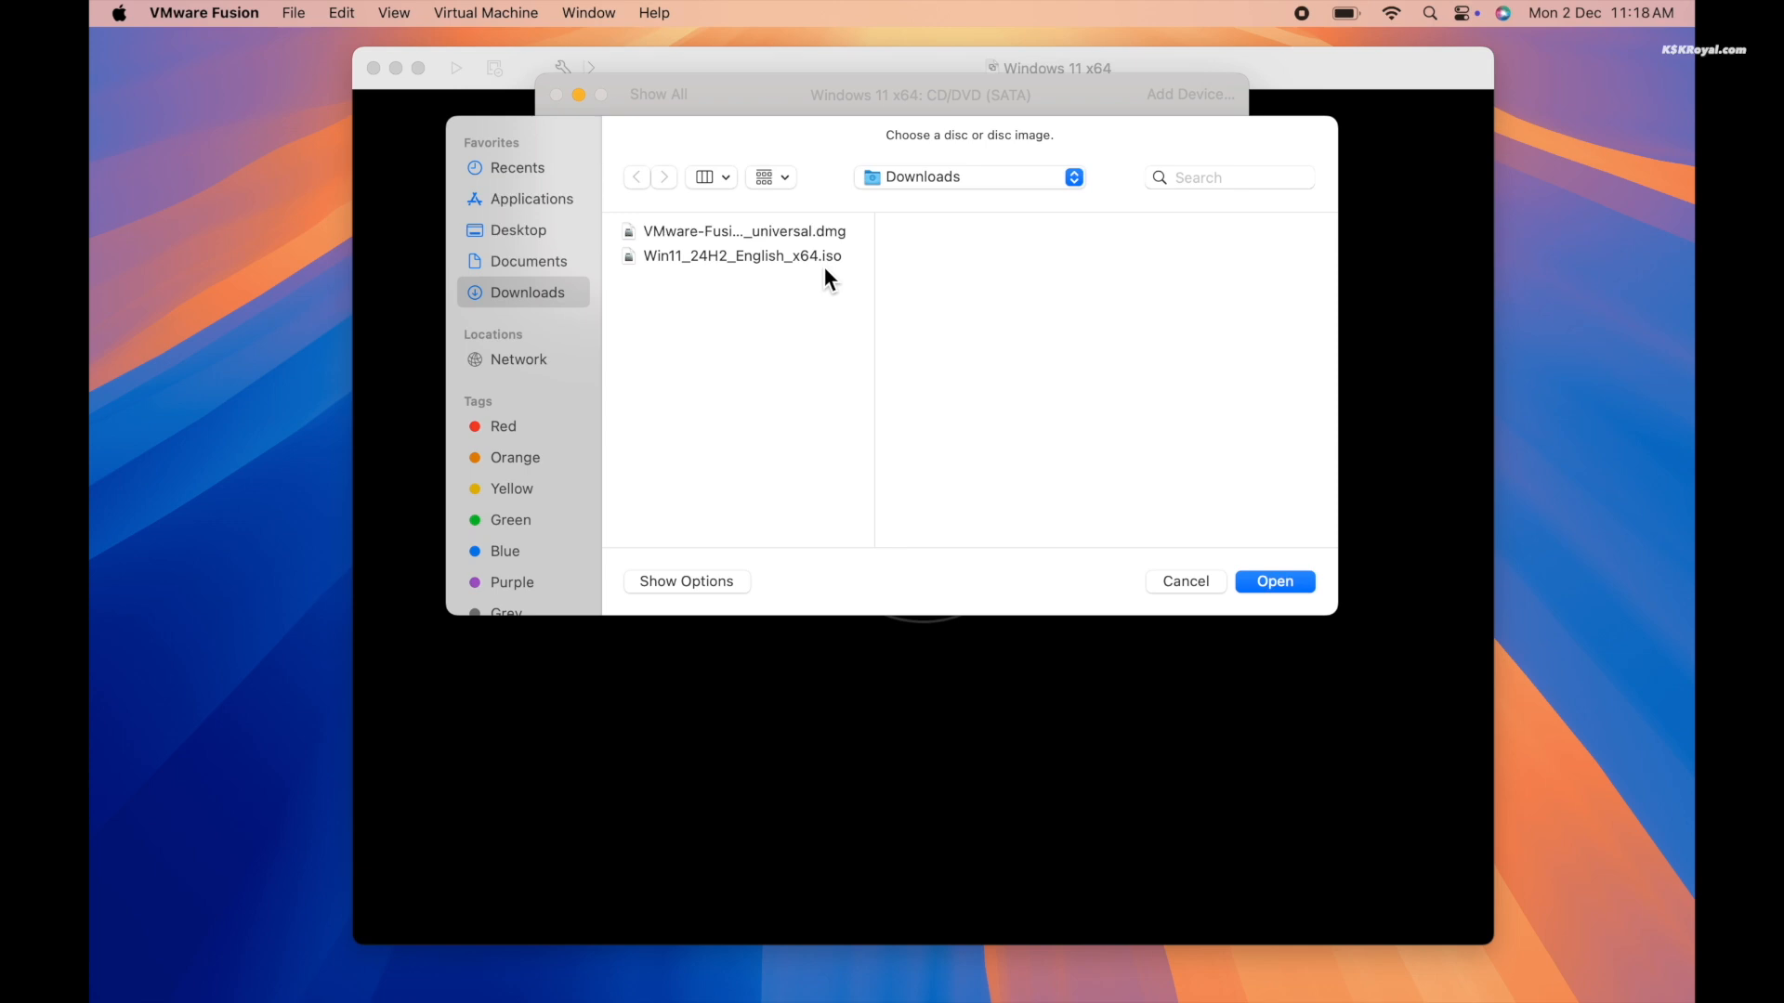
left_click(807, 254)
scroll(1022, 446, "down", 2)
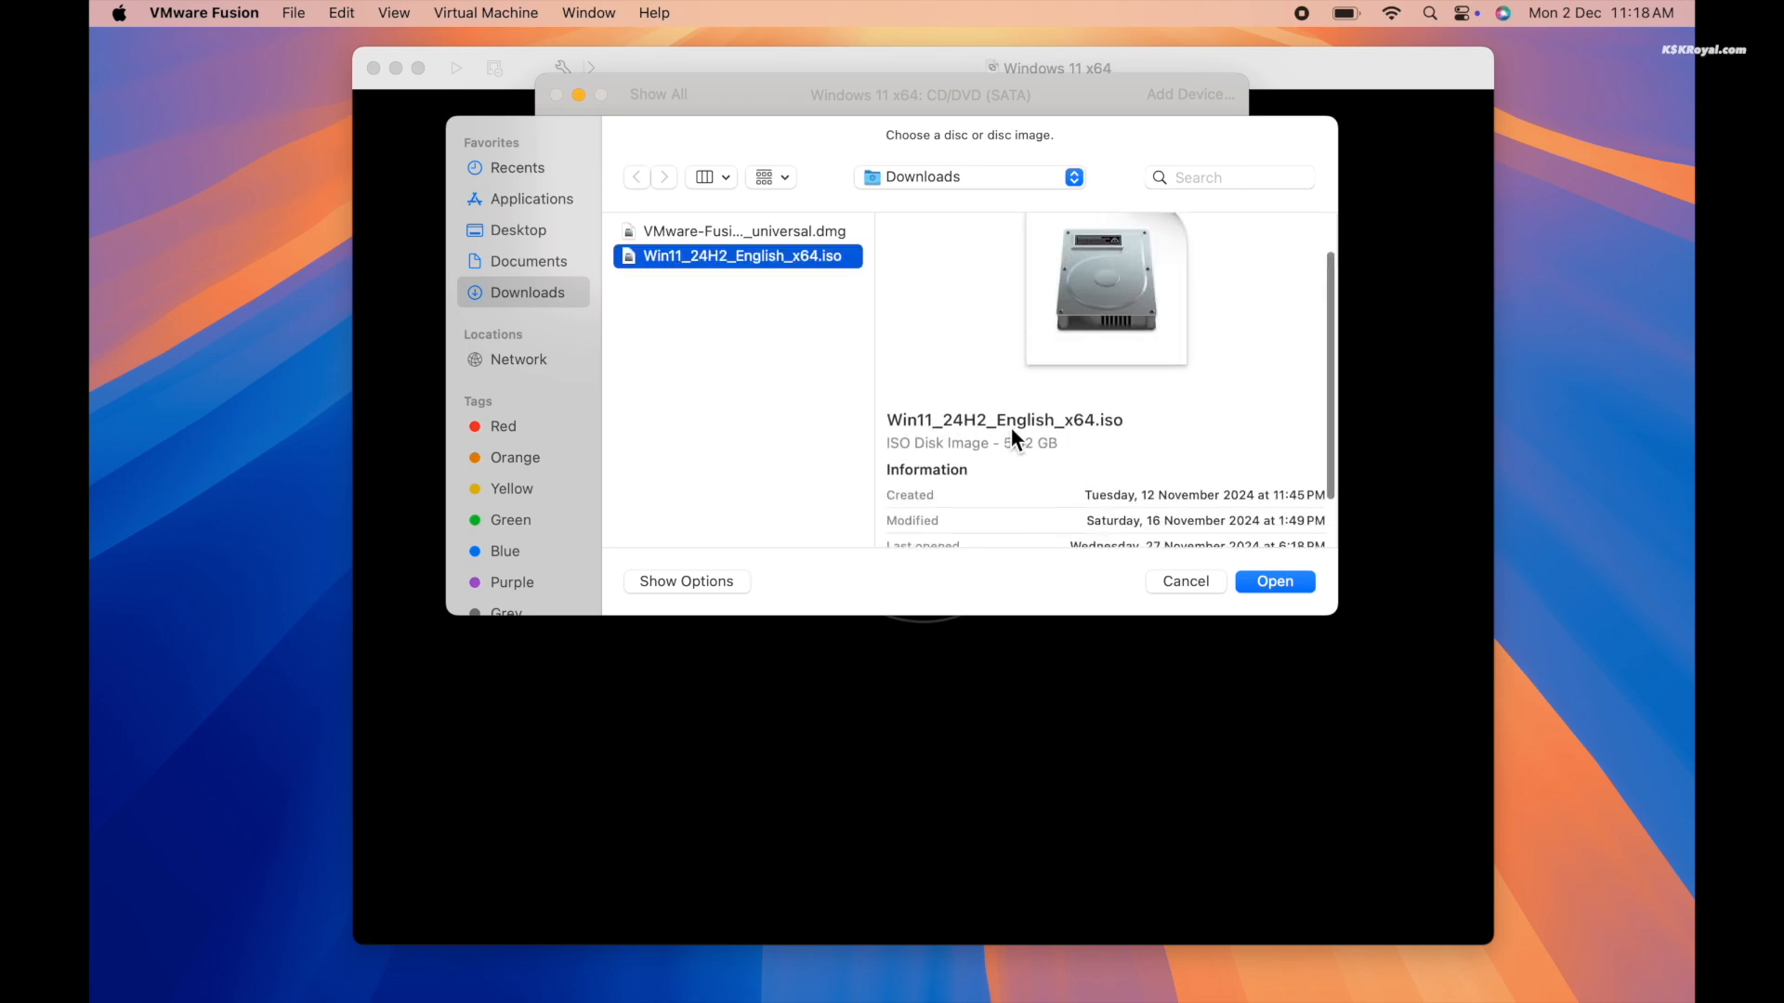
scroll(1070, 422, "up", 2)
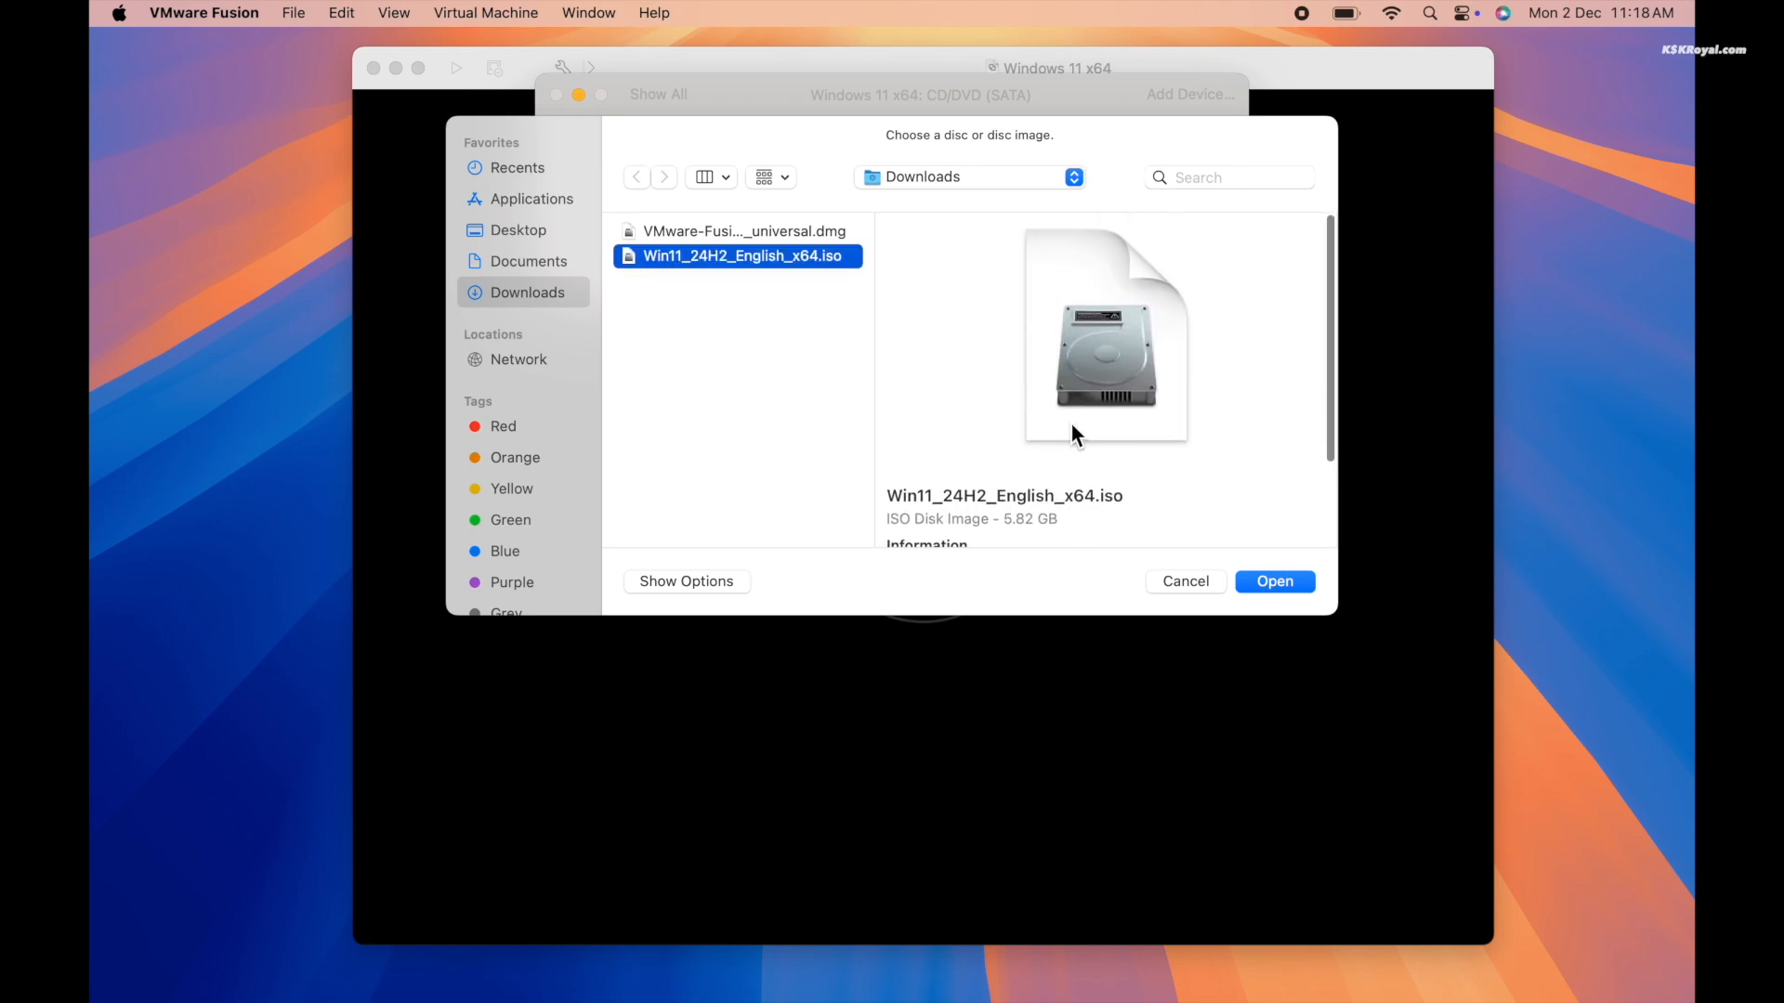
scroll(1254, 510, "down", 1)
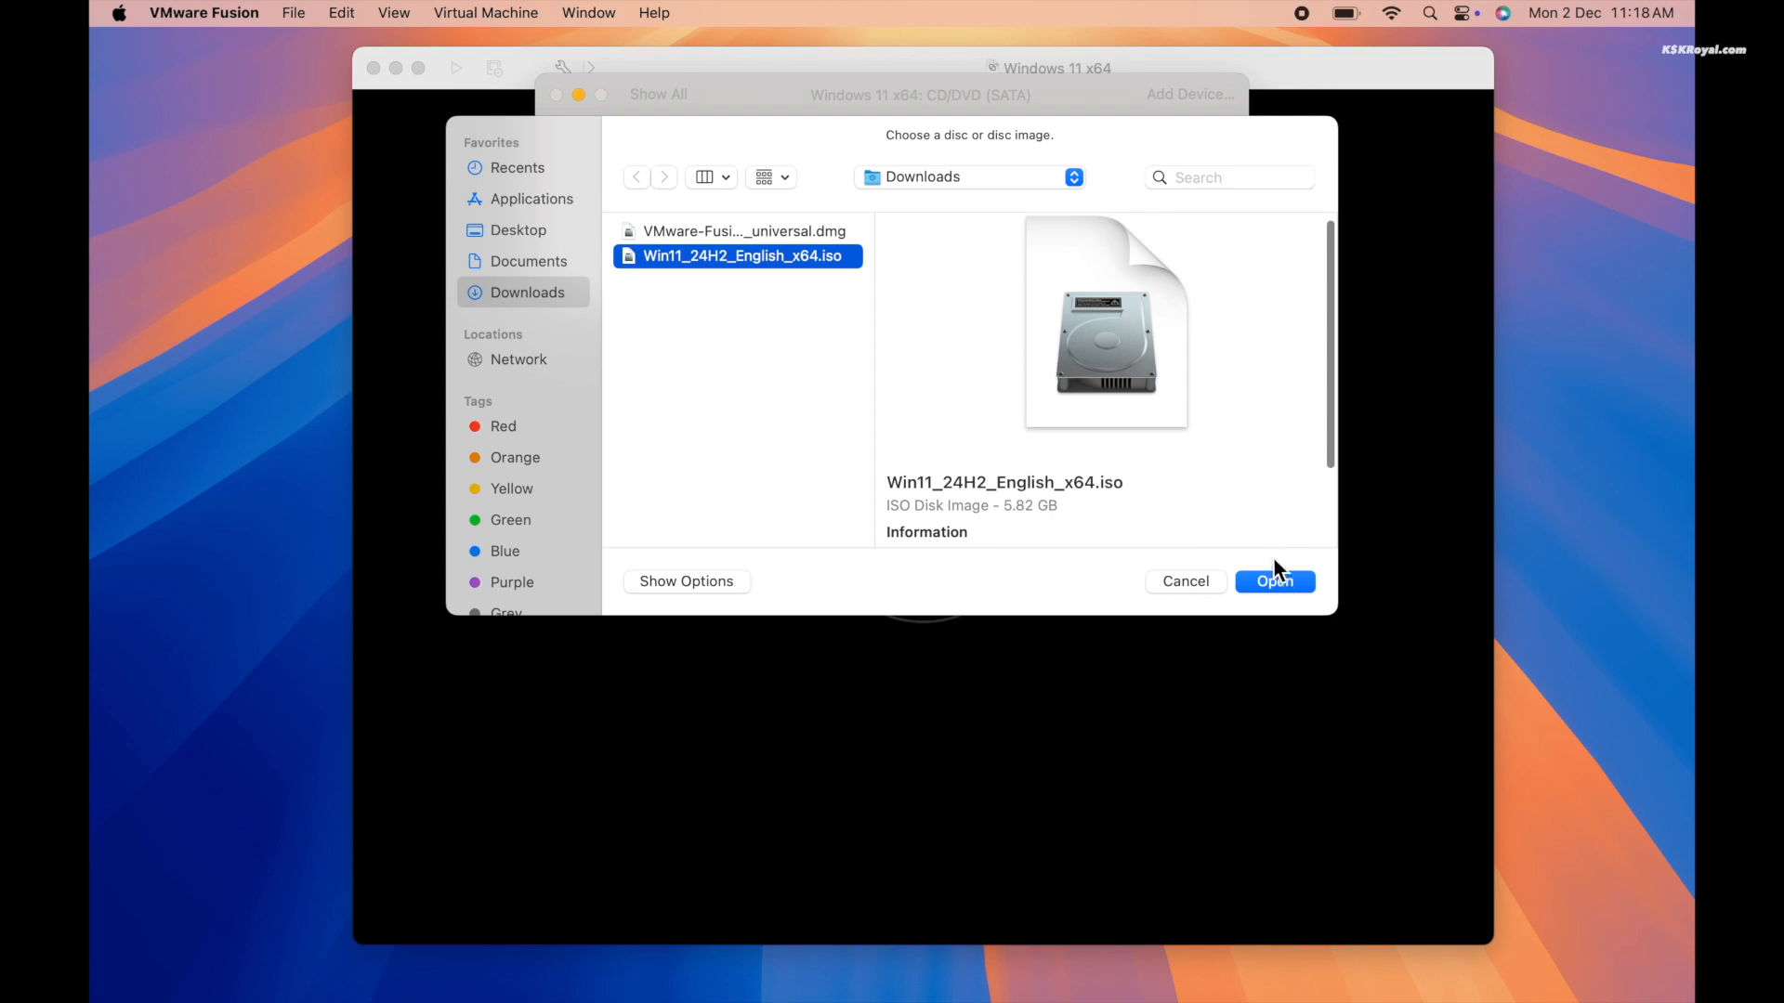
left_click(1275, 578)
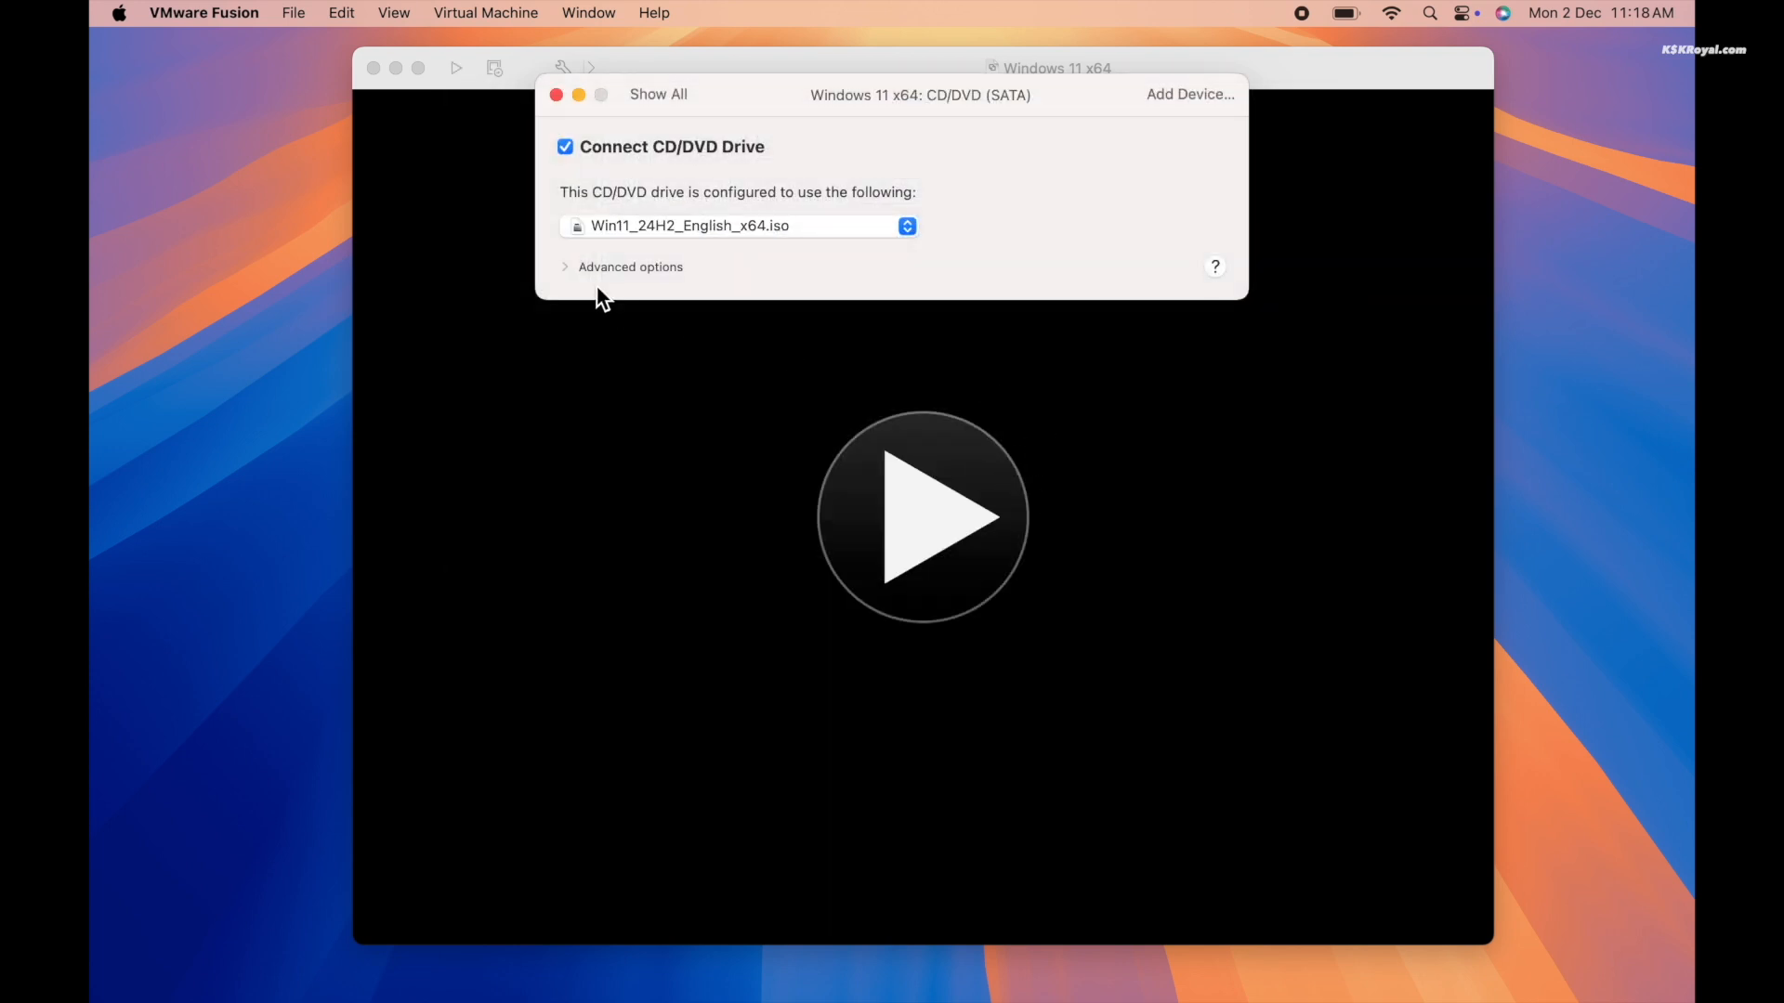
left_click(564, 268)
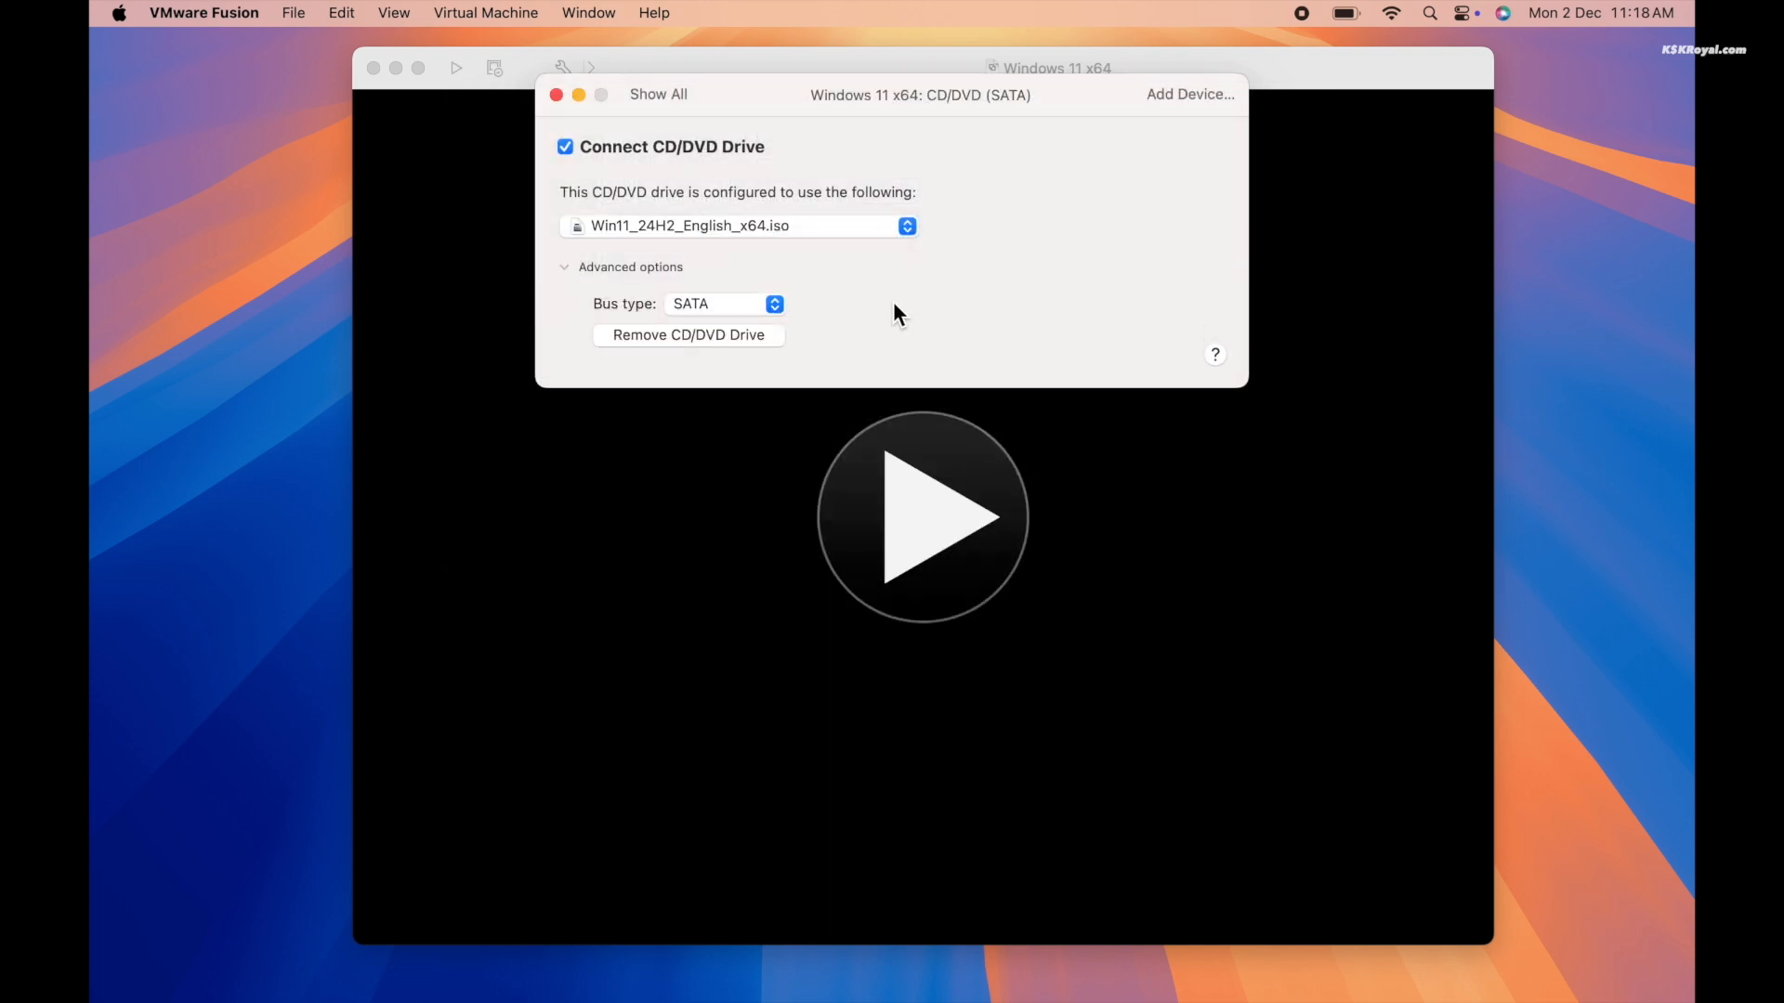
left_click(656, 95)
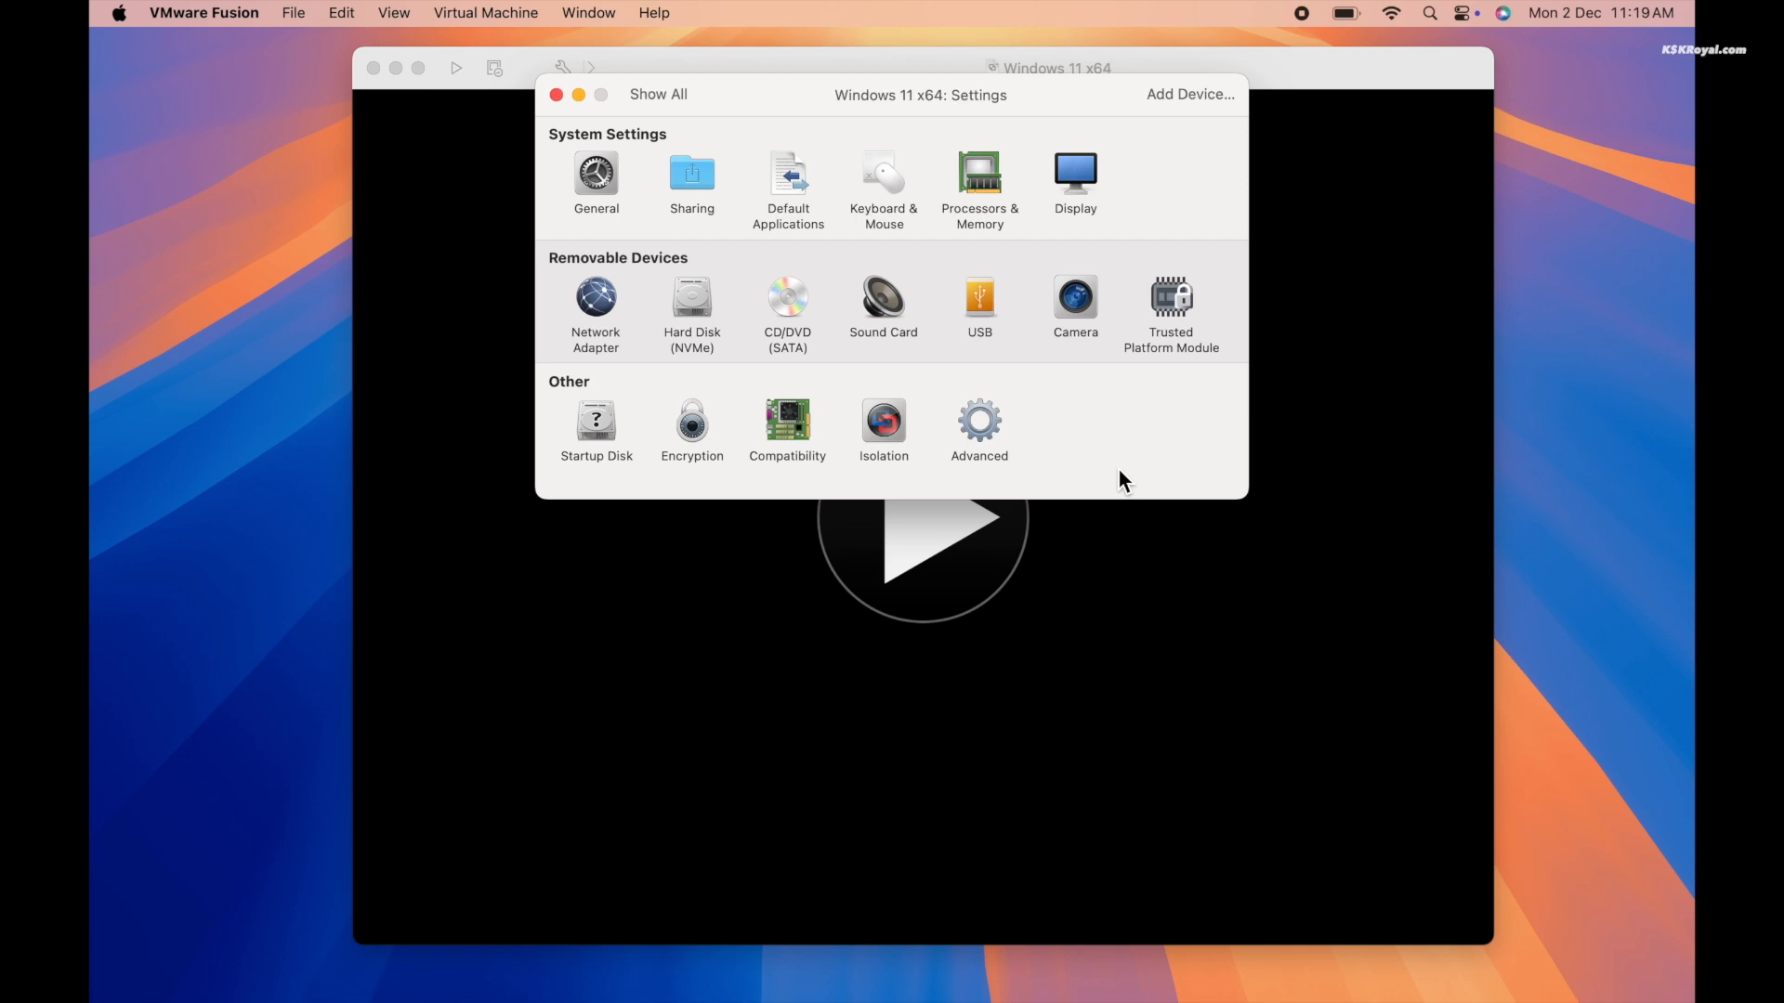
Step: Enable Disable Side Channel Mitigations in the virtual machine's advanced settings and close the settings
left_click(989, 420)
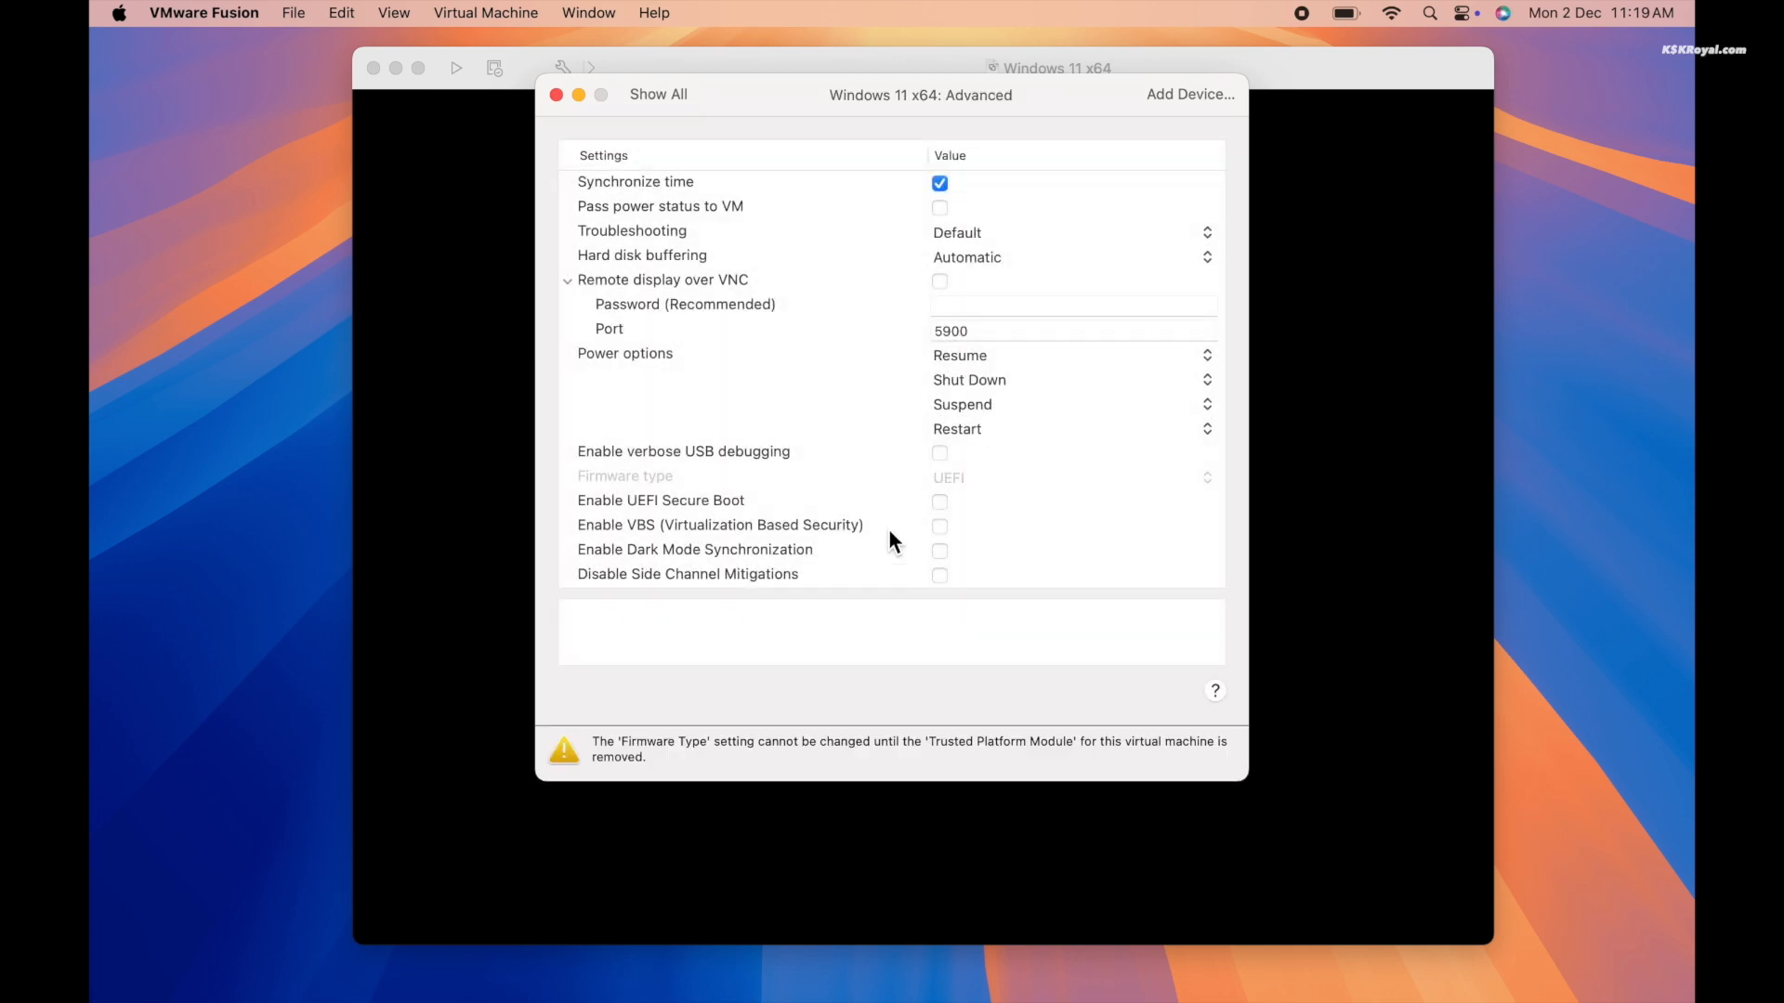
left_click(699, 576)
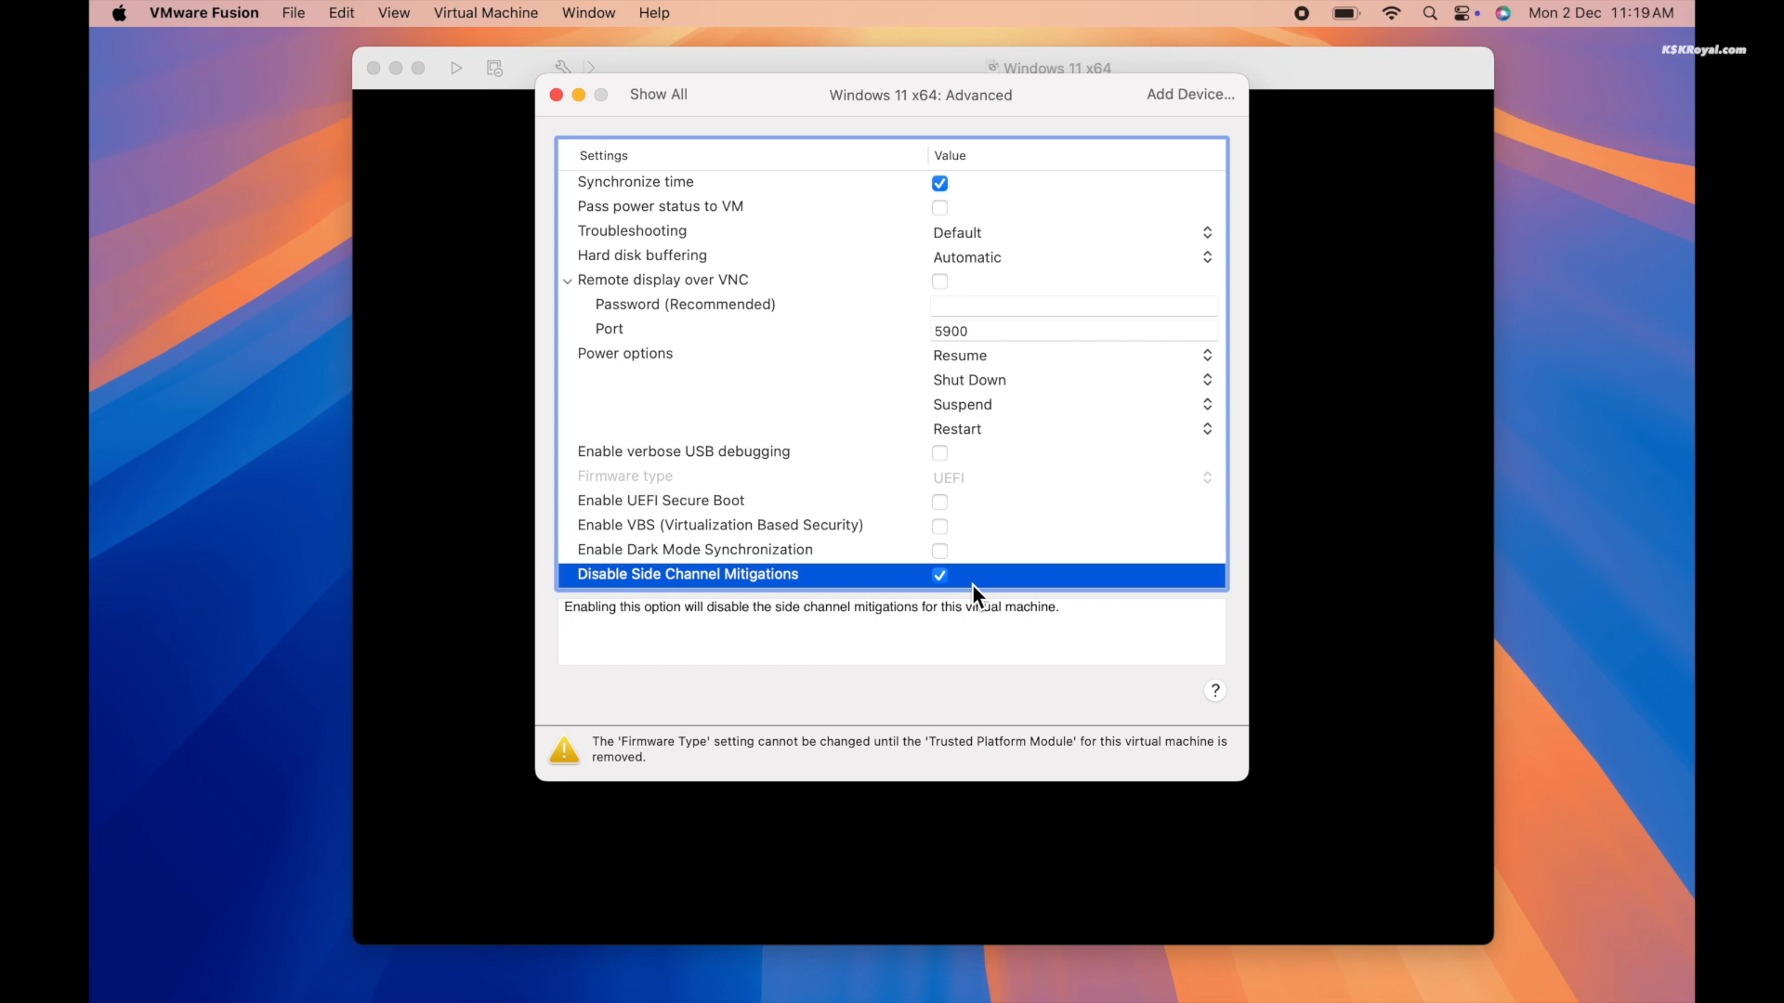
left_click(556, 95)
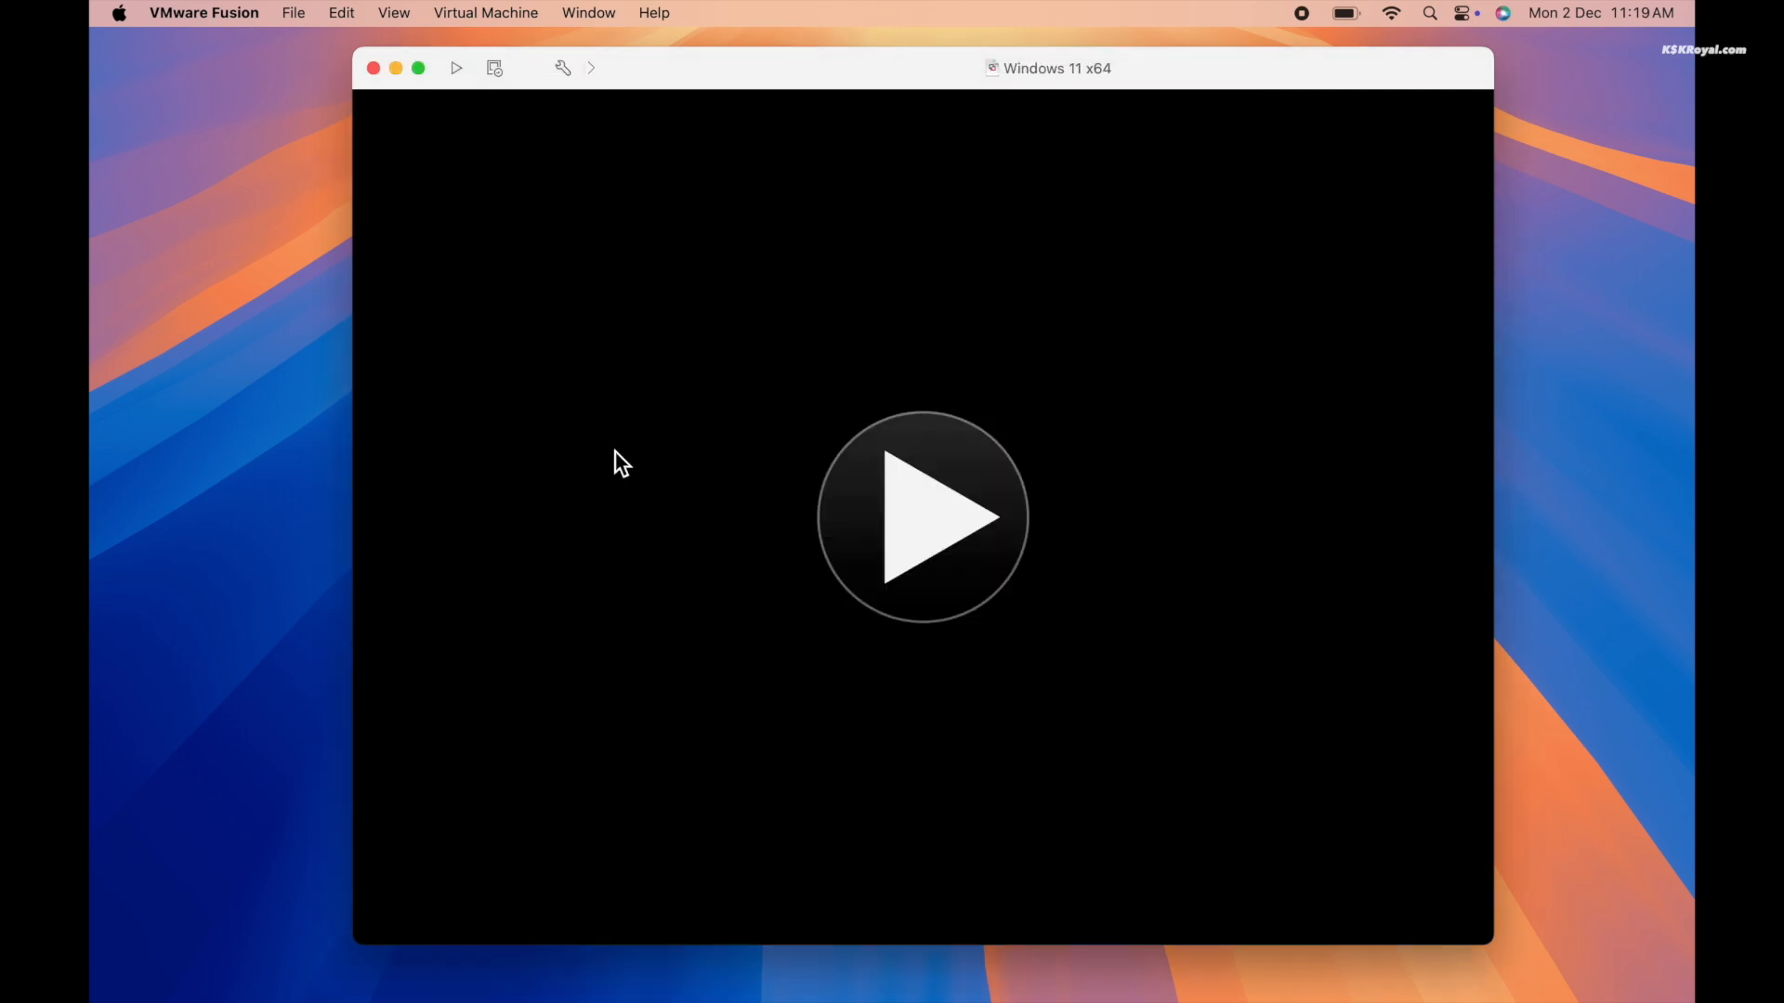
Step: Start the Windows 11 x64 virtual machine and boot it from the CD or DVD into Windows 11 Setup
left_click(957, 503)
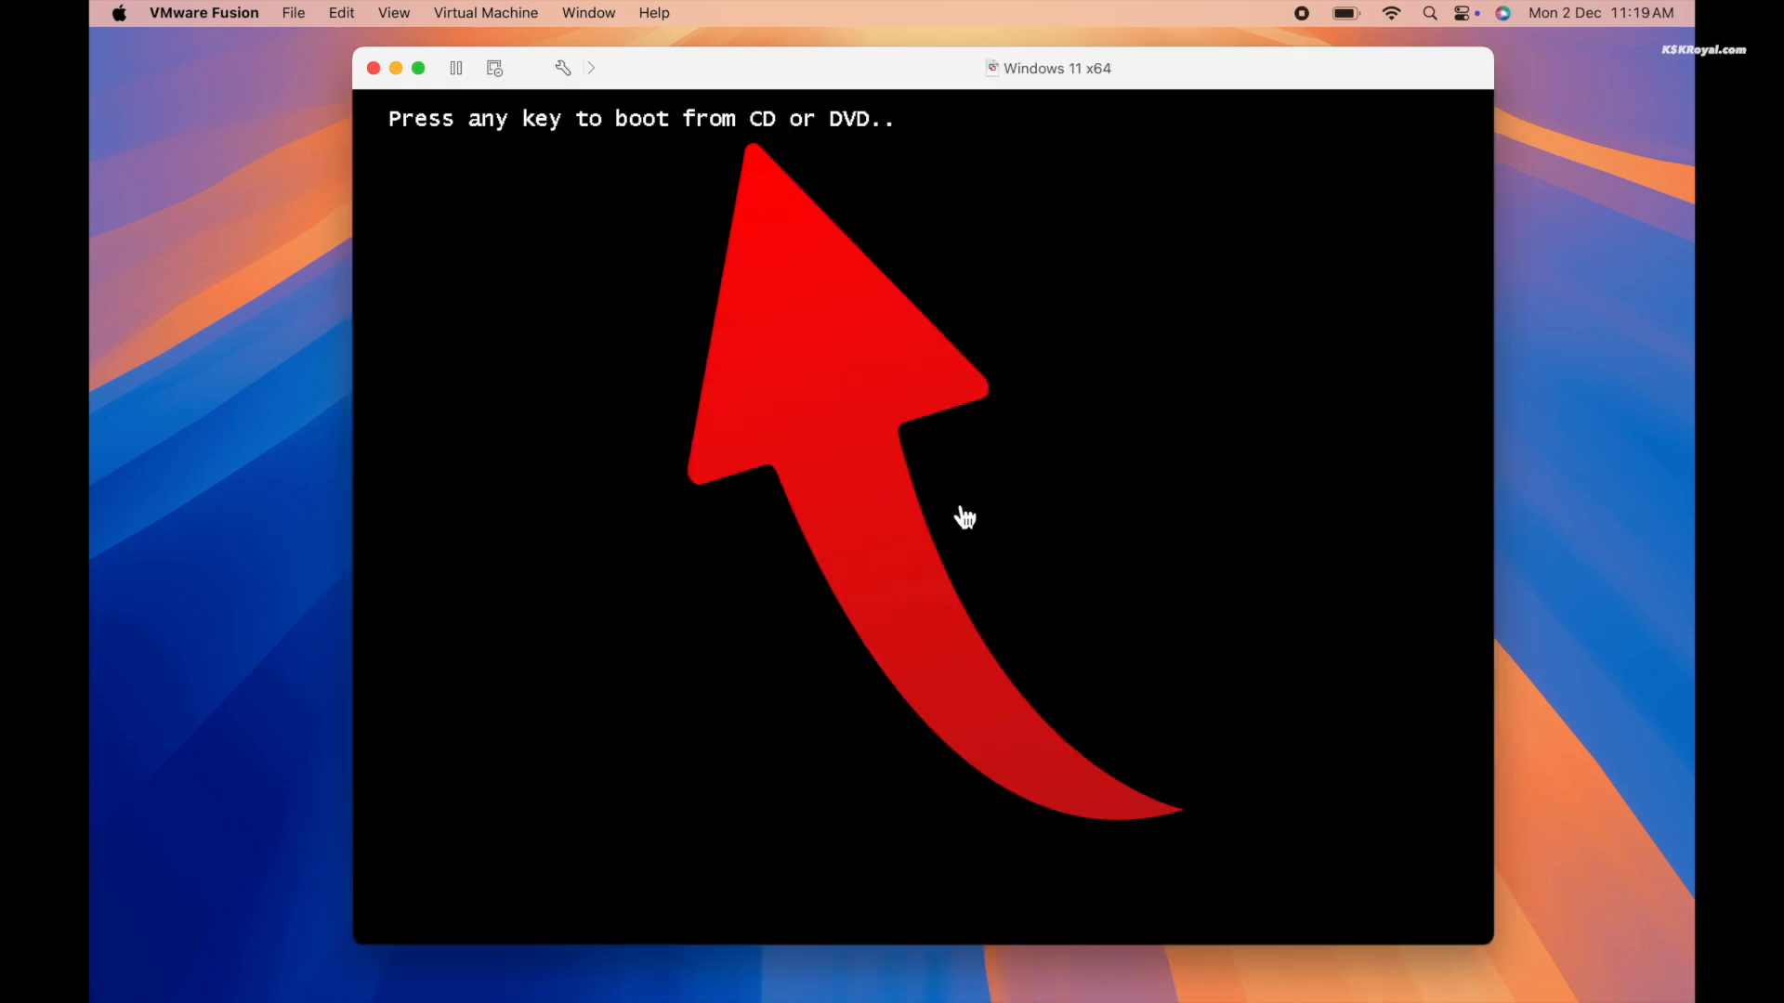
left_click(965, 517)
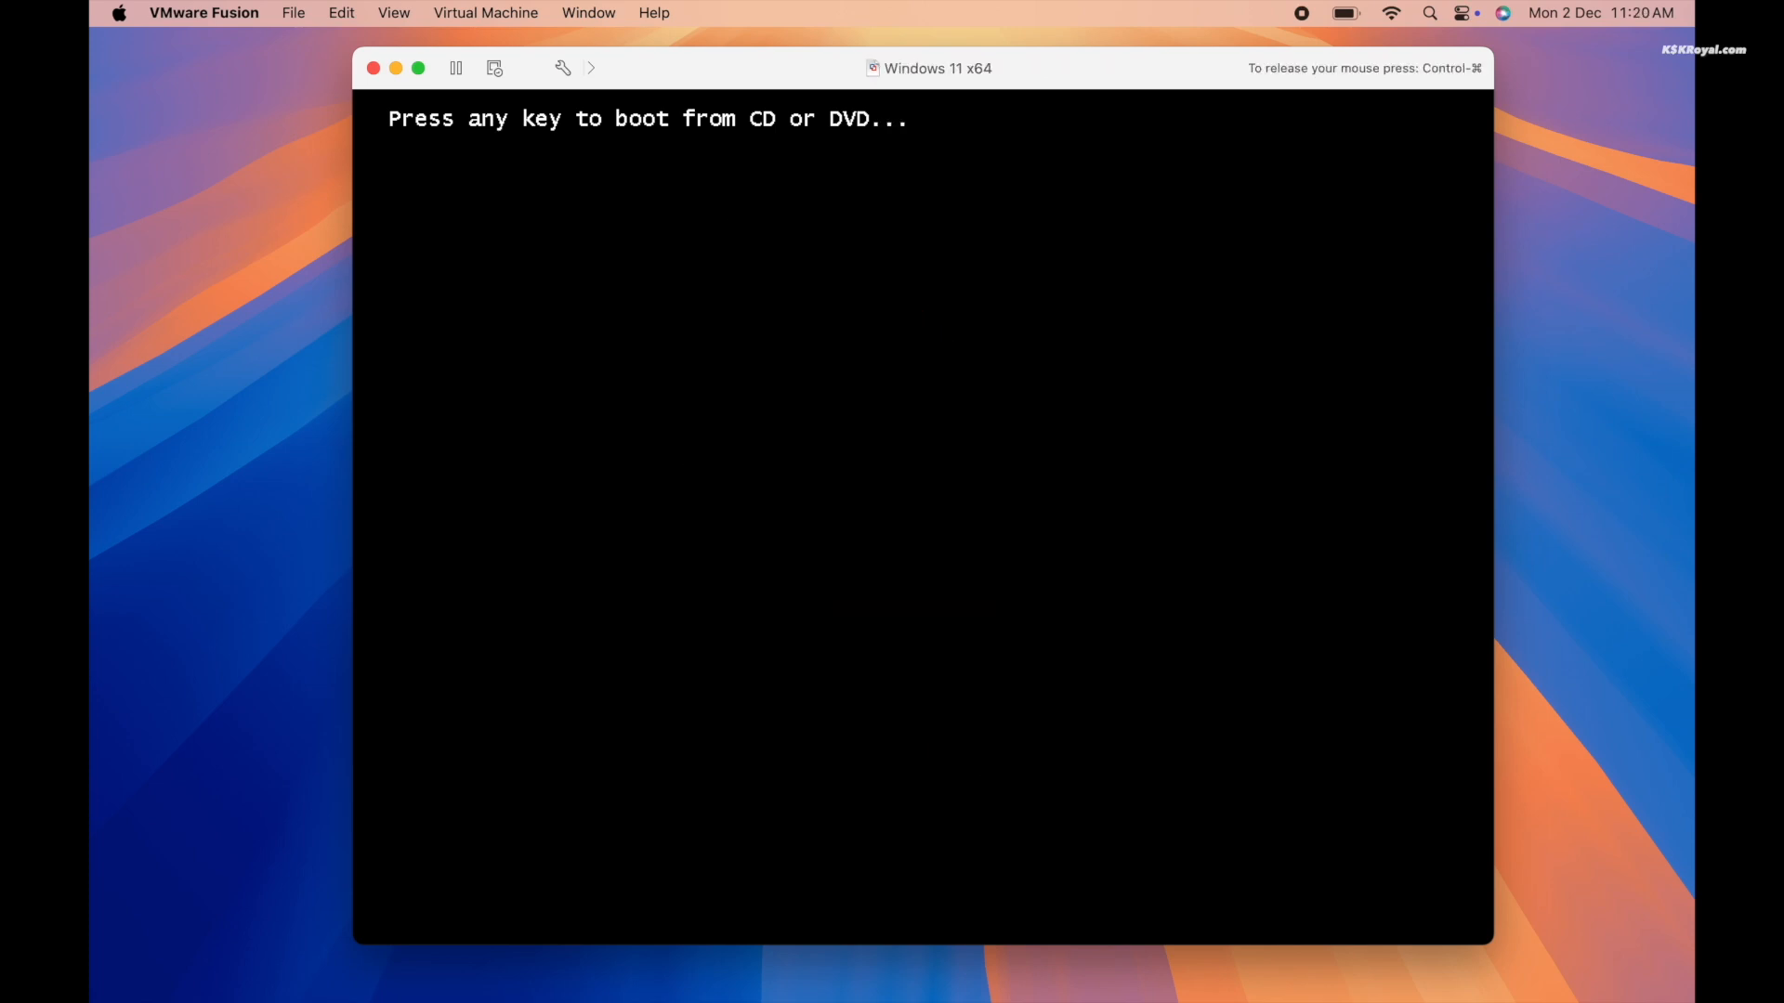
key("Return")
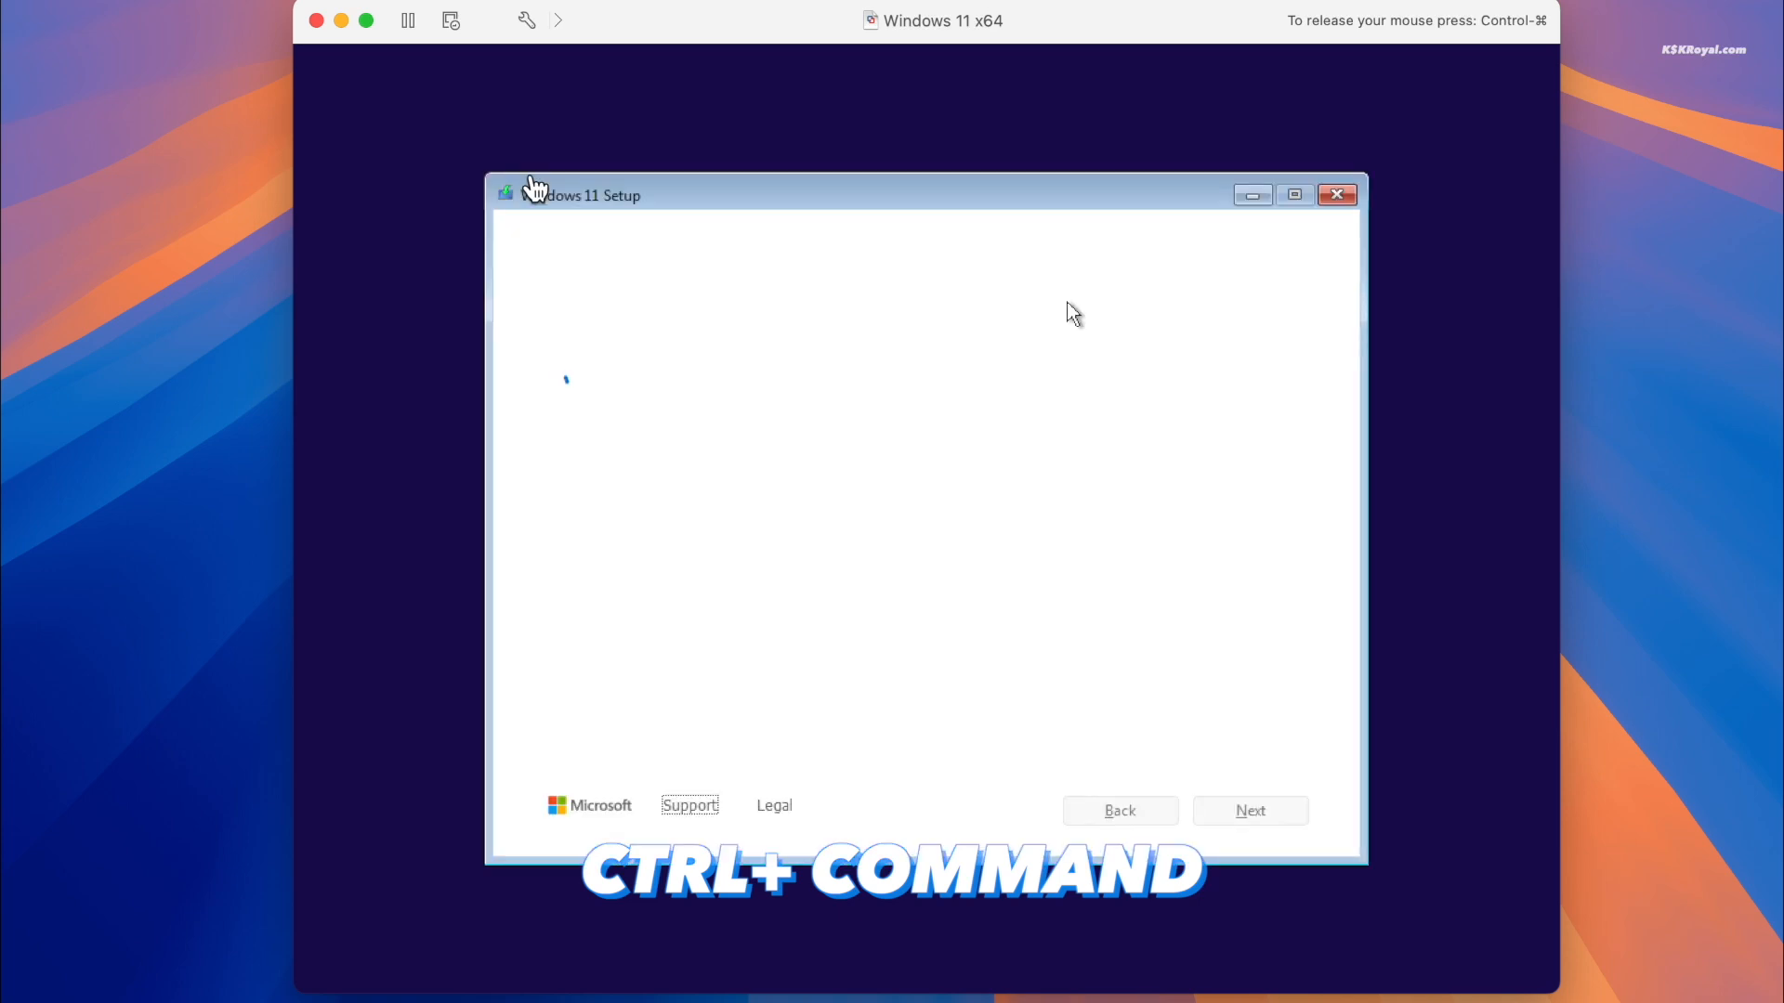
Step: Release the mouse from the virtual machine to the Mac desktop and return control to Windows 11 Setup
key("ctrl+super")
left_click(71, 292)
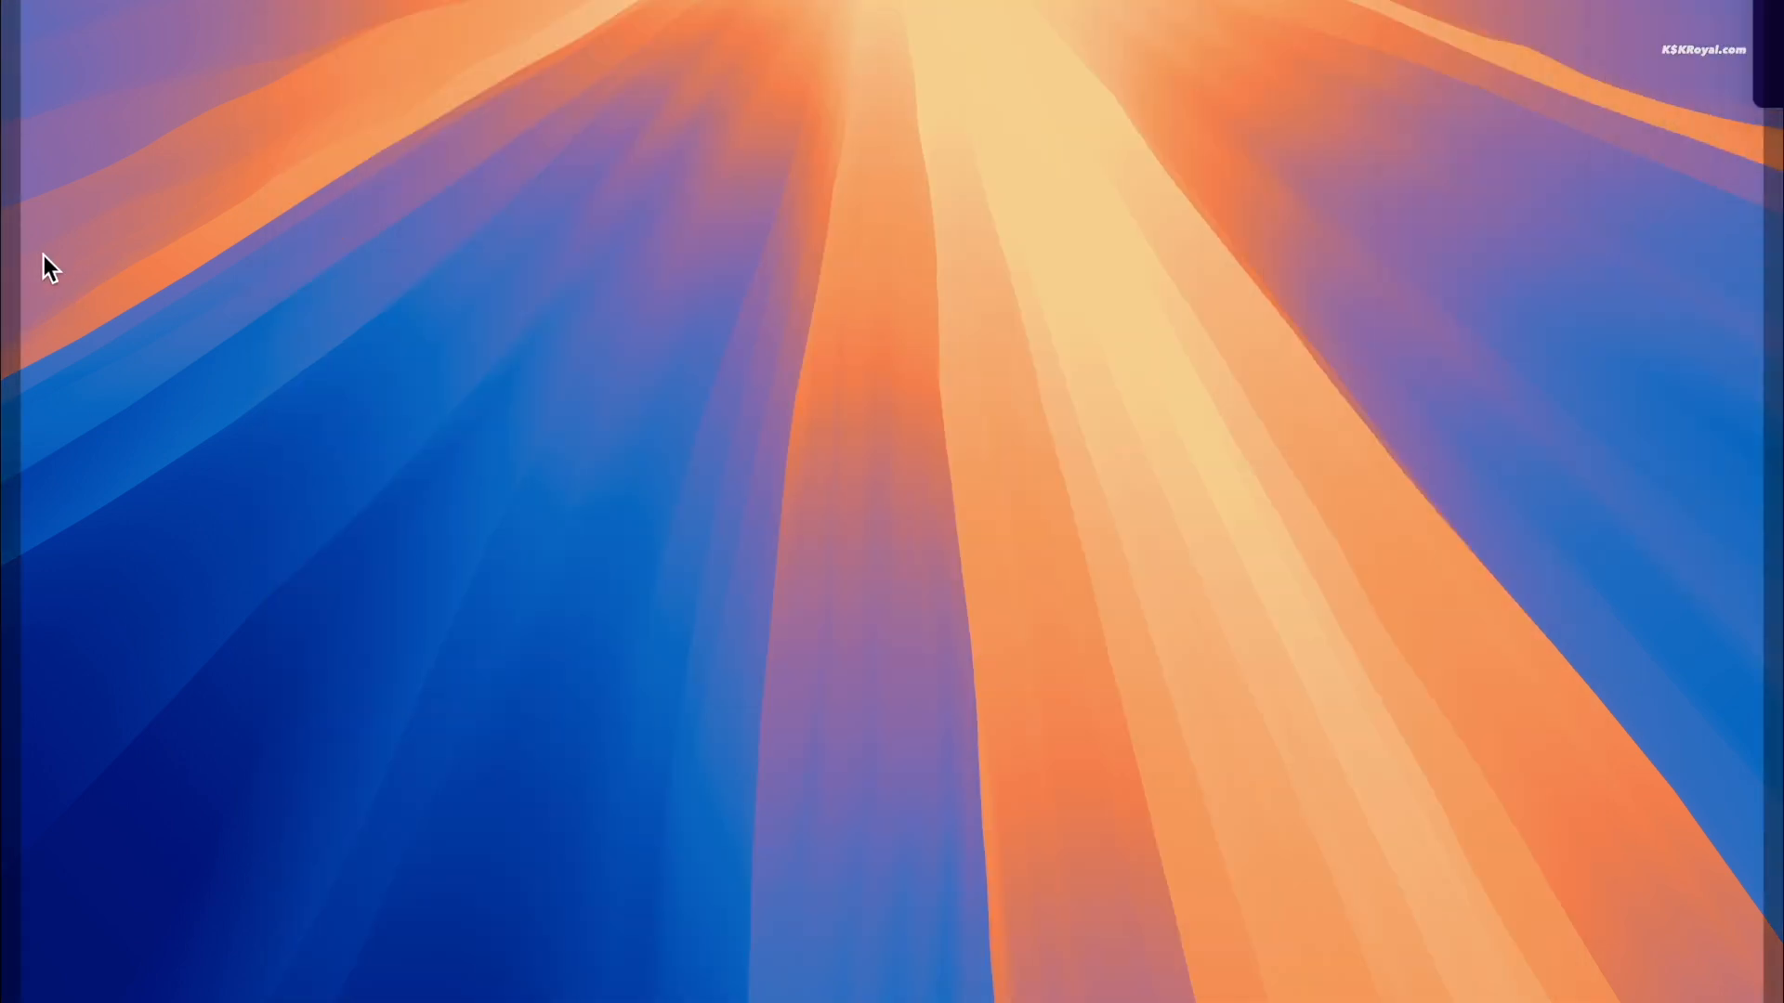
left_click(35, 319)
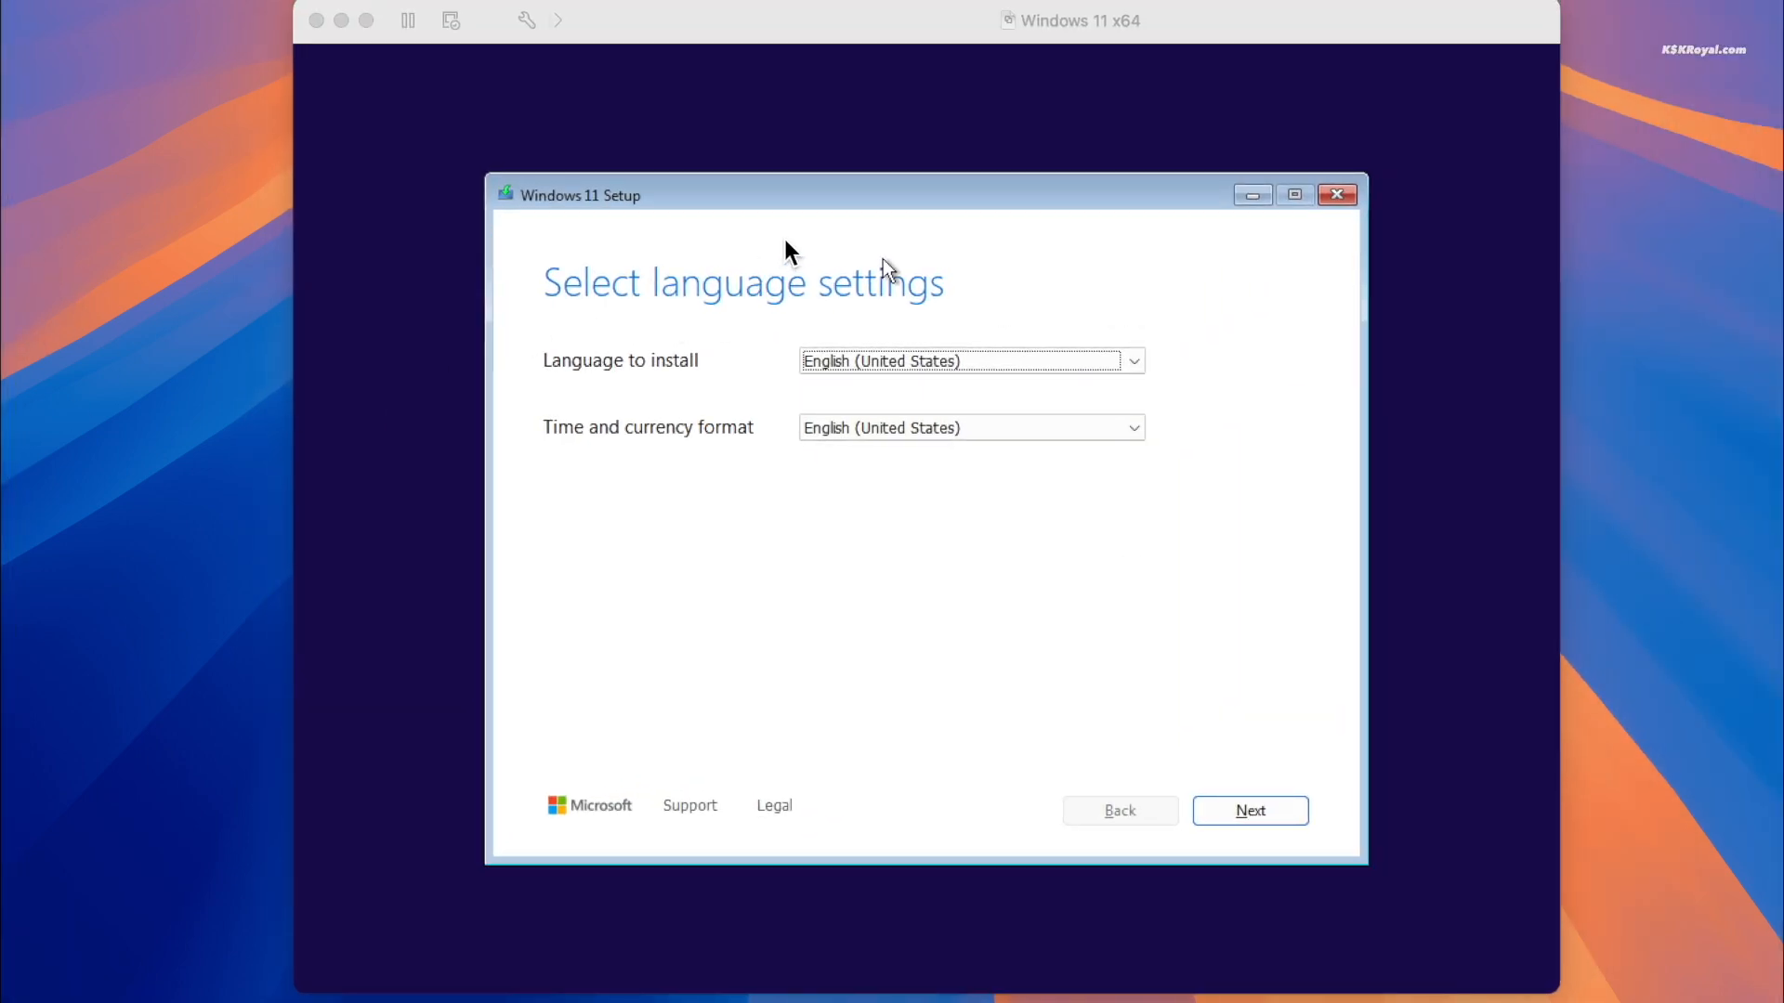
left_click(883, 263)
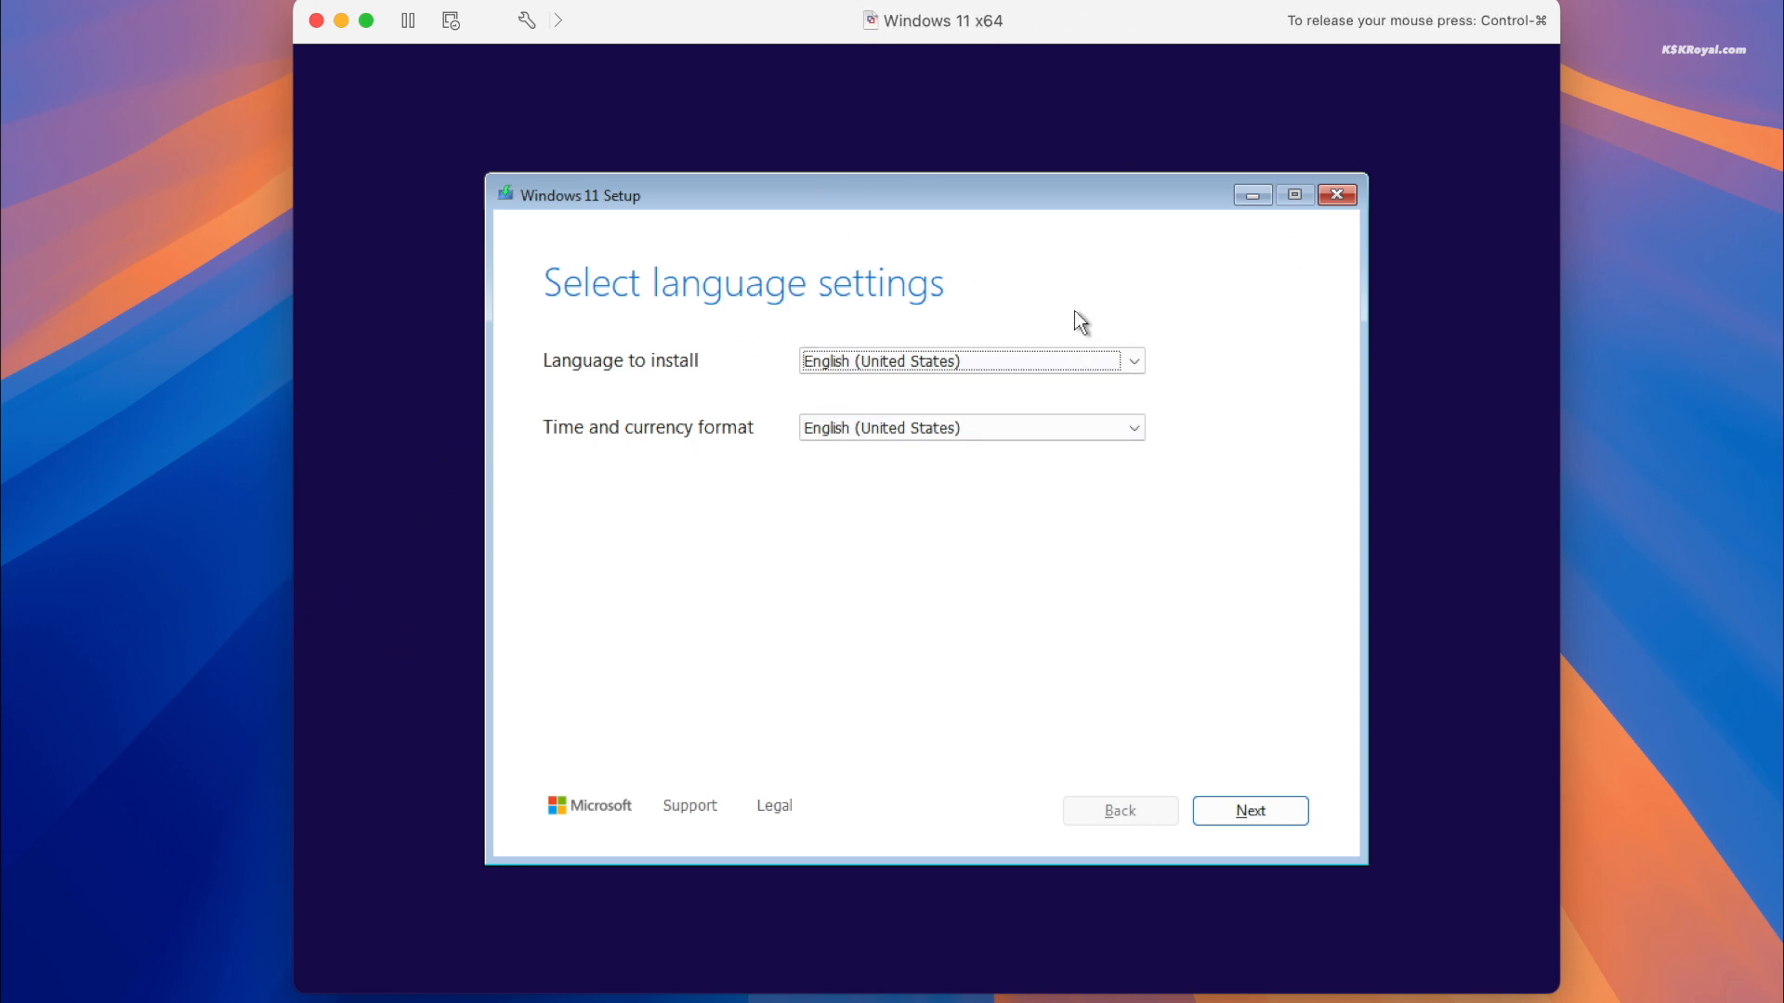
Step: Accept English (United States) and the US keyboard, and choose Install Windows 11, agreeing that everything will be deleted
left_click(1274, 814)
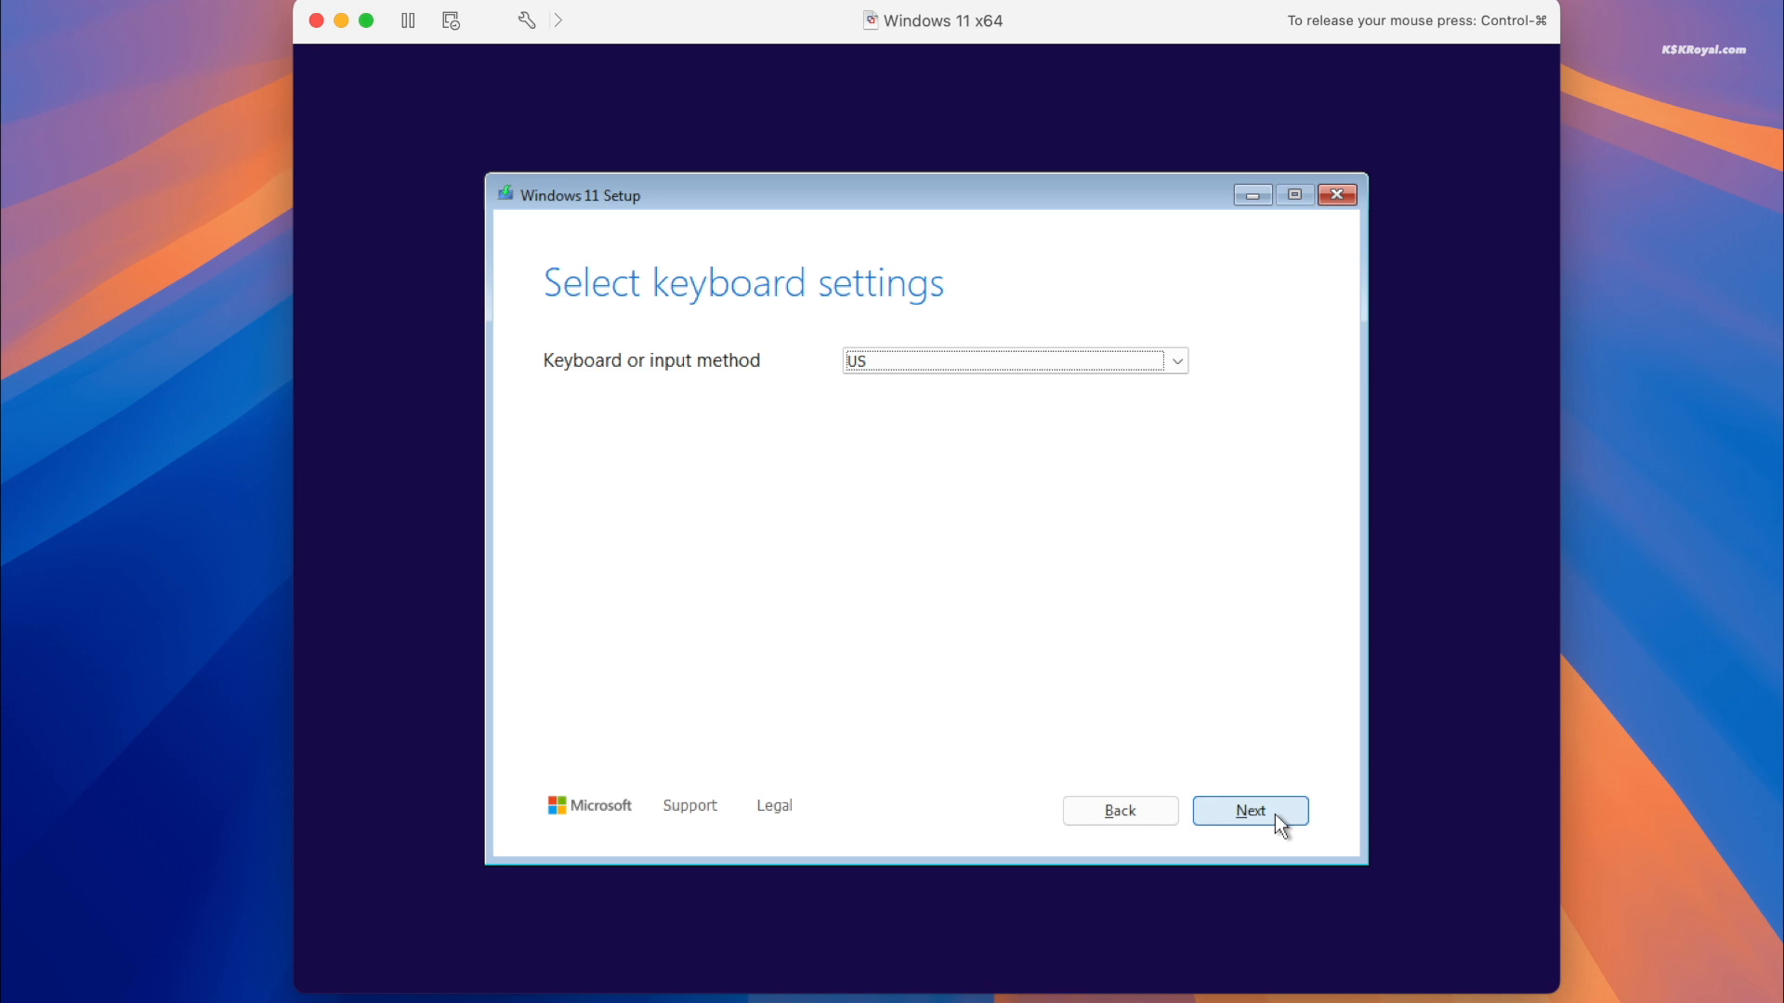
left_click(1282, 800)
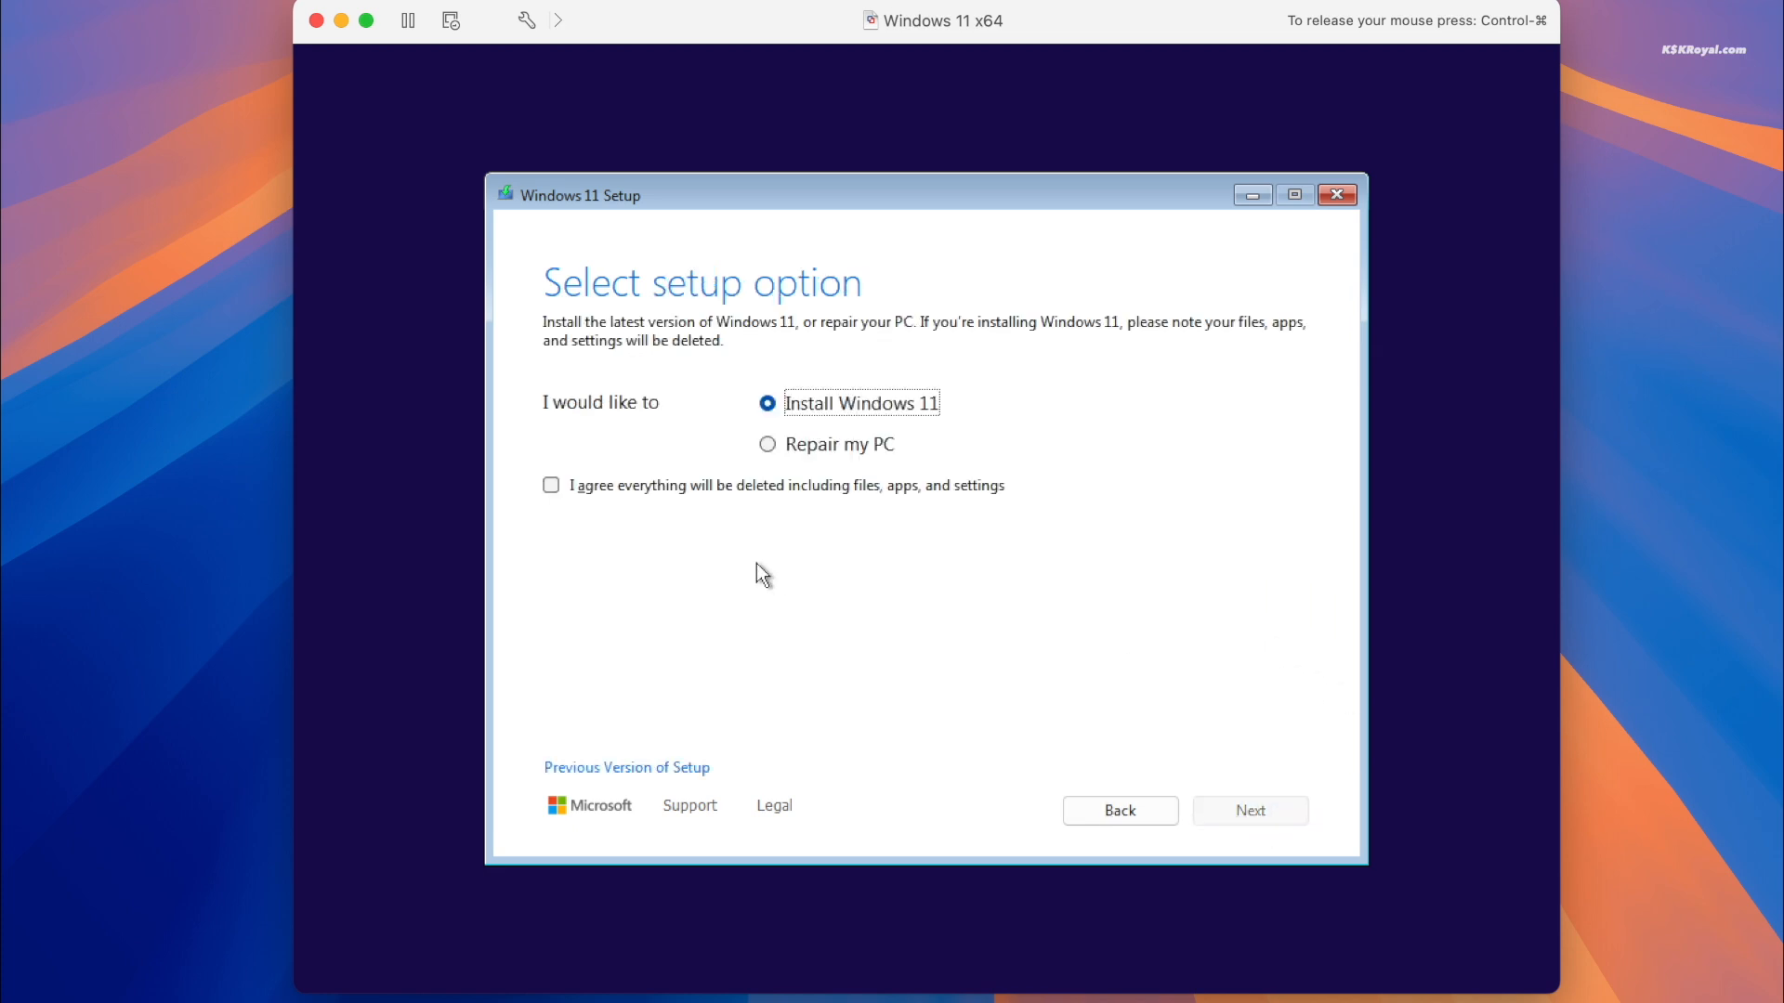
left_click(637, 491)
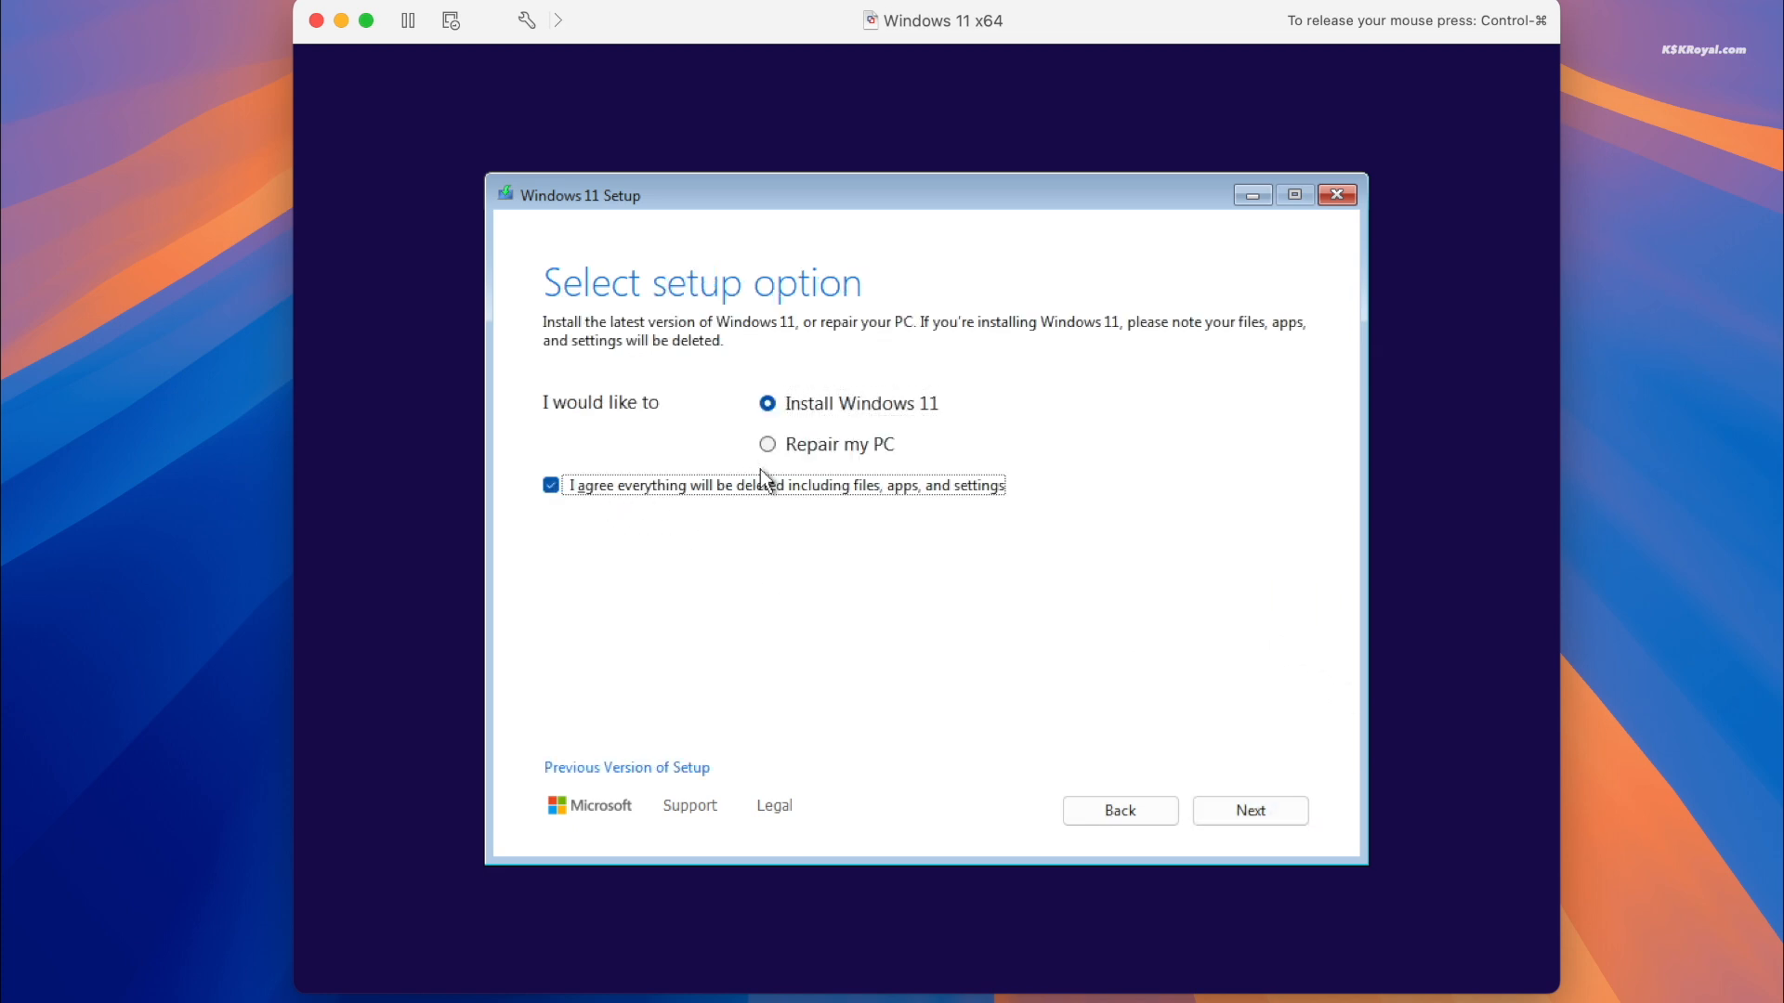
left_click(1275, 806)
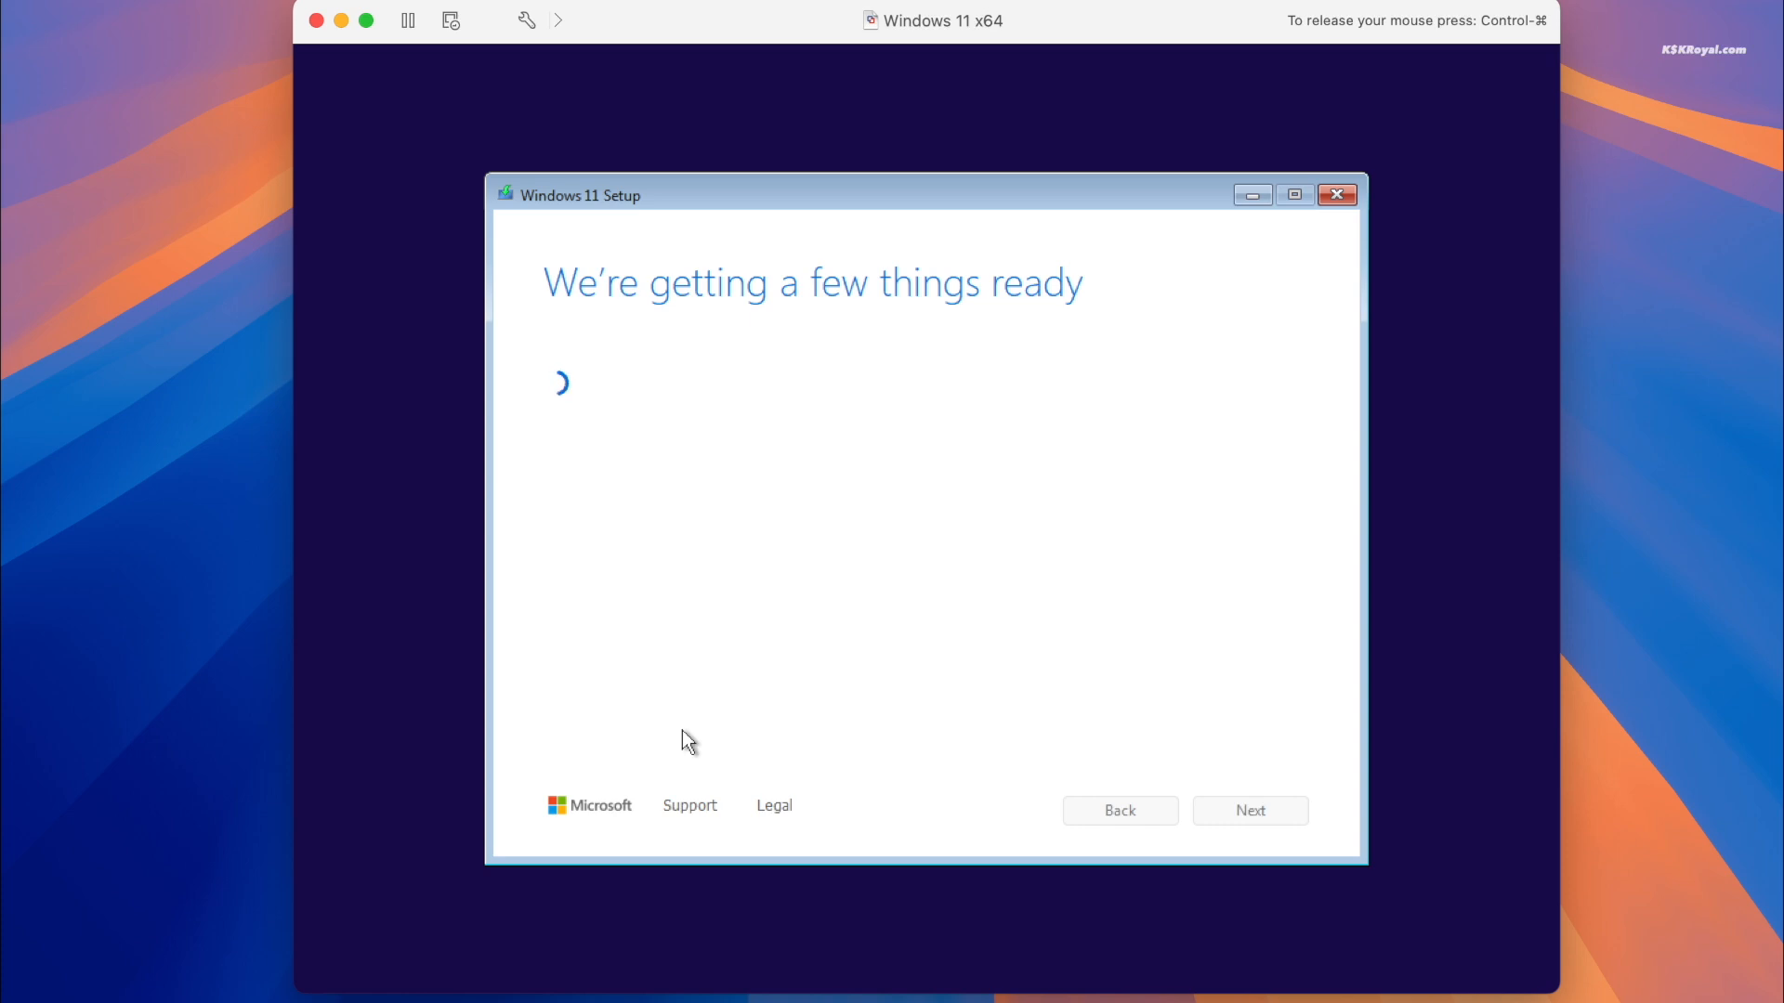
Step: Select the Windows 11 Pro image for installation and accept the applicable notices and license terms
left_click(664, 531)
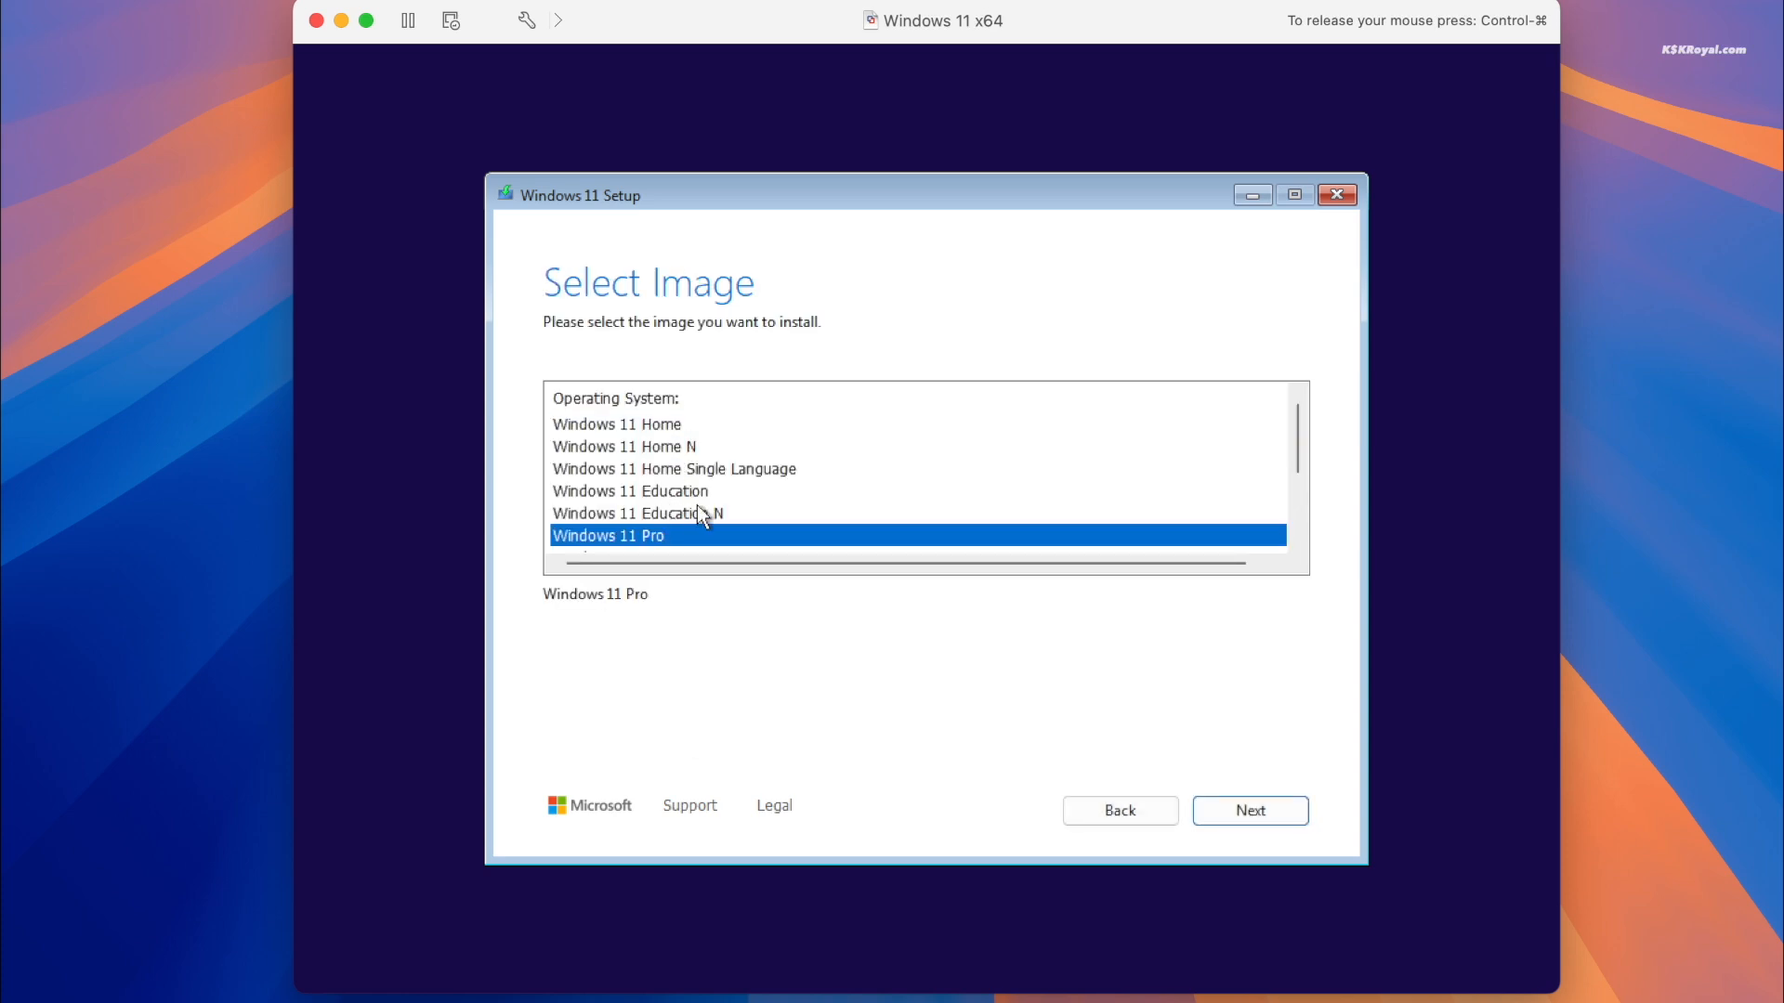
scroll(697, 505, "down", 3)
left_click(1252, 810)
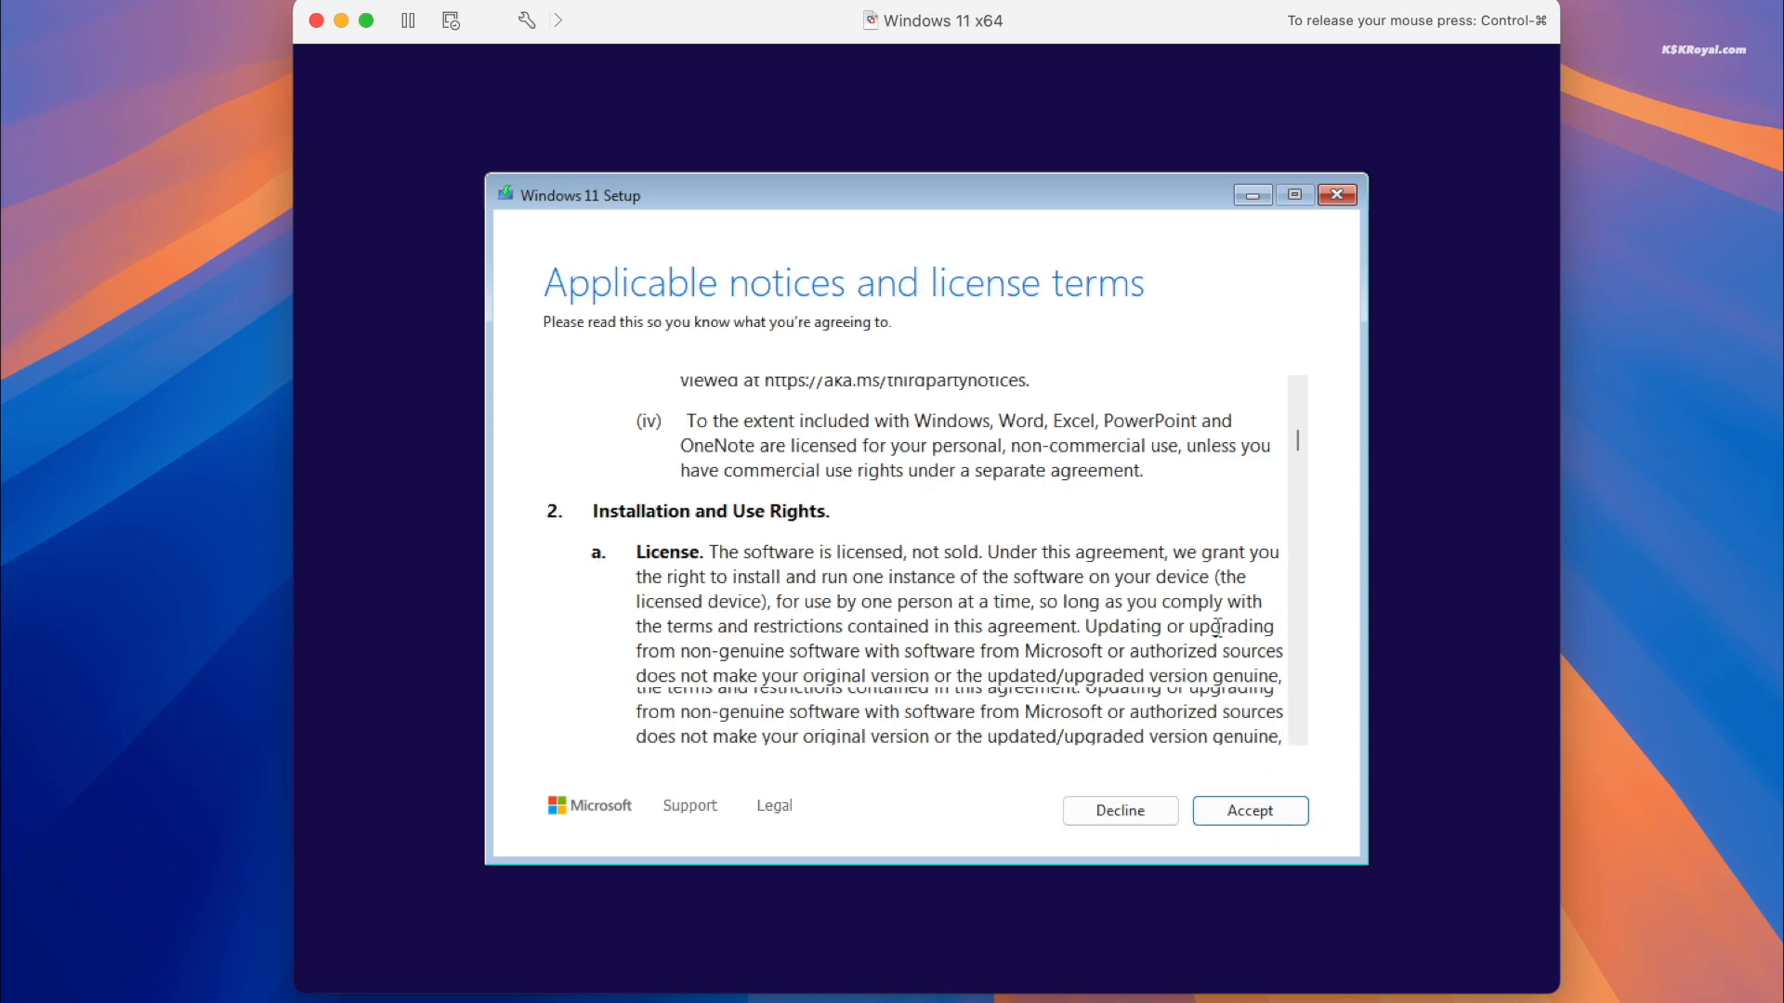
scroll(929, 651, "down", 10)
left_click(1287, 827)
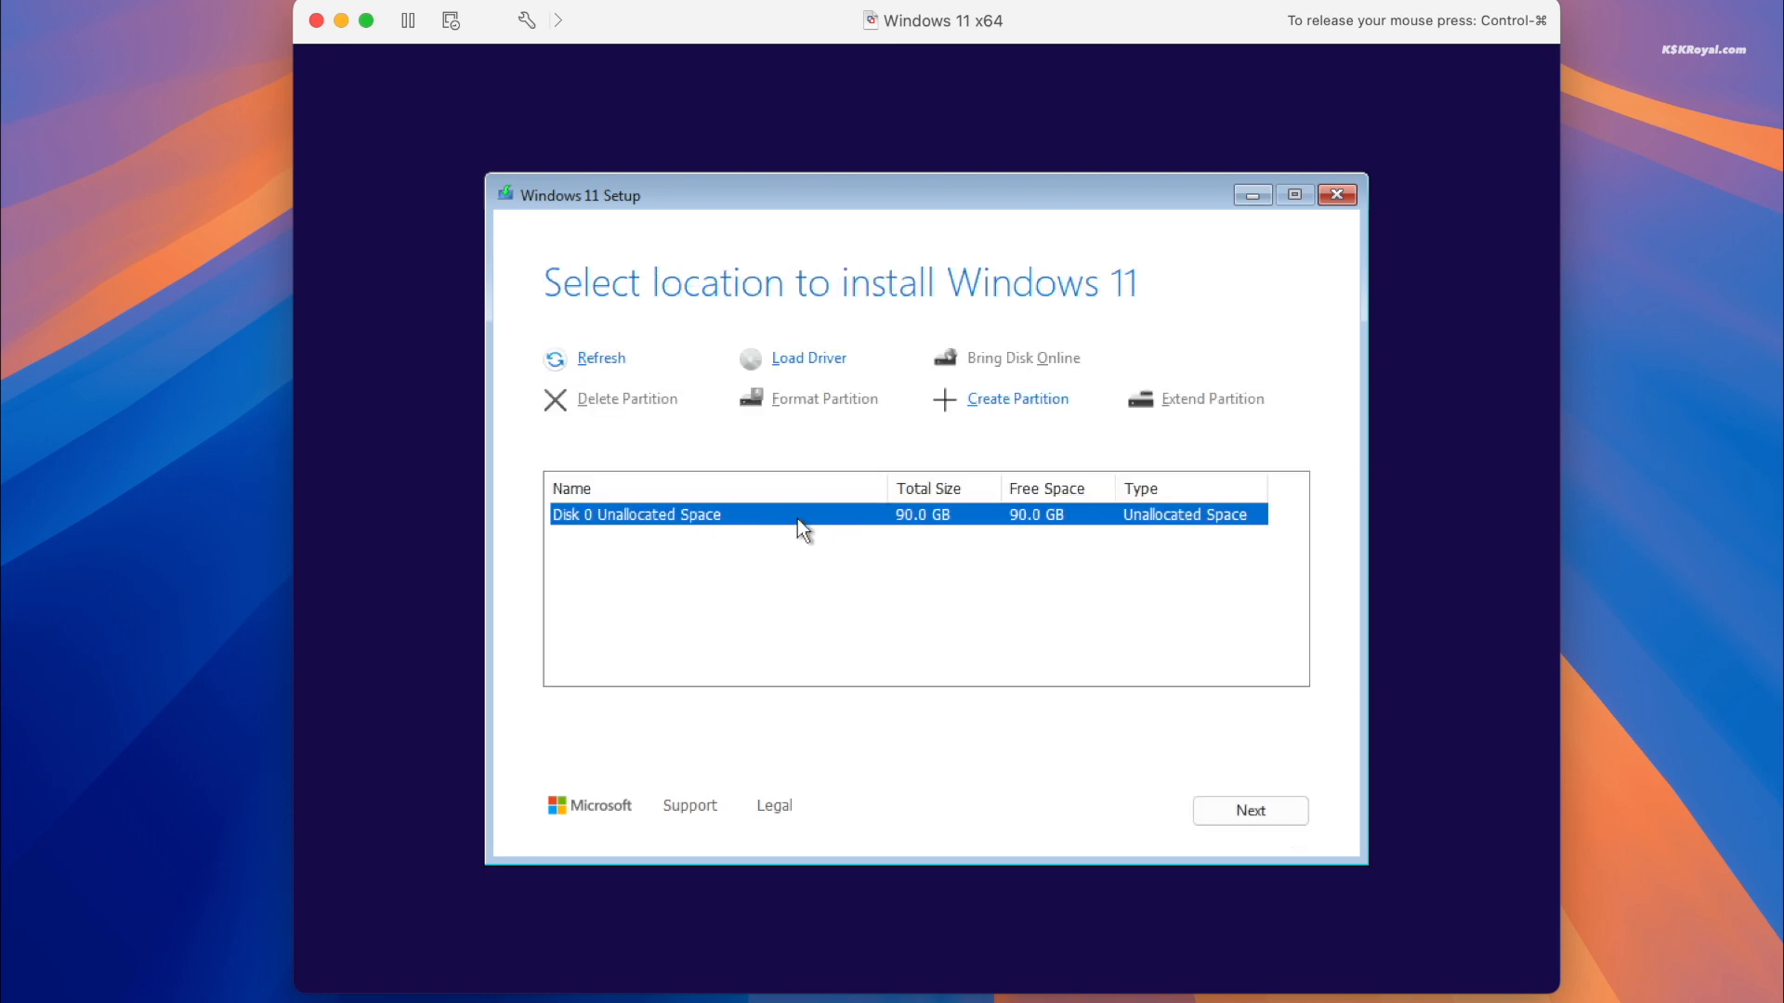
Step: Create a 92158 MB partition in Disk 0's unallocated space and start installing Windows 11 Pro on the primary partition
left_click(992, 401)
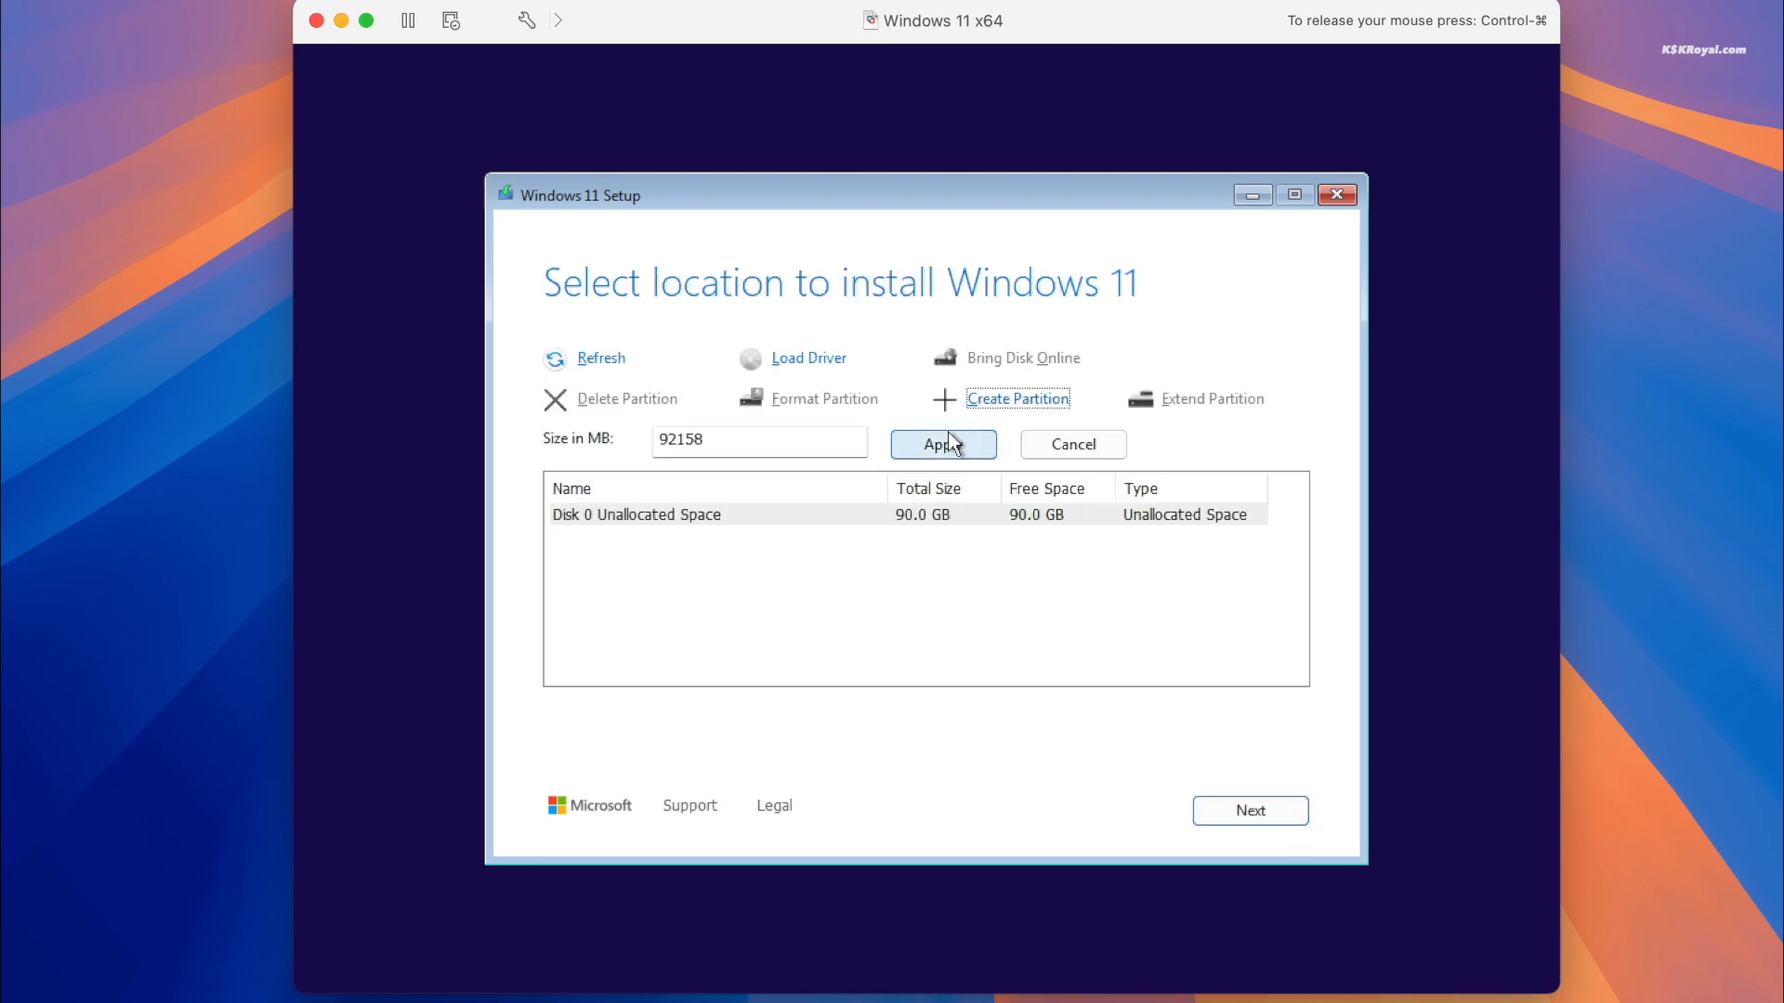
left_click(981, 444)
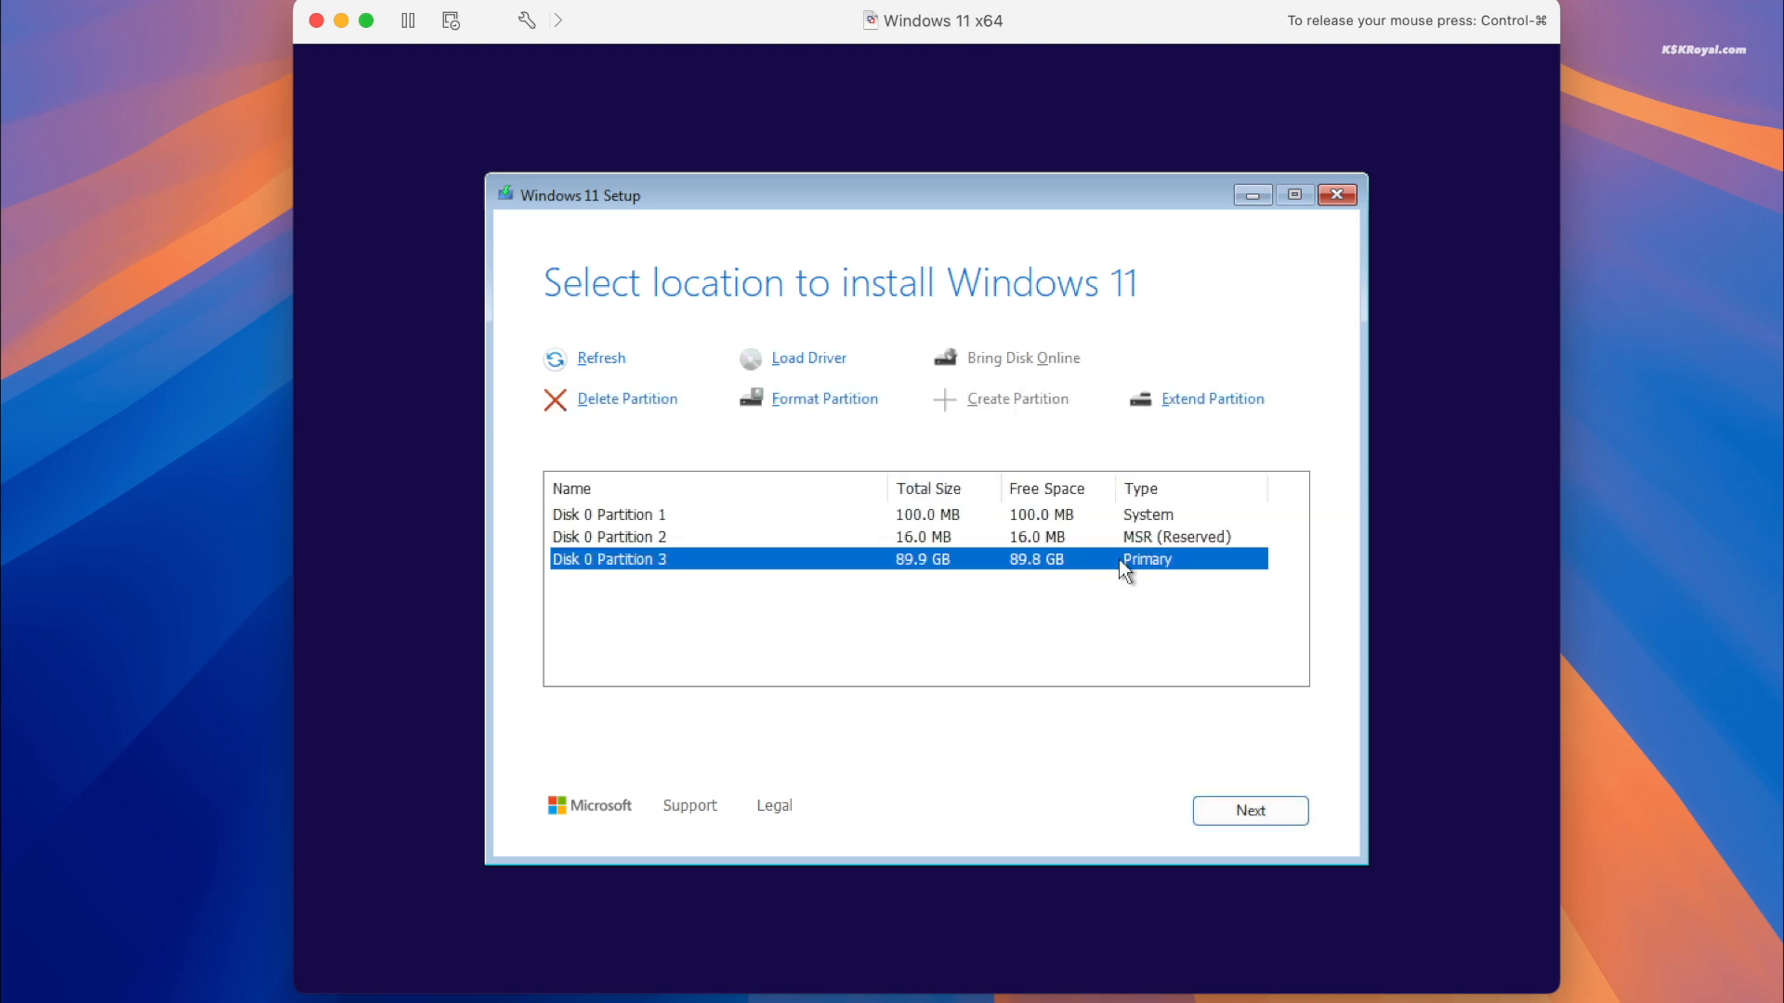
left_click(1219, 813)
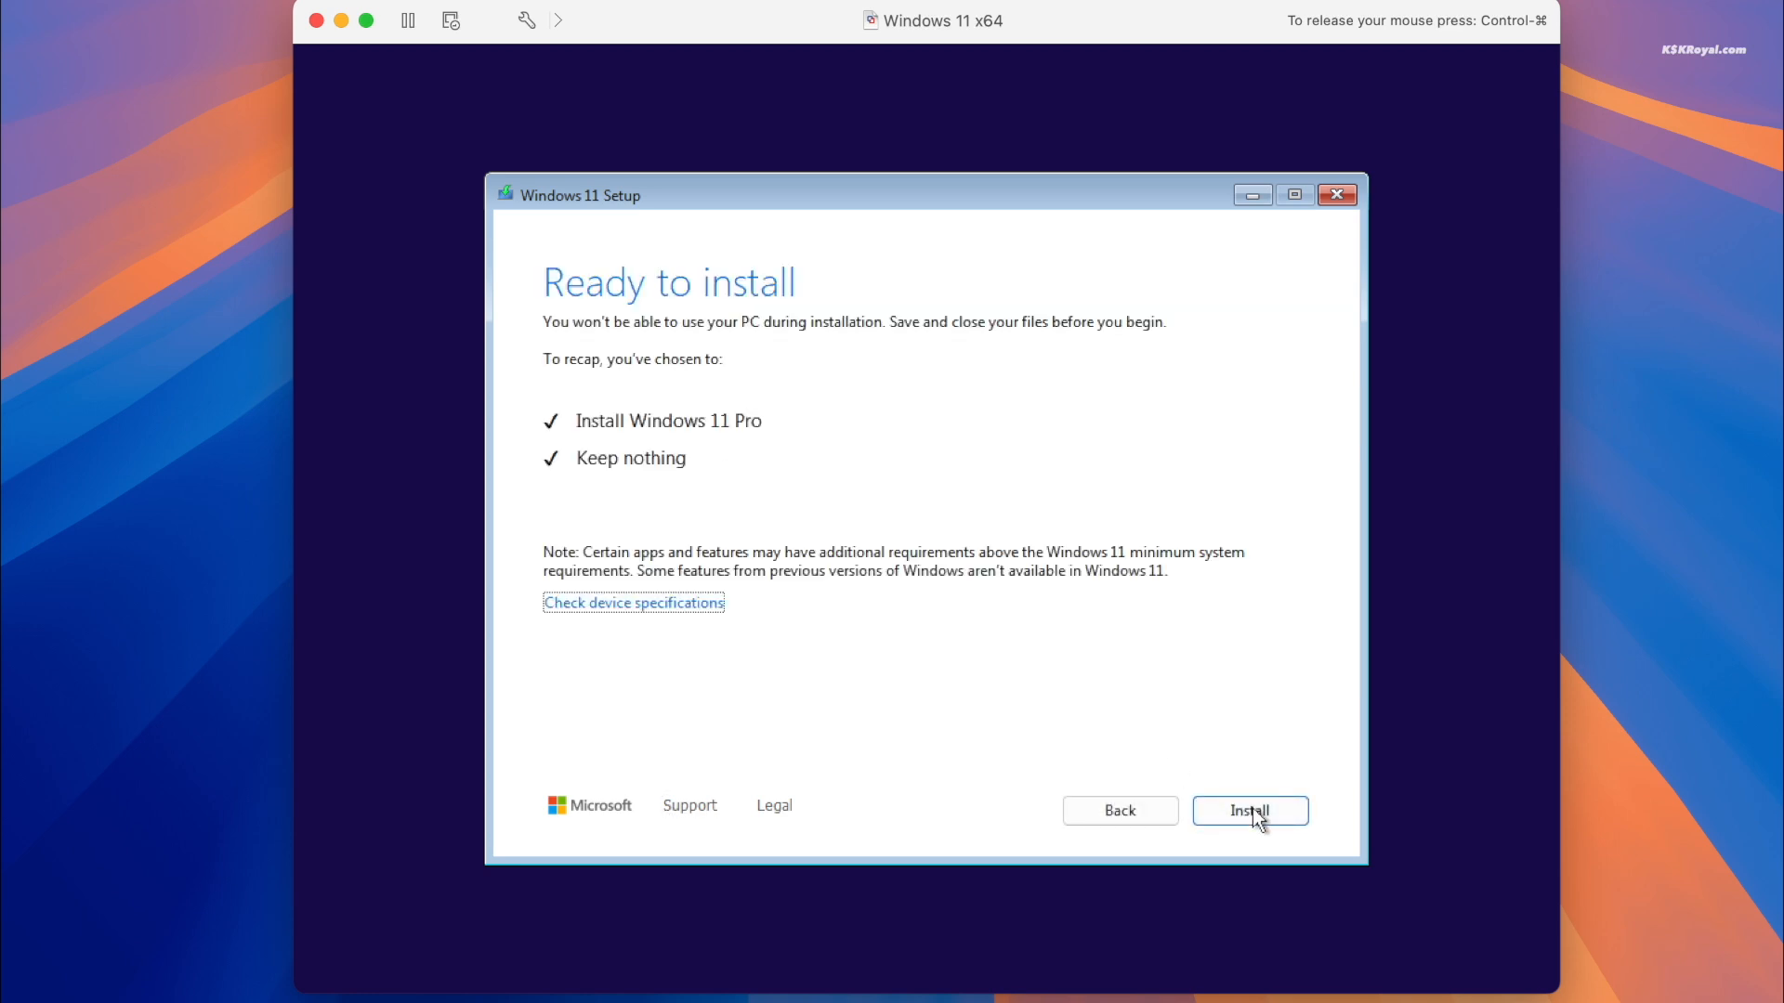
left_click(1250, 811)
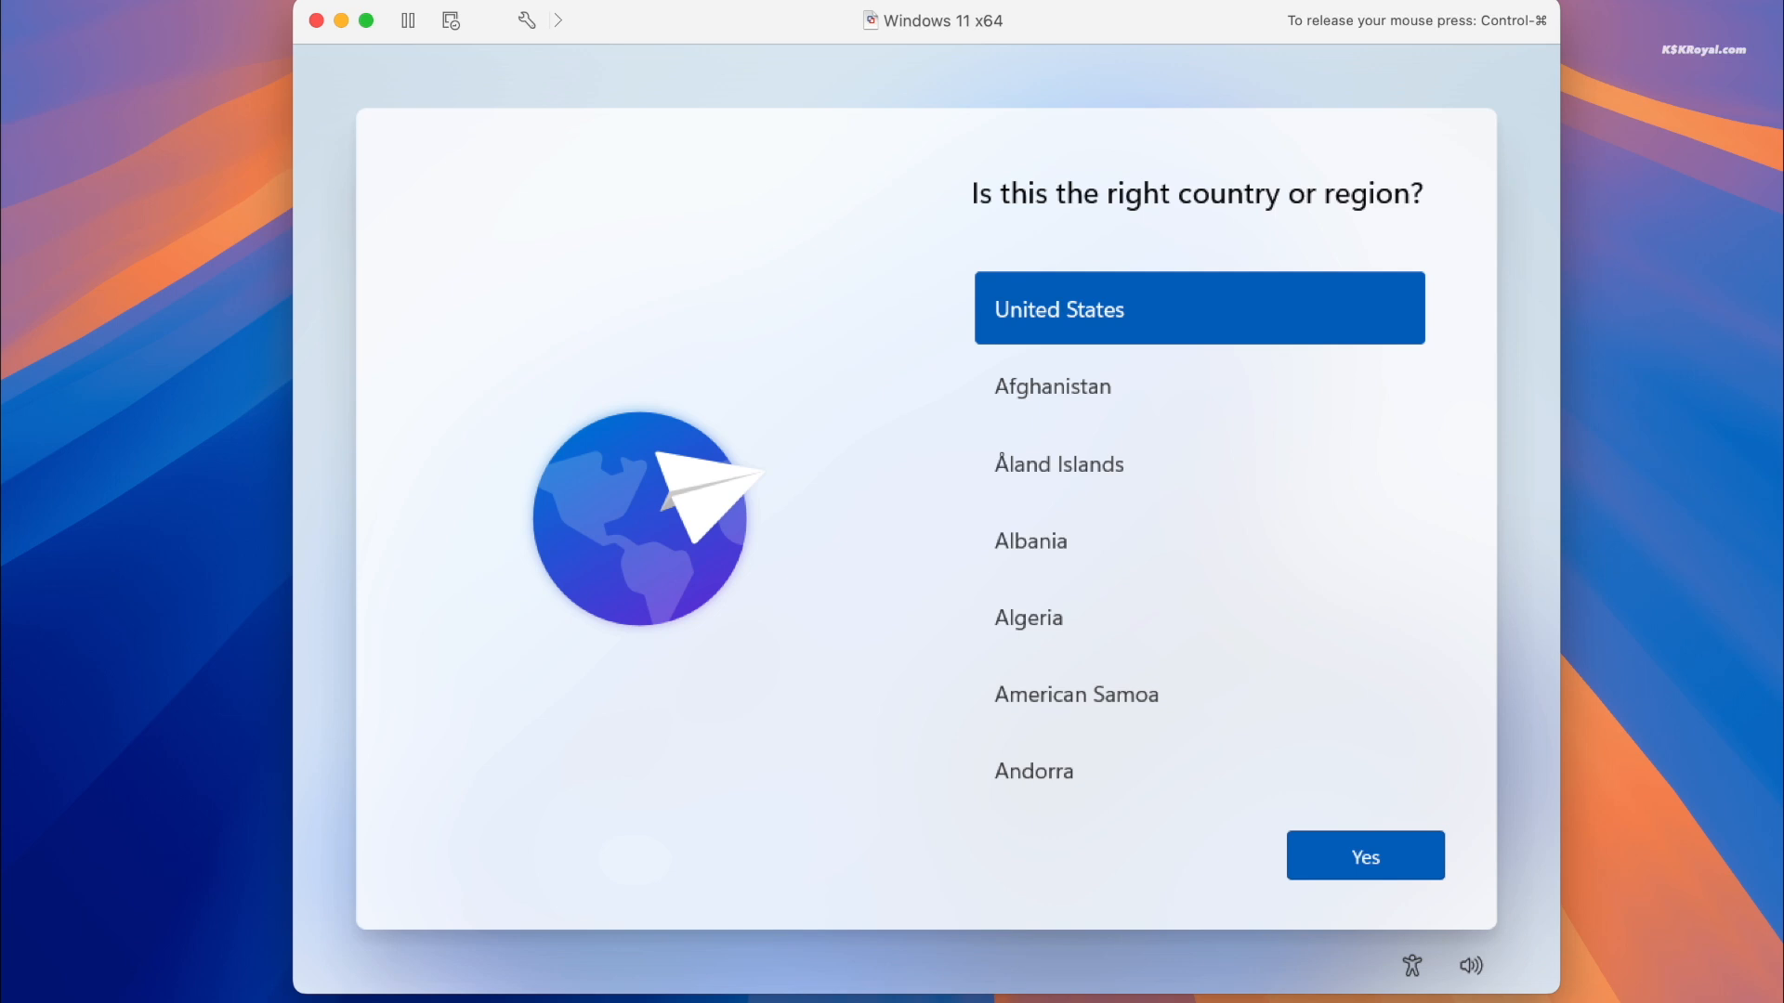
Step: Confirm United States as the country or region and US as the keyboard layout
left_click(1361, 852)
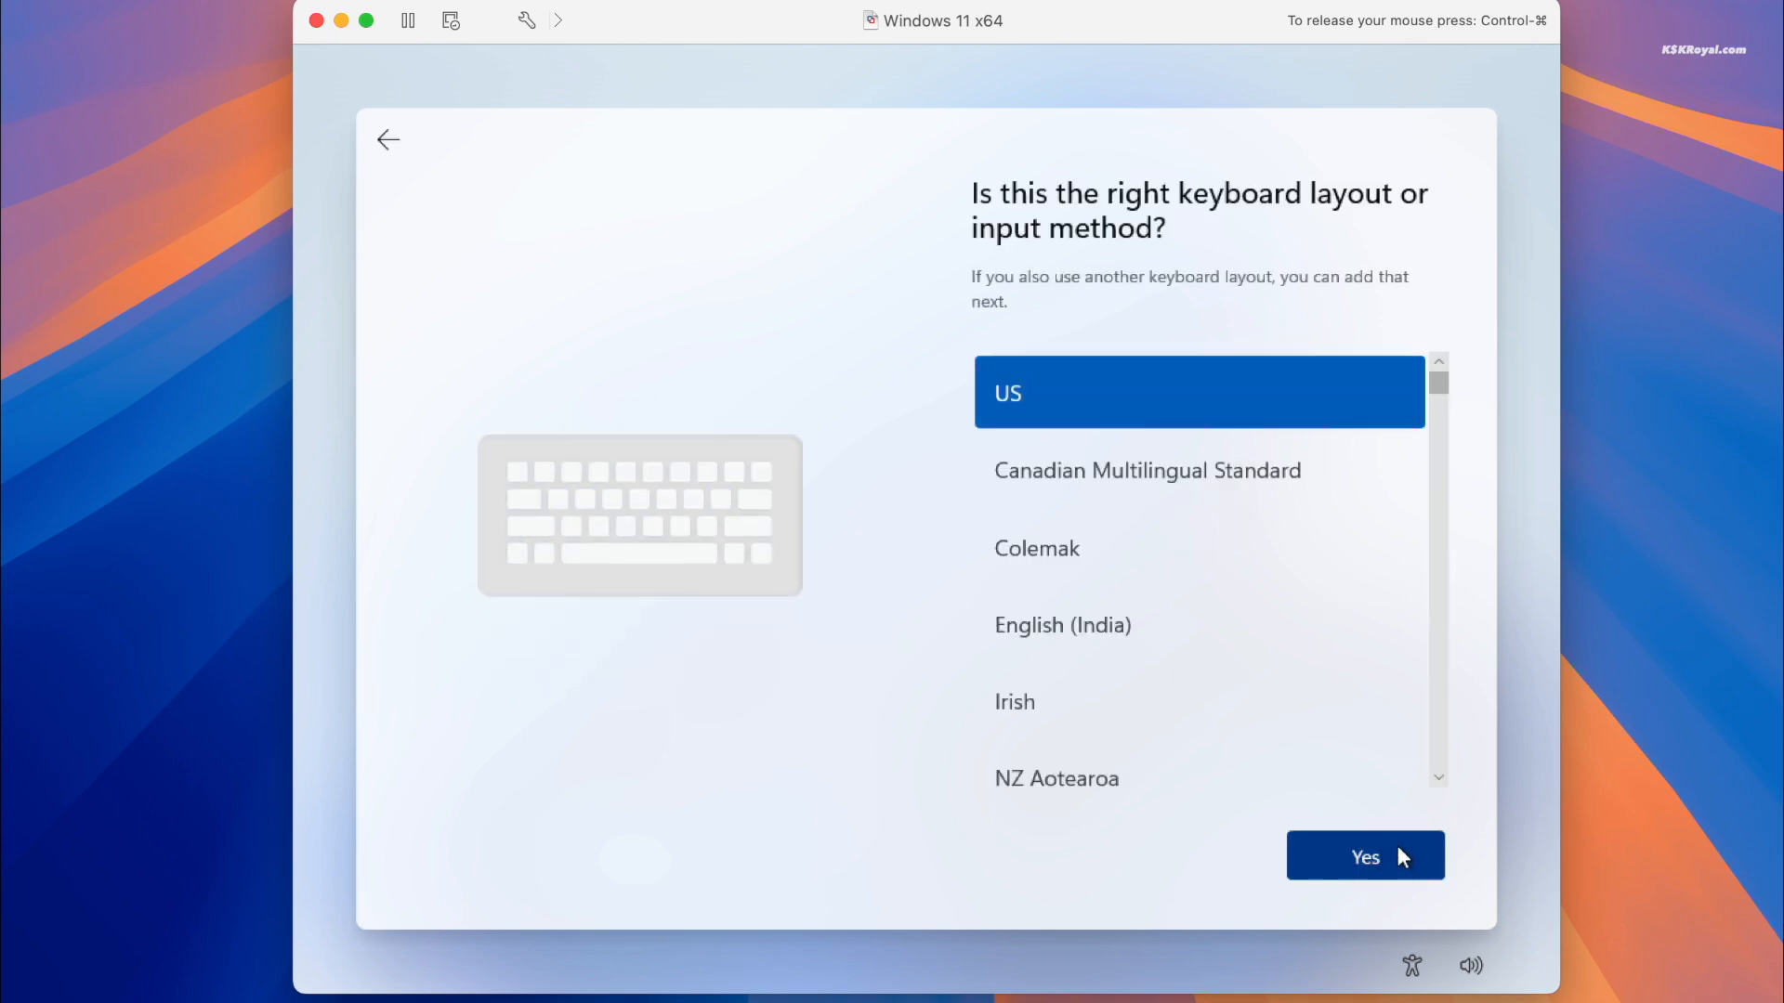
left_click(1404, 851)
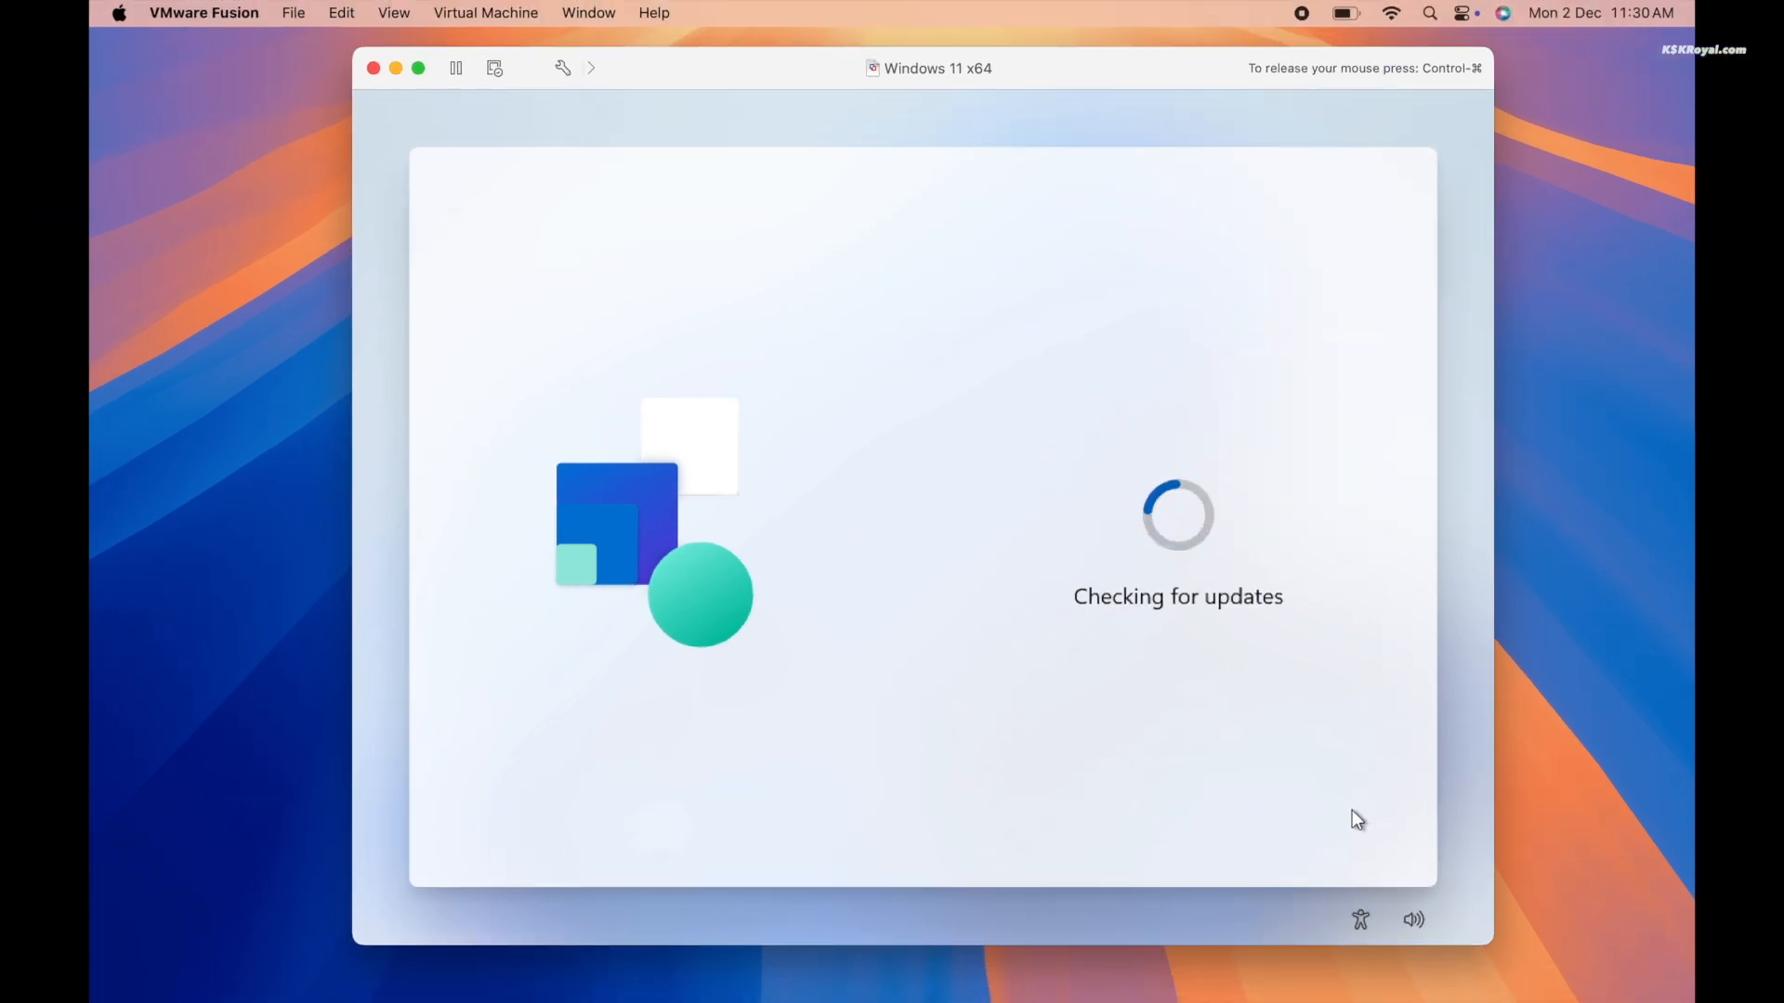
Step: Release the mouse to the Mac, turn off its Wi-Fi, and return control to the virtual machine
key("ctrl+super")
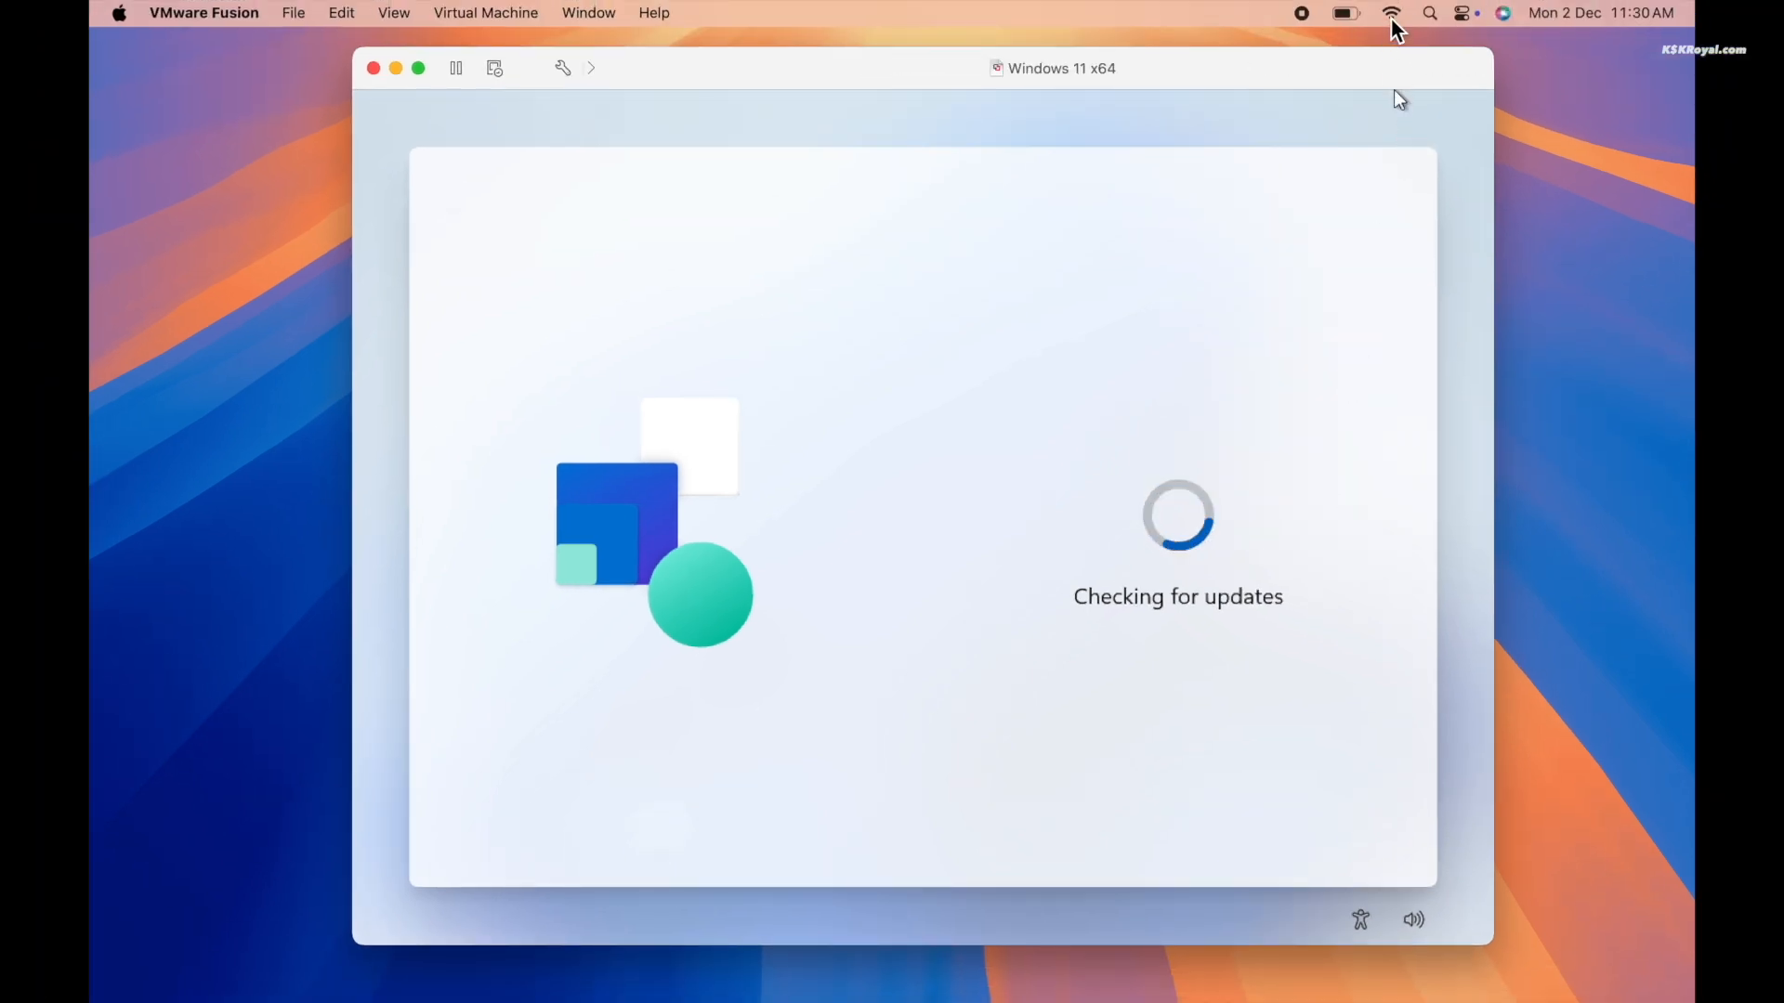
left_click(1392, 18)
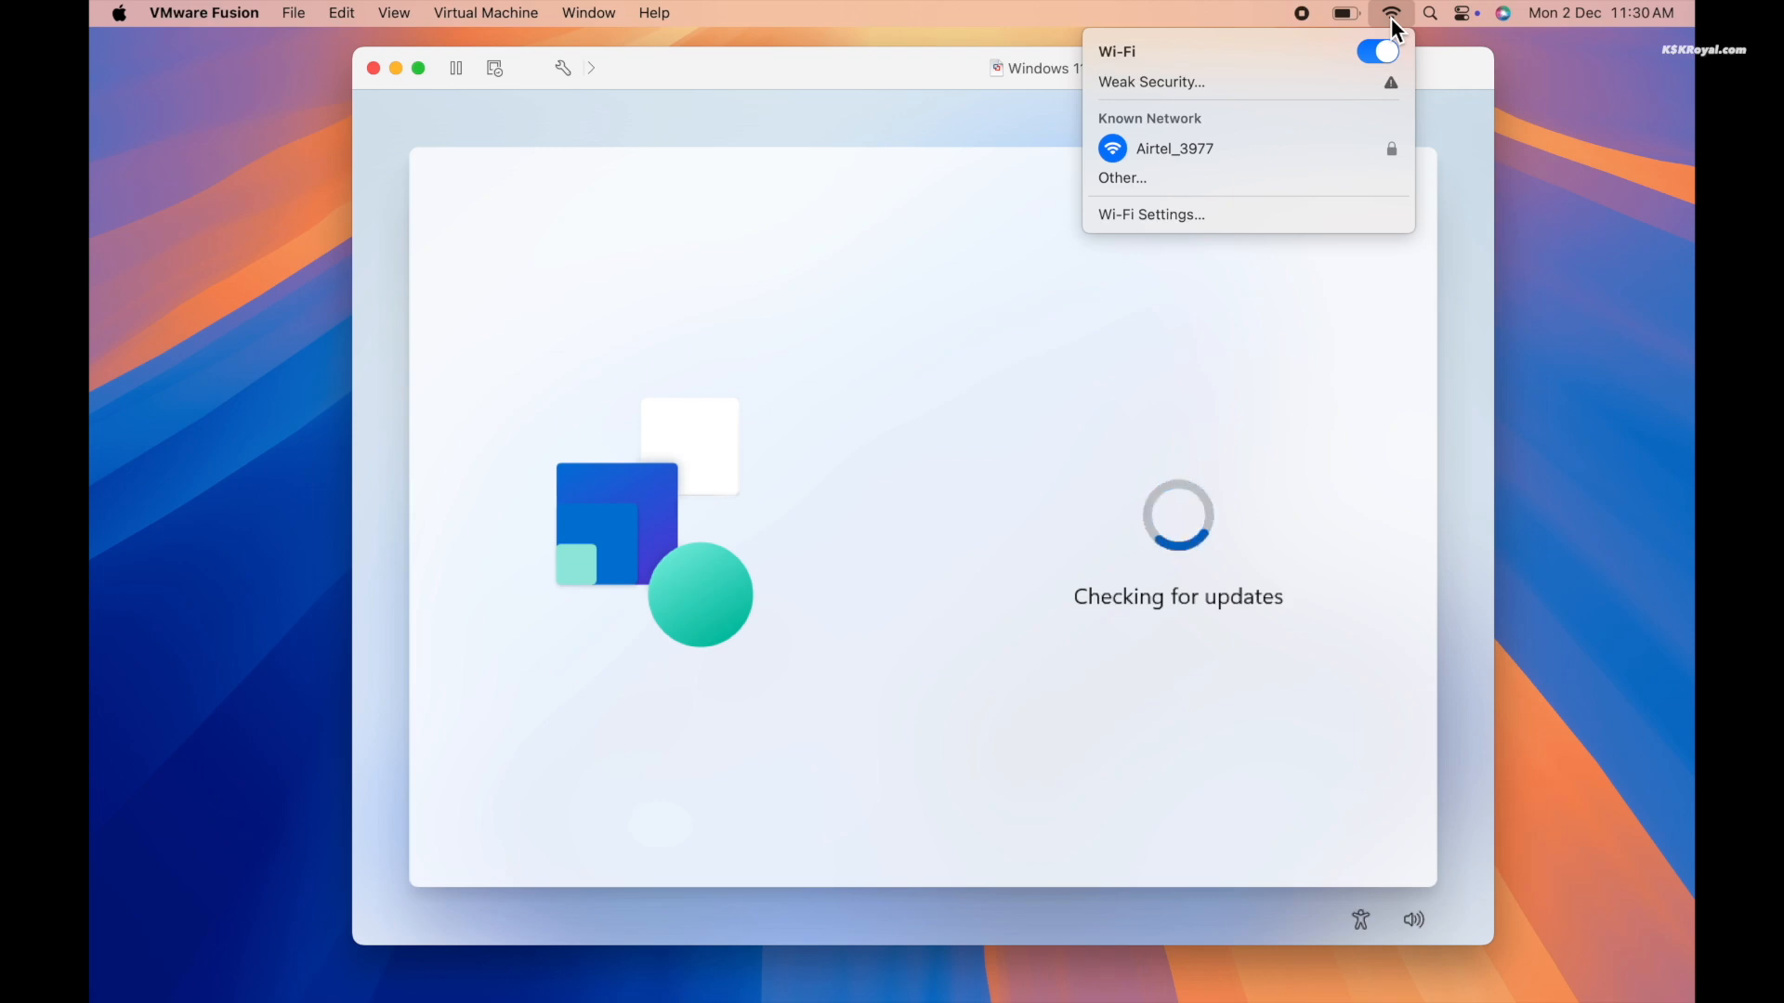
left_click(1380, 53)
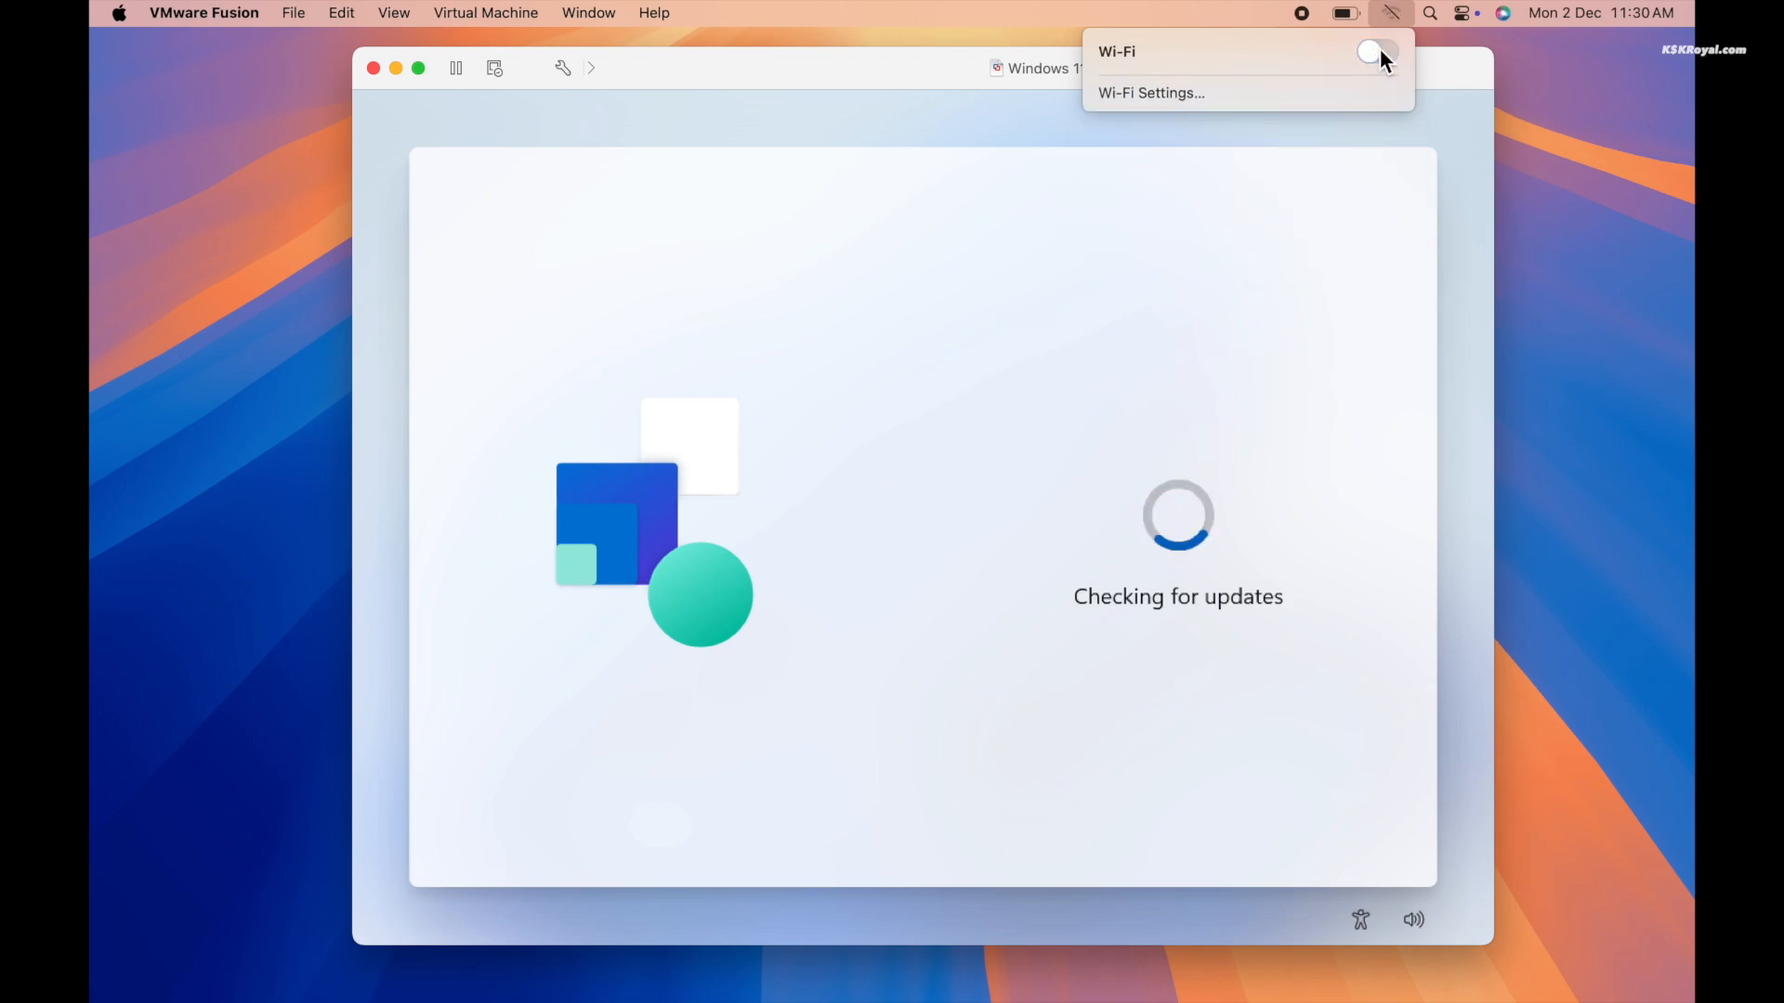
left_click(876, 221)
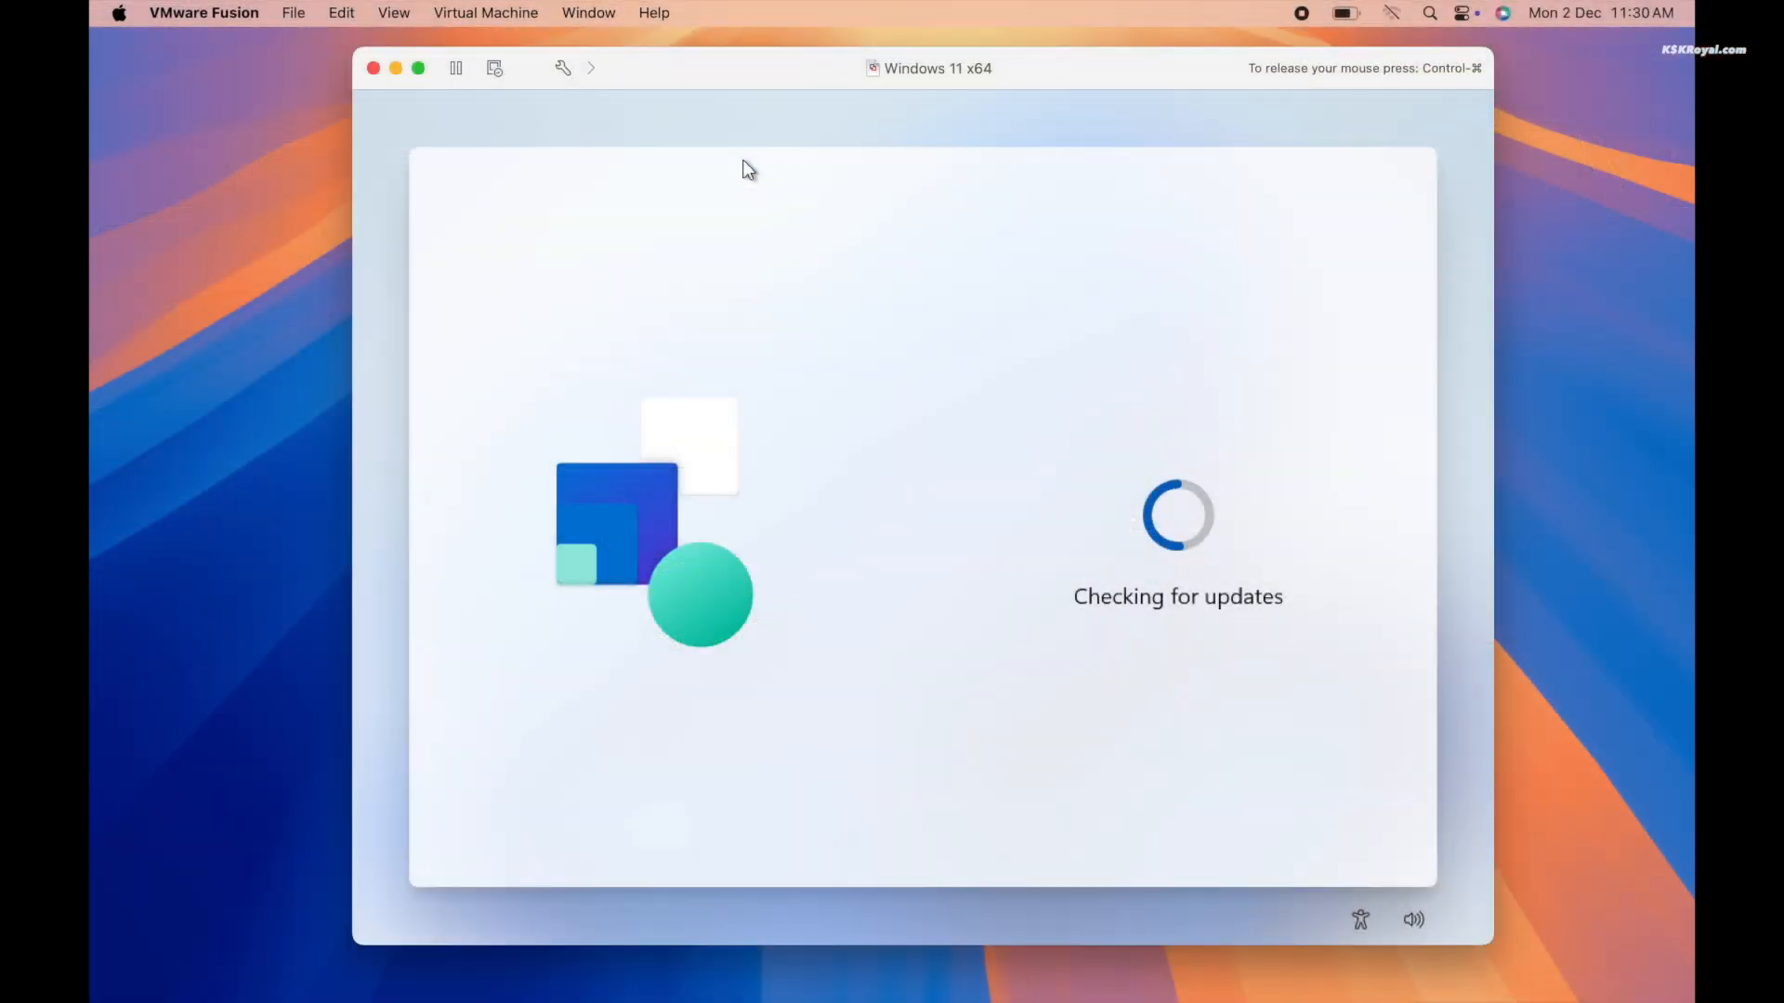
Step: Open a command prompt over Windows setup and run OOBE\BYPASSNRO
key("shift+F10")
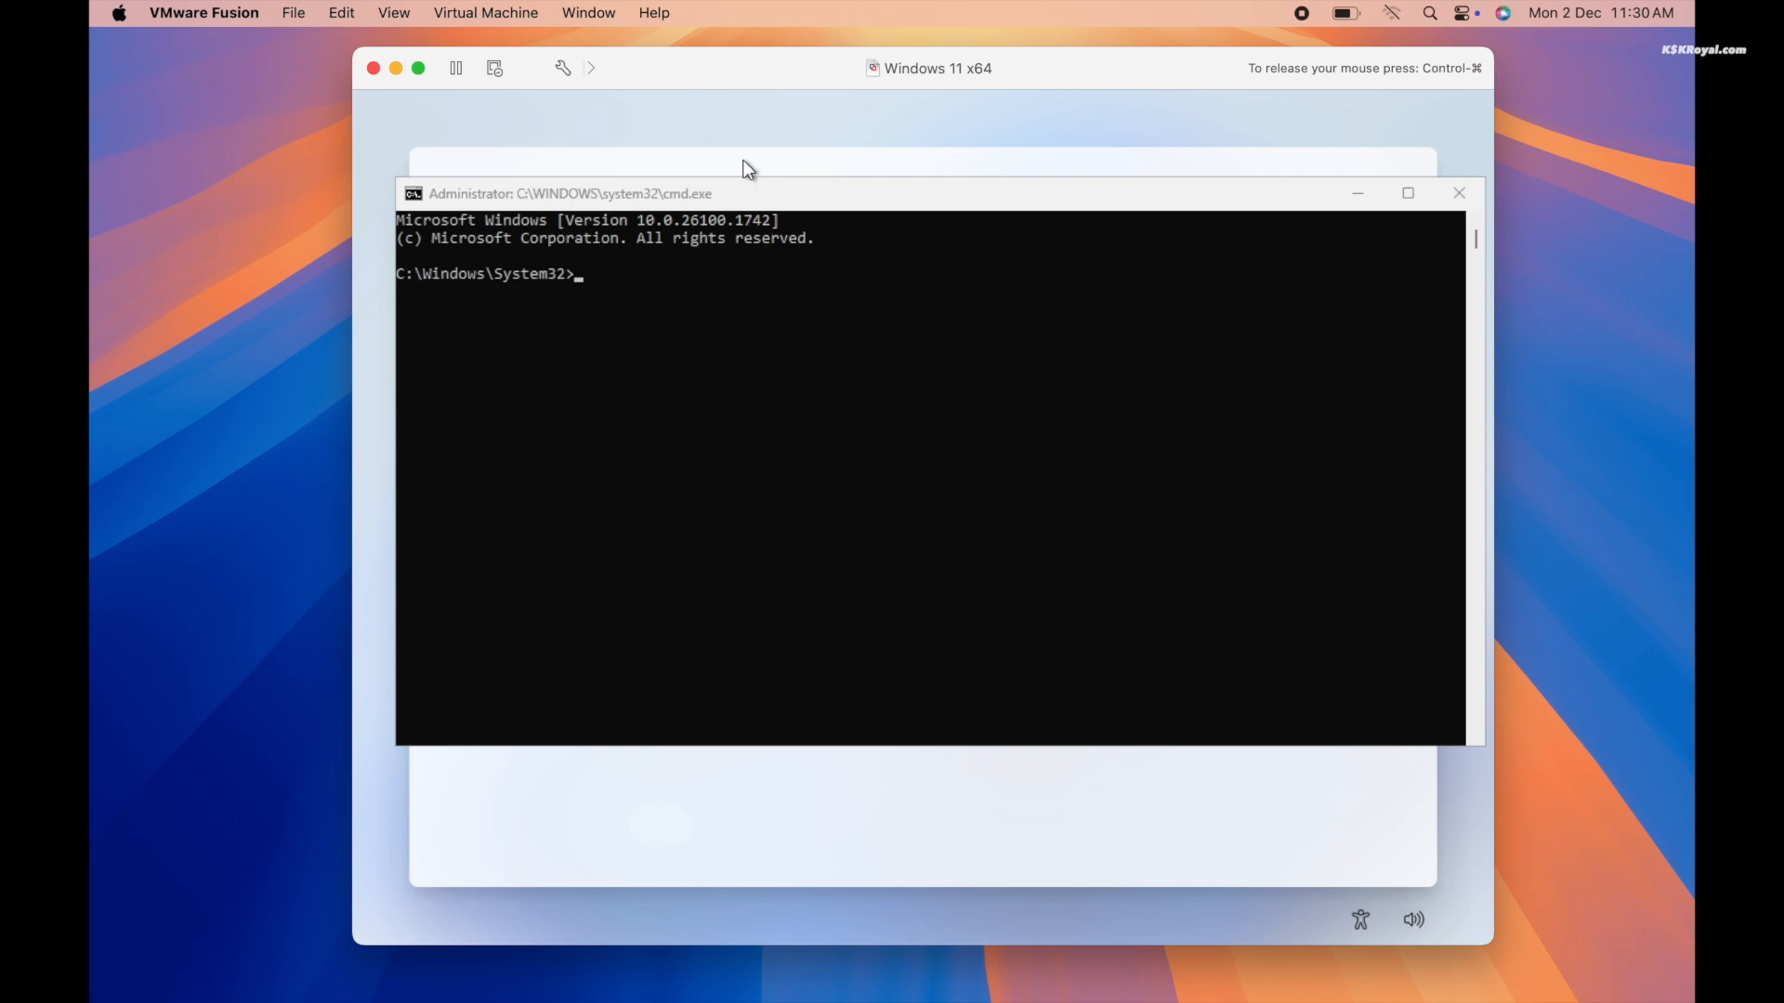
left_click(768, 328)
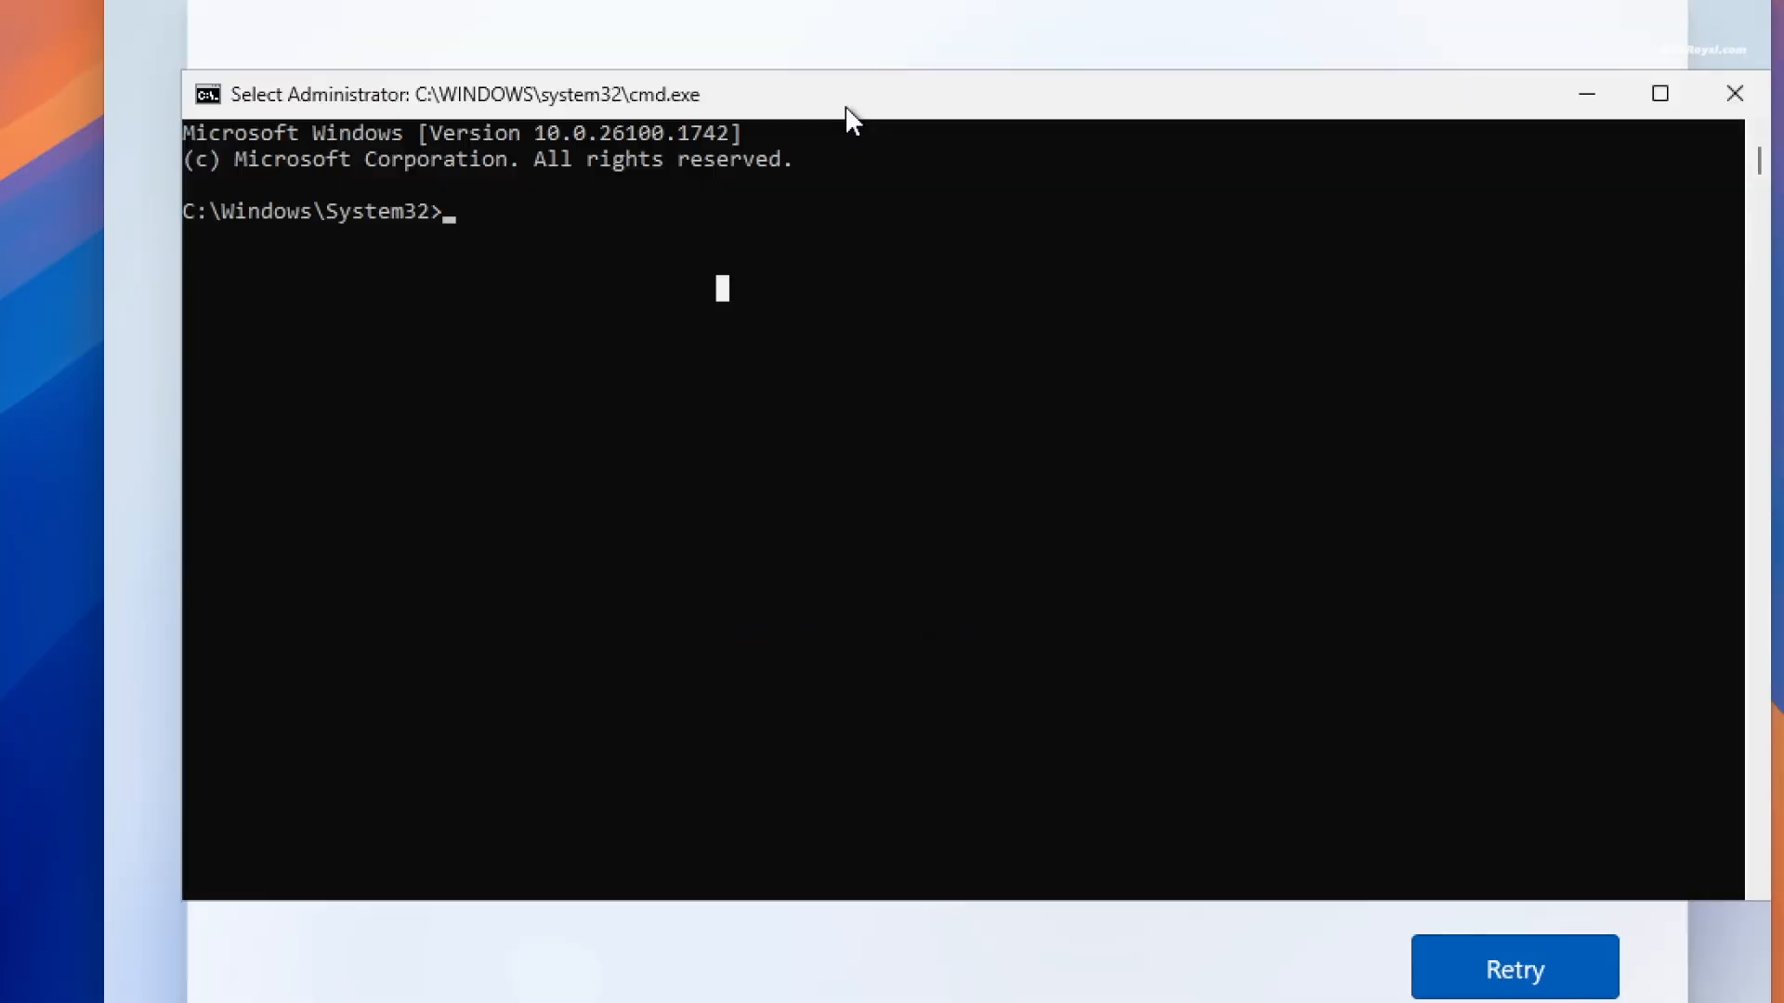
type("OO")
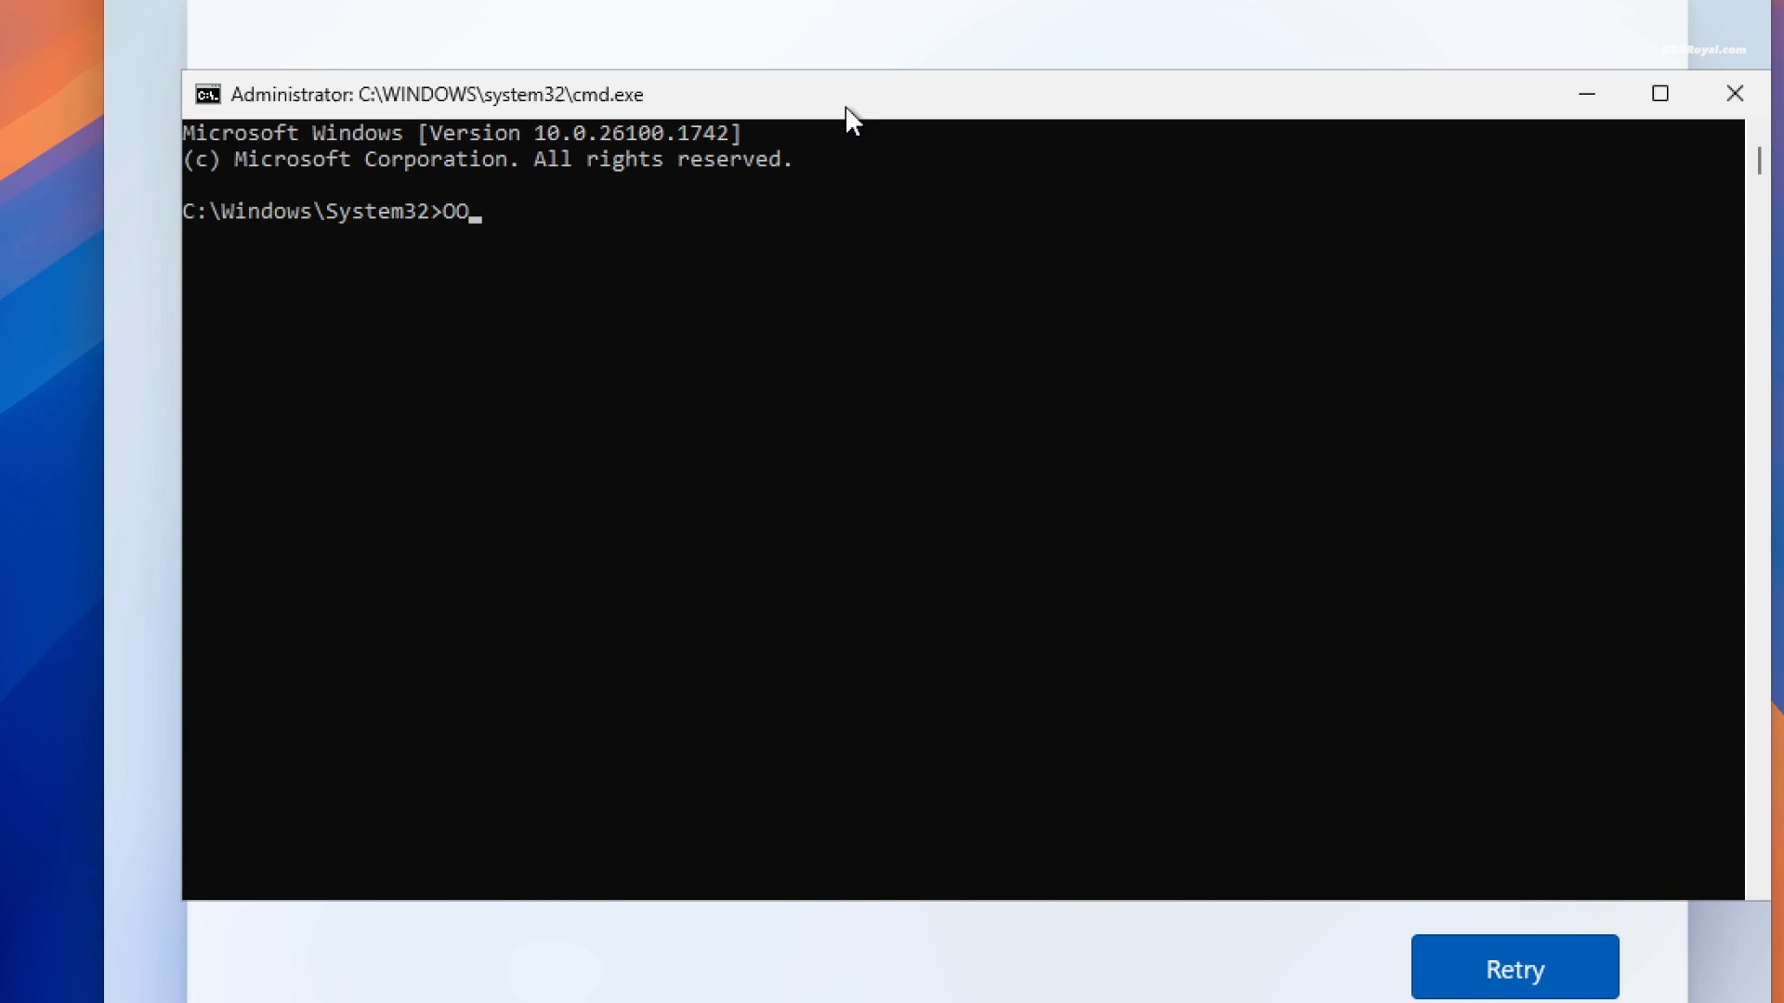
type("BE\\BYPASSNRO")
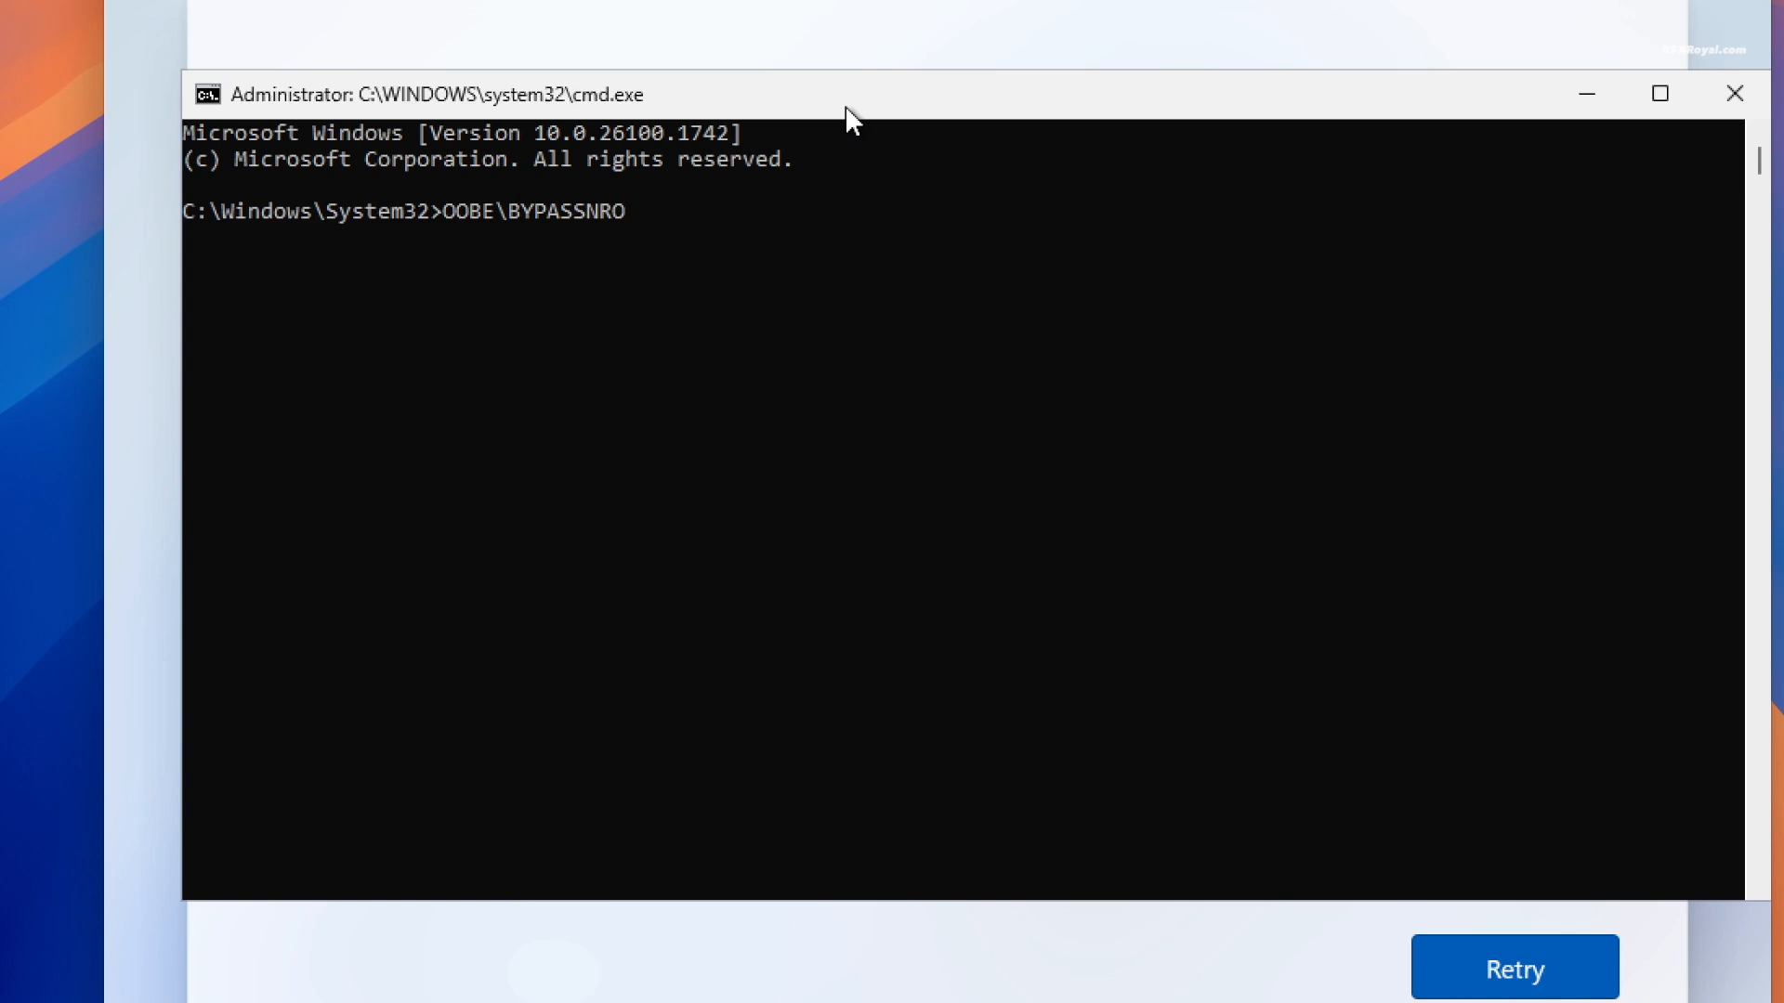
key("Return")
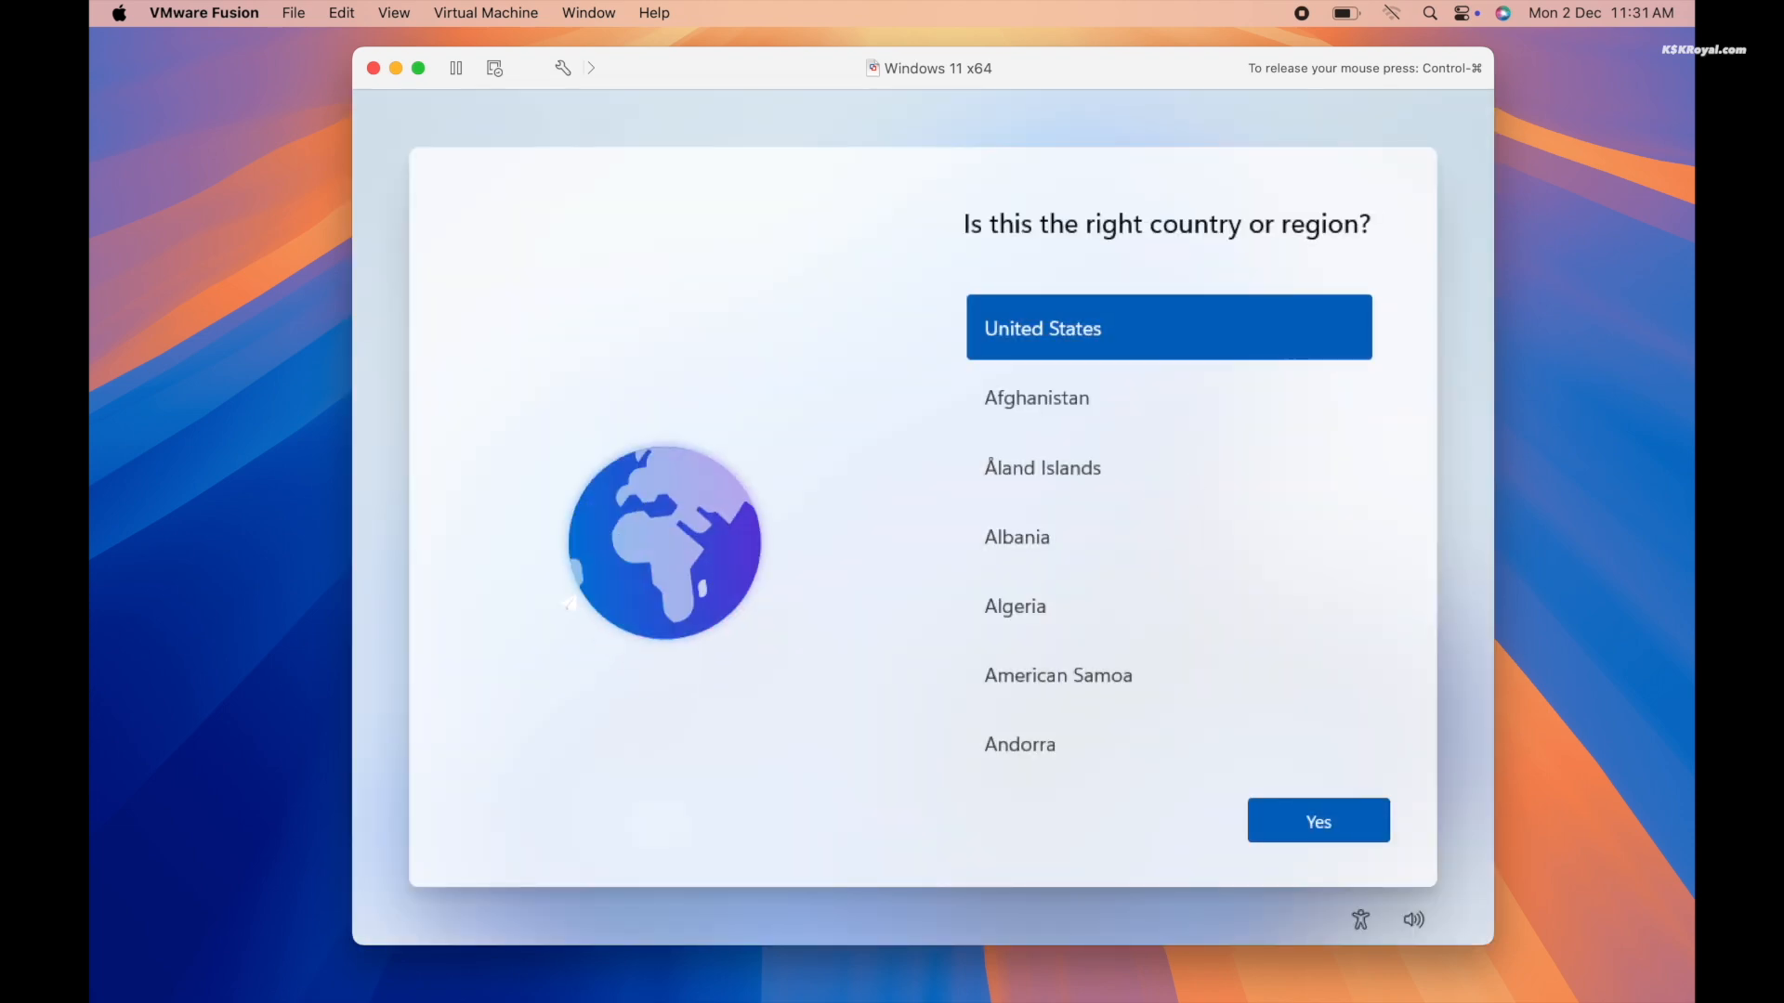
Step: Choose the United States region and US keyboard layout again, skipping a second keyboard layout
left_click(1343, 809)
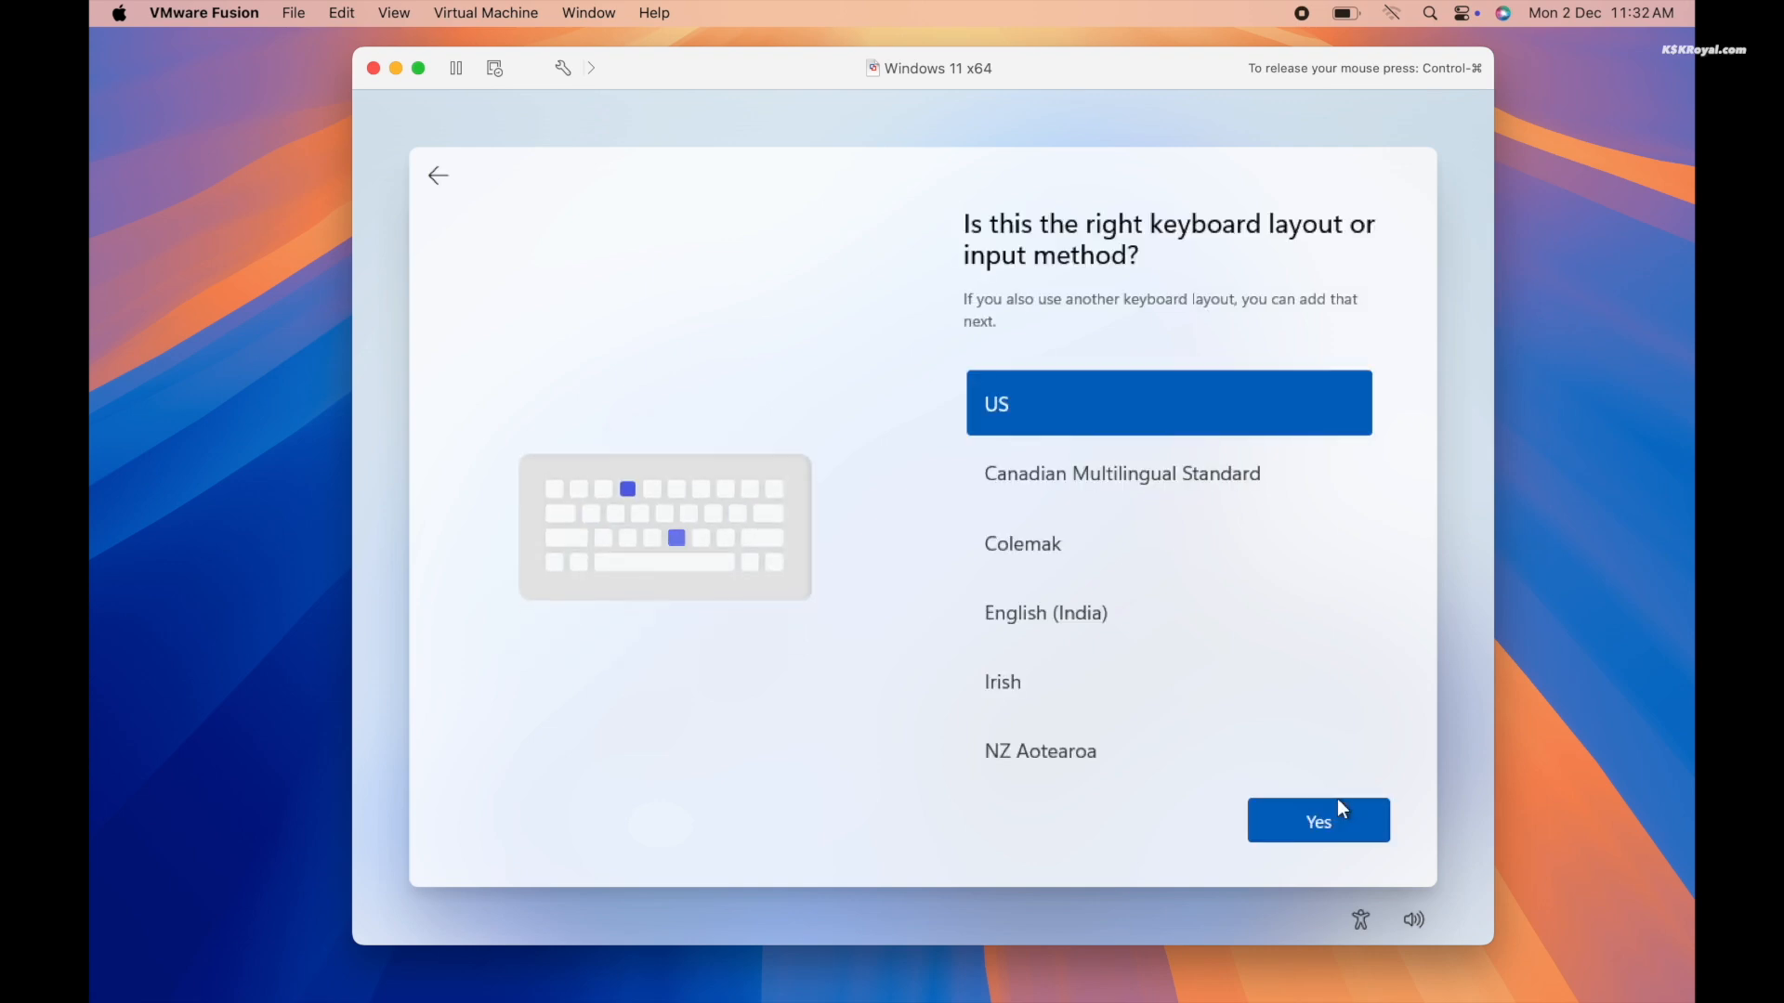
left_click(1327, 809)
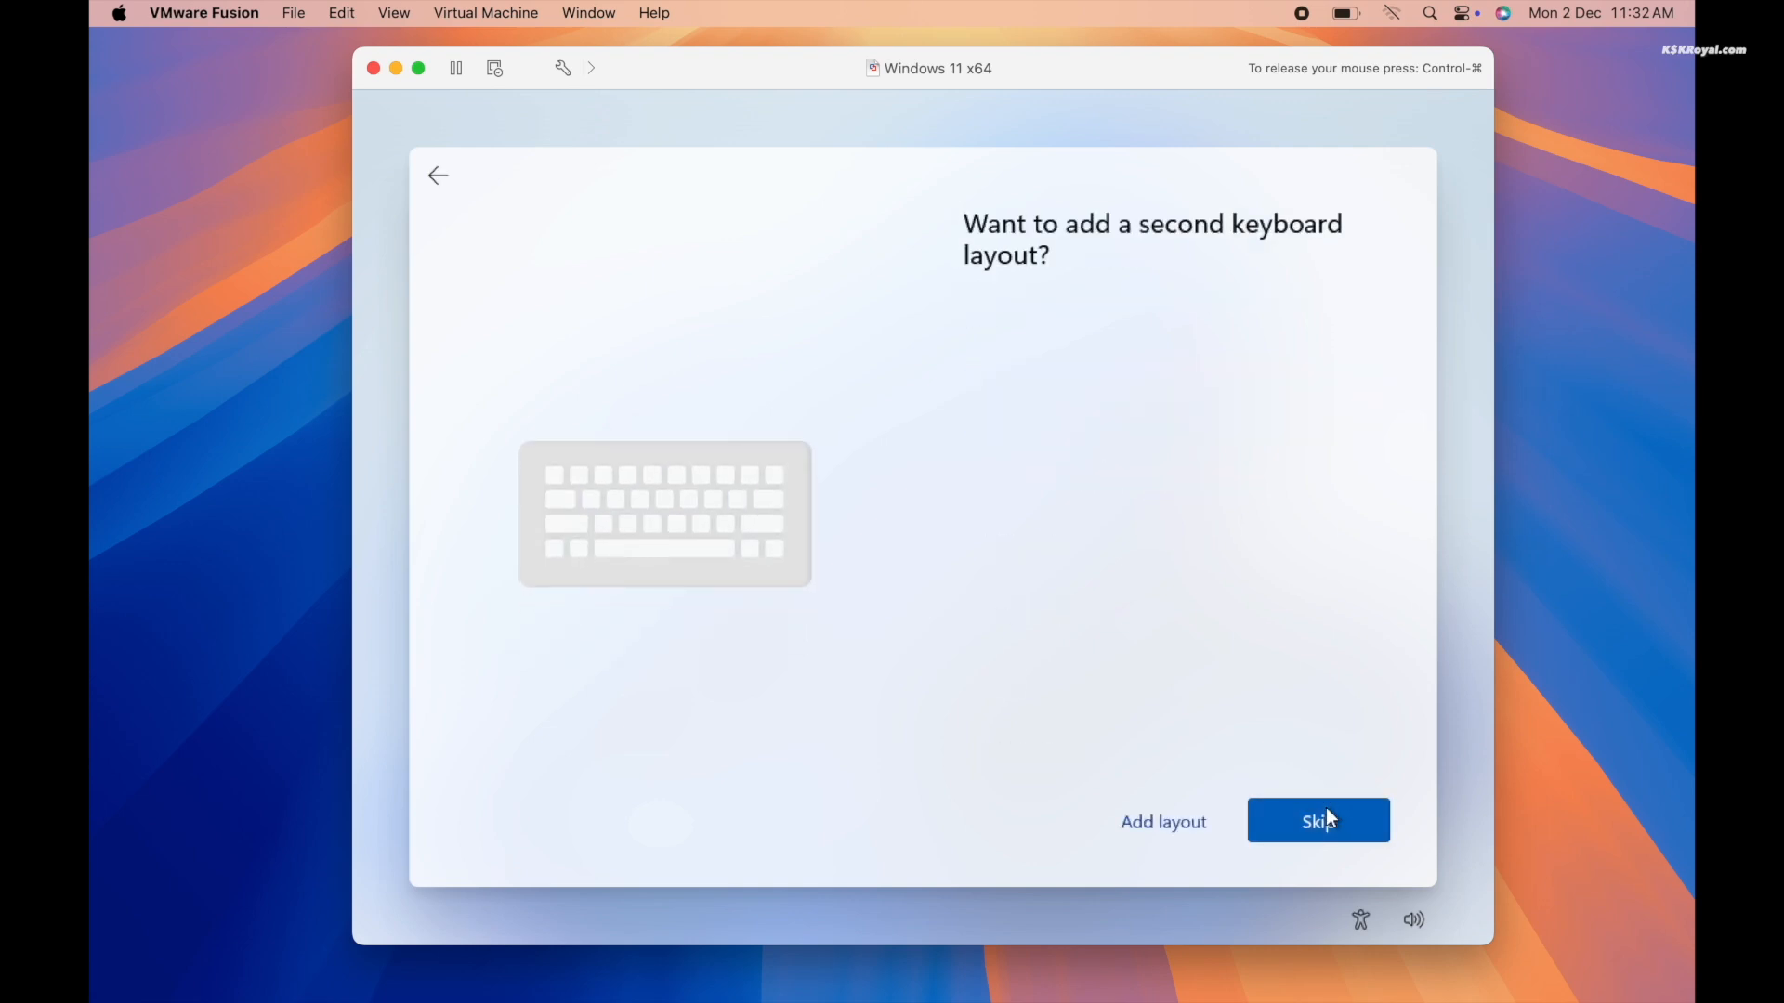
left_click(1332, 818)
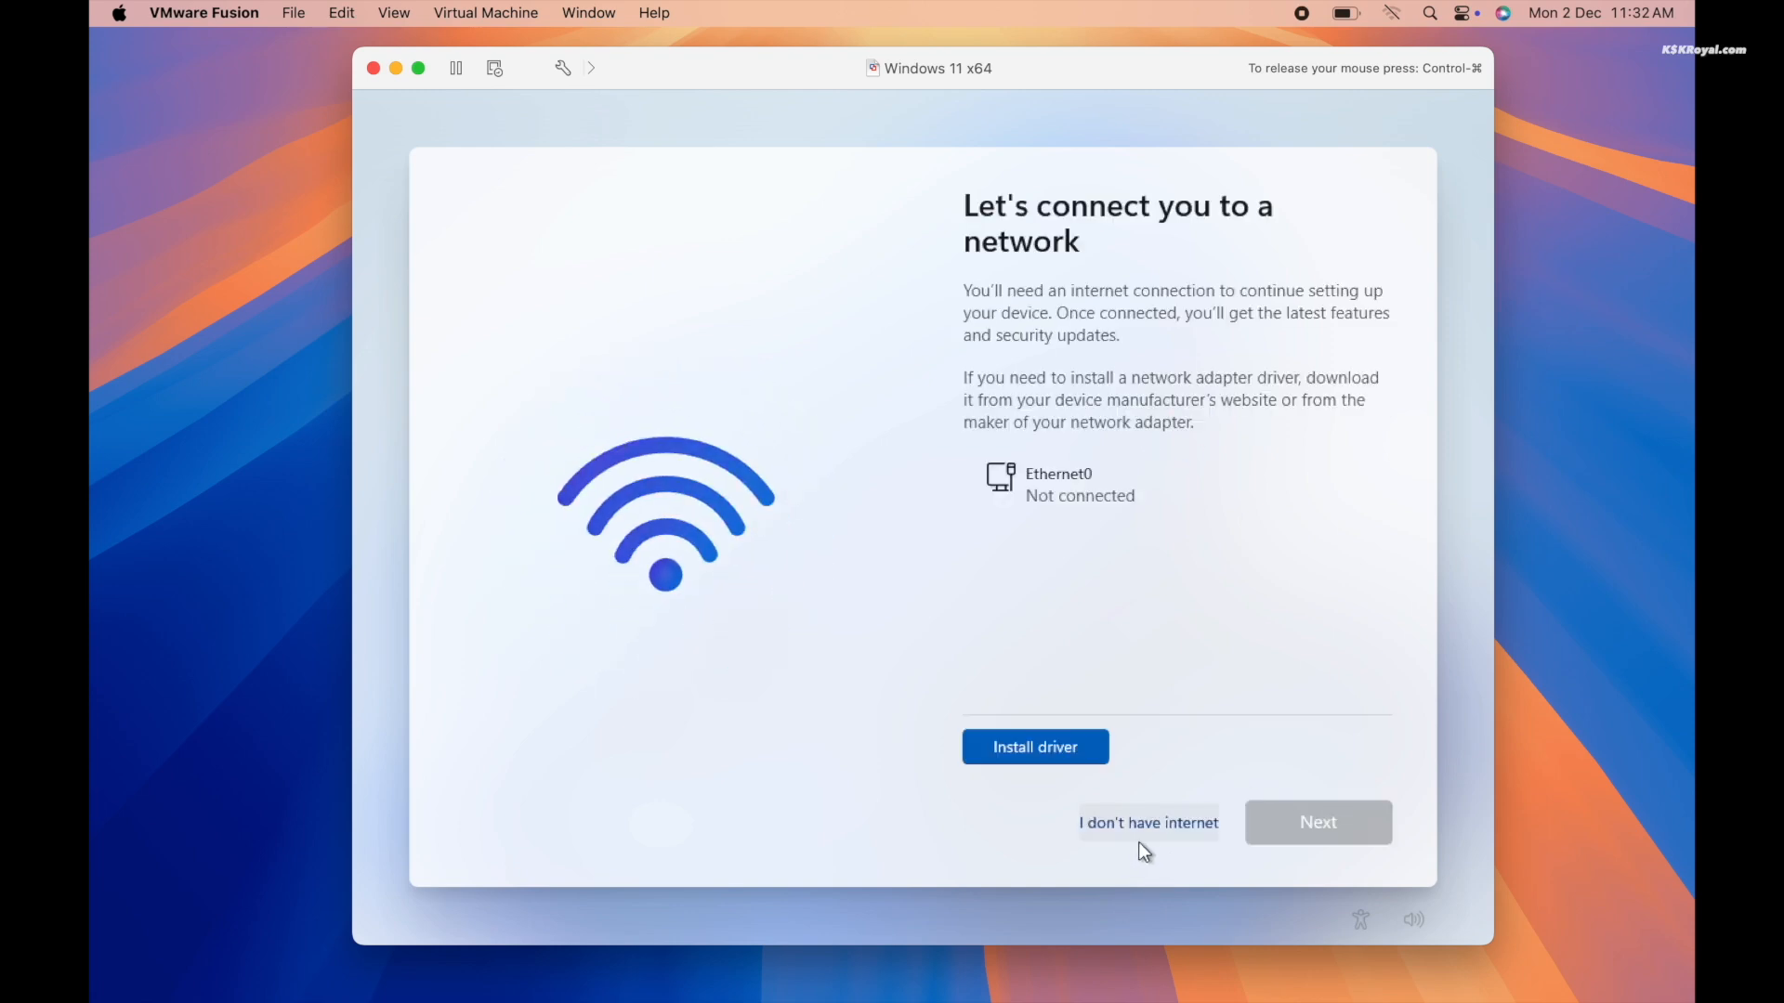
Step: Continue the setup without internet and enter windows11 for the local account
left_click(1154, 834)
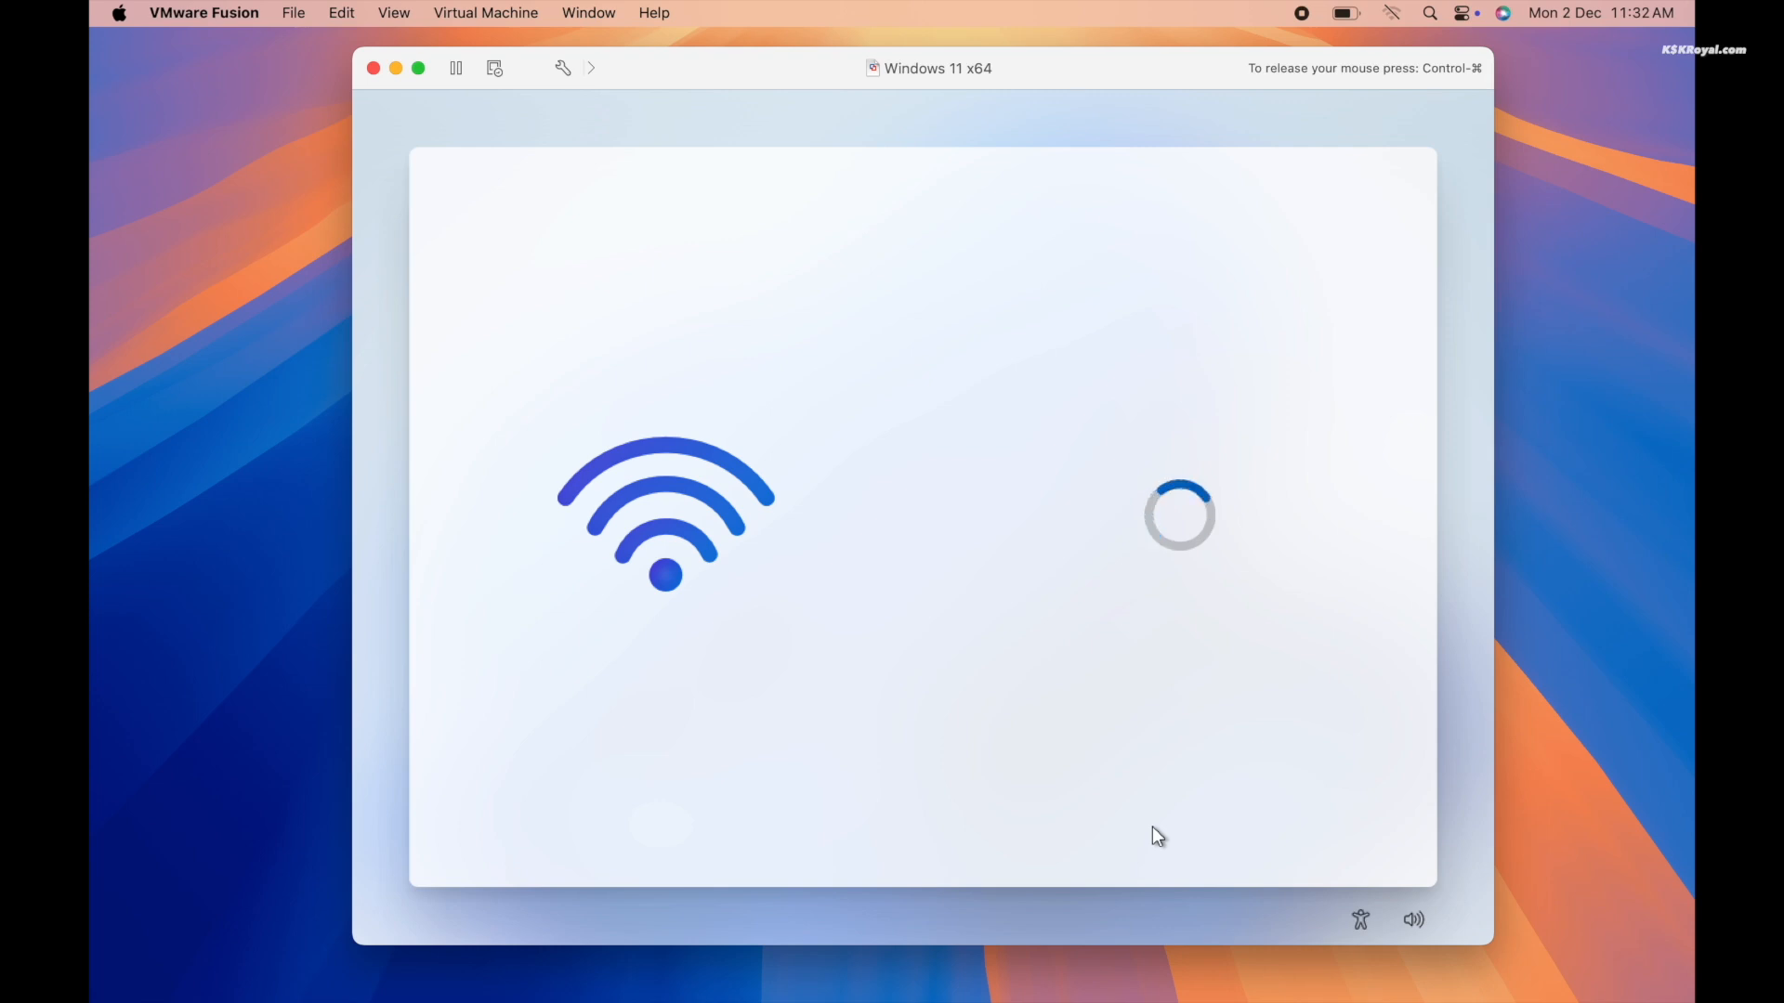
type("windows11")
key("Return")
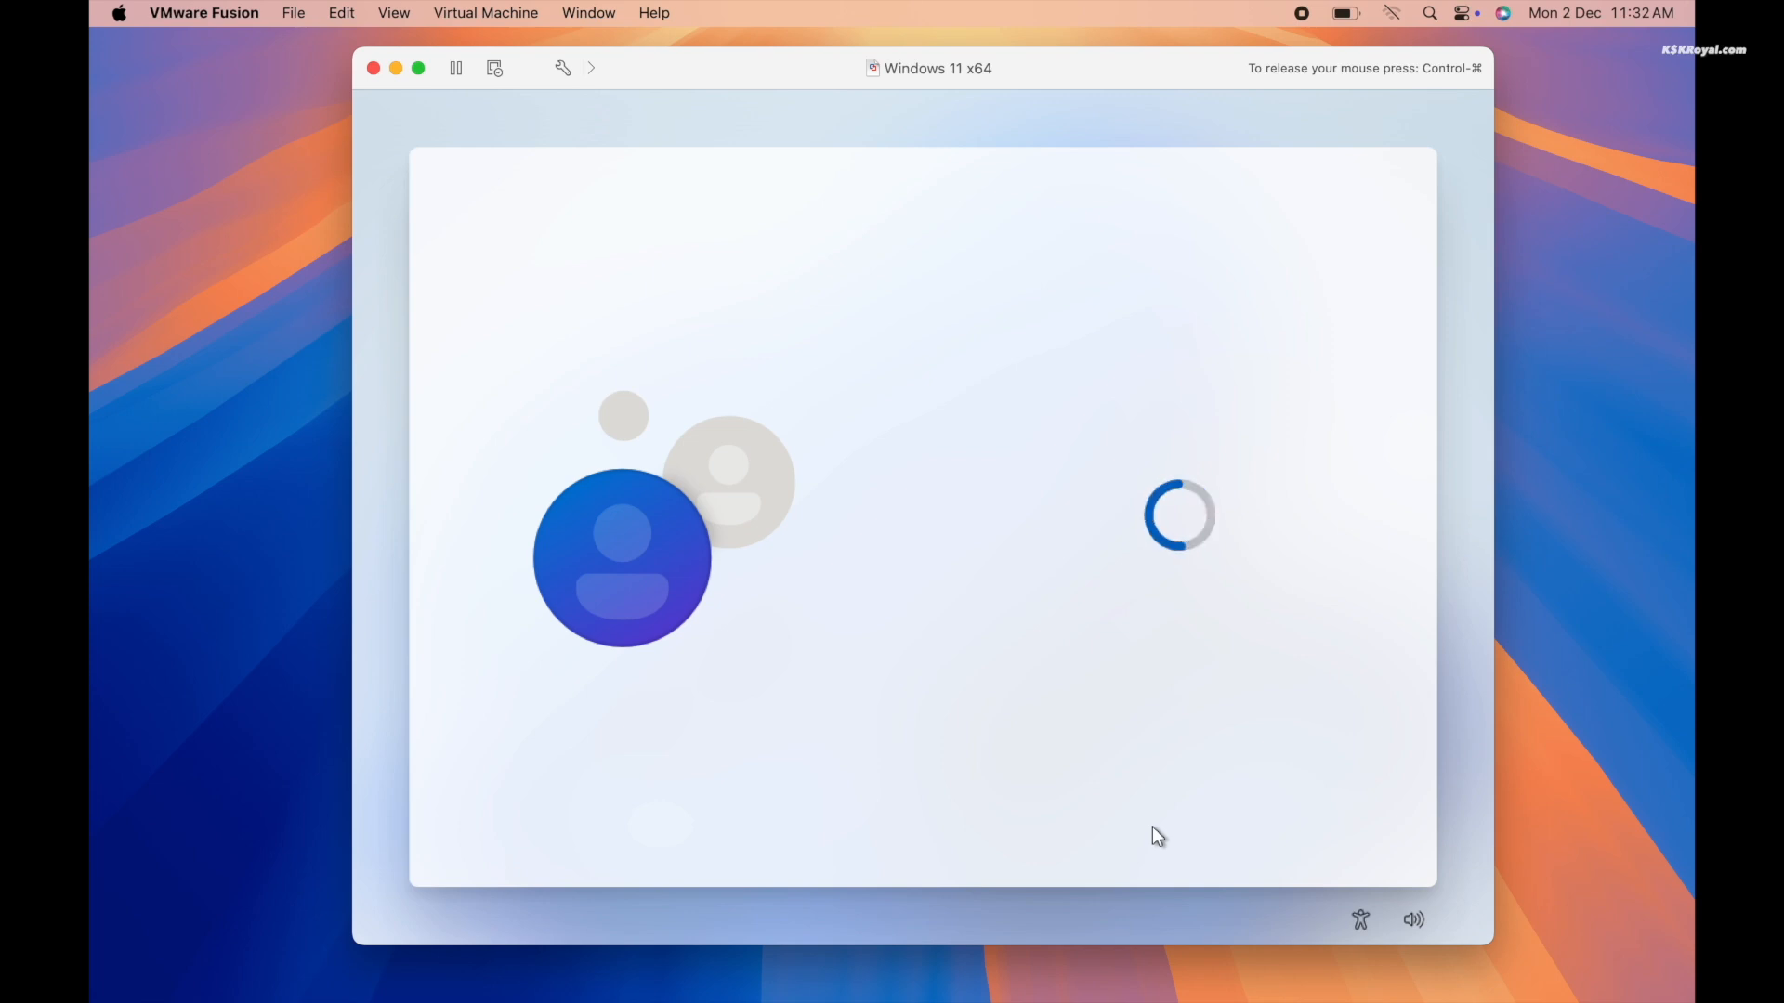
Step: Turn off location, Find my device, diagnostic data, inking and typing, and tailored experiences, and accept the privacy settings
left_click(989, 508)
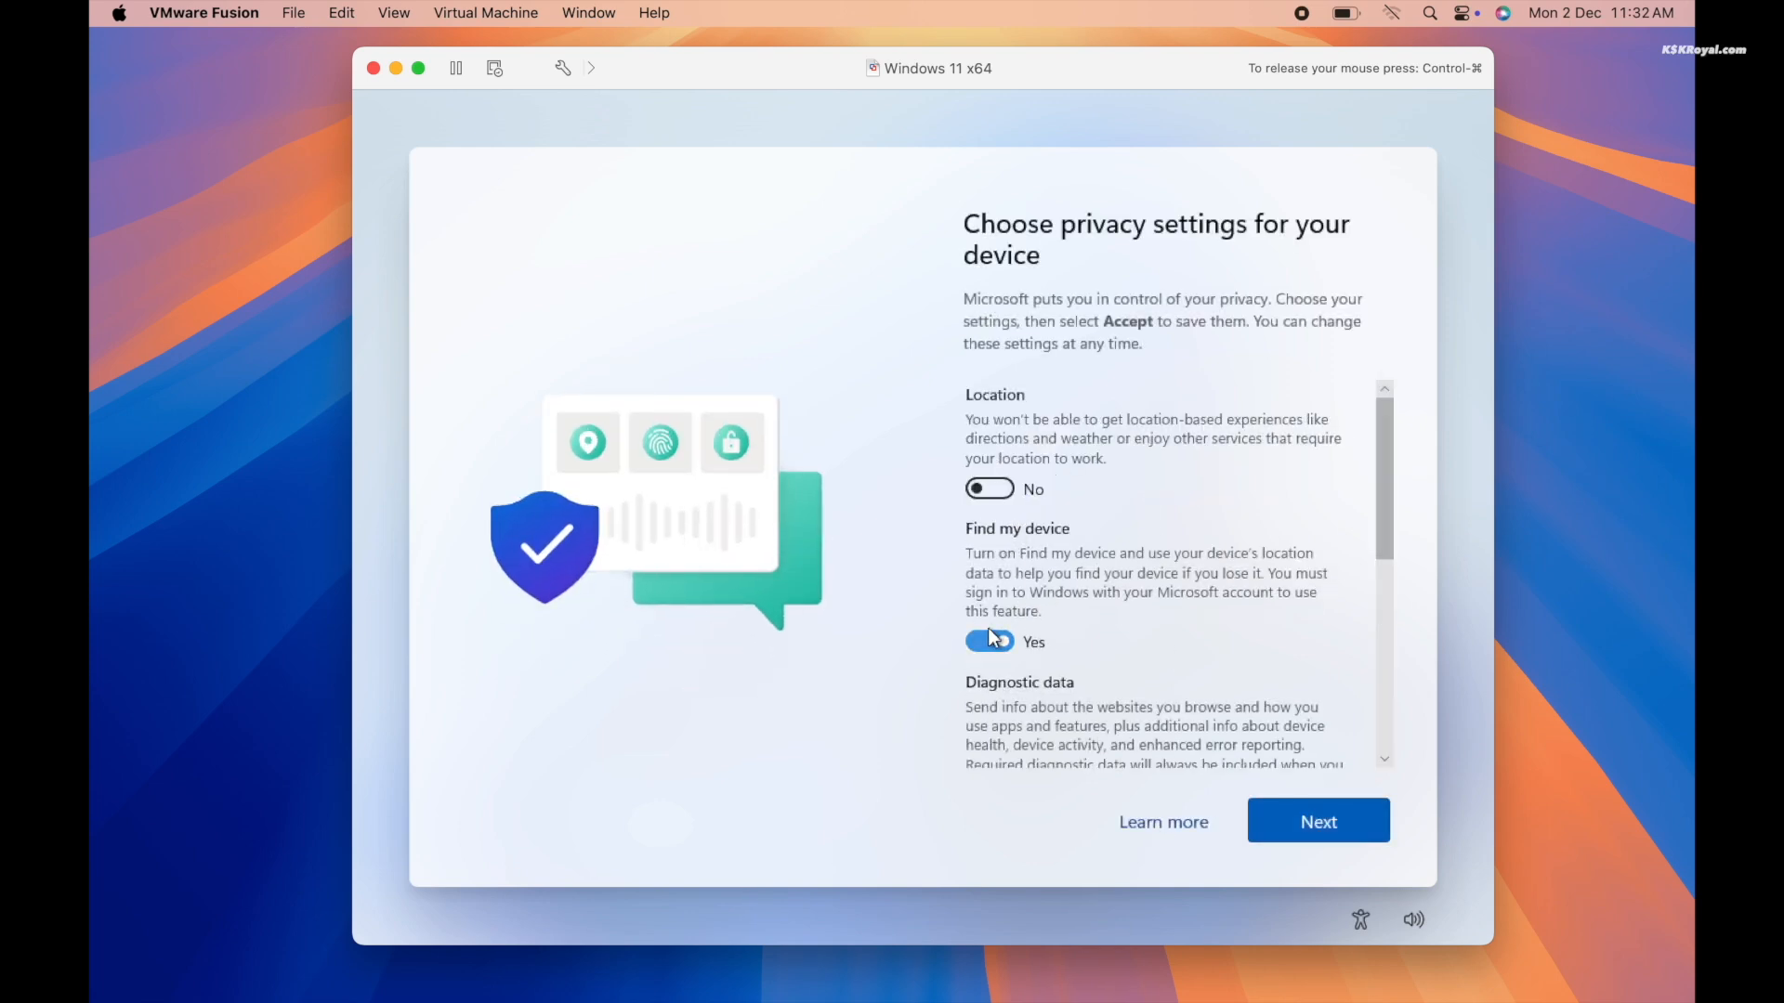
left_click(990, 637)
scroll(989, 558, "down", 3)
left_click(990, 603)
left_click(989, 736)
scroll(1022, 669, "down", 3)
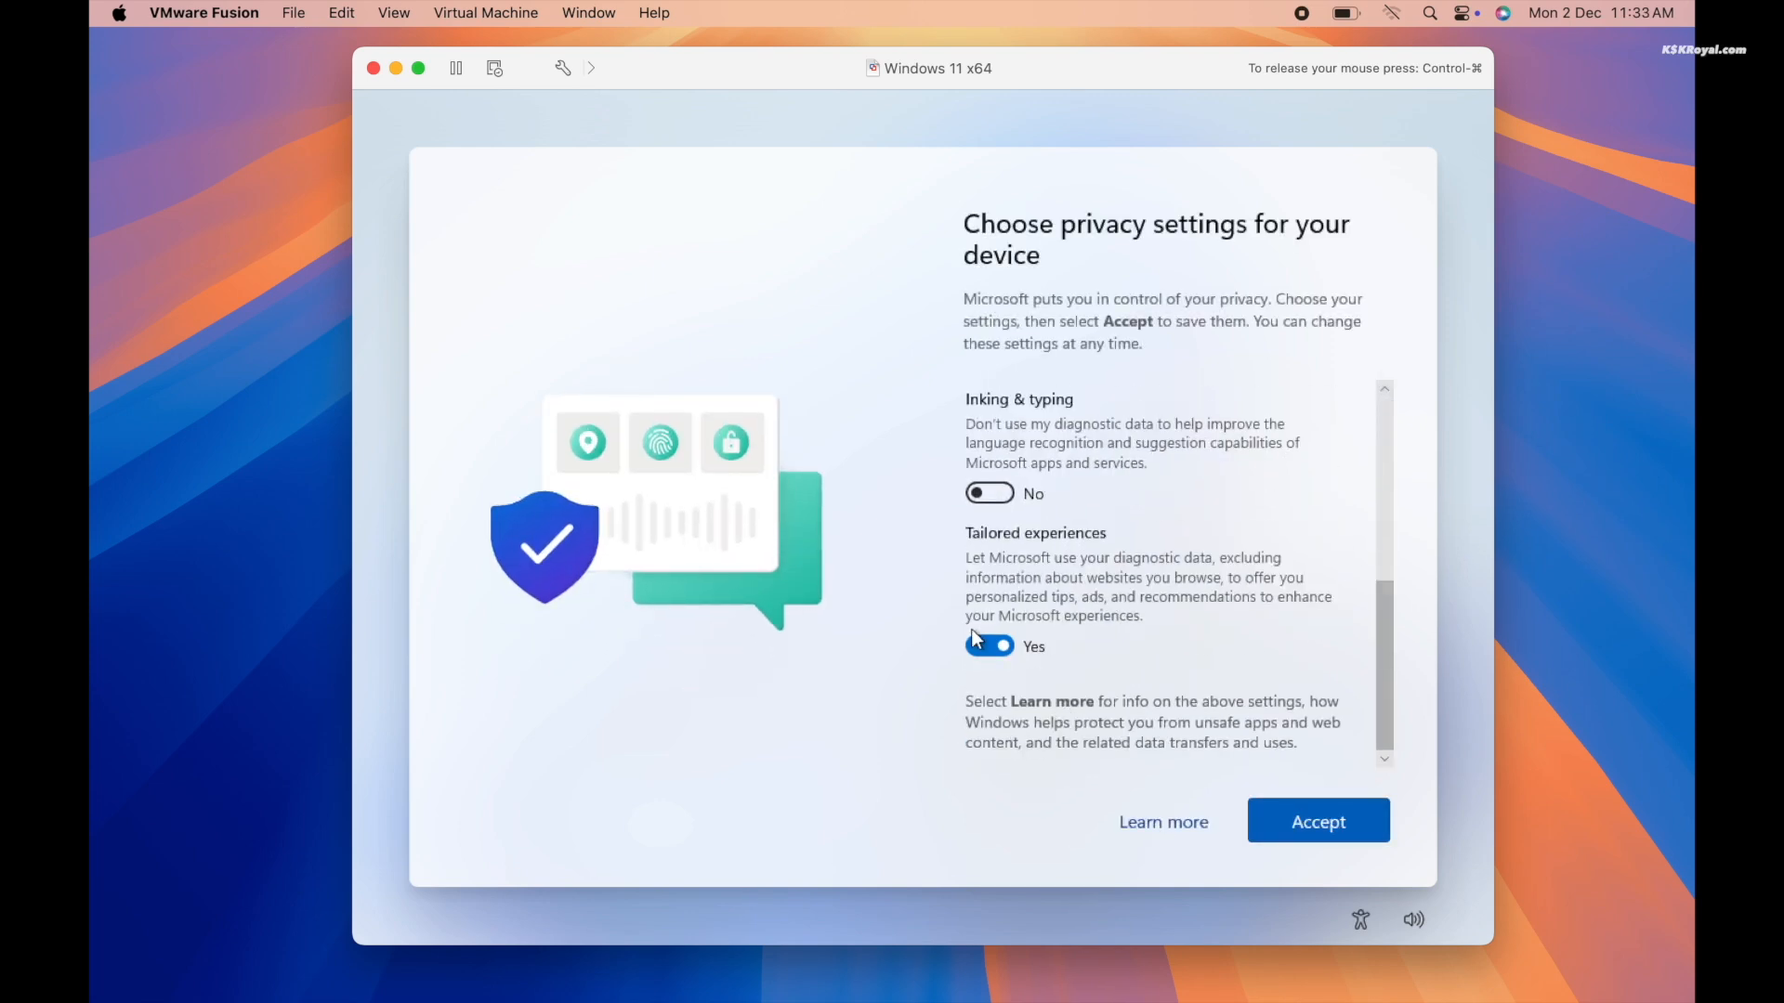
left_click(983, 639)
scroll(1093, 600, "up", 5)
left_click(1293, 806)
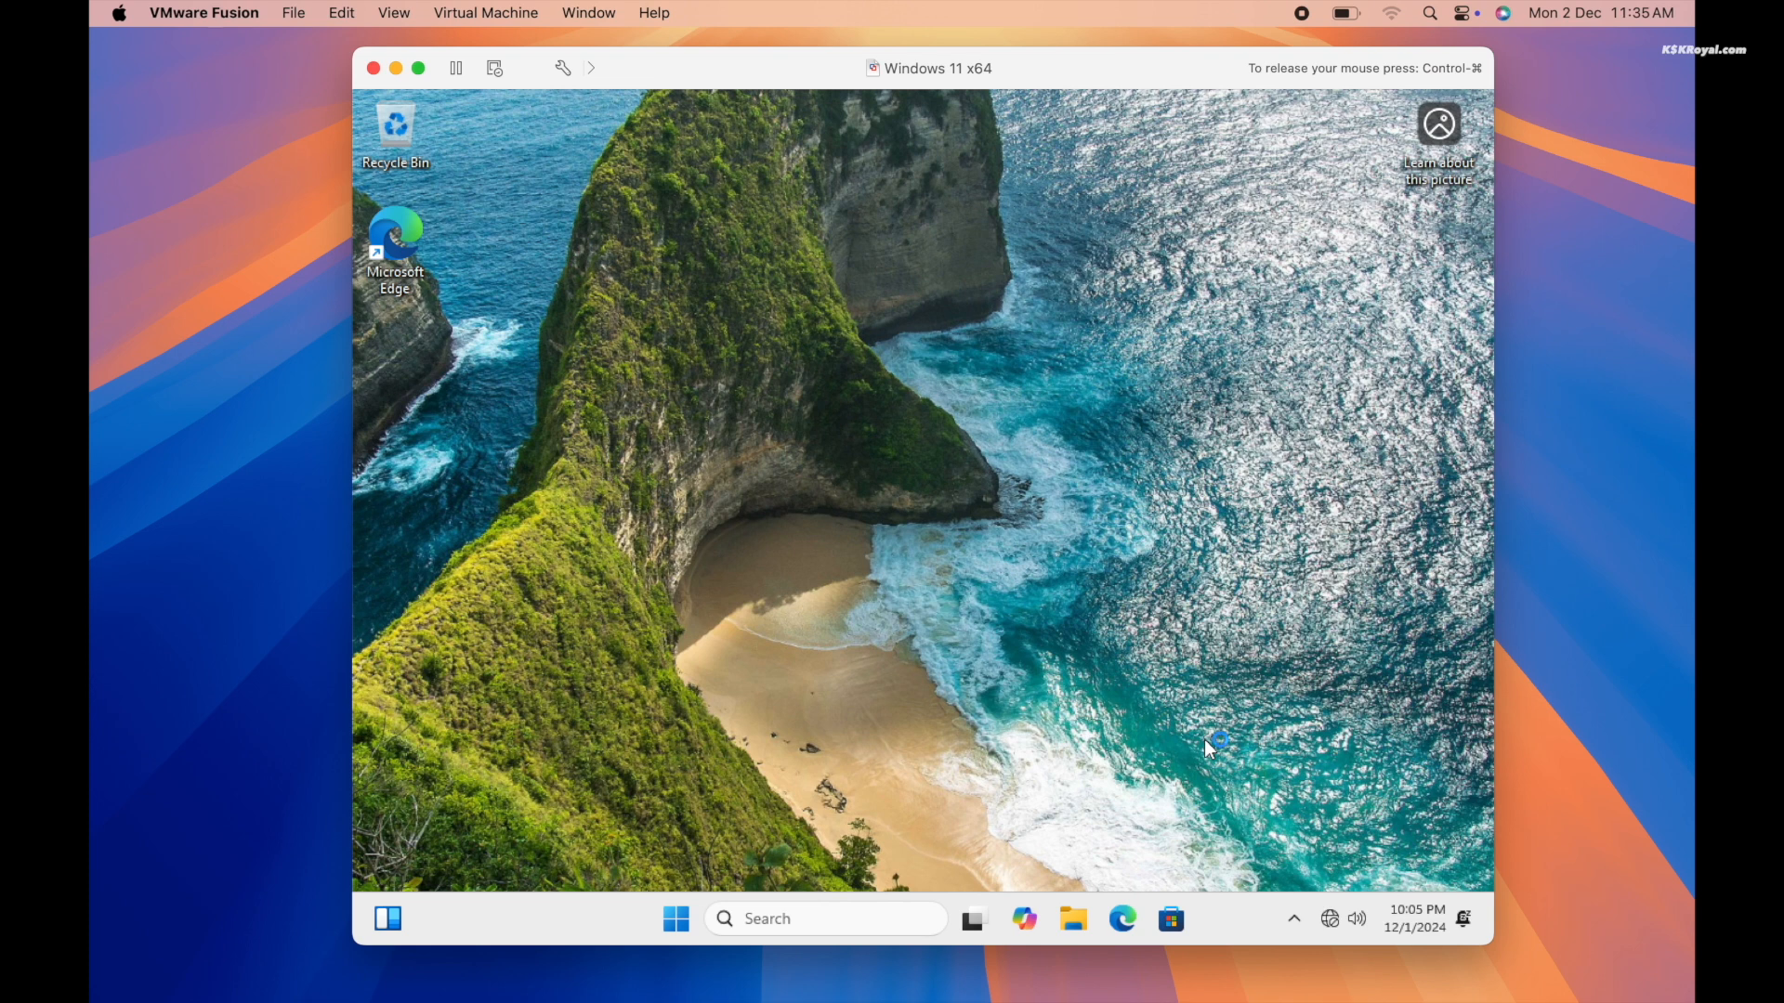
Step: Reconnect the Mac to the known Wi-Fi network Airtel_3977 and return to the Windows desktop
left_click(1393, 14)
left_click(1340, 123)
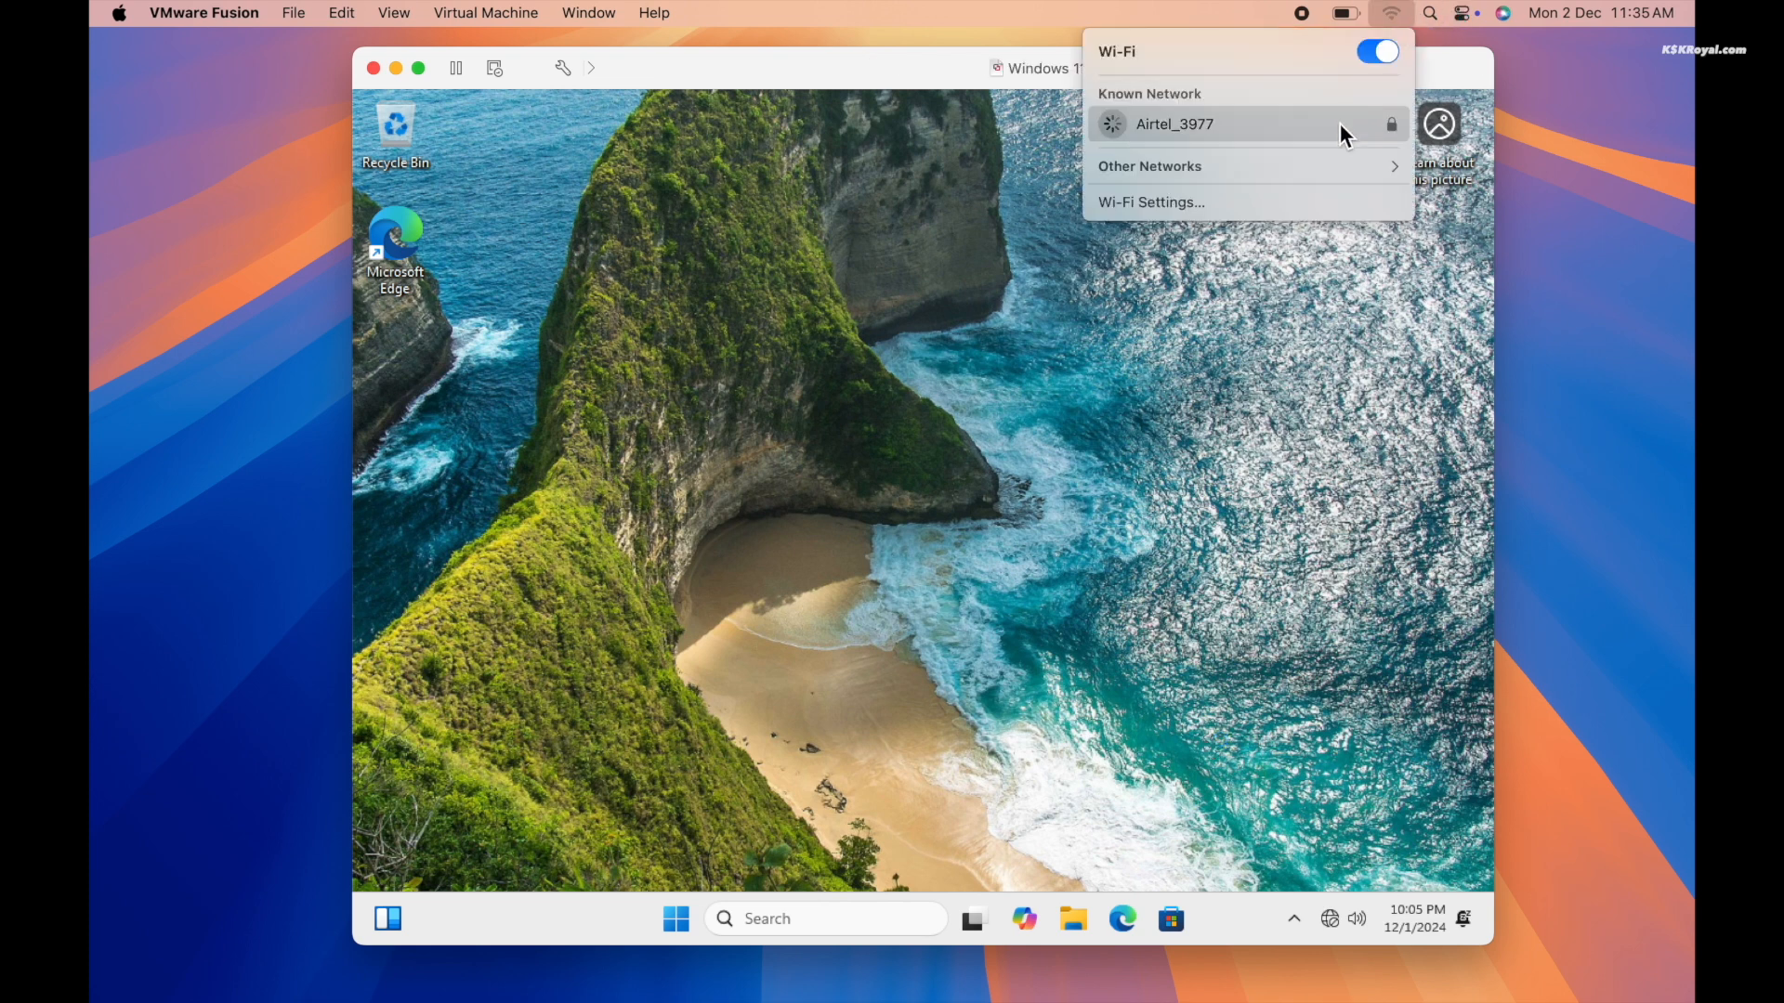
left_click(1146, 377)
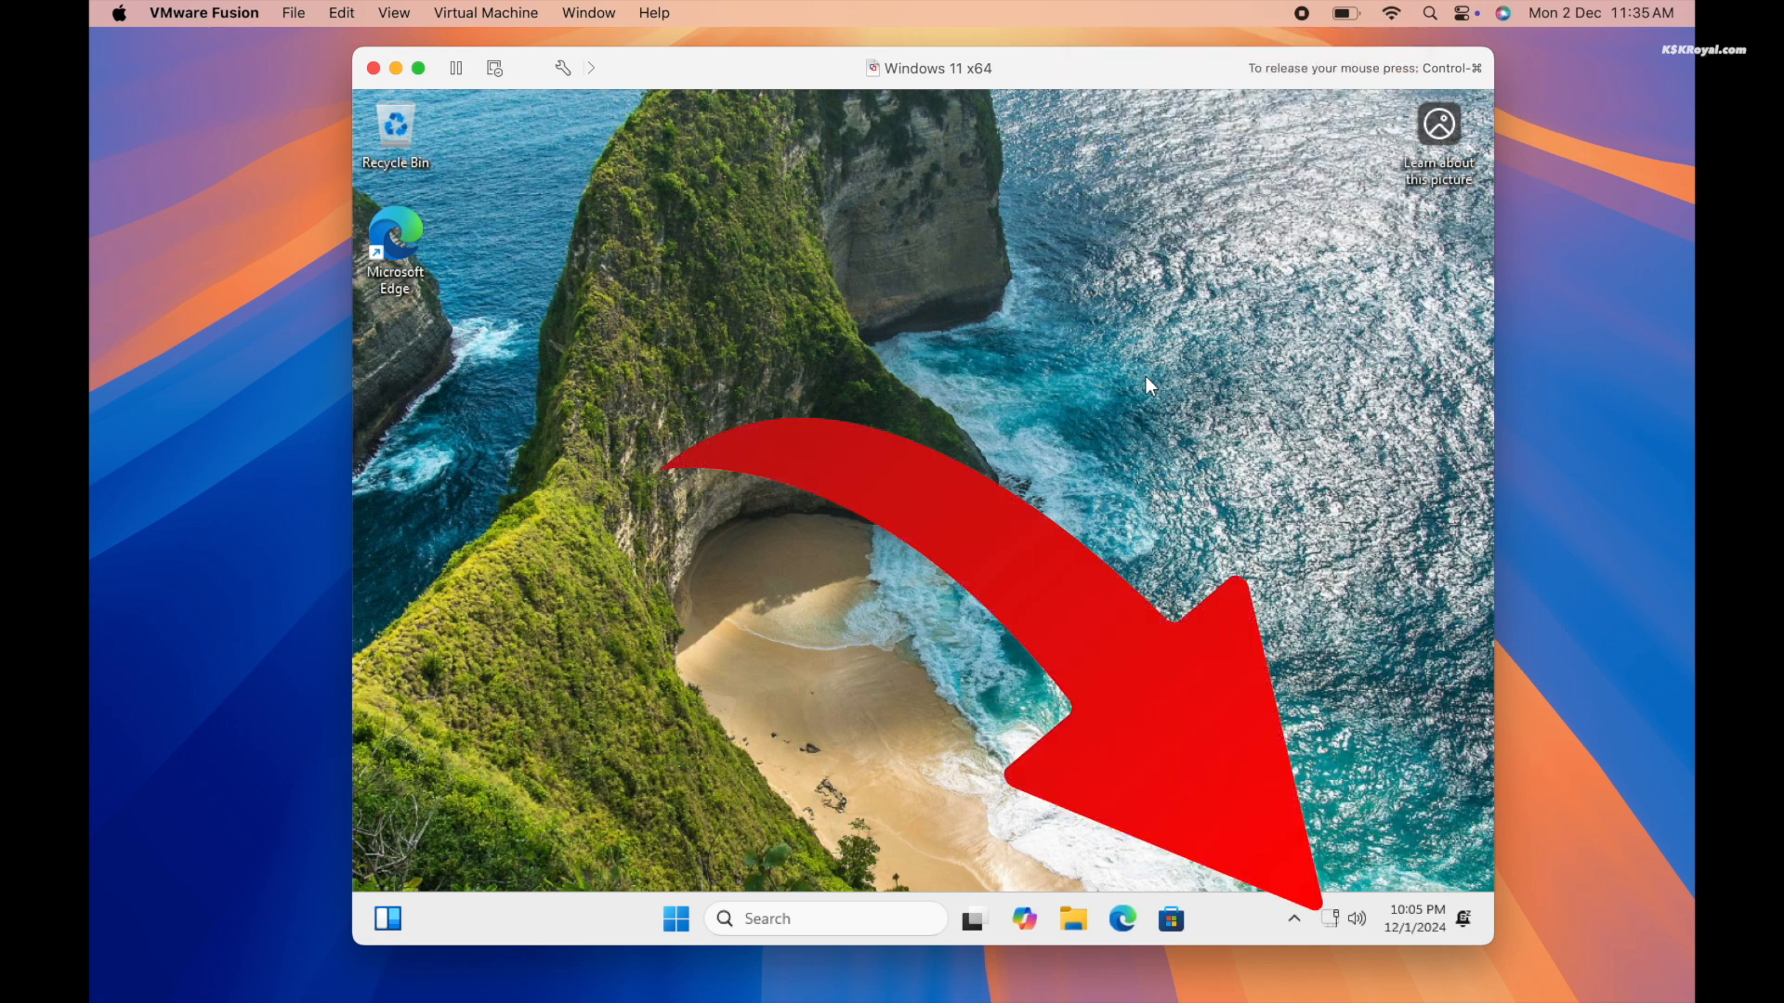
Step: Test the virtual machine's internet connection by running ping google.com from the Run dialog
key("super+r")
type("ping google.")
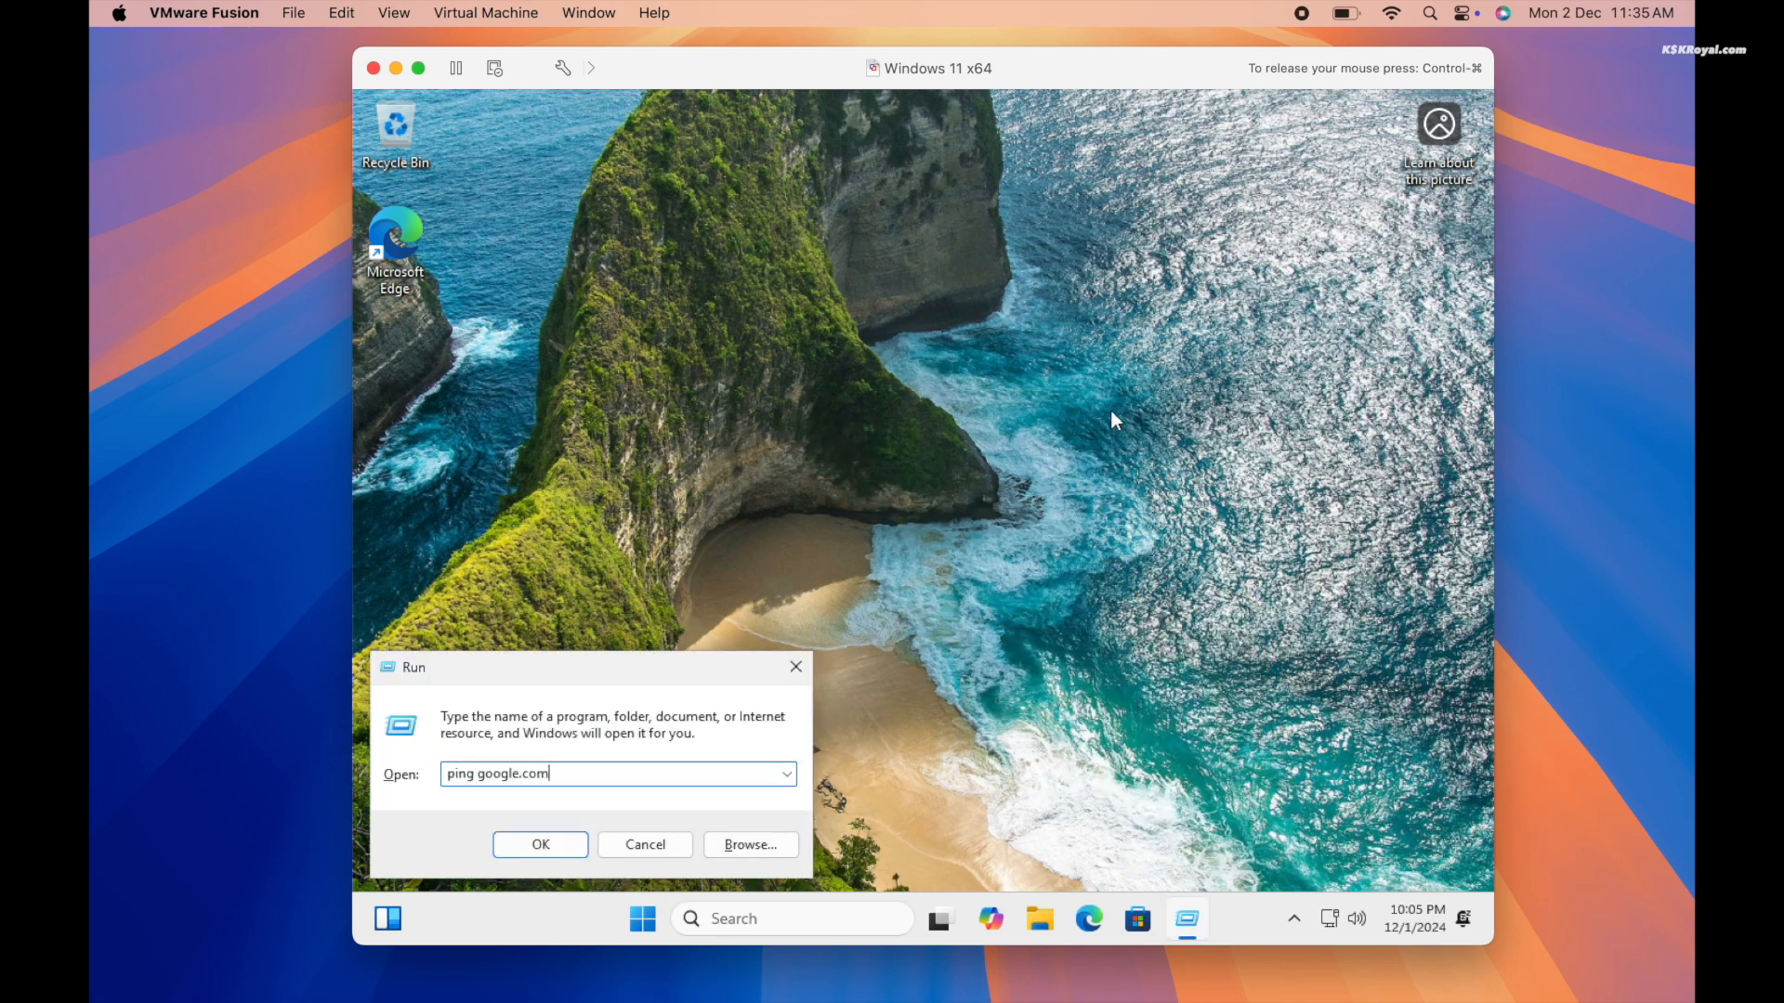
key("Return")
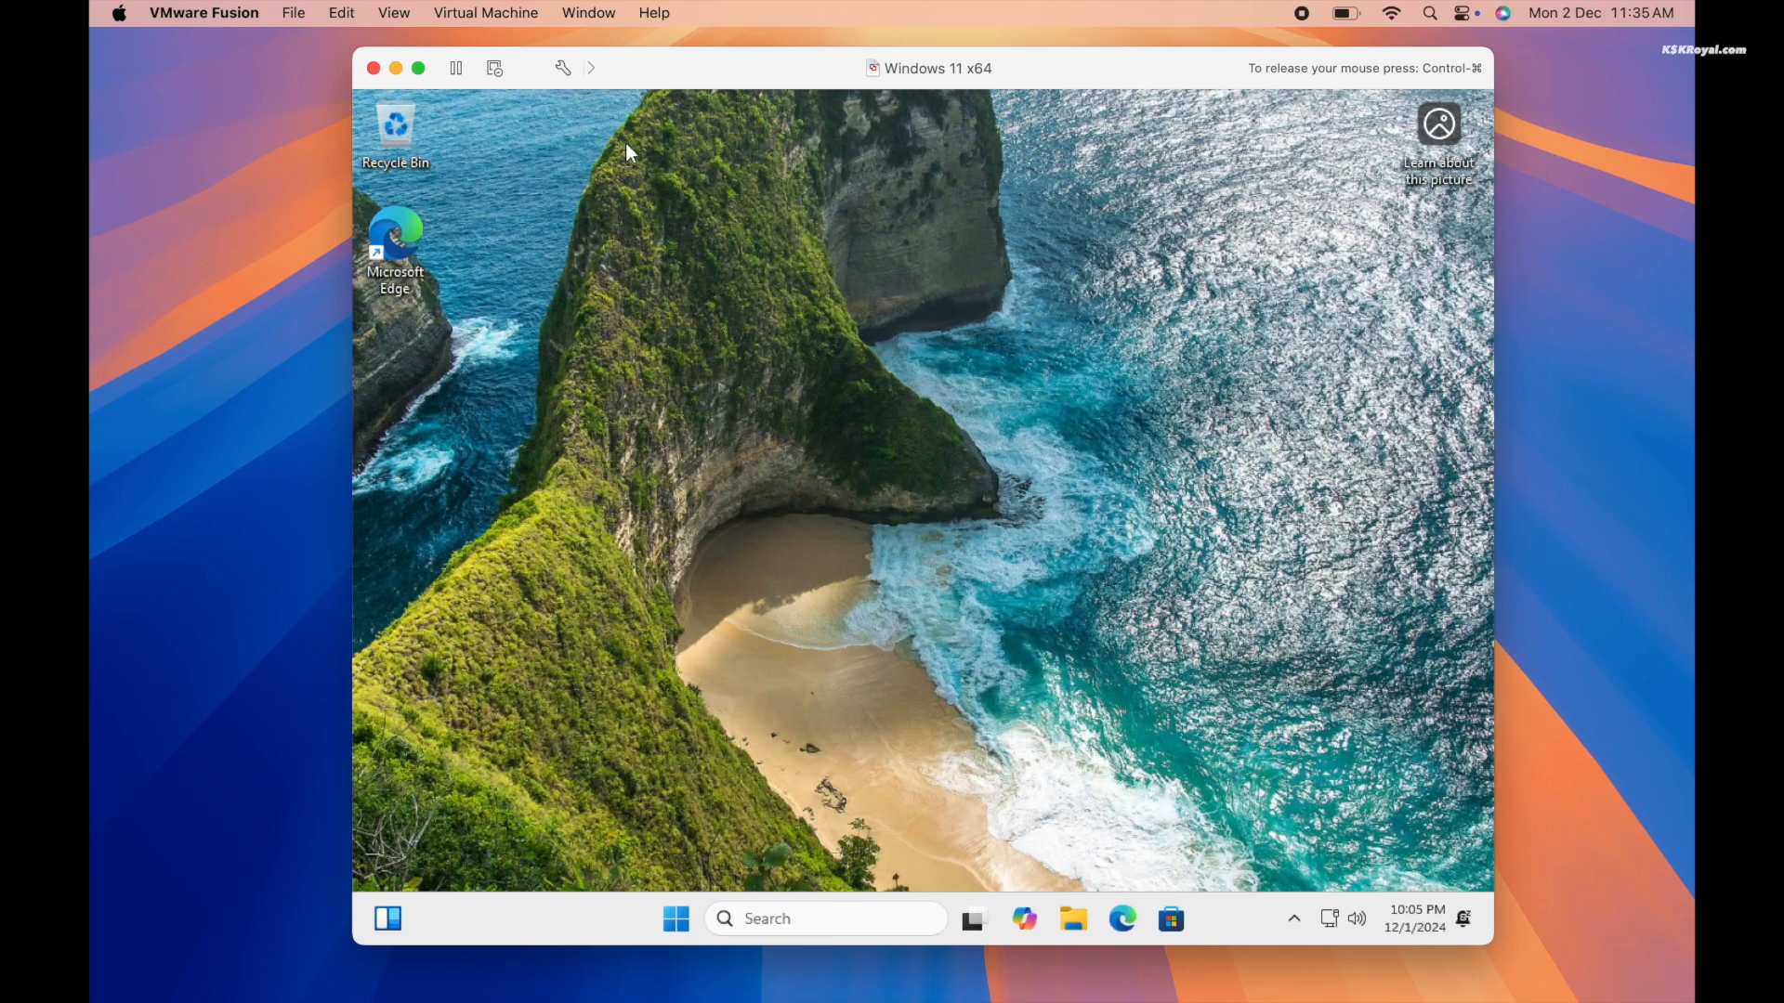
Step: Connect the VMware Tools installer CD to the Windows 11 virtual machine
left_click(528, 21)
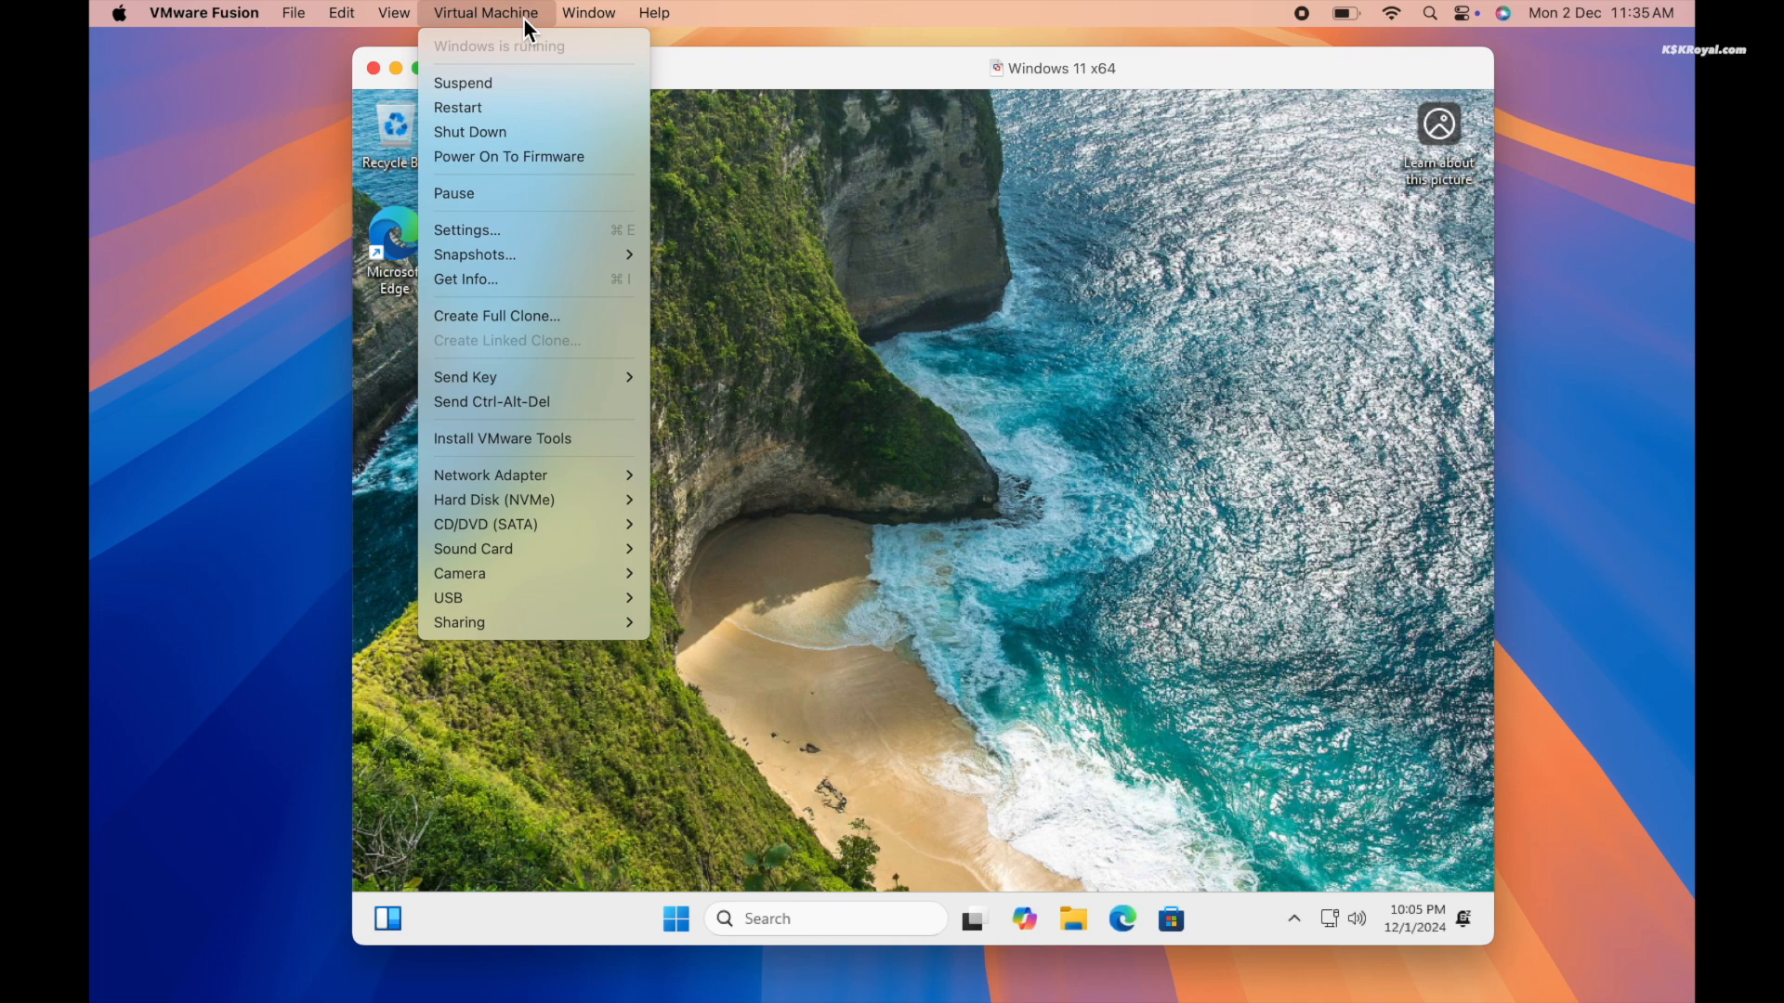
left_click(591, 439)
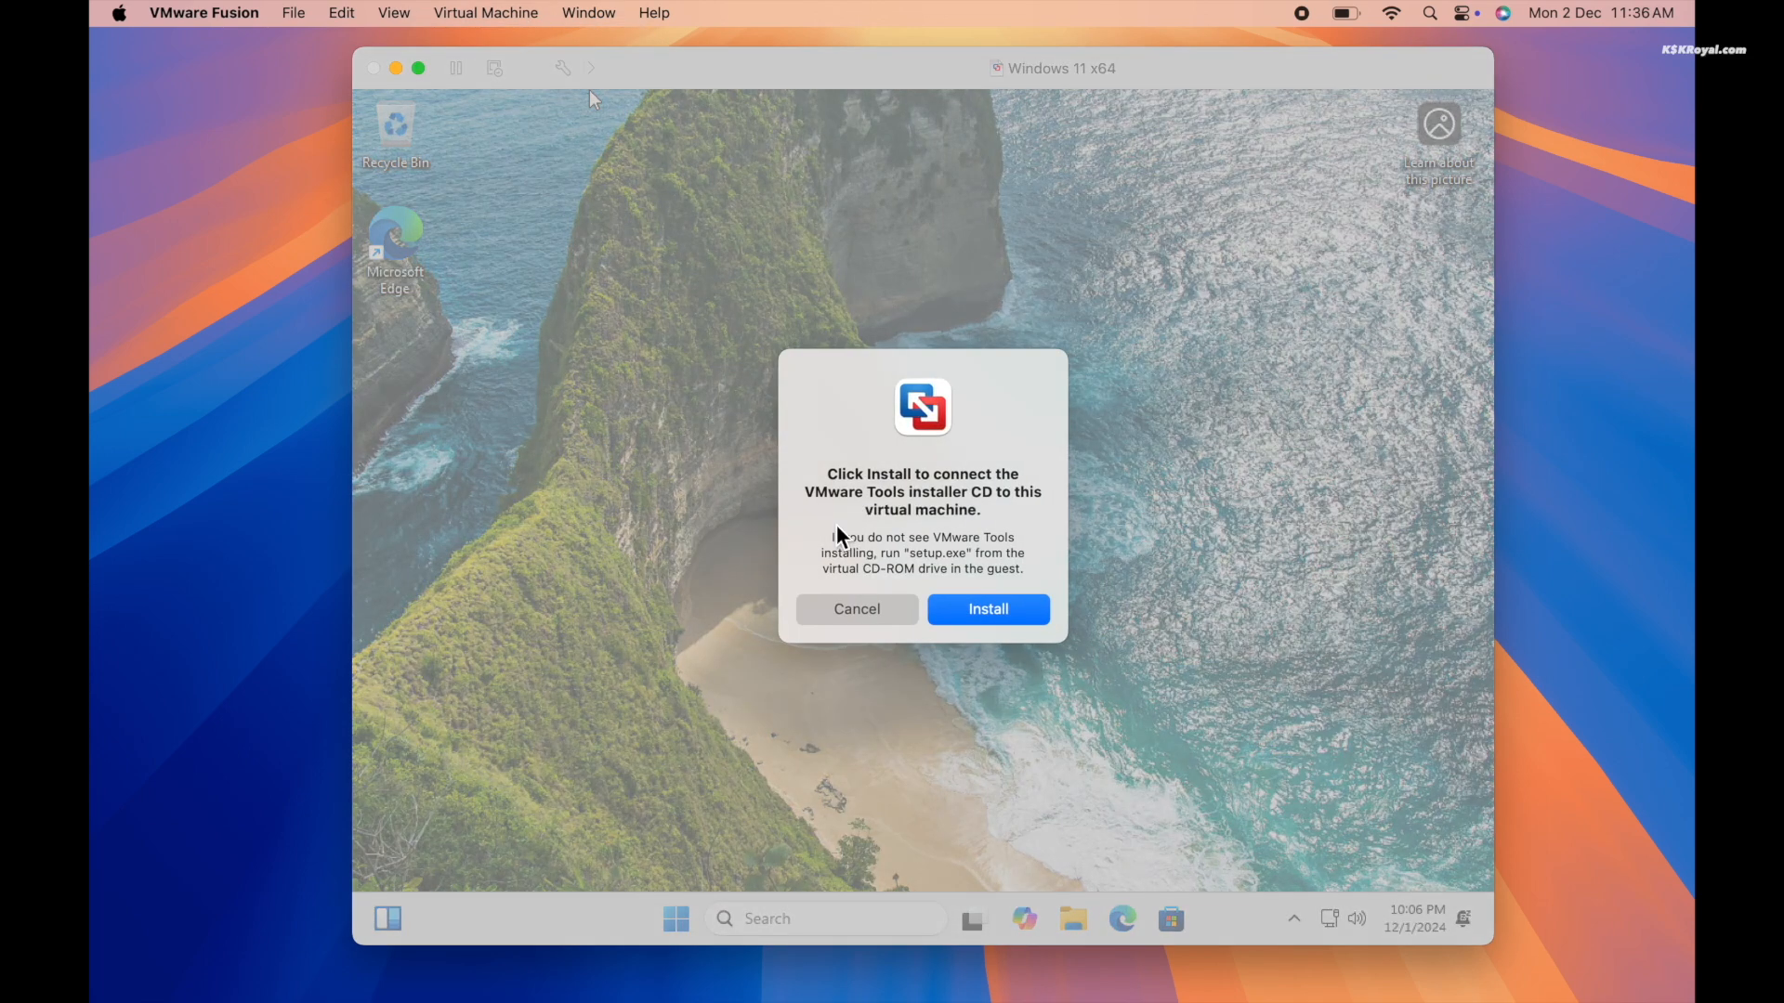
left_click(945, 611)
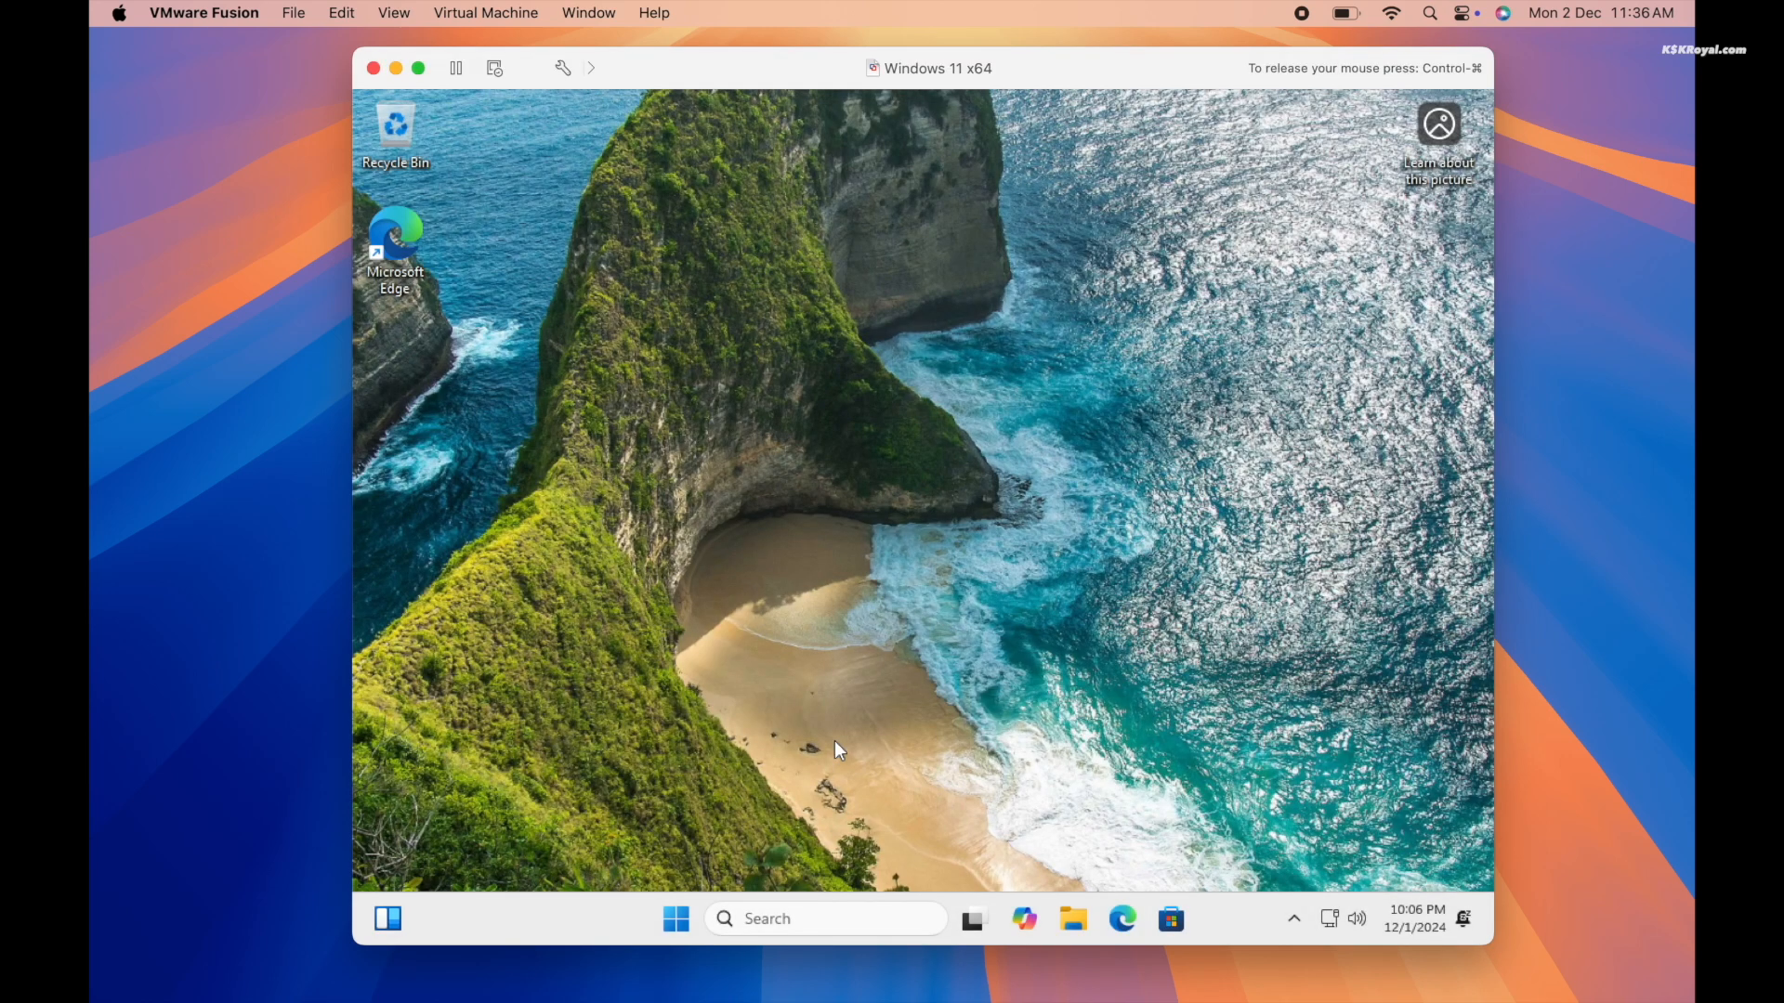
Step: Launch setup64 from the VMware Tools DVD drive (D:), allow it to make changes, and minimize the File Explorer window
key("super+e")
left_click(636, 749)
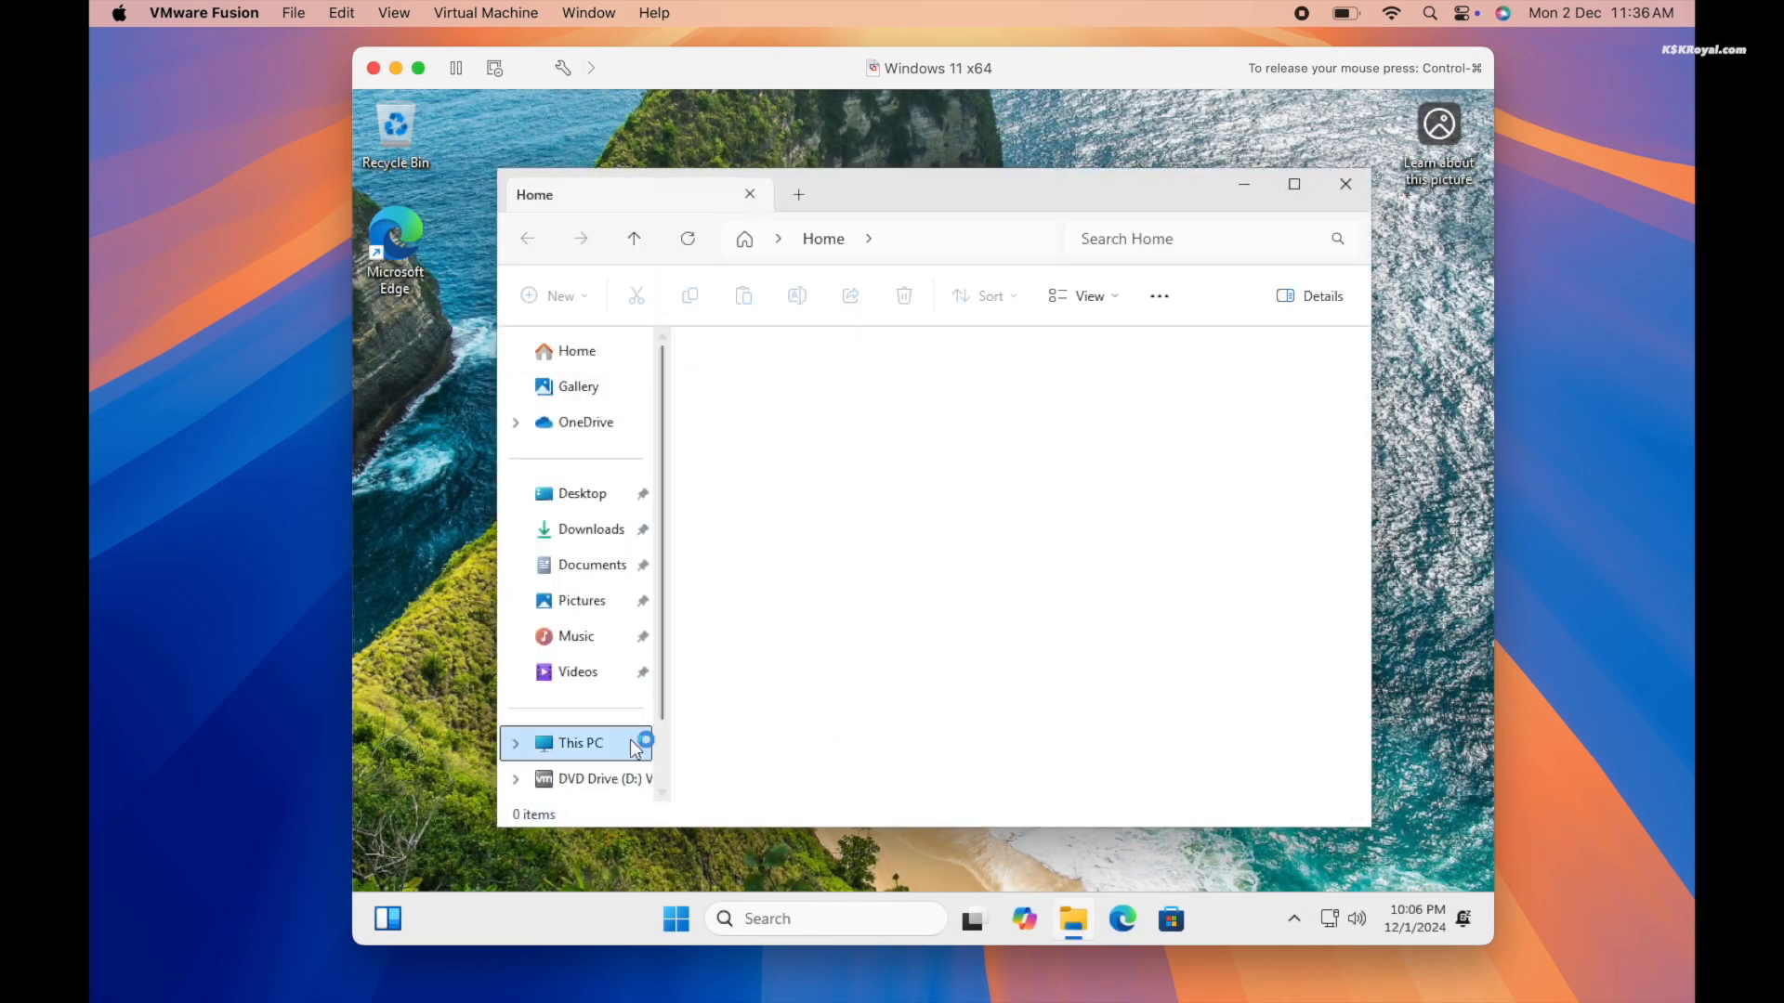
left_click(1149, 377)
double_click(1149, 374)
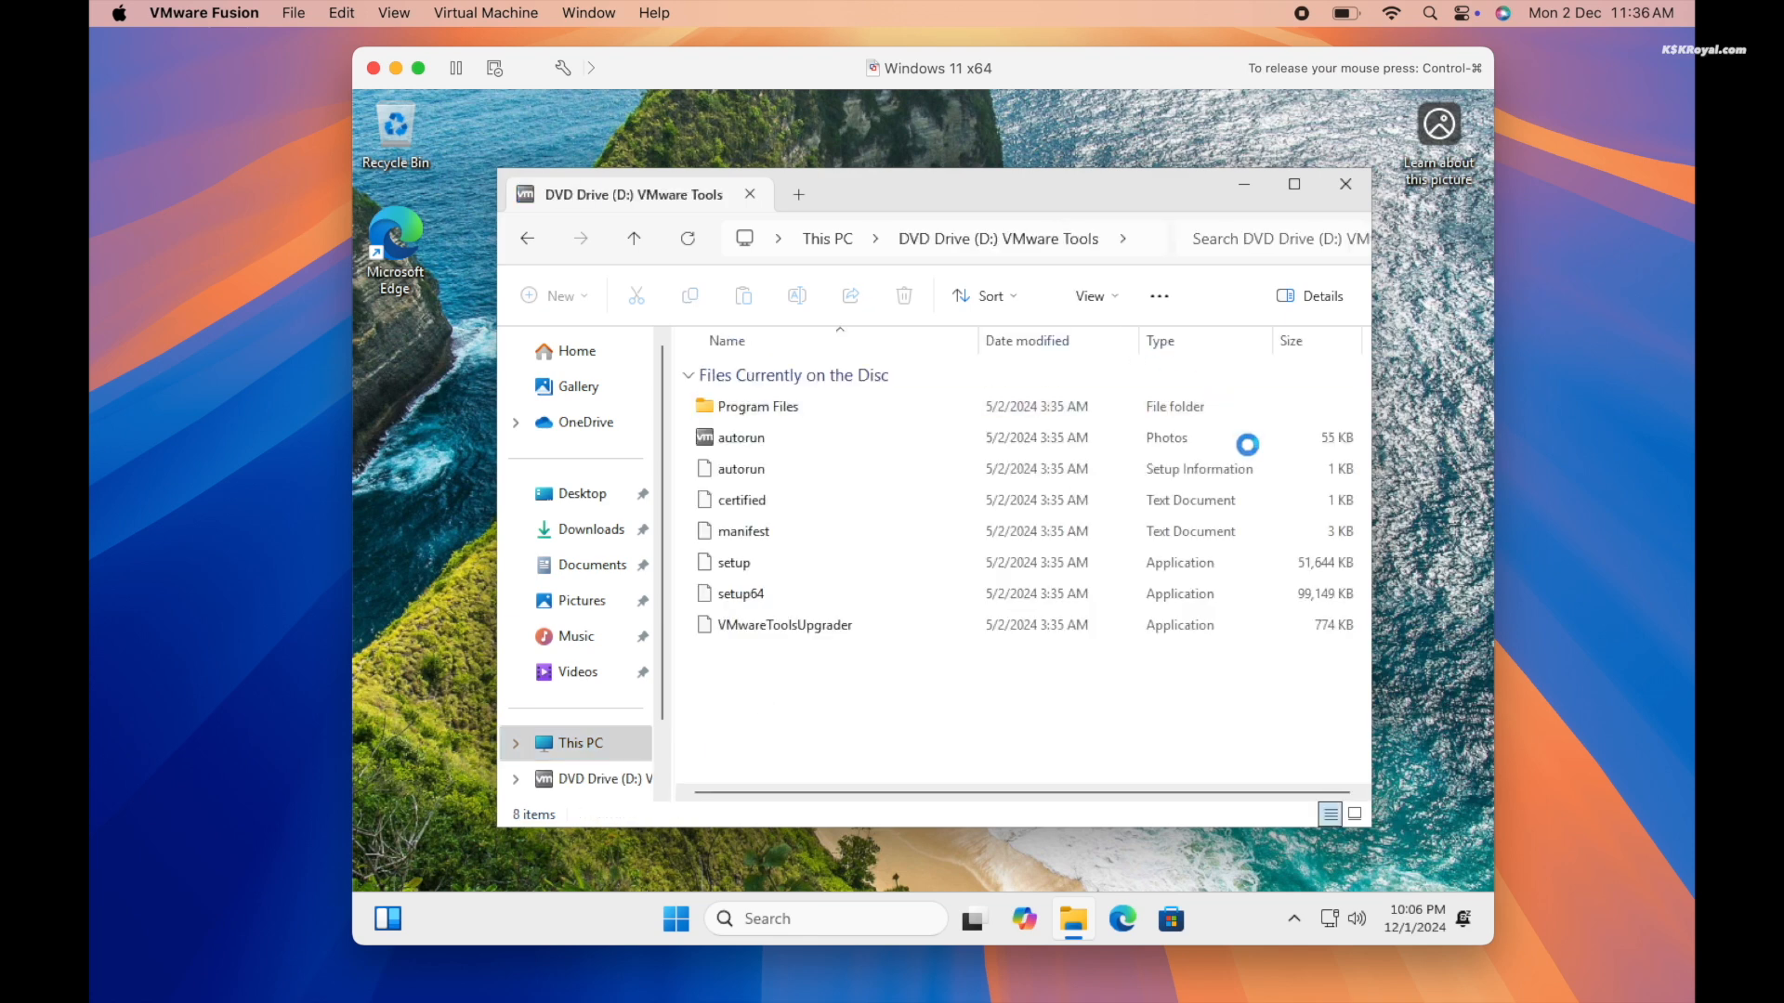
double_click(938, 595)
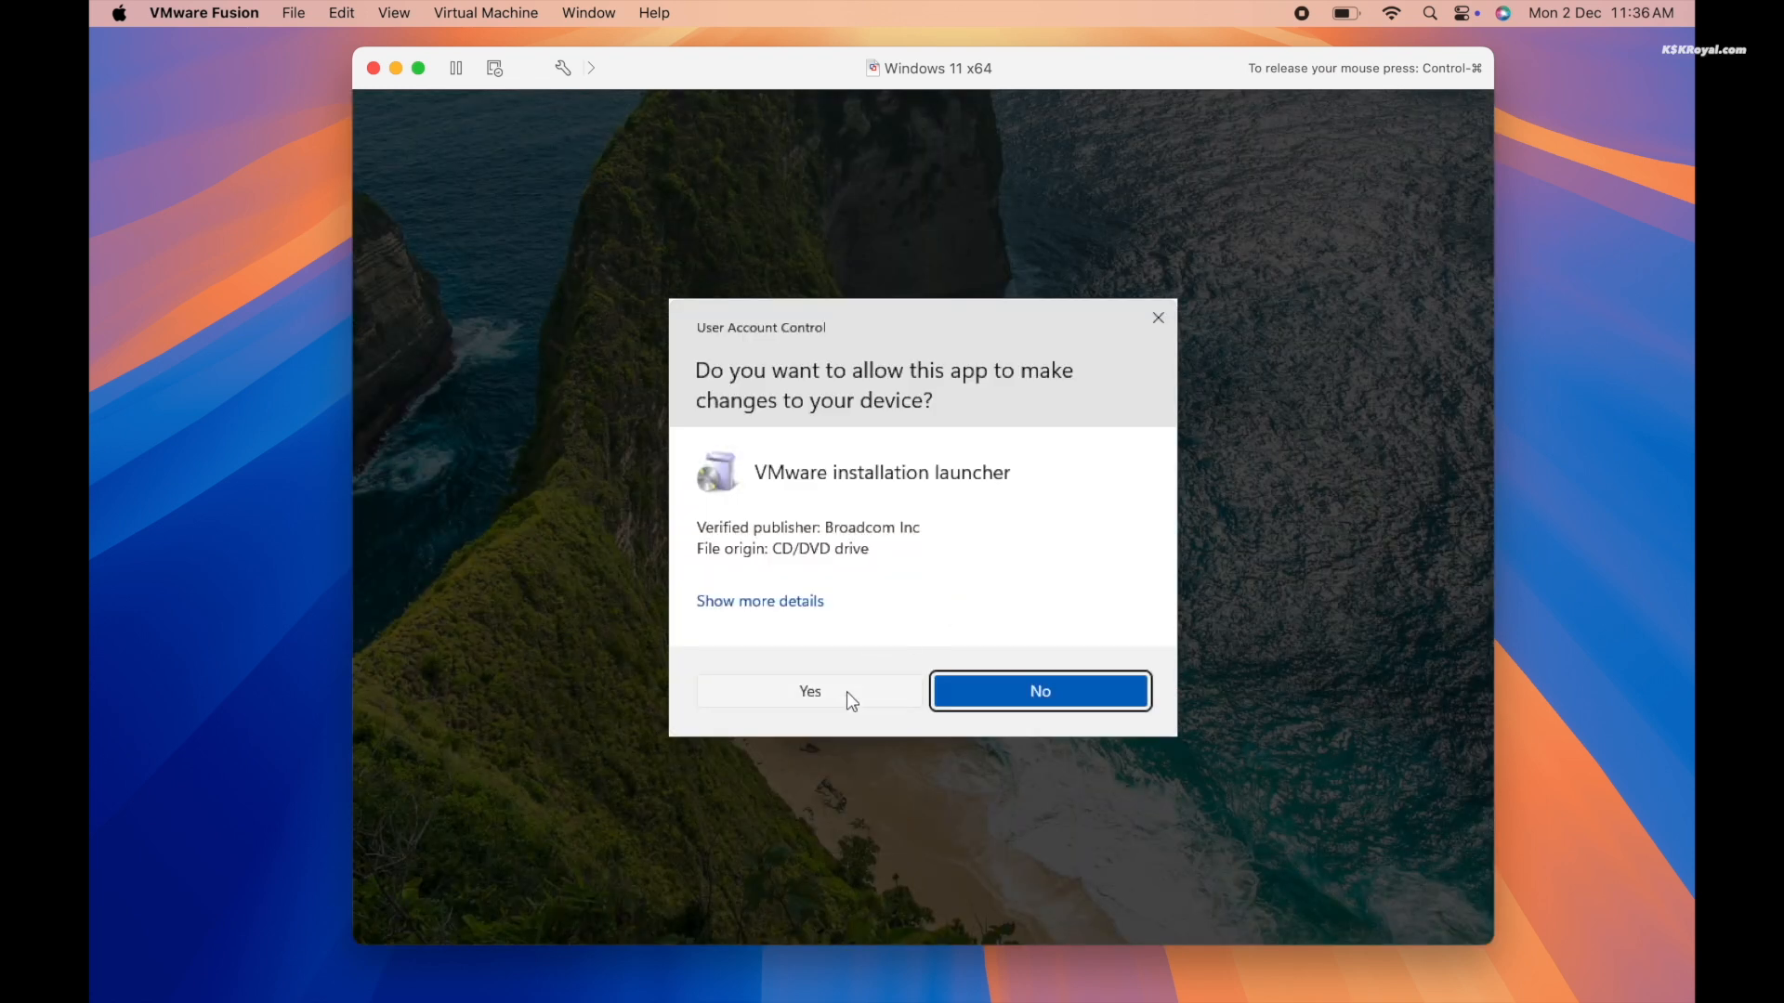
left_click(845, 691)
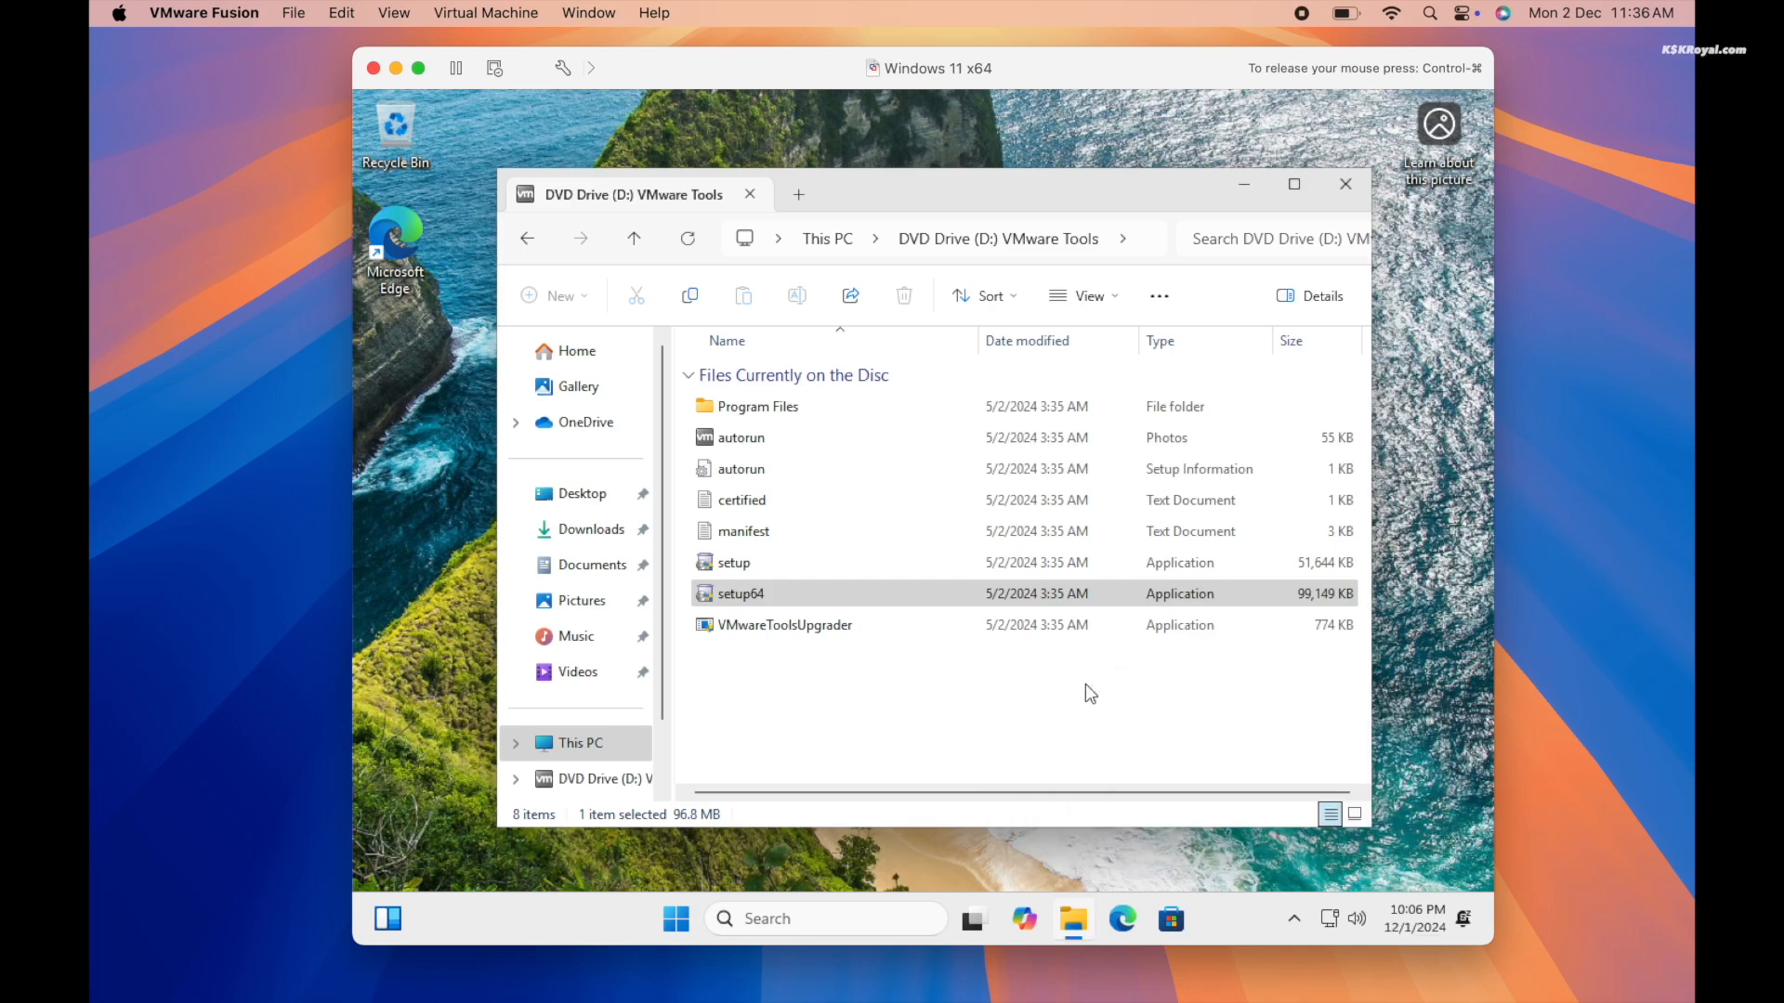
left_click(1241, 190)
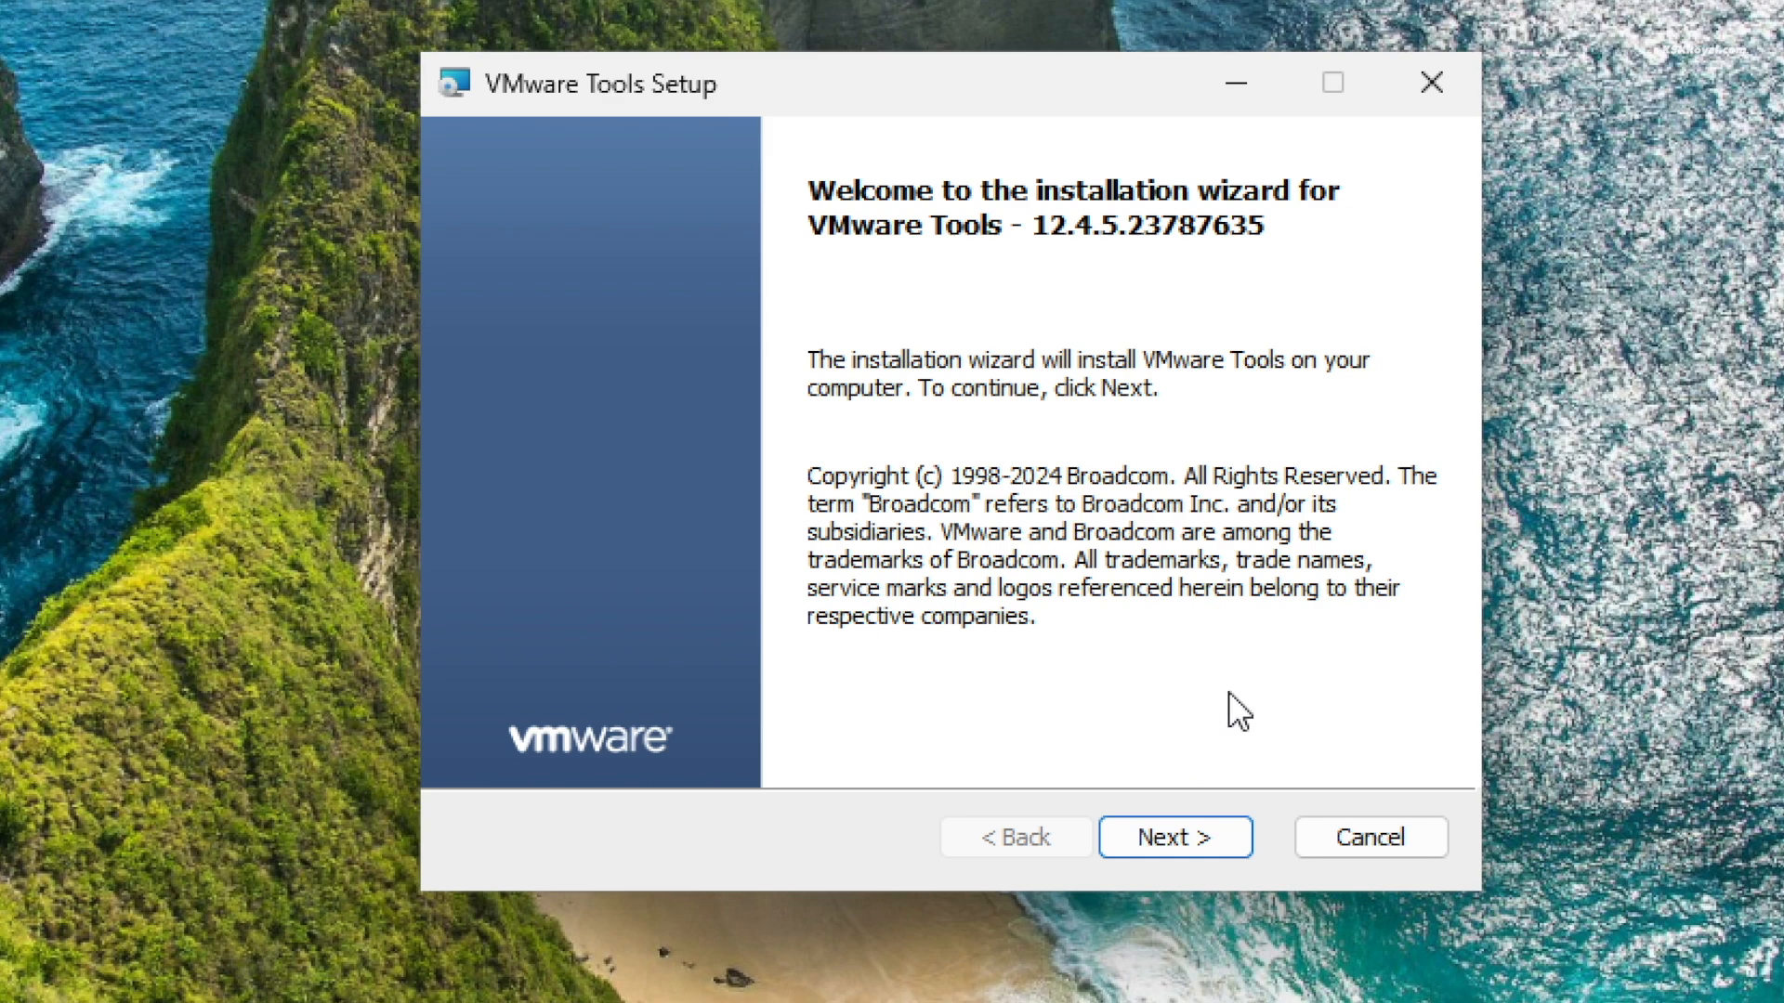
Step: Install VMware Tools in the Windows 11 virtual machine using the Typical setup type
left_click(1200, 838)
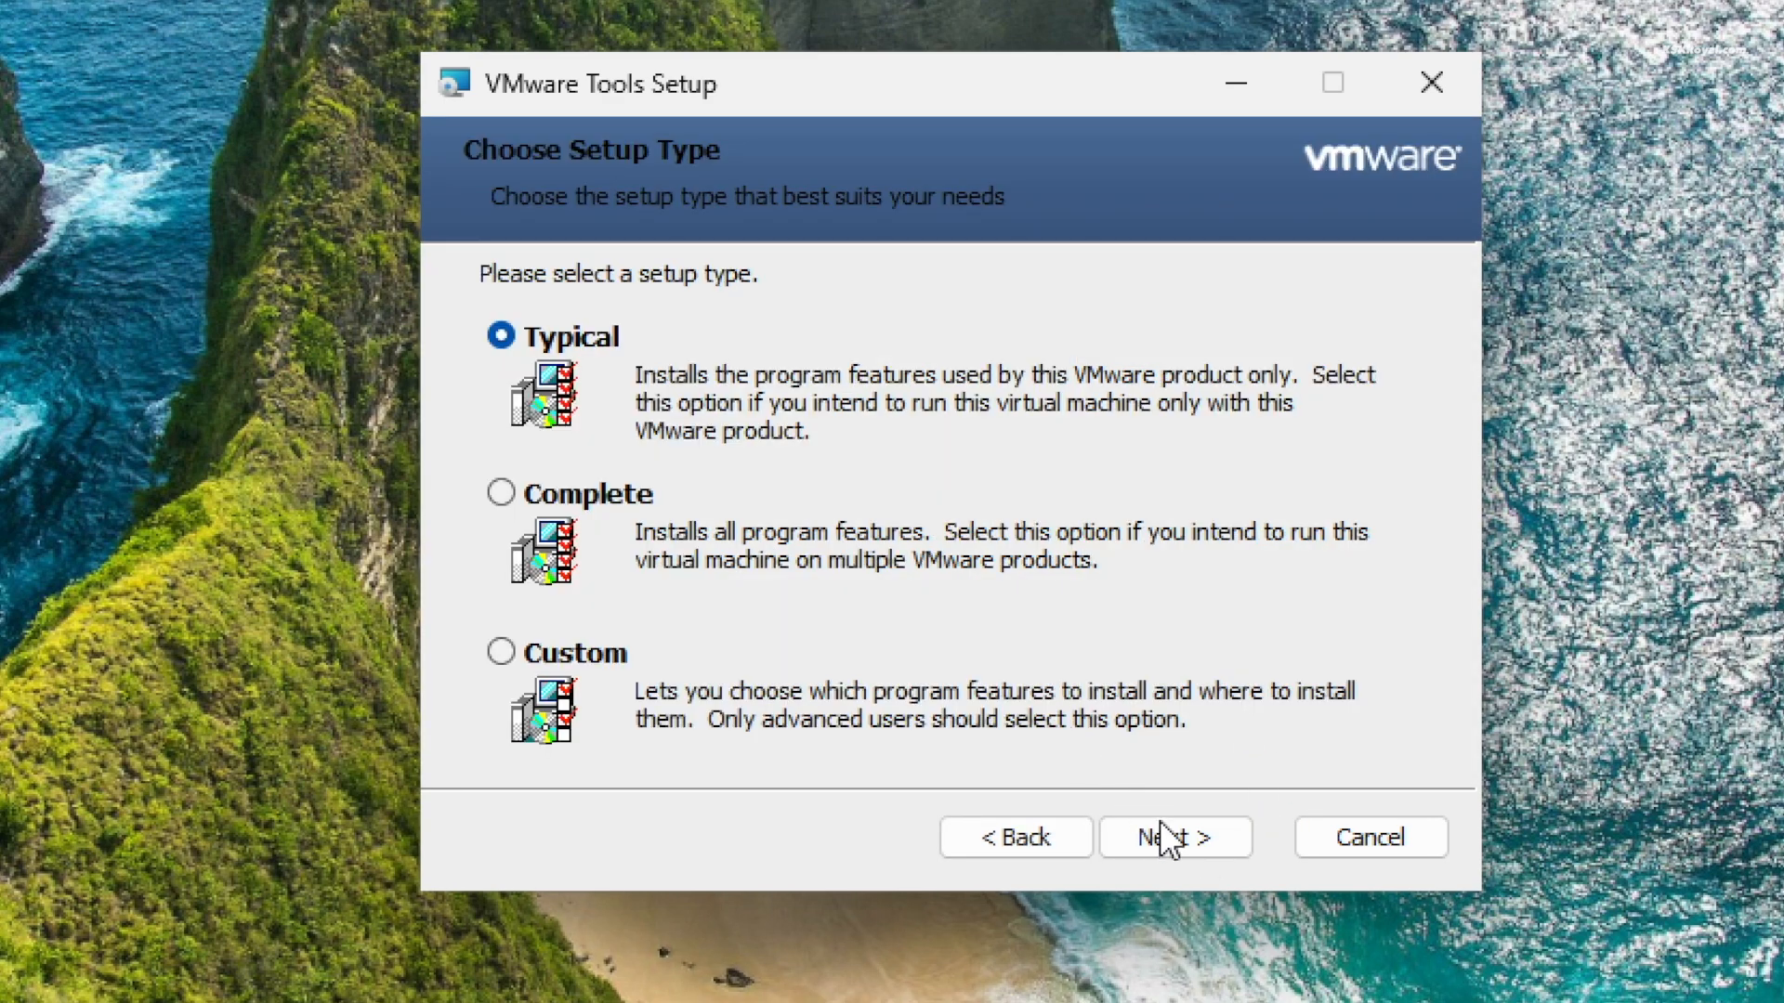
left_click(1161, 836)
left_click(1162, 836)
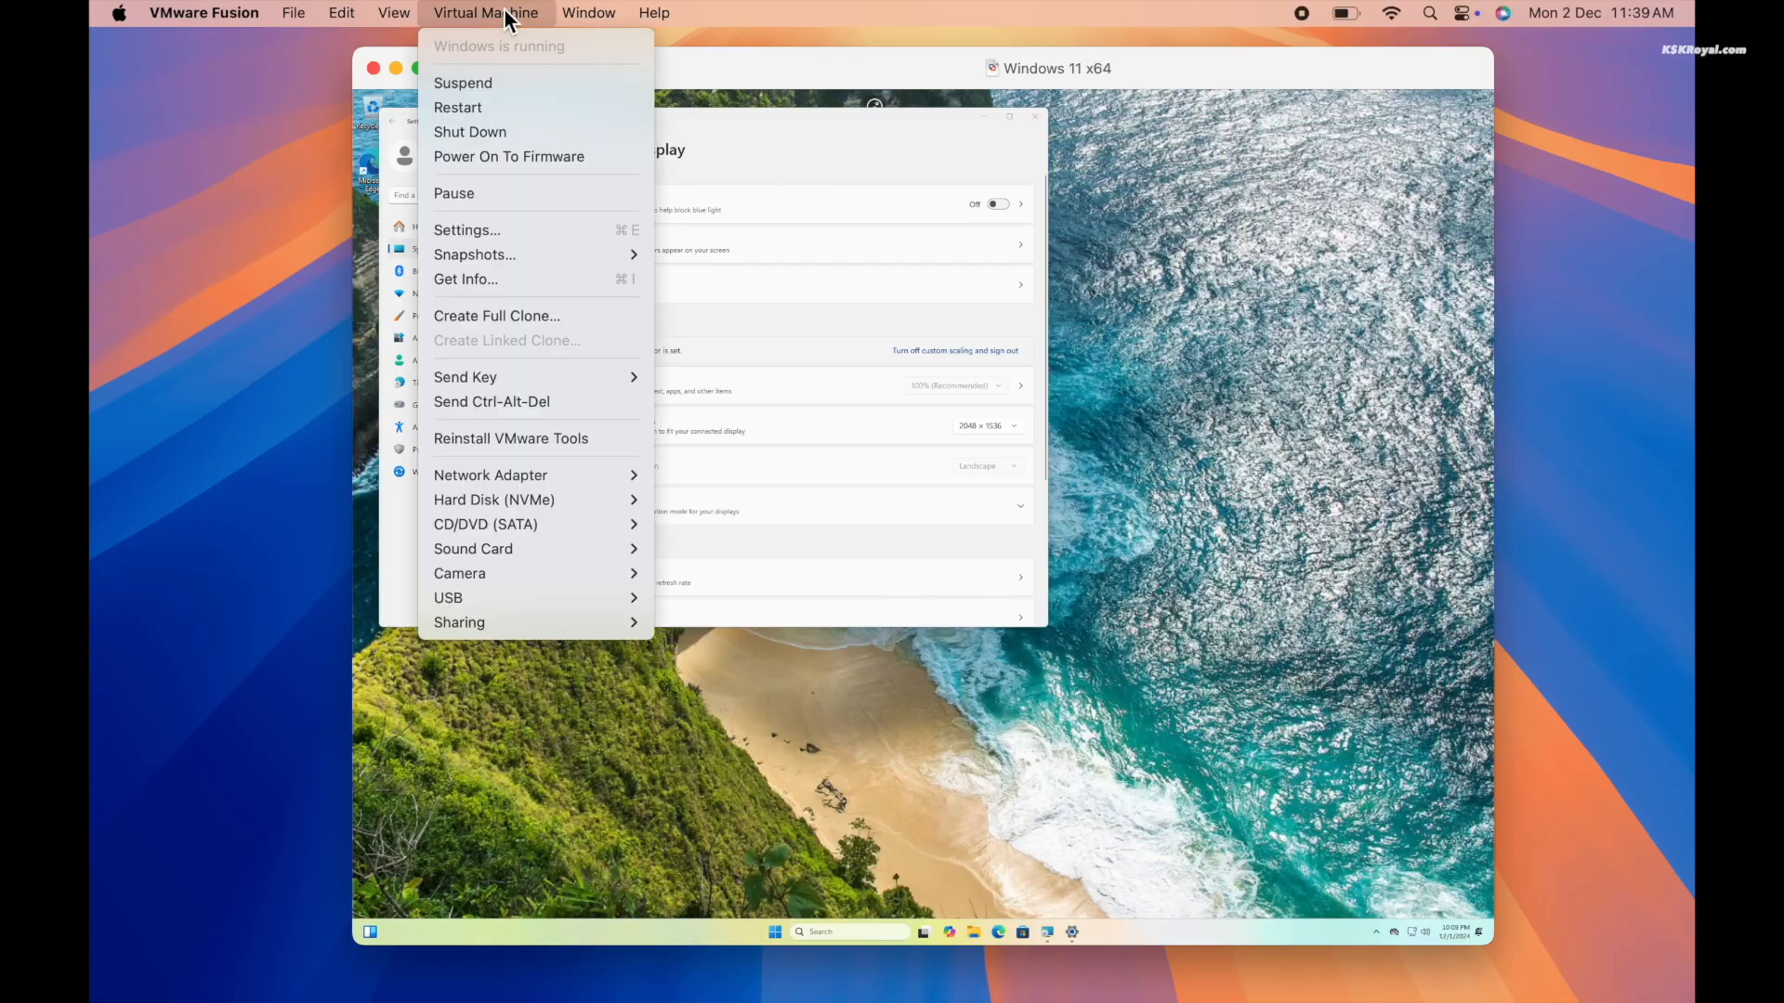
Step: Restart the Windows 11 x64 virtual machine and enlarge its window to fill the Mac screen
left_click(532, 108)
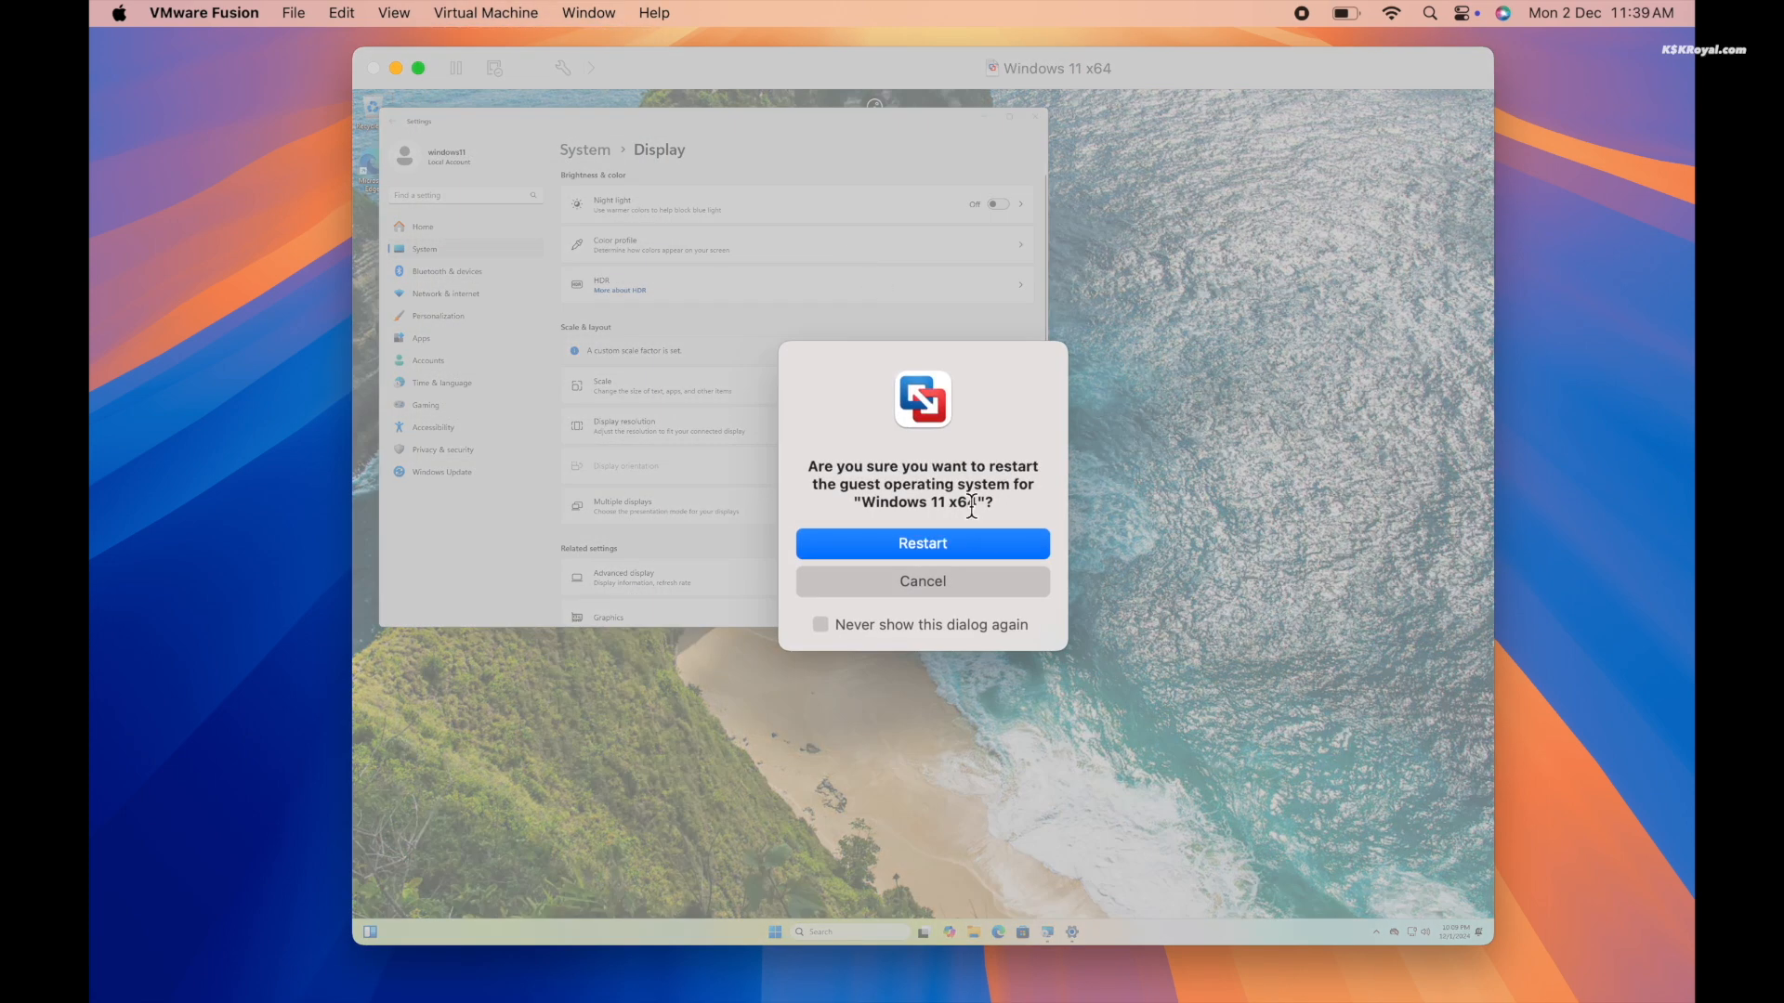
left_click(989, 544)
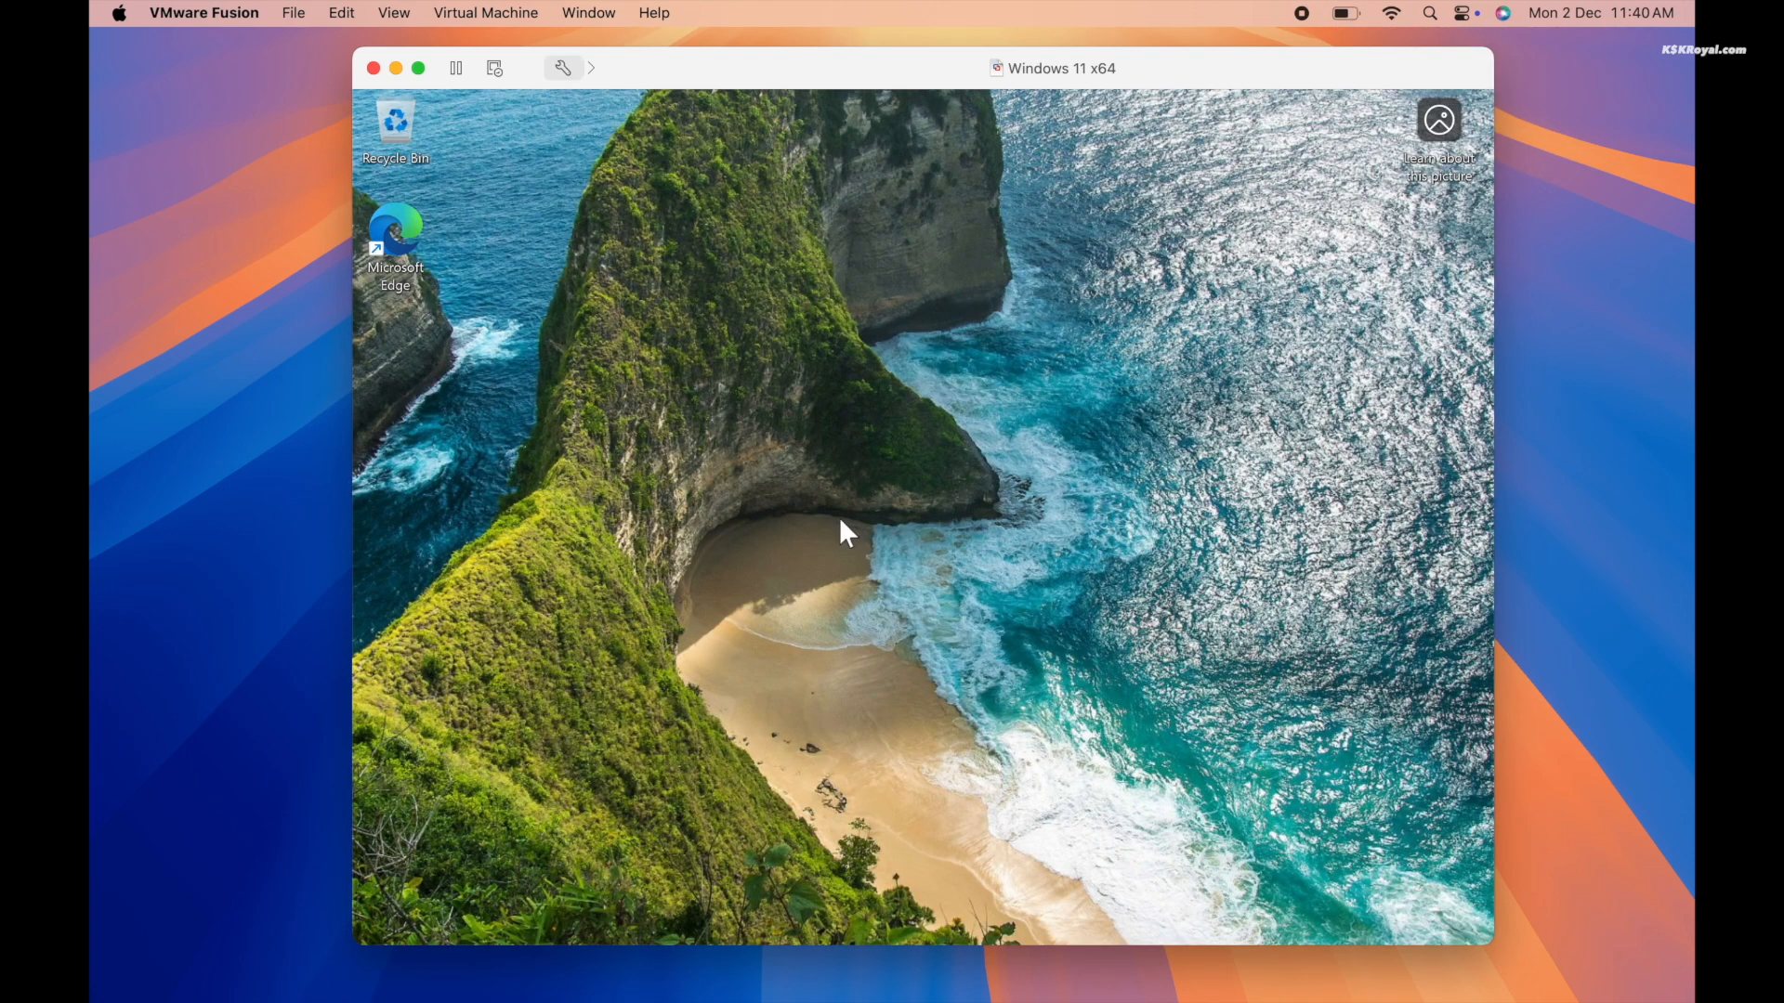
double_click(756, 67)
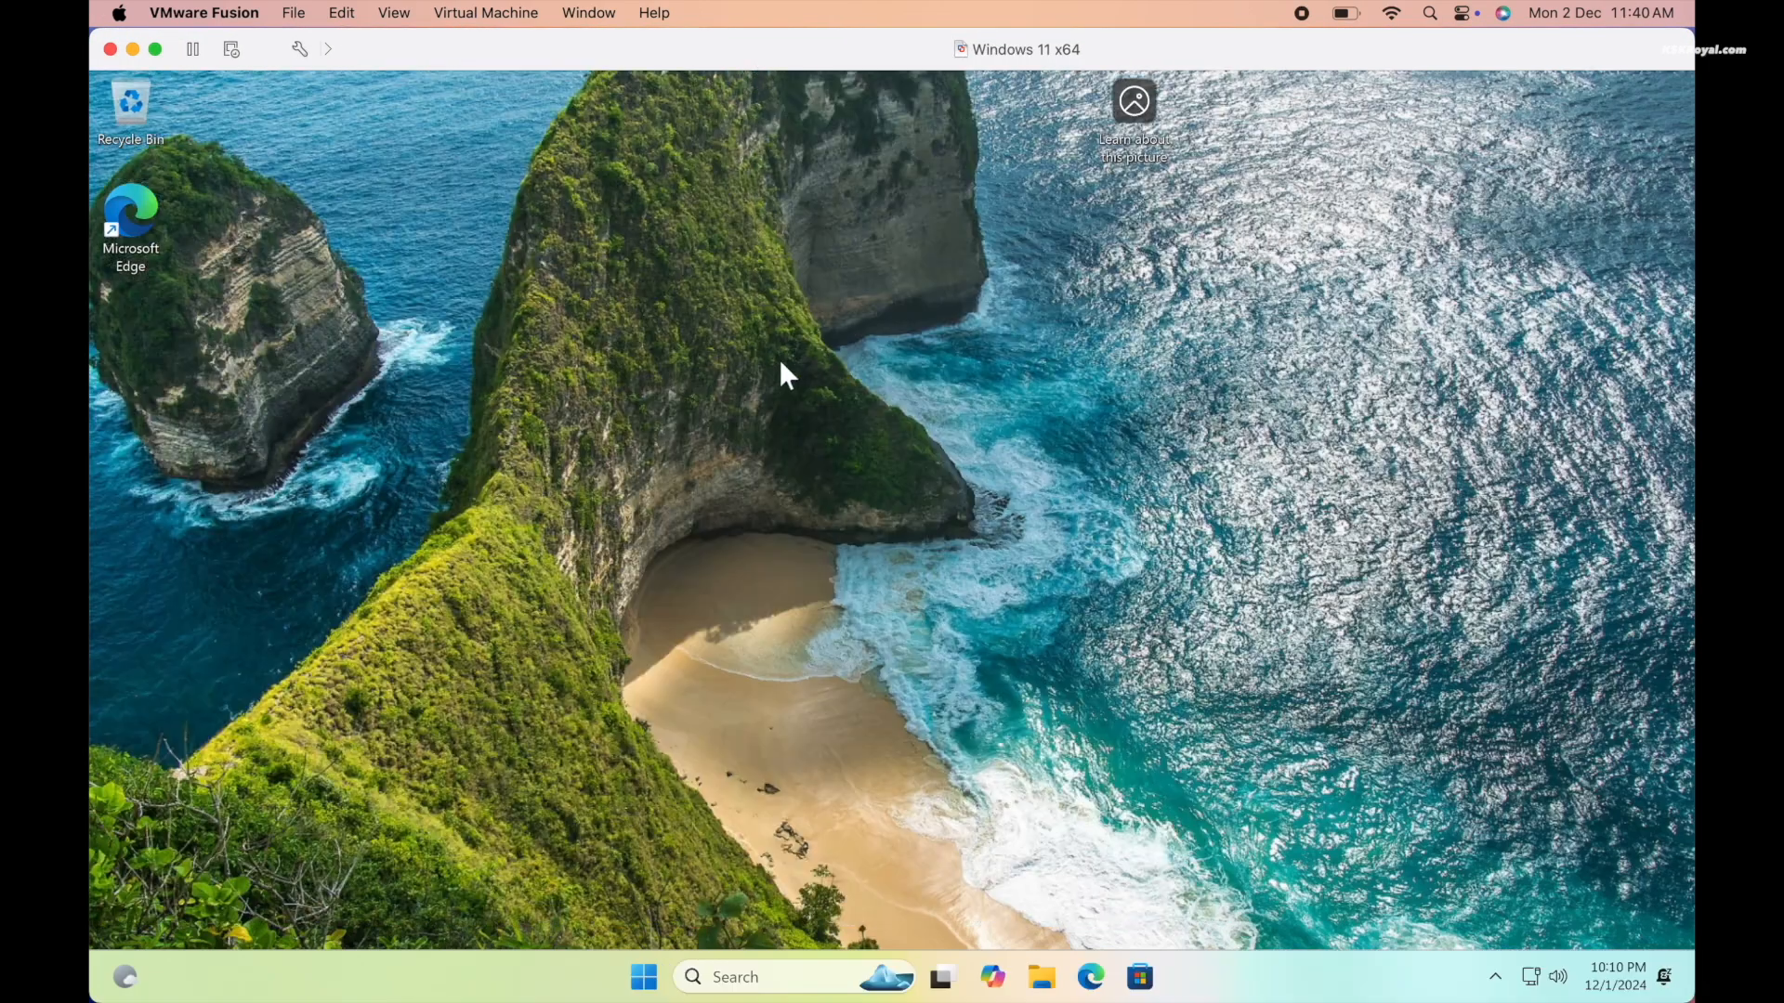
Step: Open Task Manager in Windows, maximize it, and review the CPU and Memory performance pages
left_click(646, 971)
left_click(1334, 392)
right_click(1257, 954)
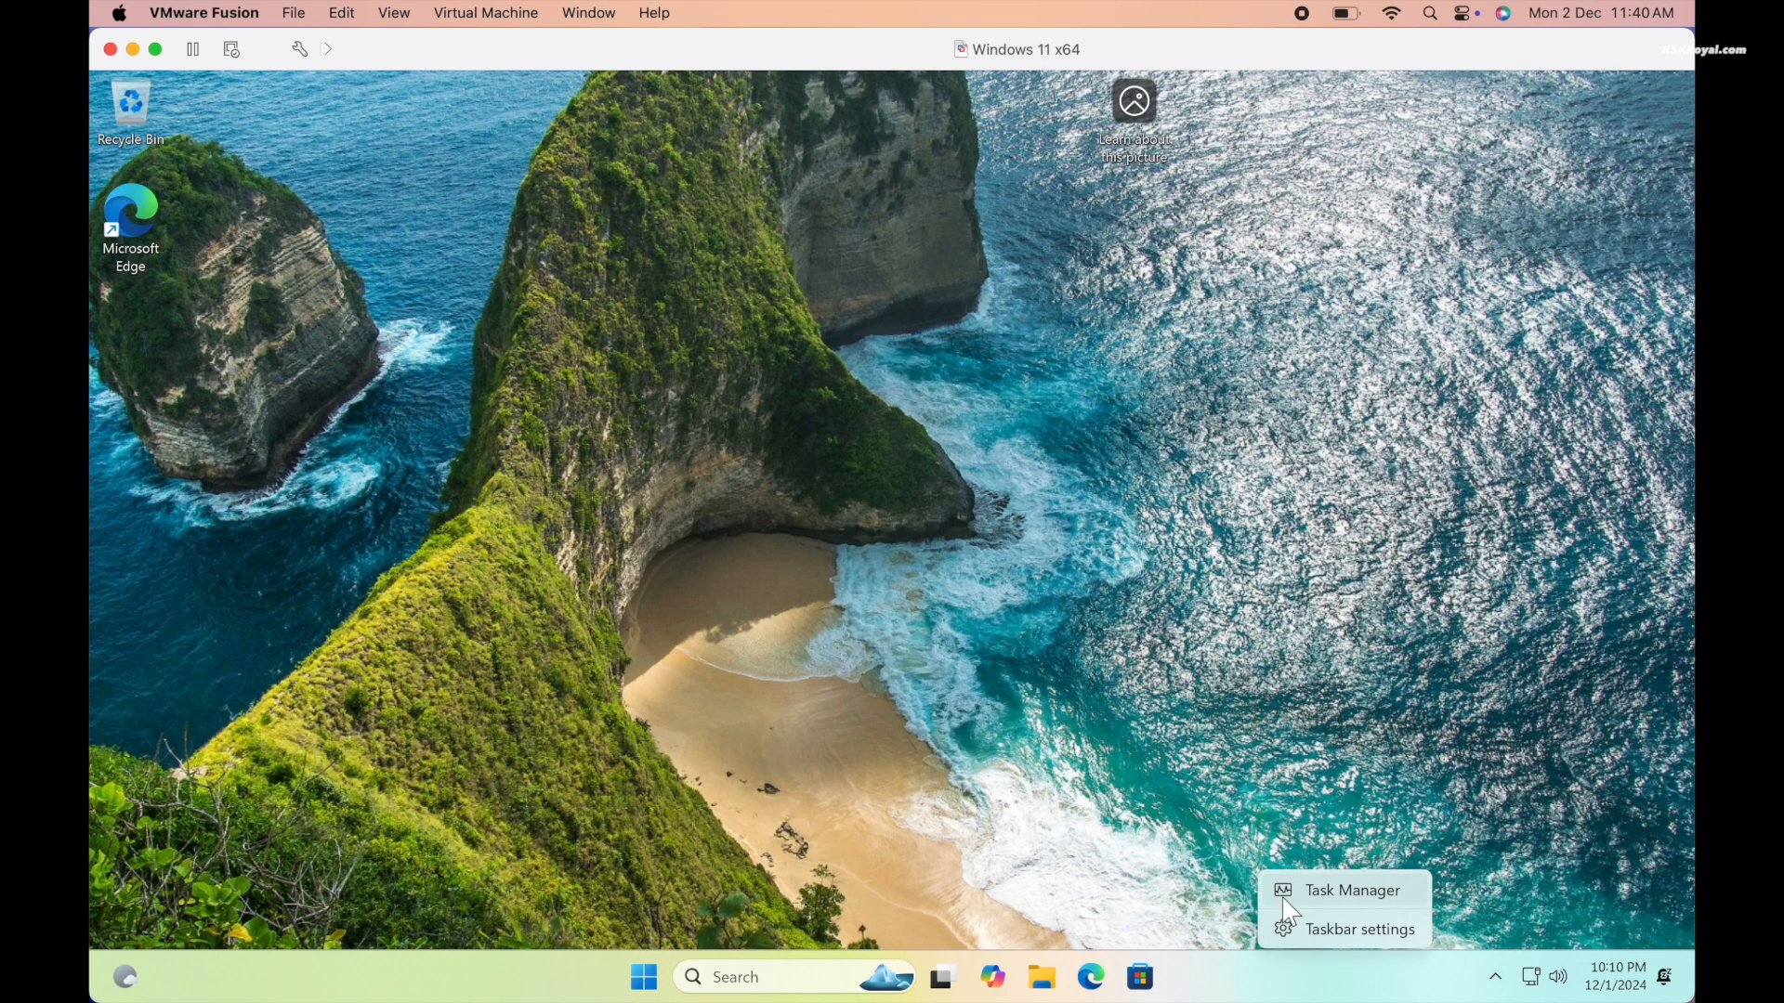
left_click(1284, 890)
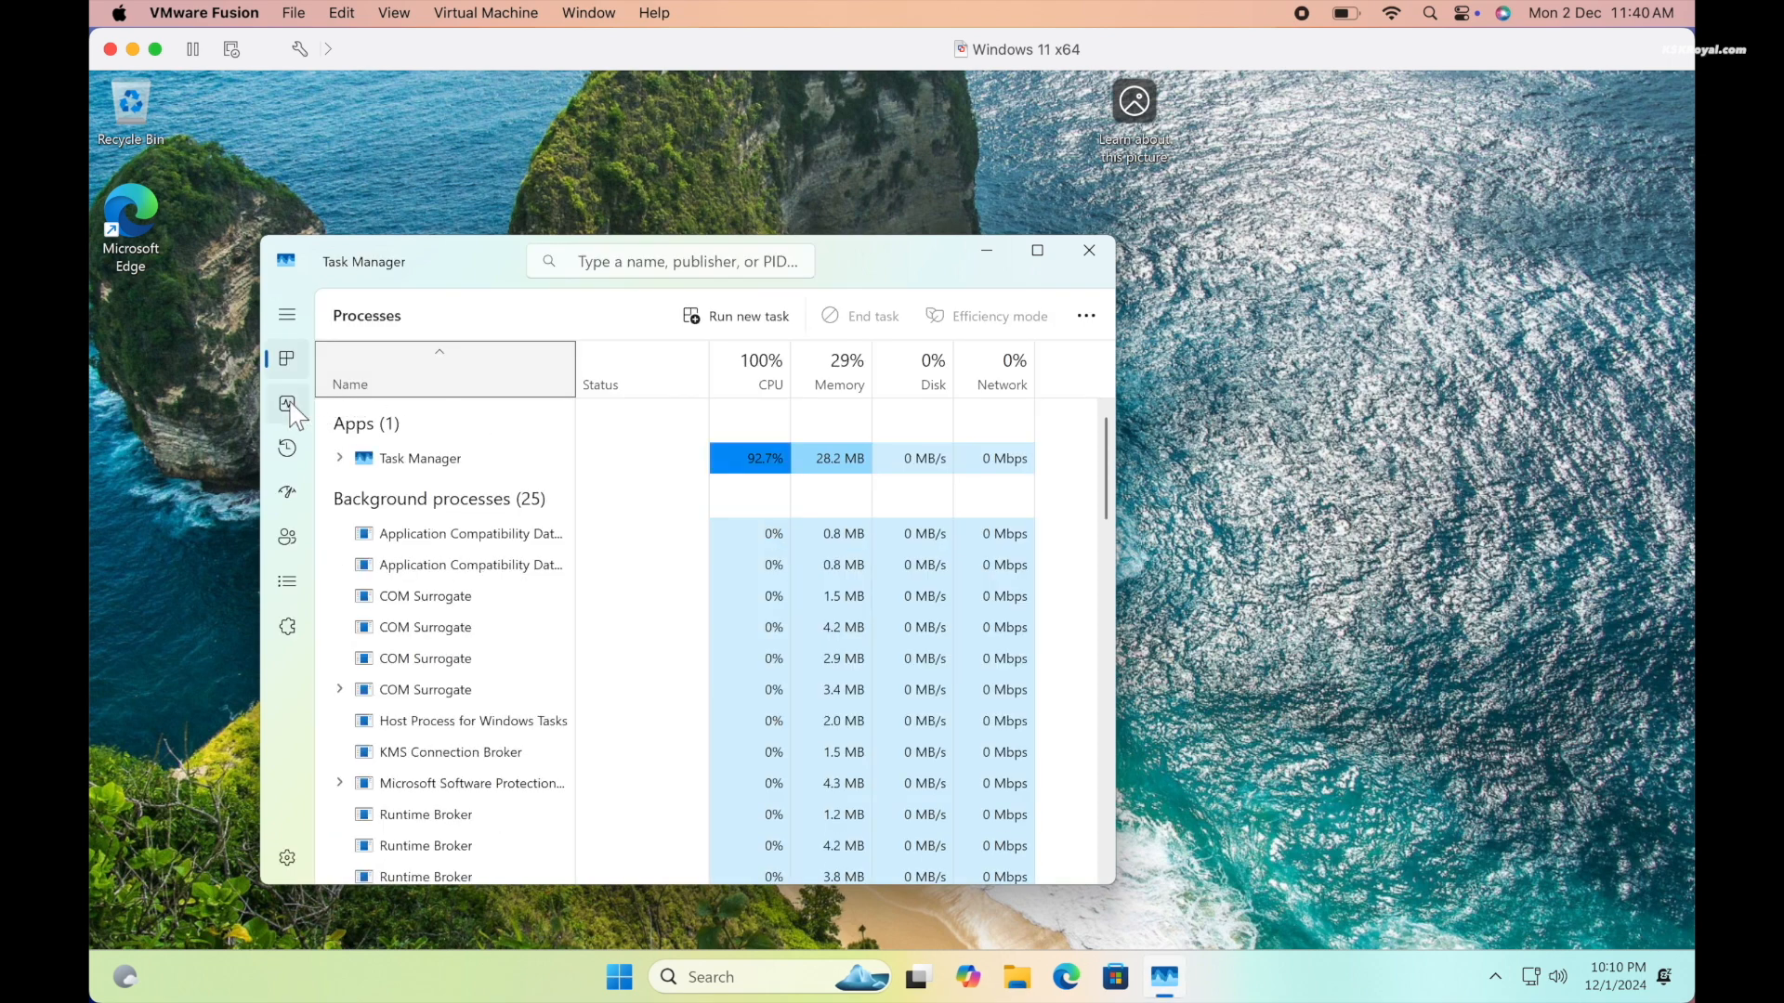
left_click(288, 404)
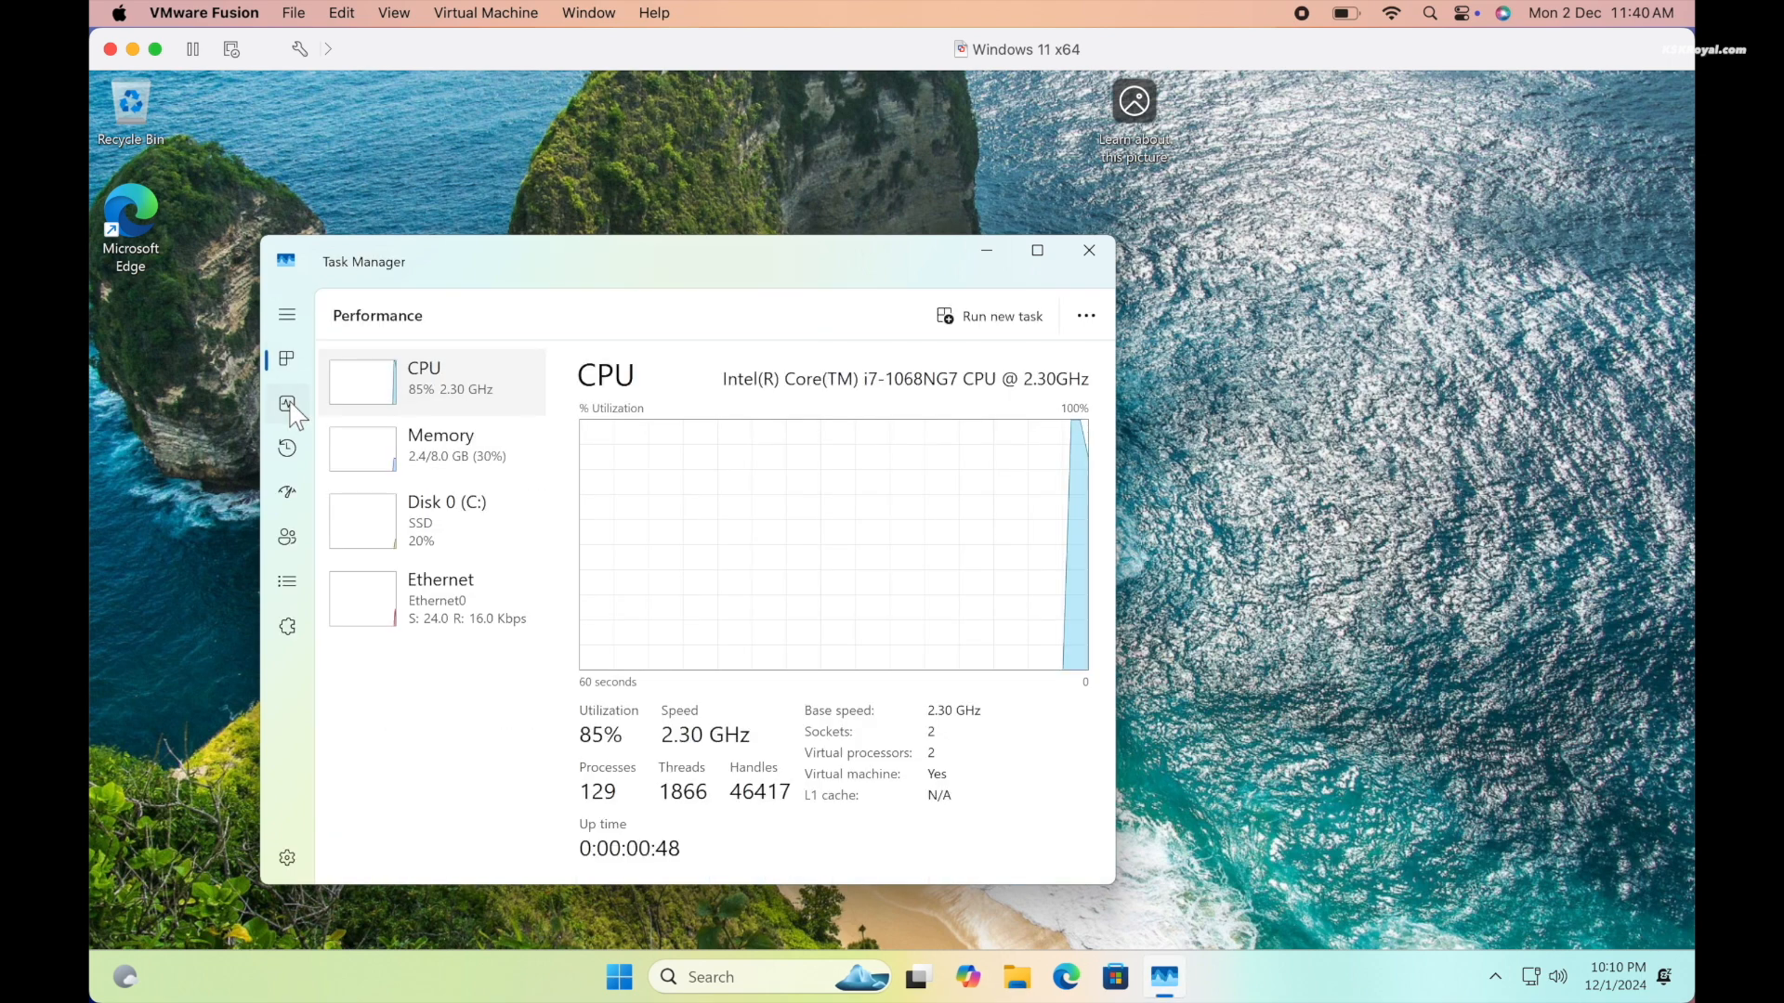
left_click(1037, 250)
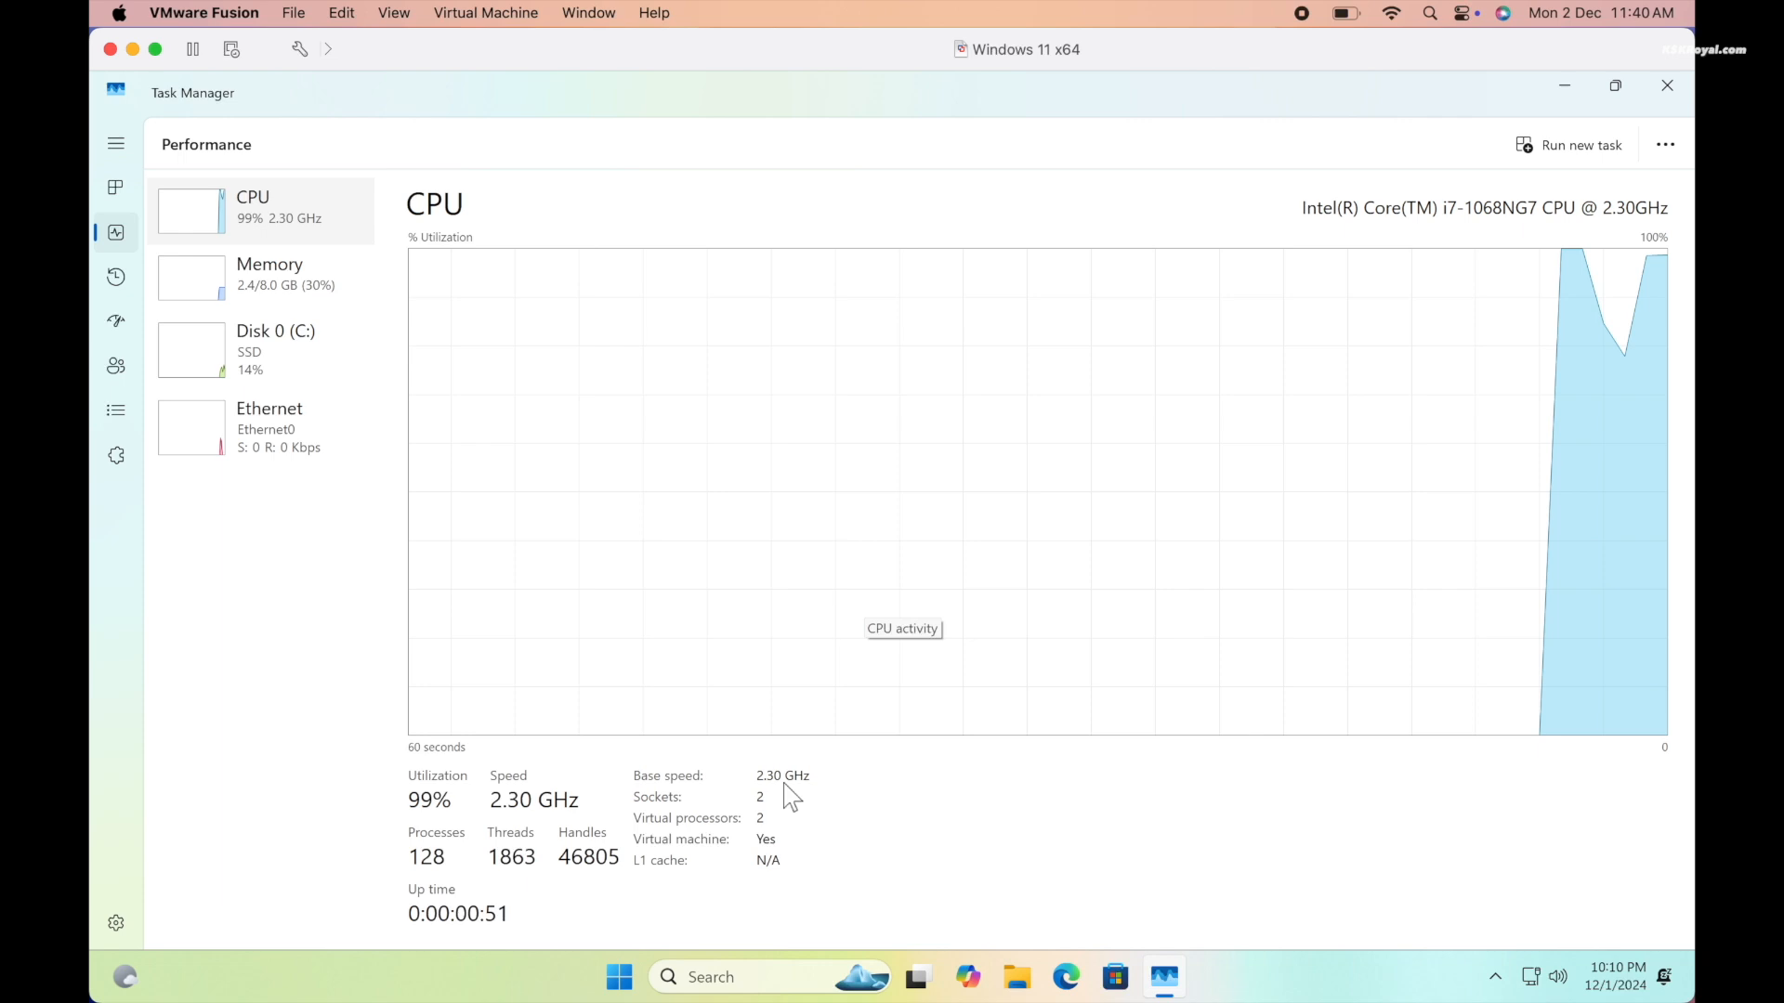
left_click(344, 288)
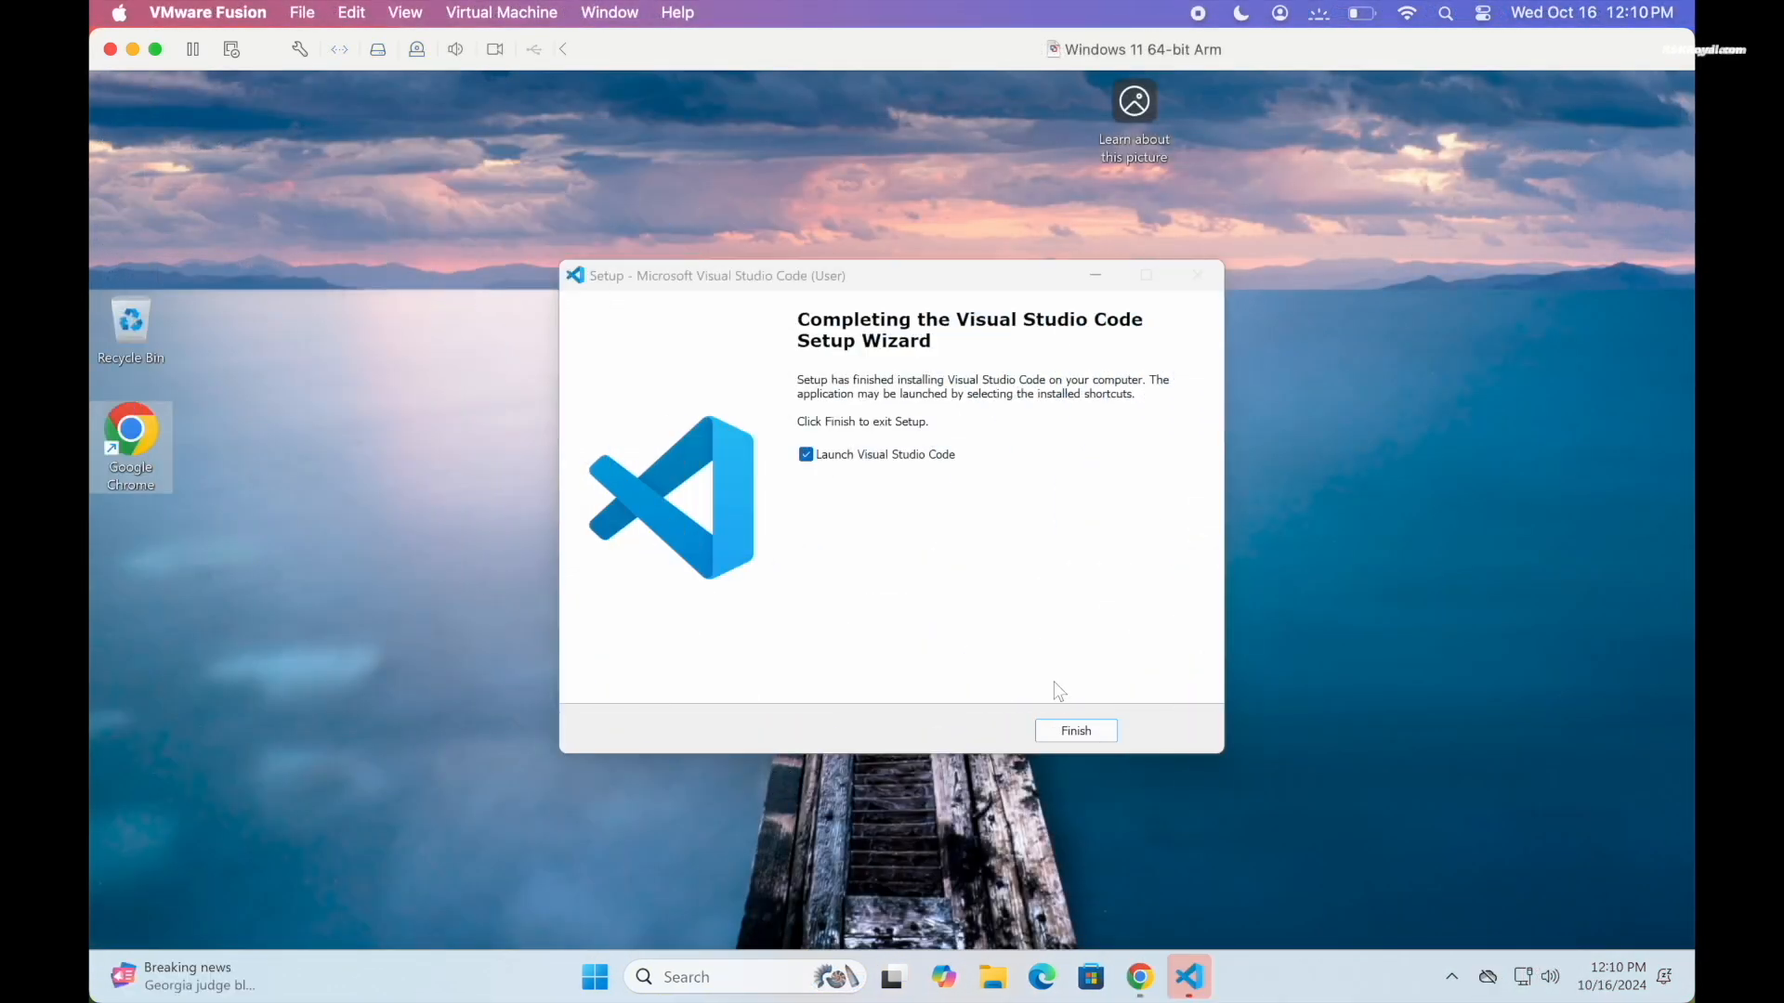
Step: Finish the Visual Studio Code setup with launch enabled, then switch to the Google Chrome window through Task View
left_click(1074, 730)
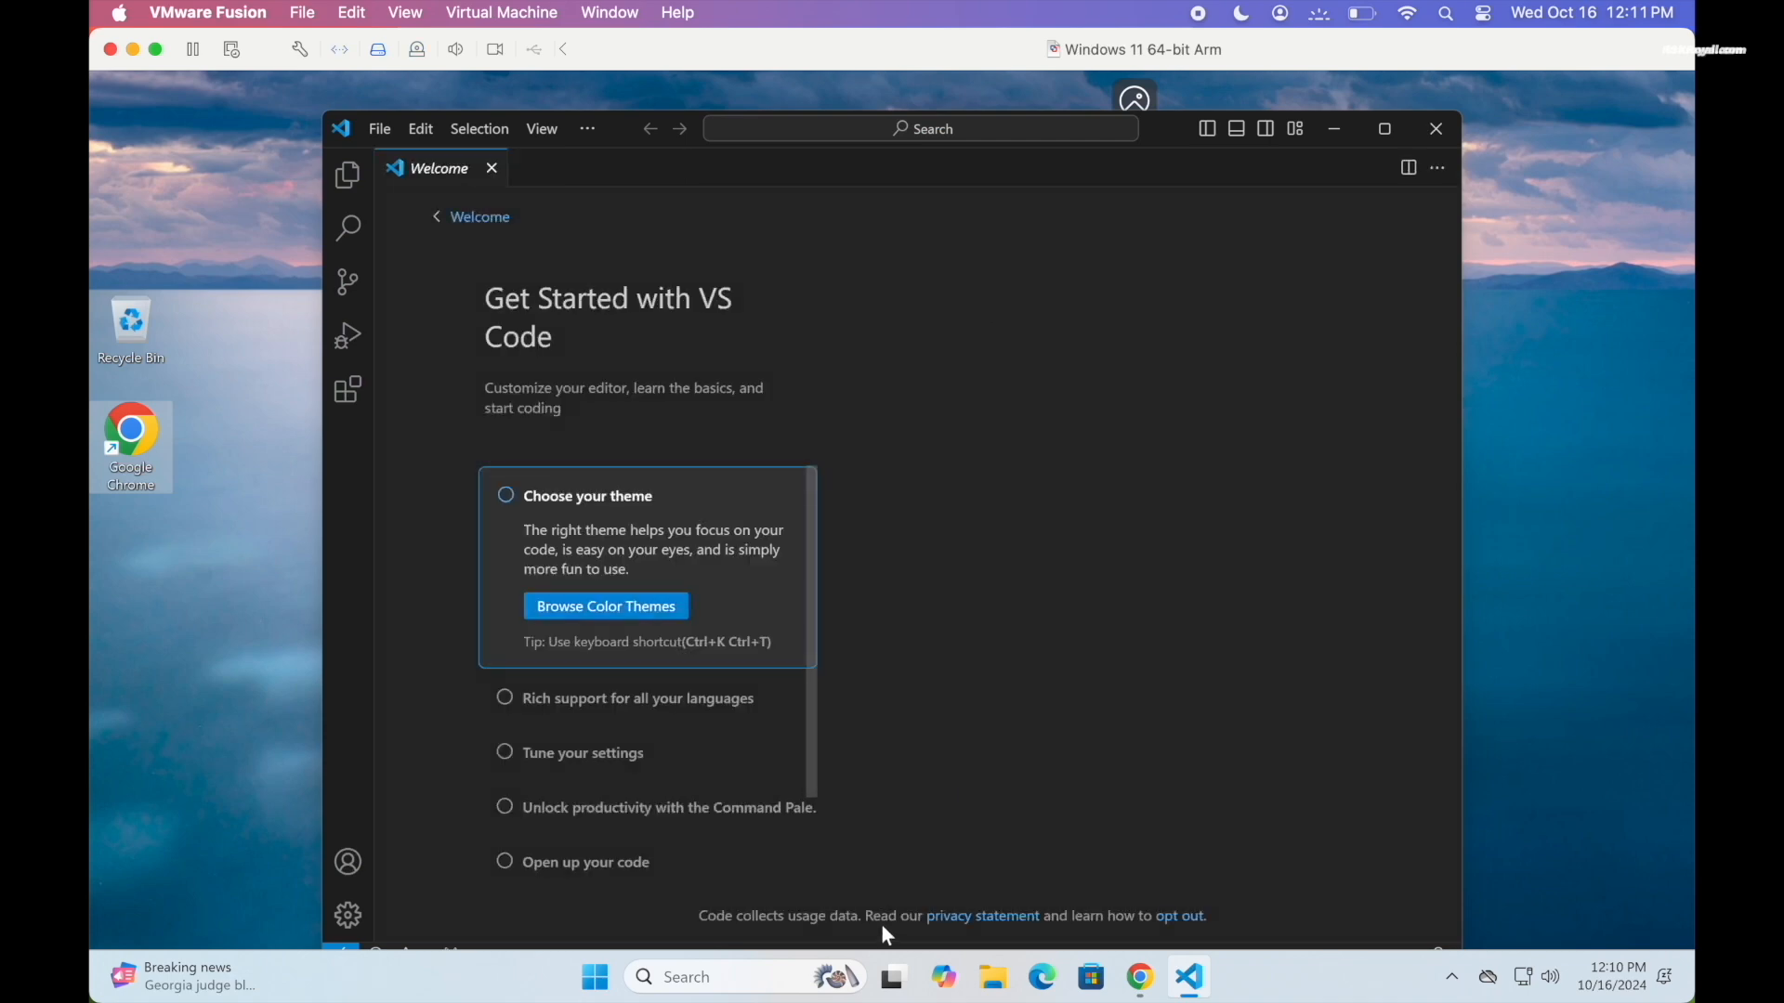
left_click(893, 977)
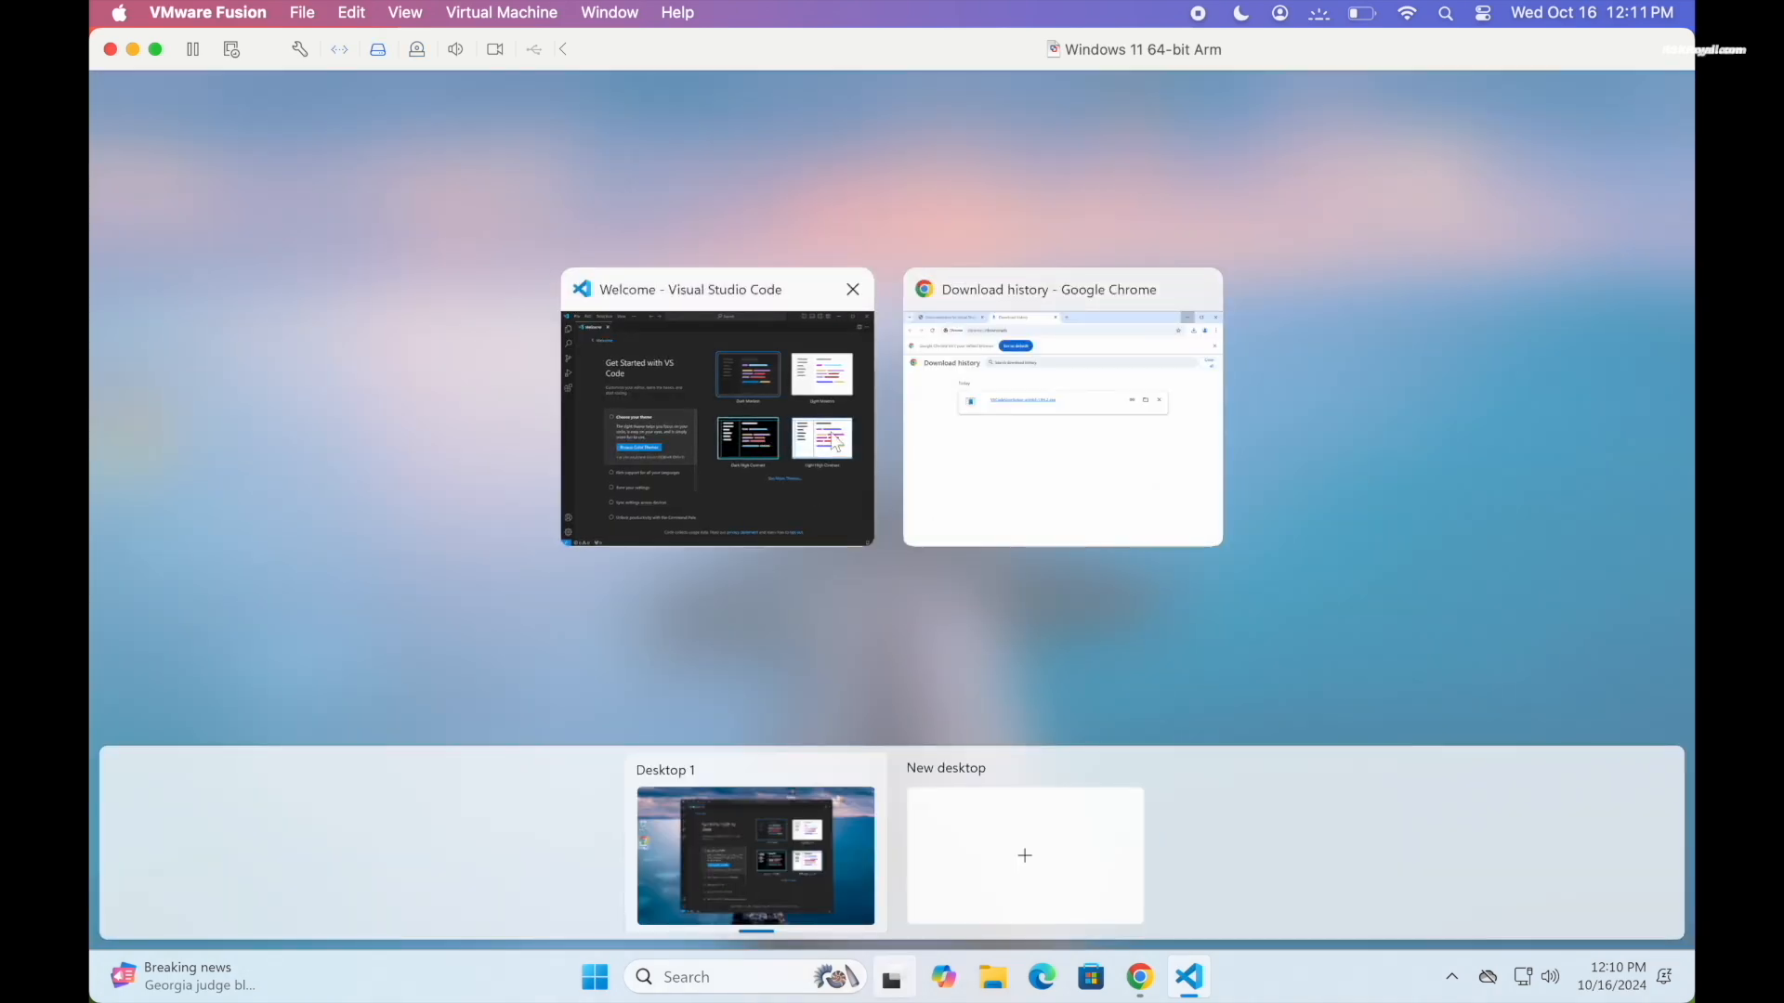
left_click(1063, 420)
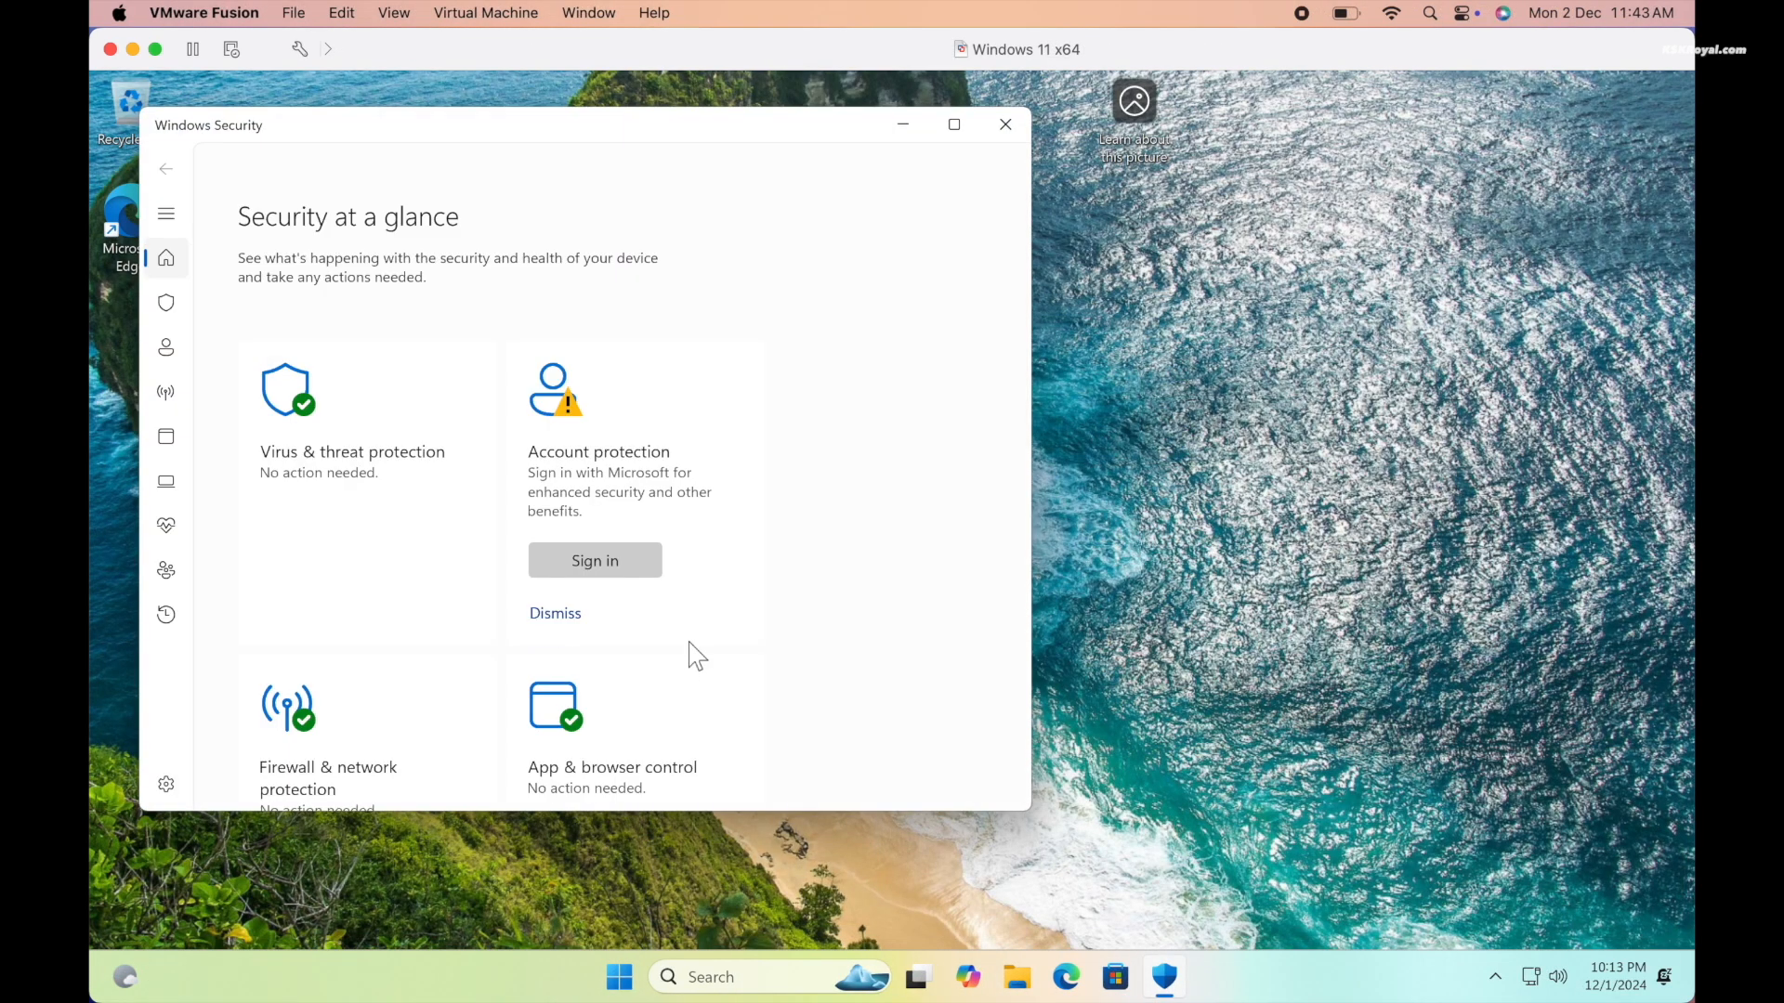
Step: Dismiss the Account protection sign-in recommendation and close Windows Security
left_click(576, 615)
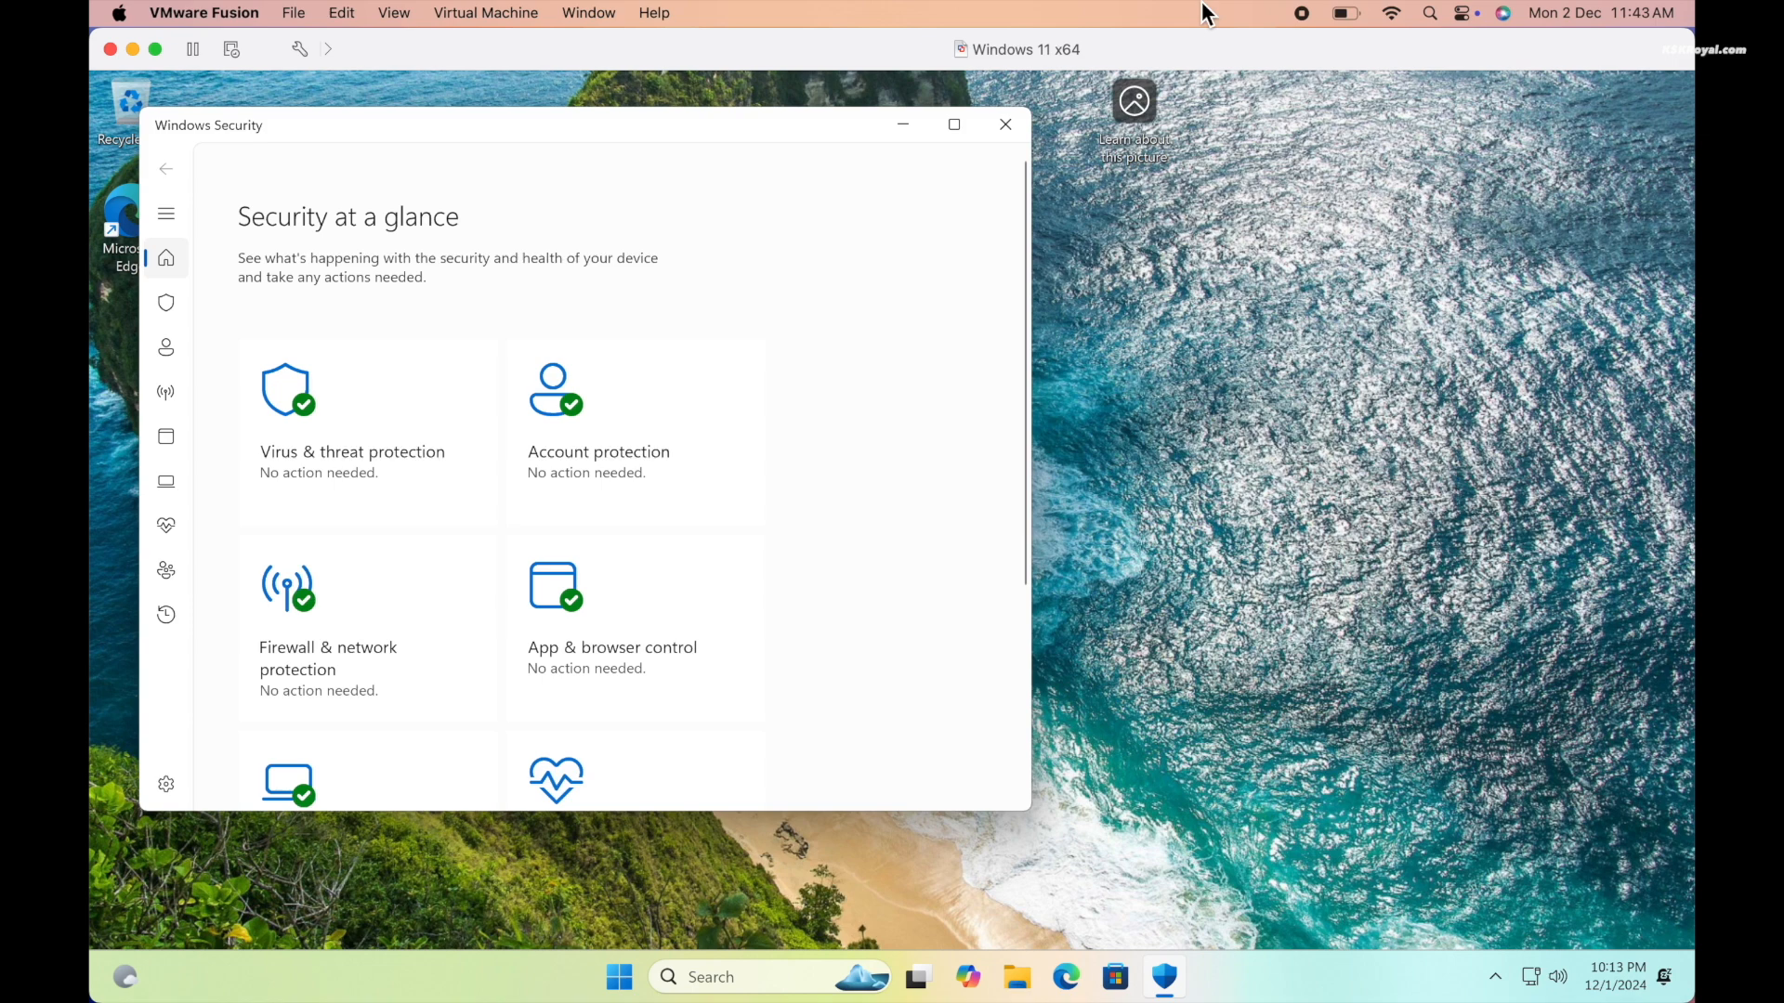
left_click(1005, 123)
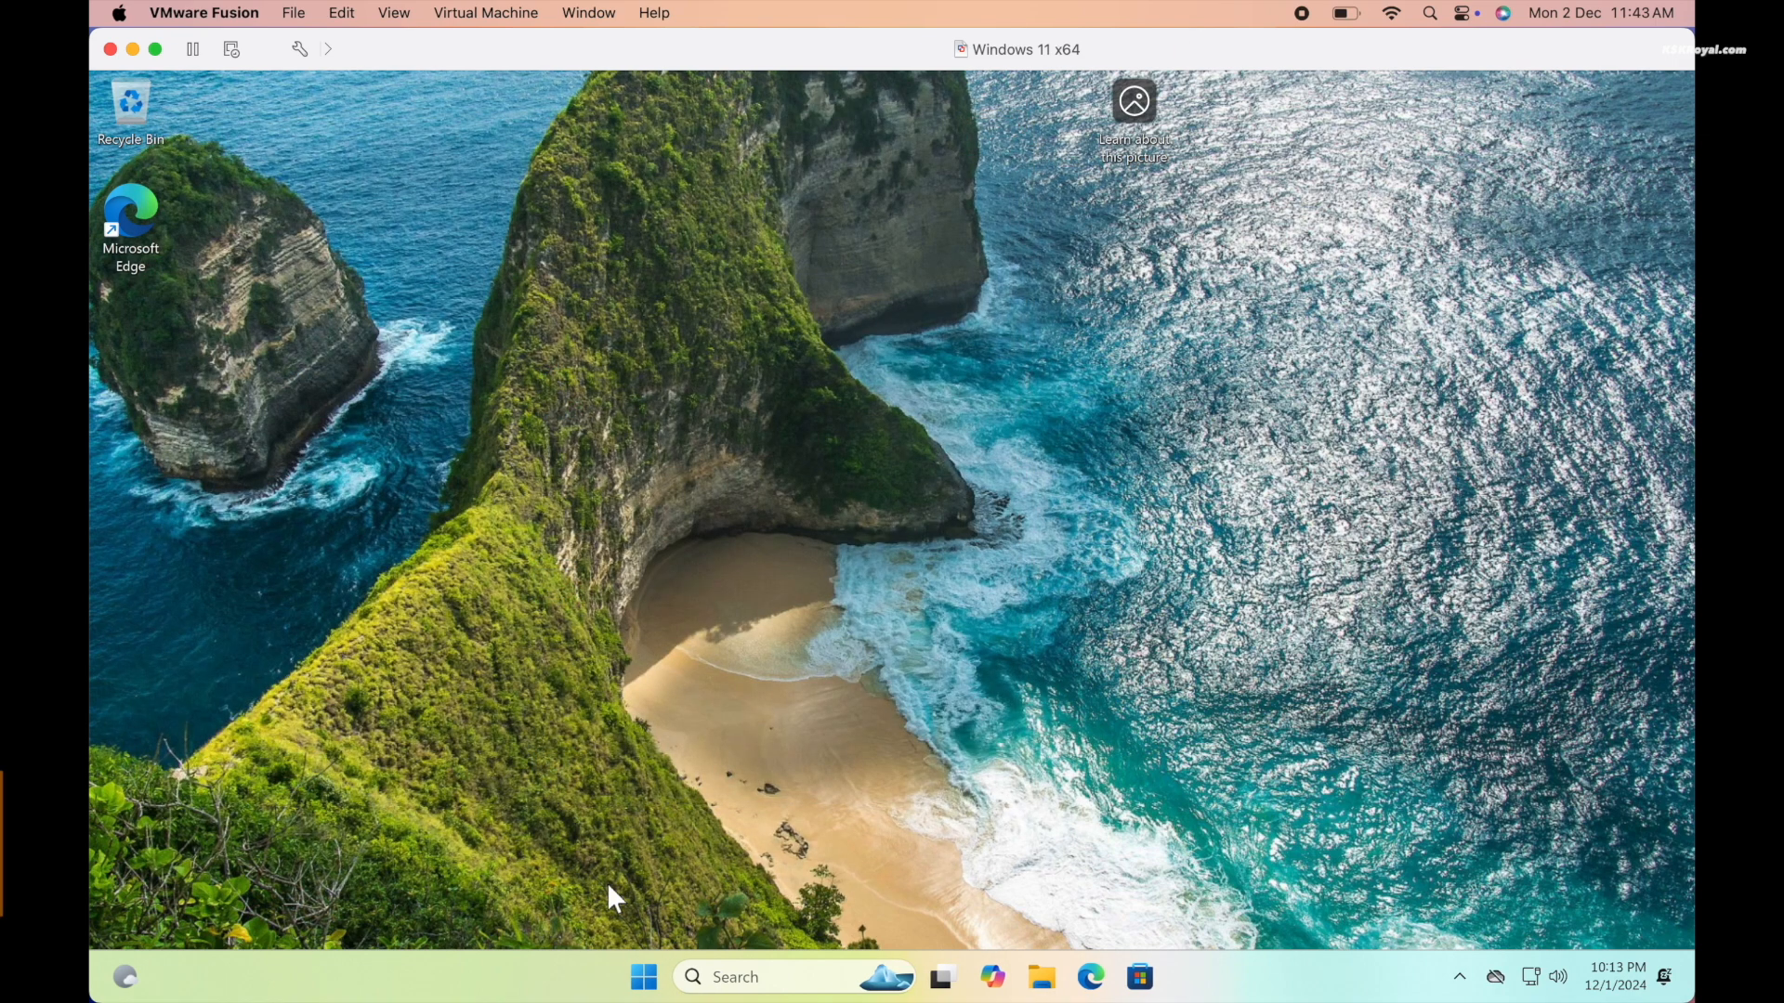
Step: Shut down Windows 11 from inside the guest and close the virtual machine window
right_click(643, 976)
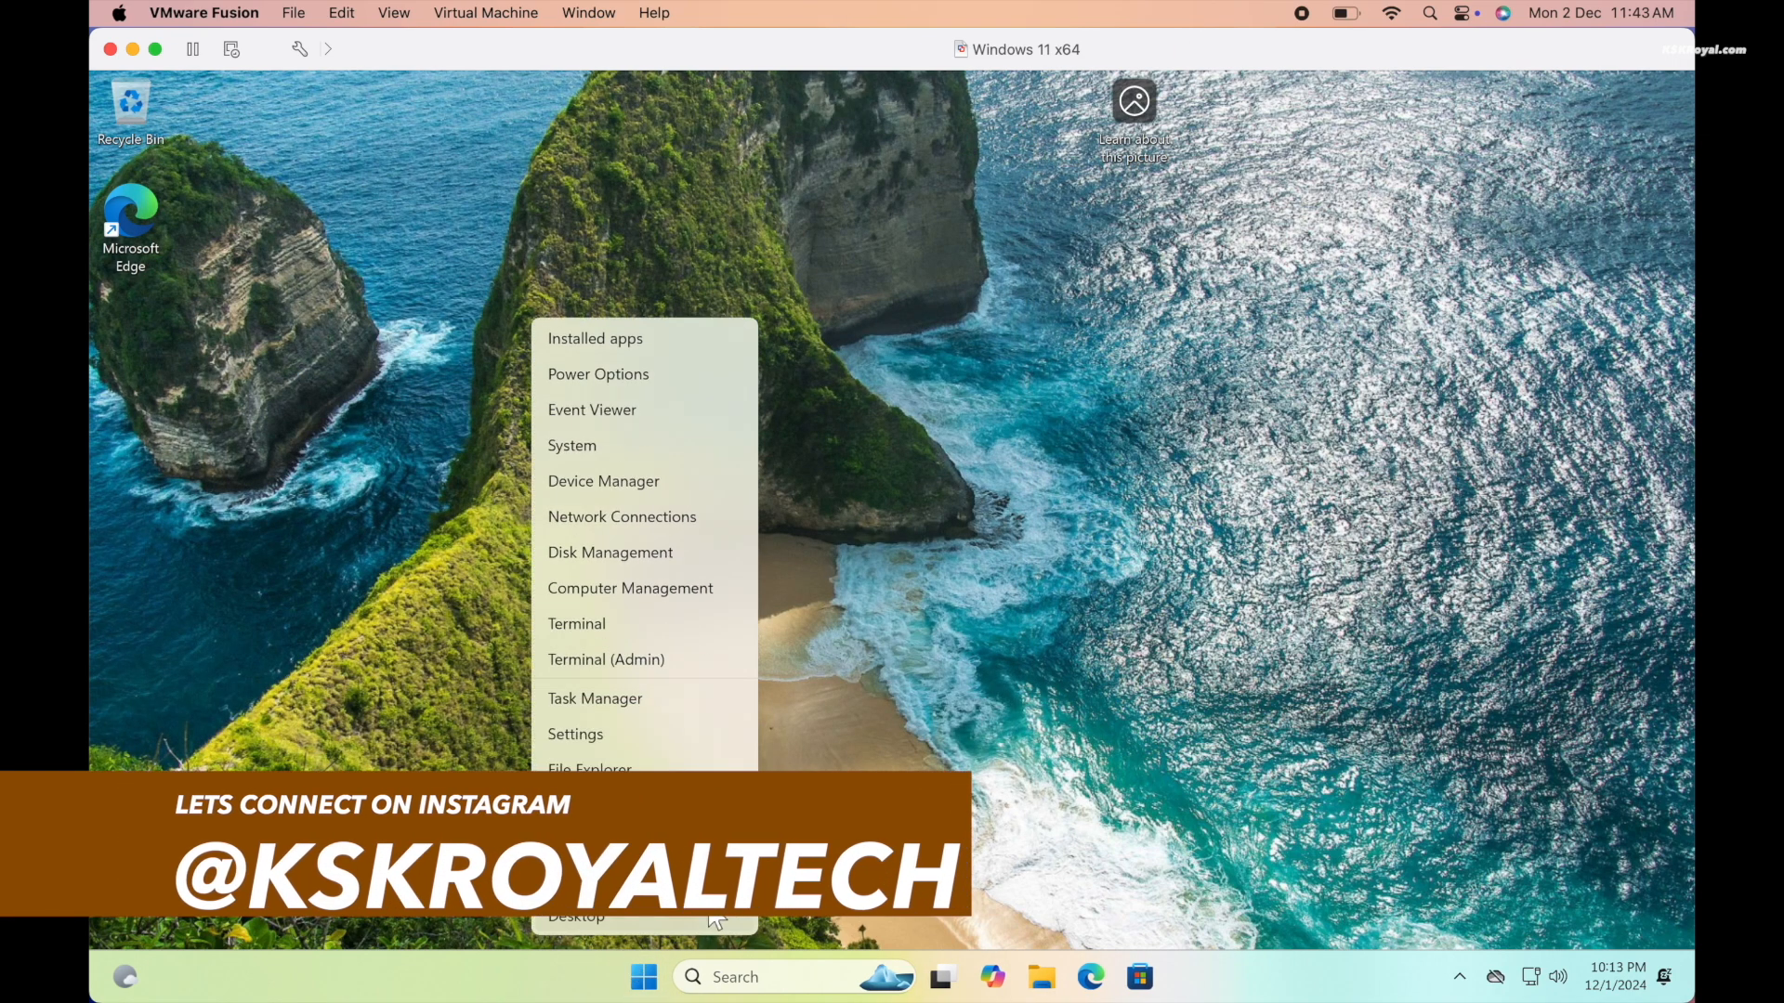
left_click(802, 840)
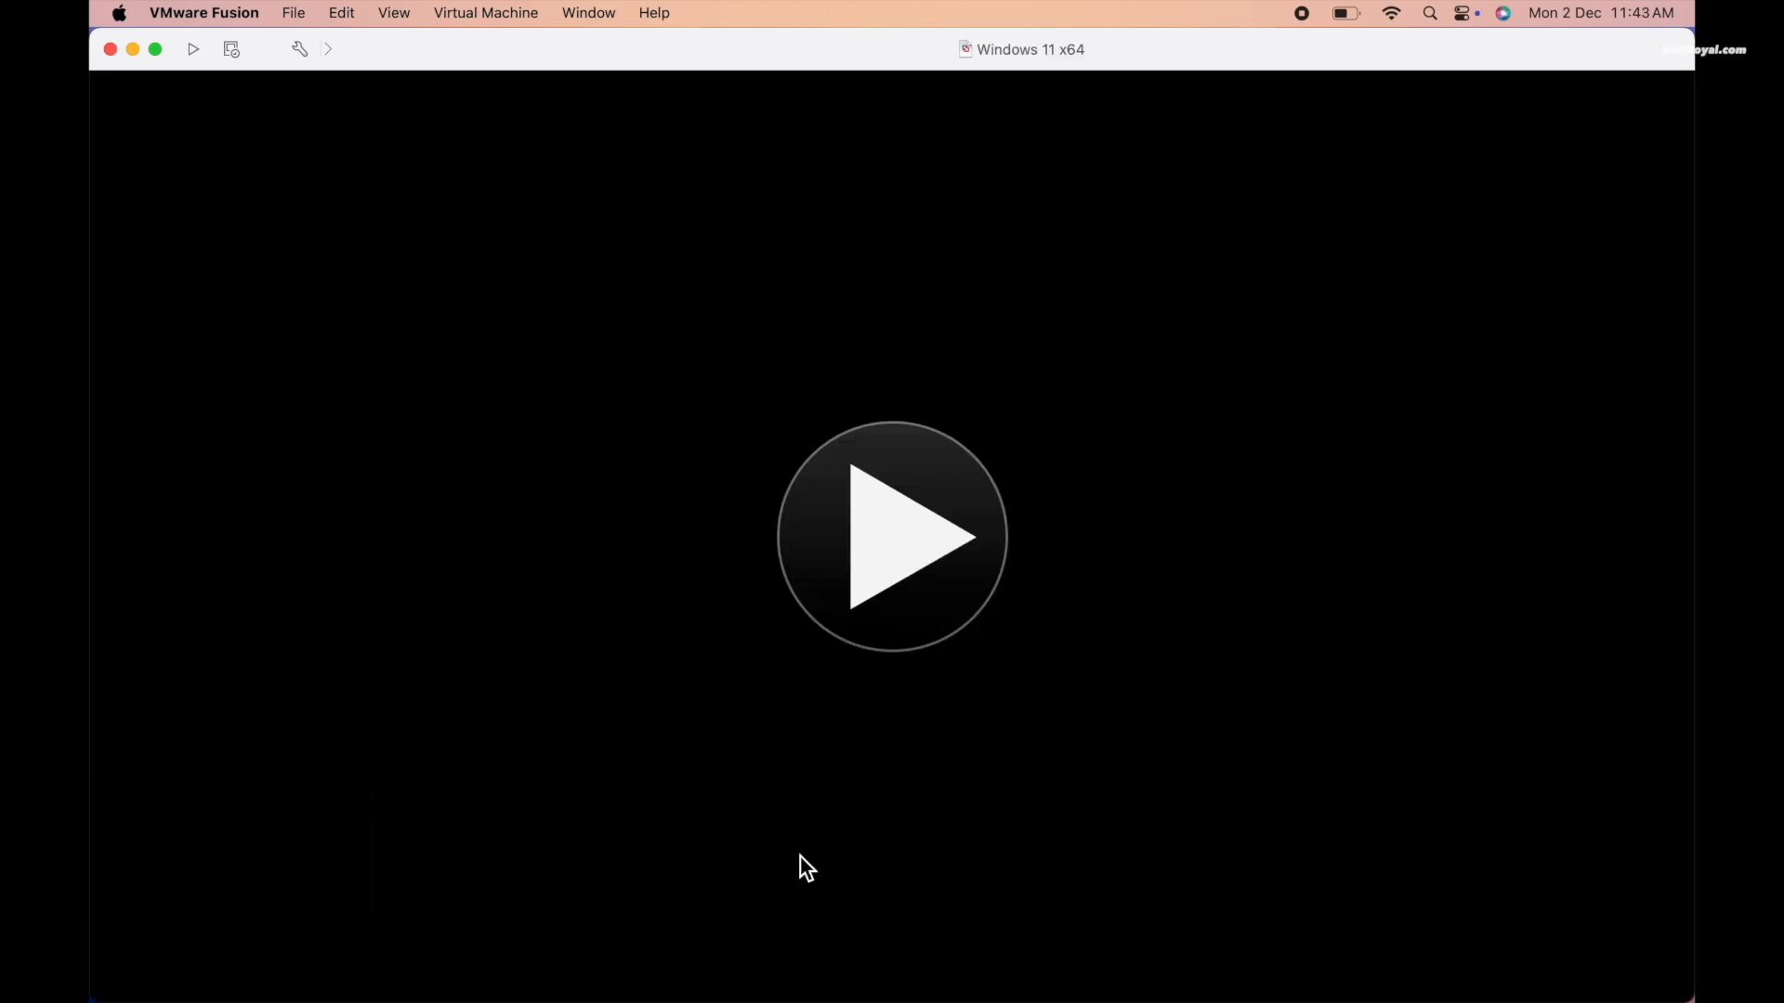
left_click(110, 49)
Step: Remove the Windows 11 x64 virtual machine from the Virtual Machine Library and move its file to the trash
left_click(591, 14)
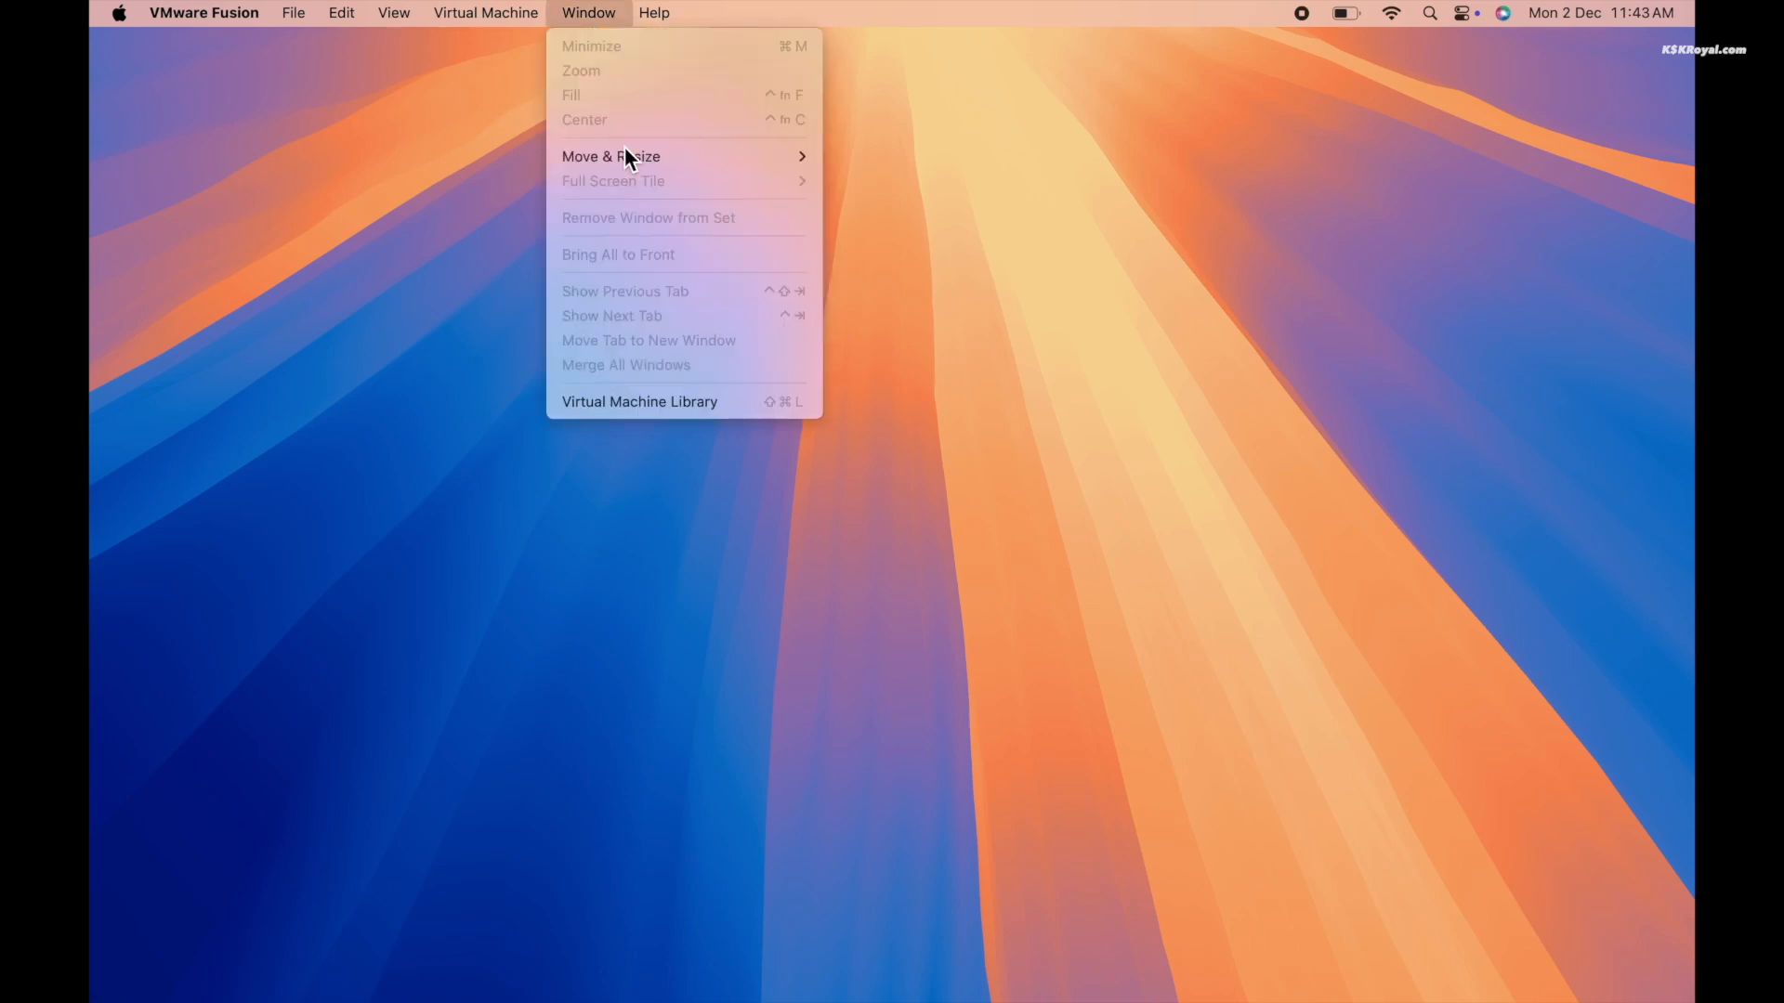
left_click(669, 402)
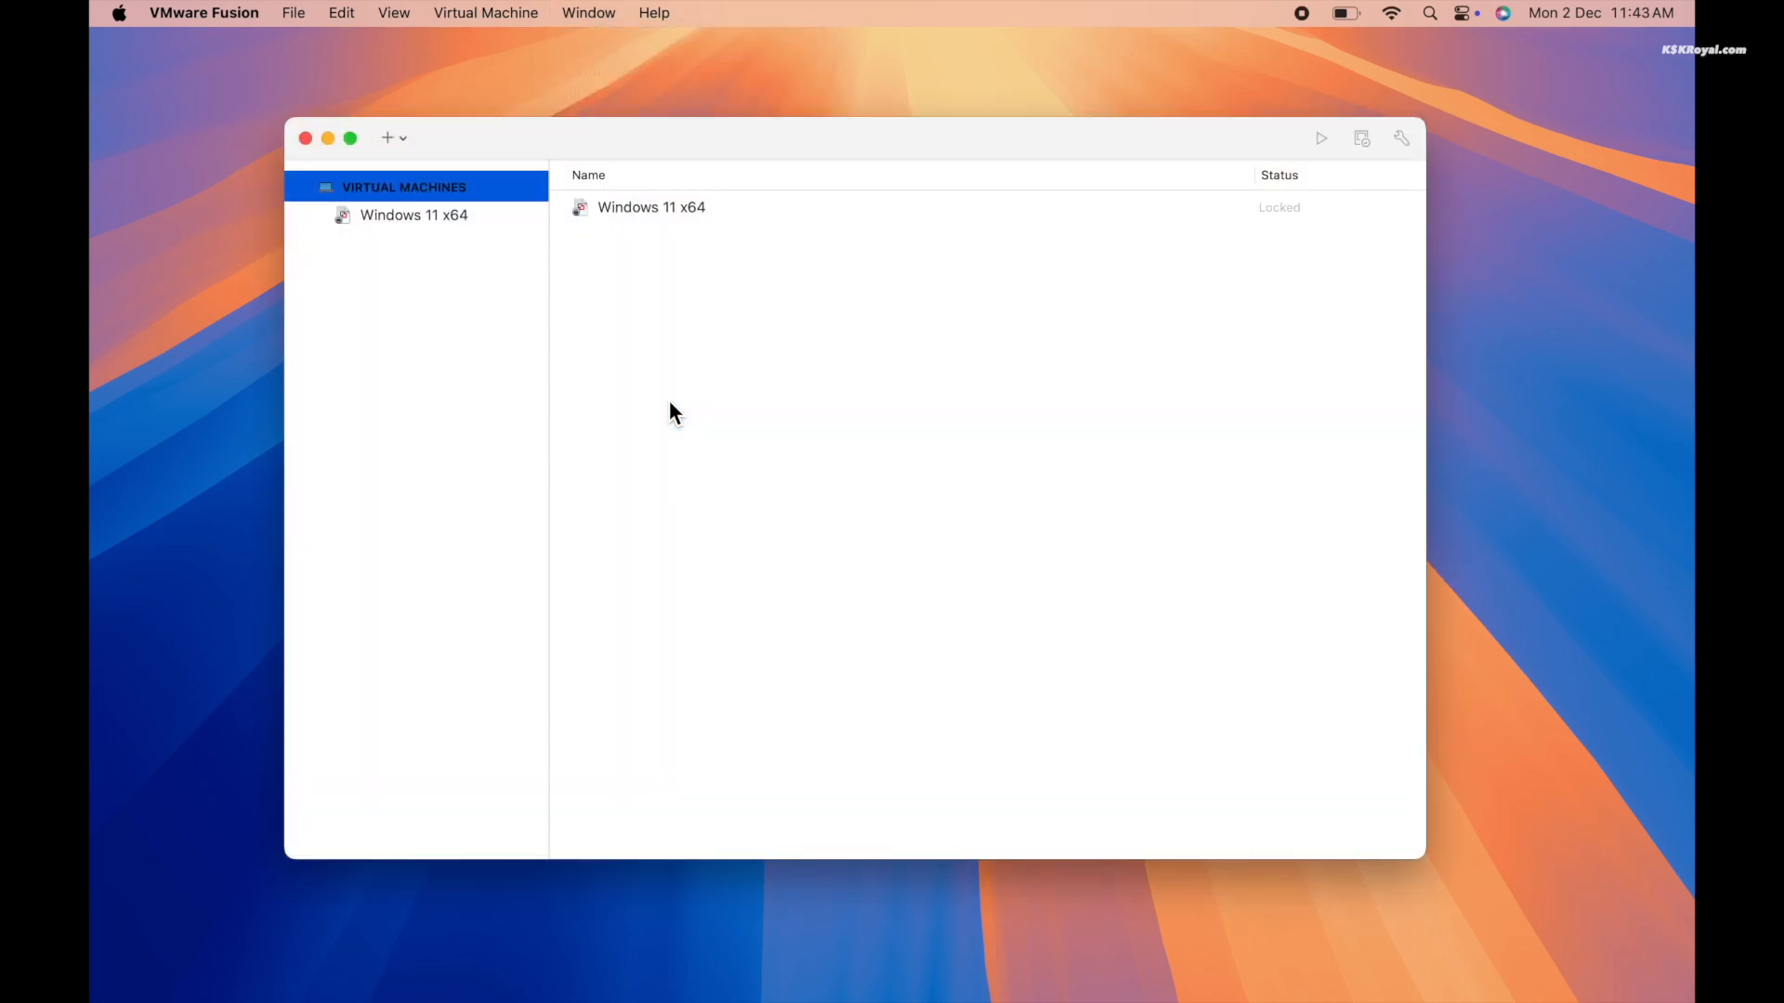
left_click(462, 220)
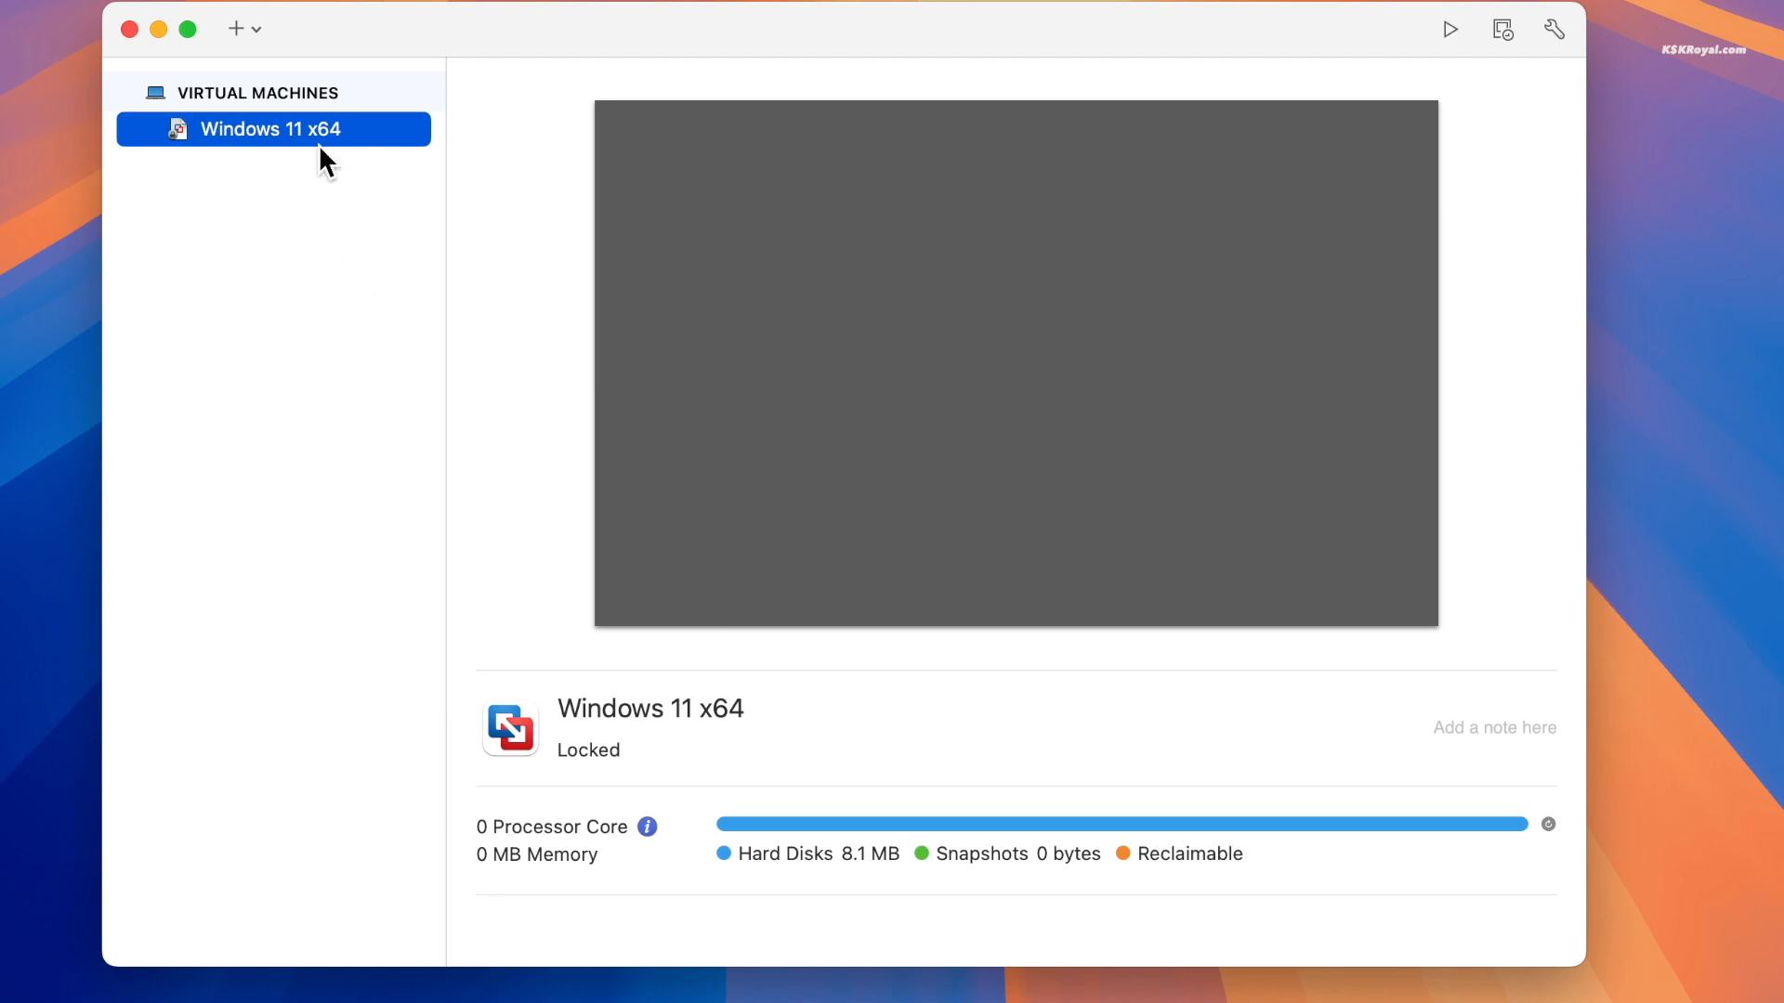
right_click(309, 132)
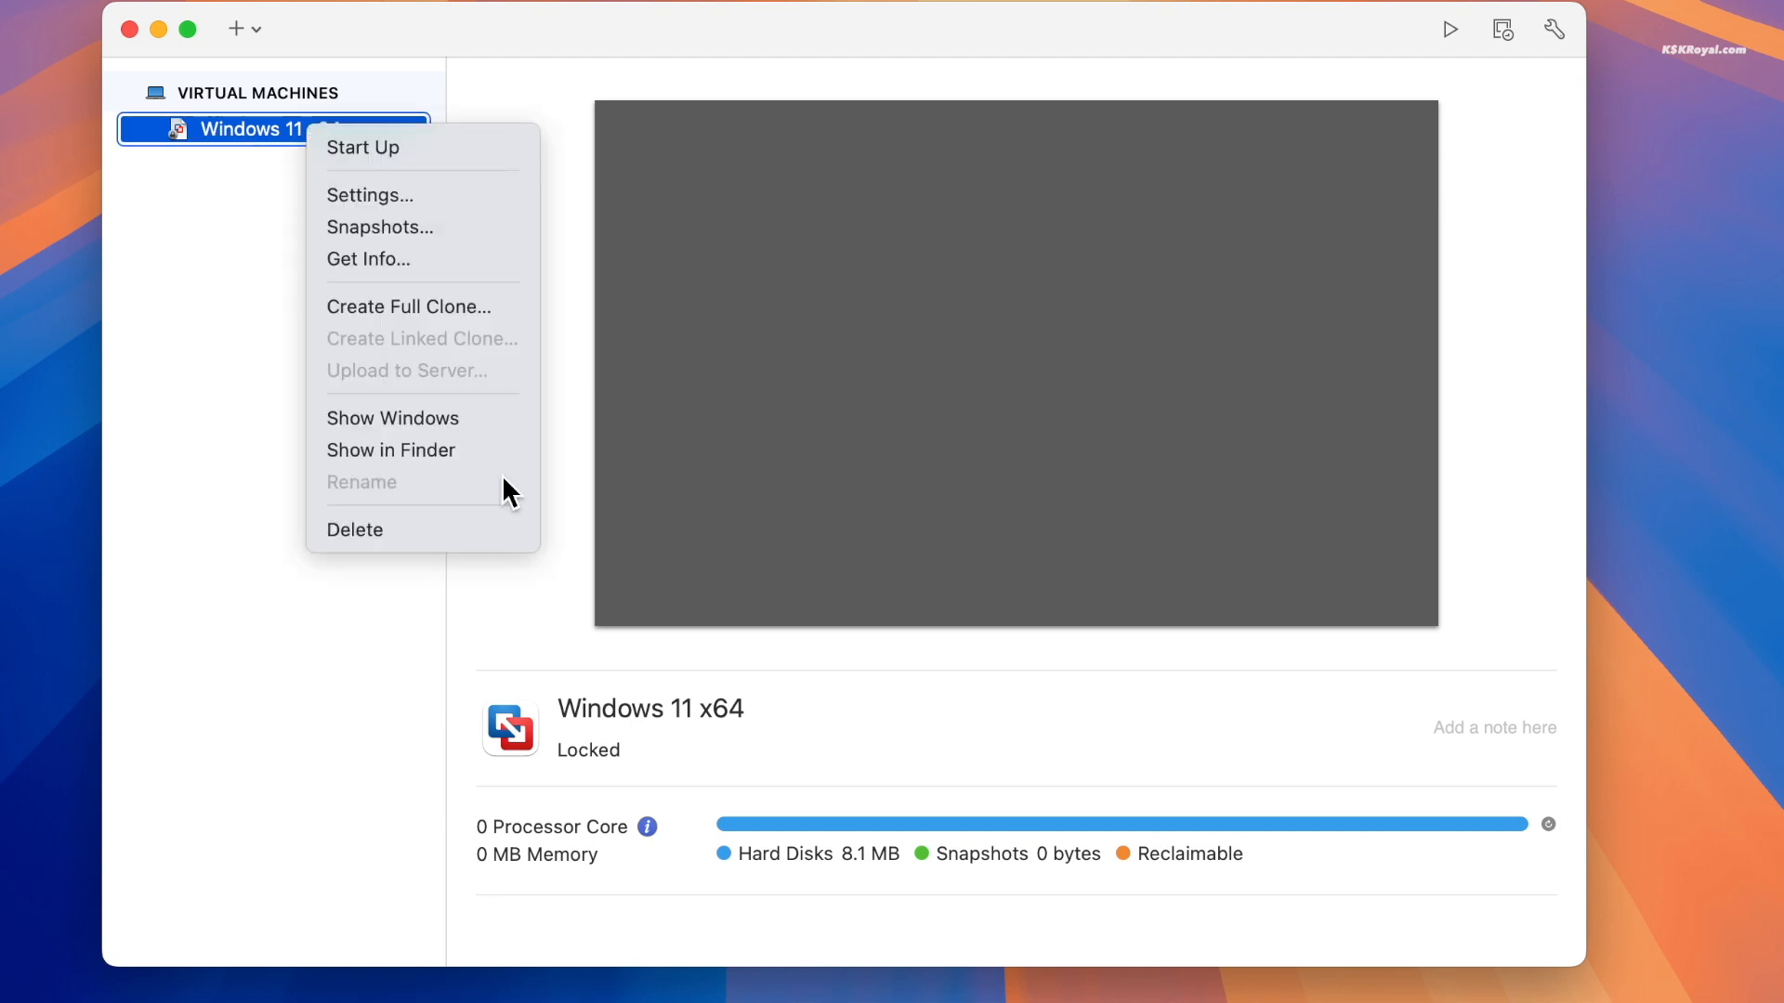
left_click(498, 525)
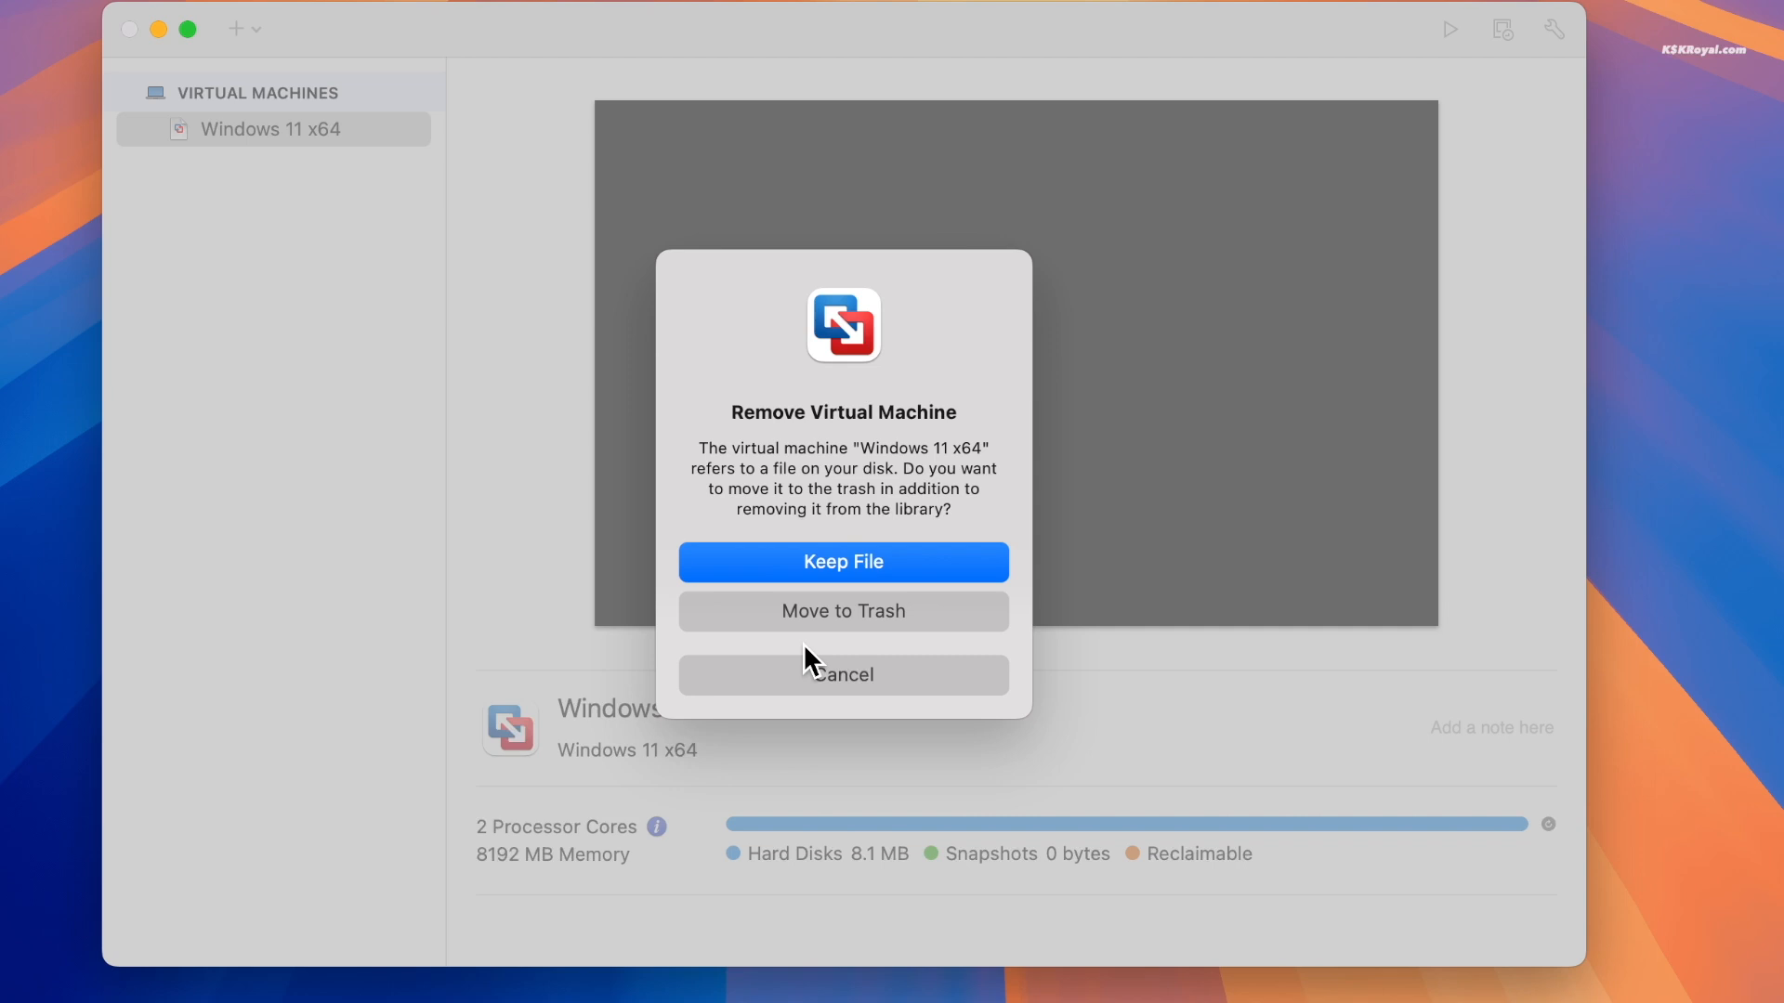
left_click(883, 610)
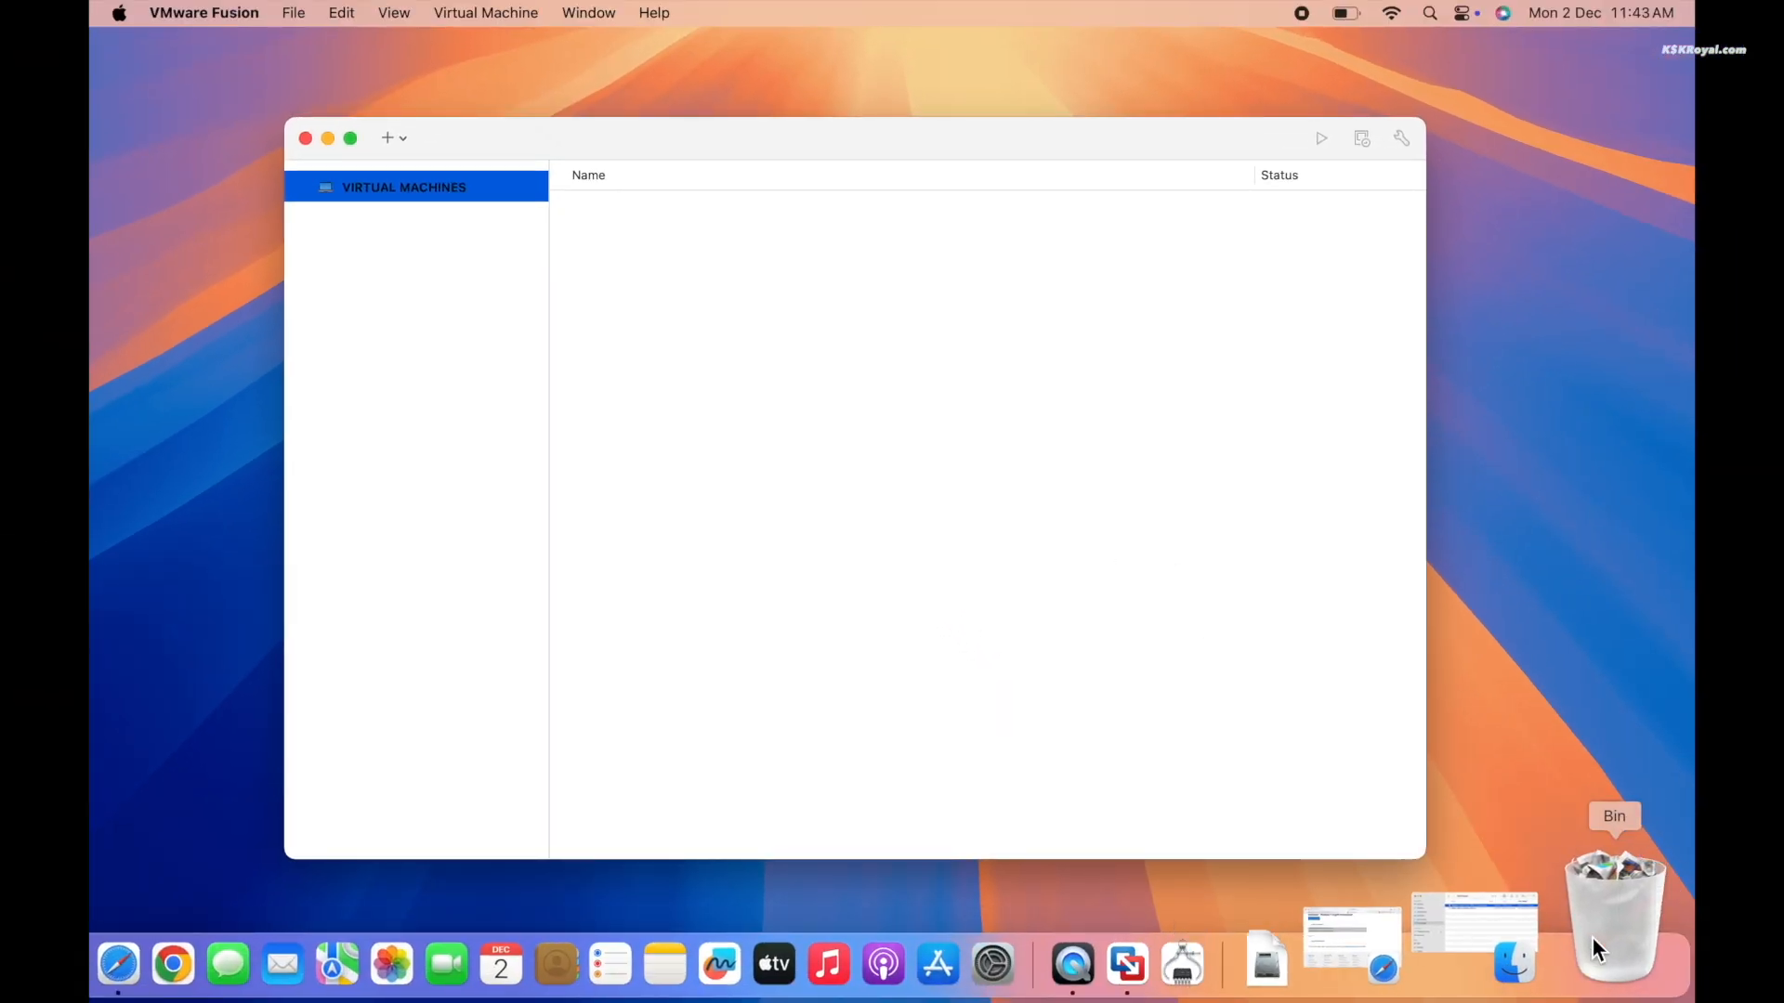
right_click(1591, 937)
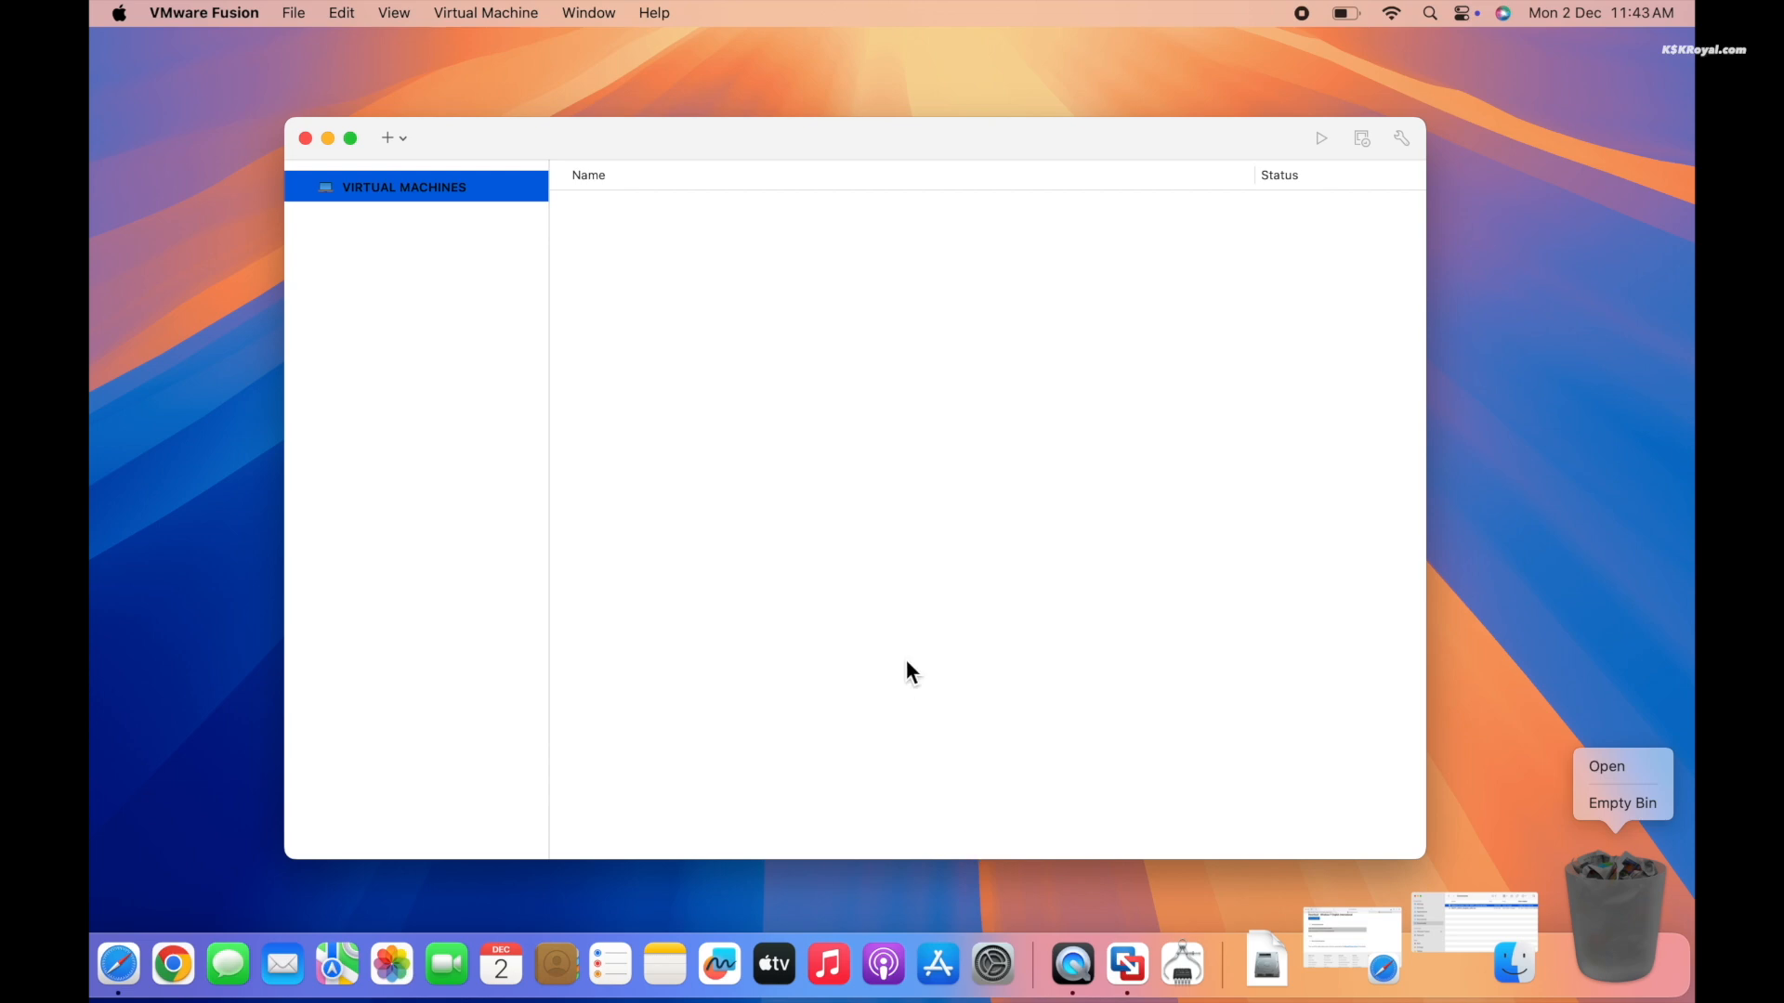
left_click(1361, 688)
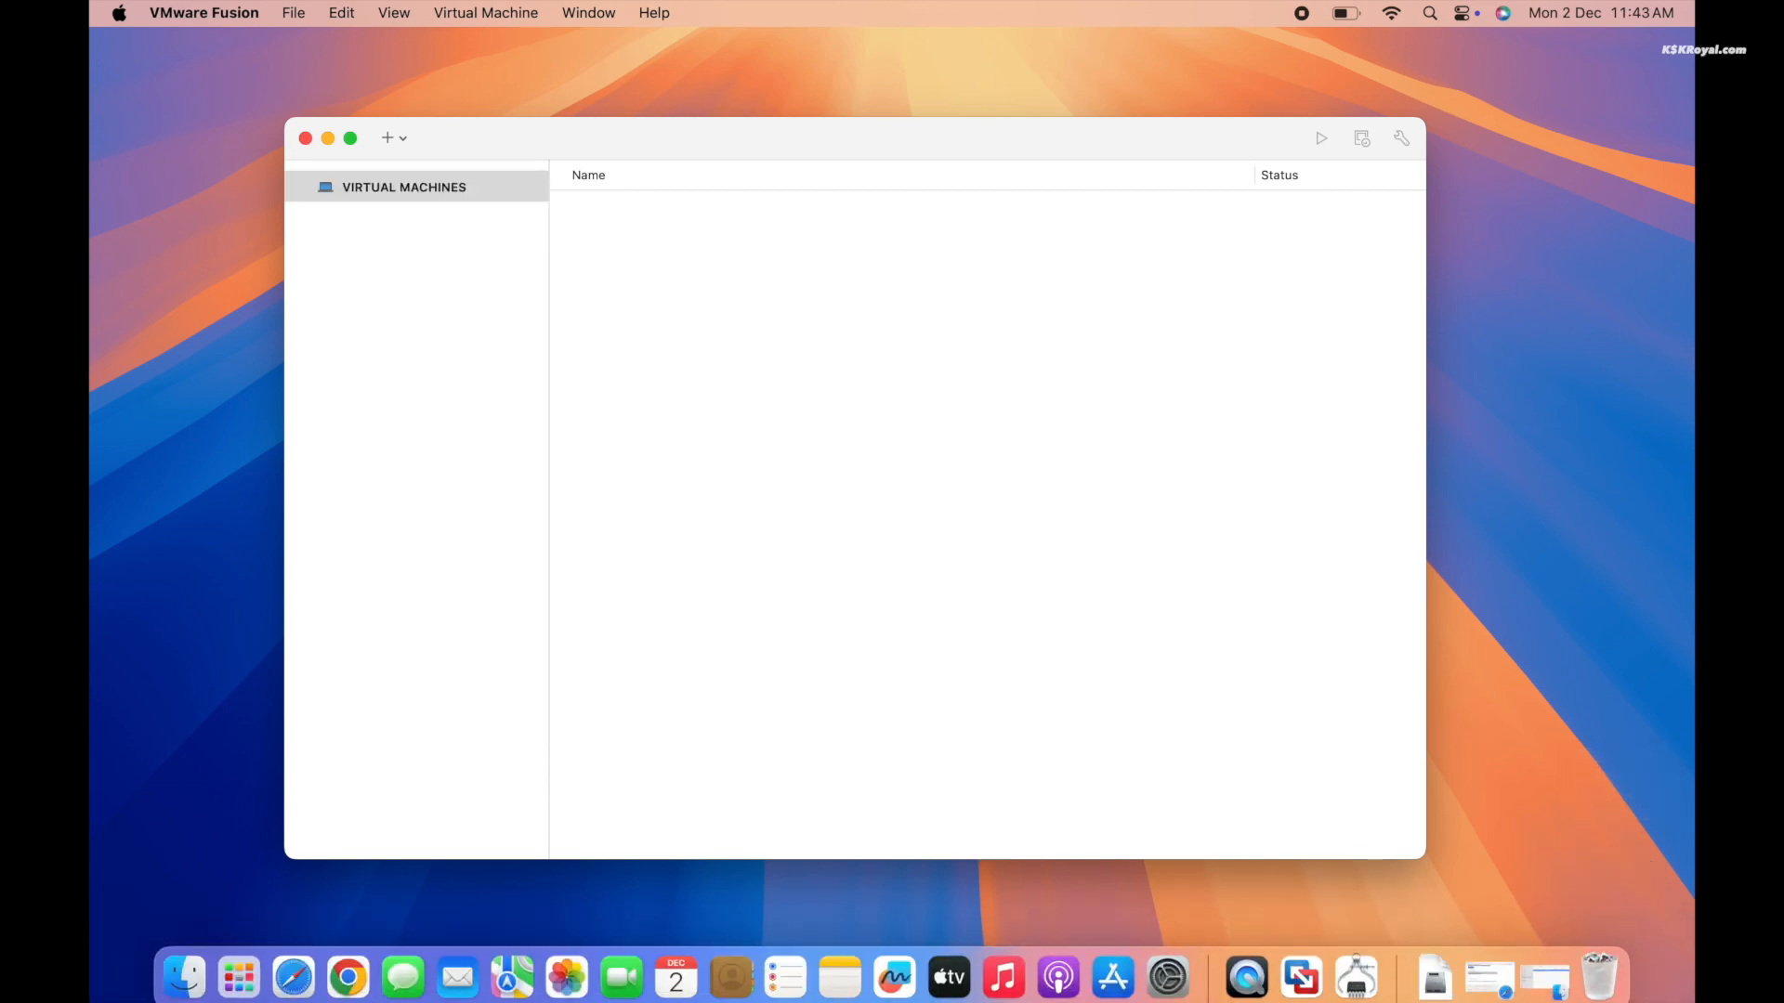